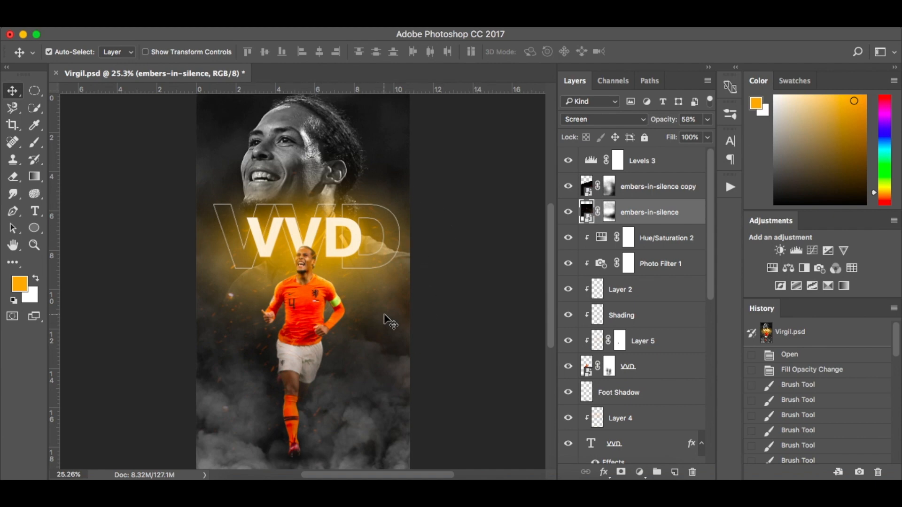
# Switch to the browser, look through the YouTube channel's uploaded videos, and return to Photoshop
pyautogui.click(303, 472)
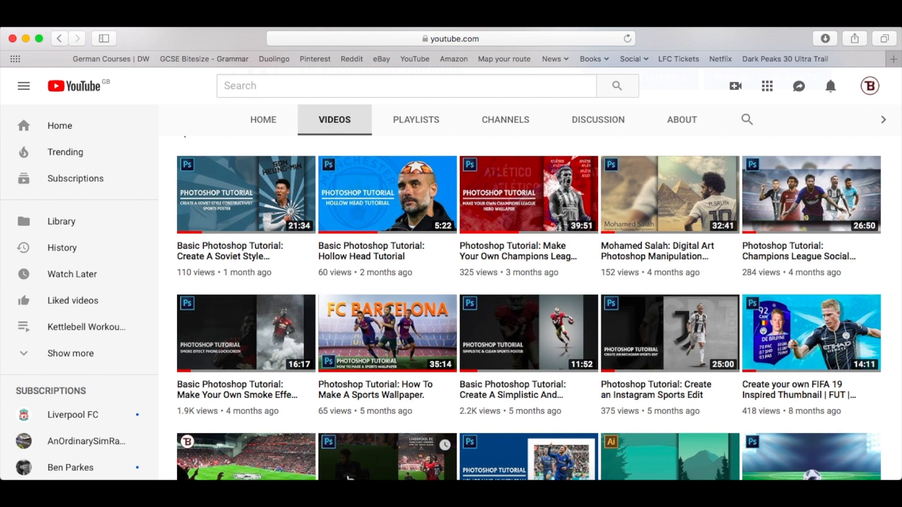
pyautogui.click(334, 491)
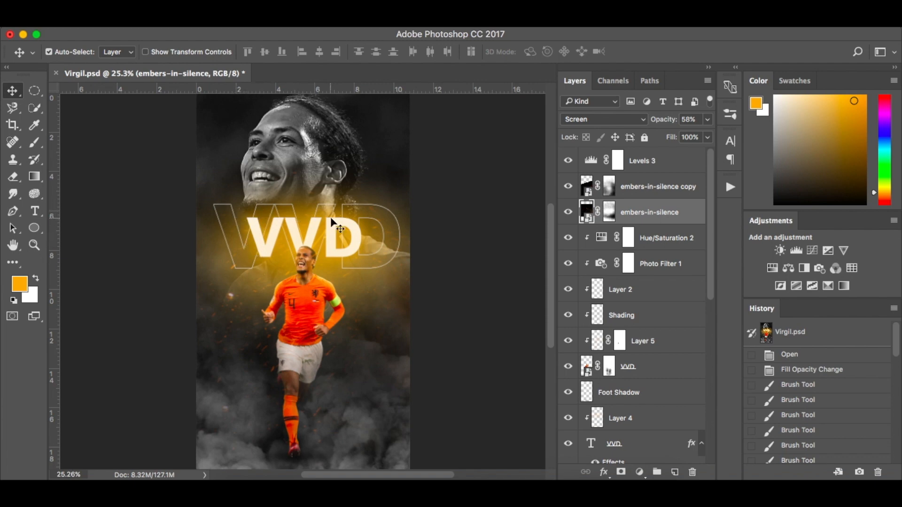
pyautogui.click(449, 254)
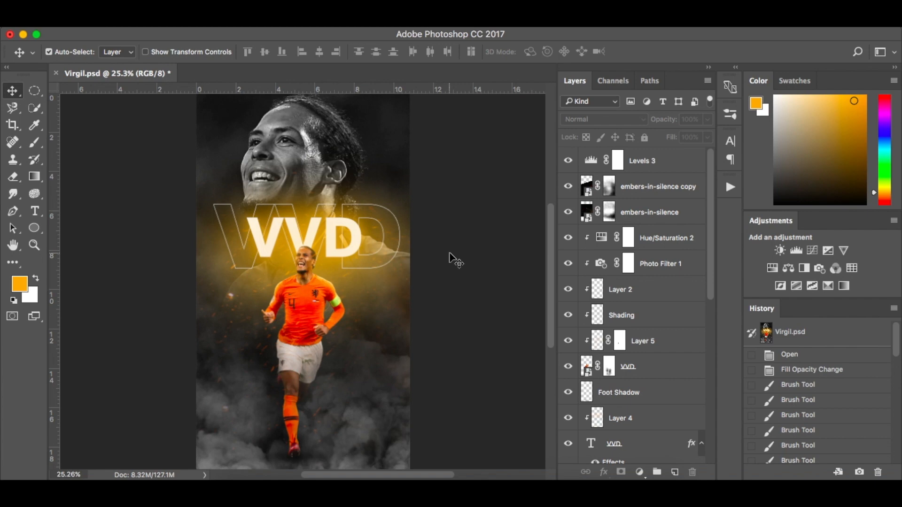
pyautogui.click(304, 471)
pyautogui.scroll(-9, 513, 334)
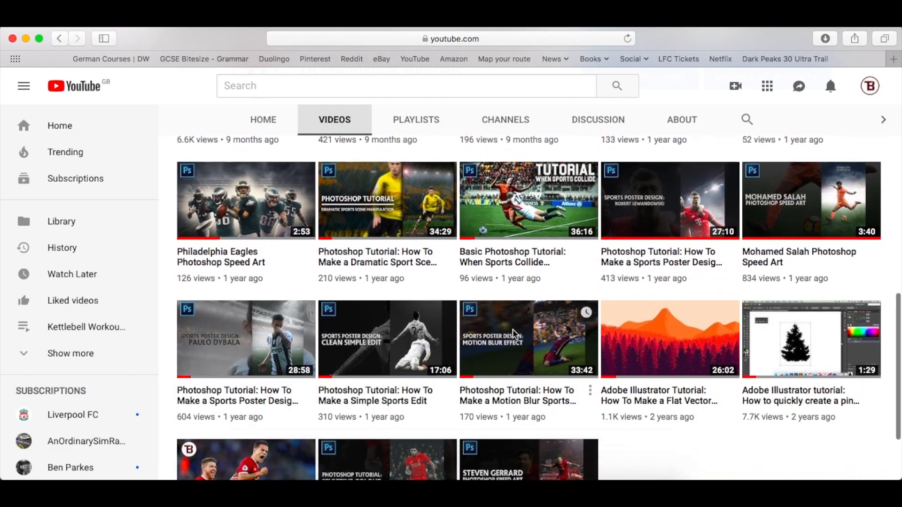
pyautogui.scroll(6, 514, 334)
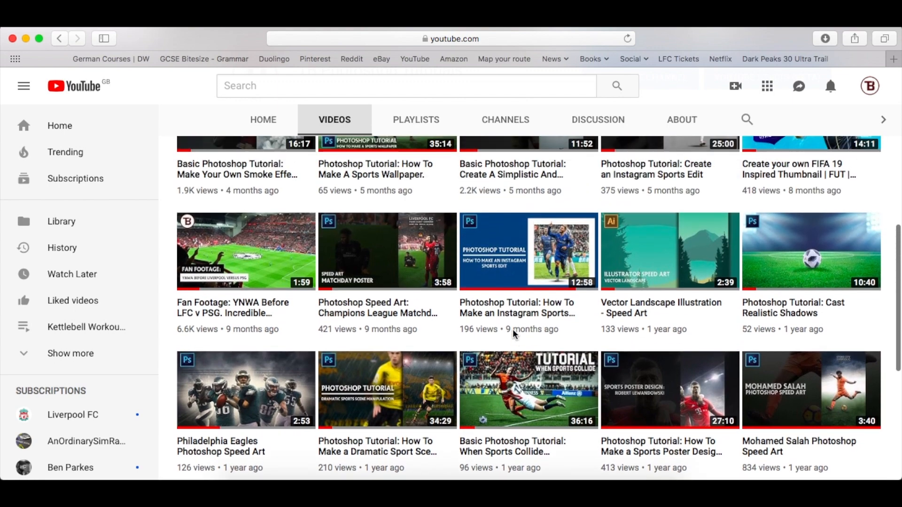
pyautogui.scroll(4, 513, 334)
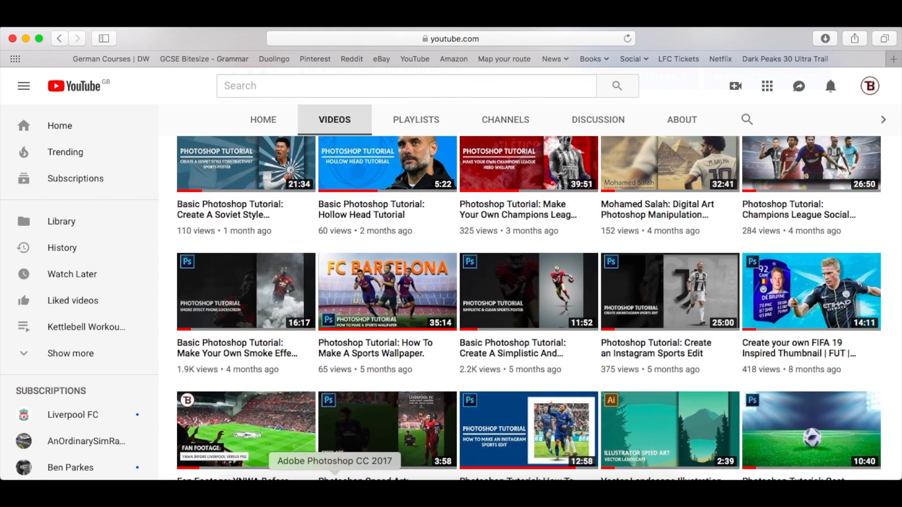
pyautogui.click(335, 489)
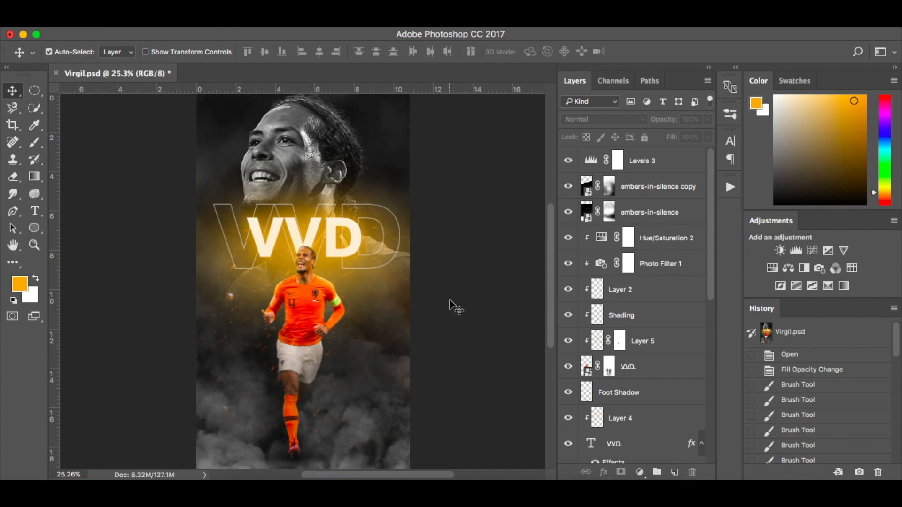
# Create a document from the recent High Res LS preset, 1280 x 2272 px at 118.11 pixels/cm with white background contents
pyautogui.press('super+n')
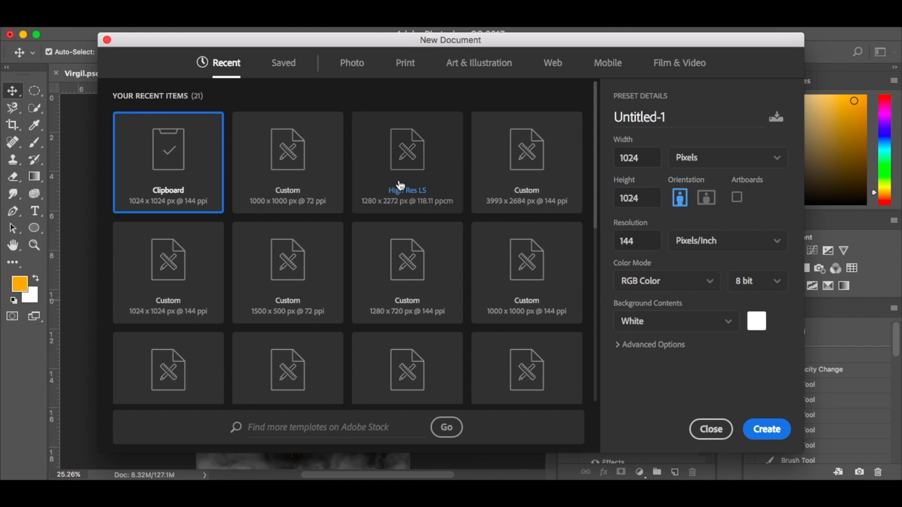
pyautogui.click(424, 165)
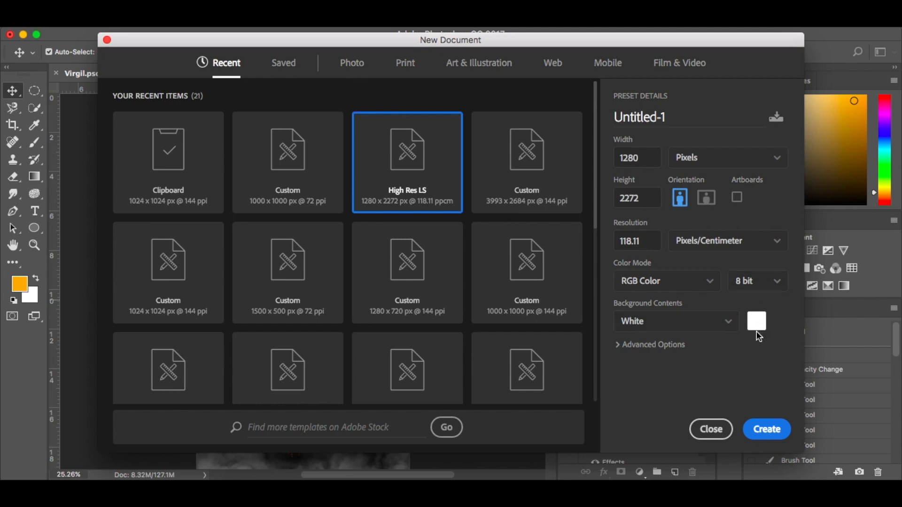
pyautogui.click(760, 432)
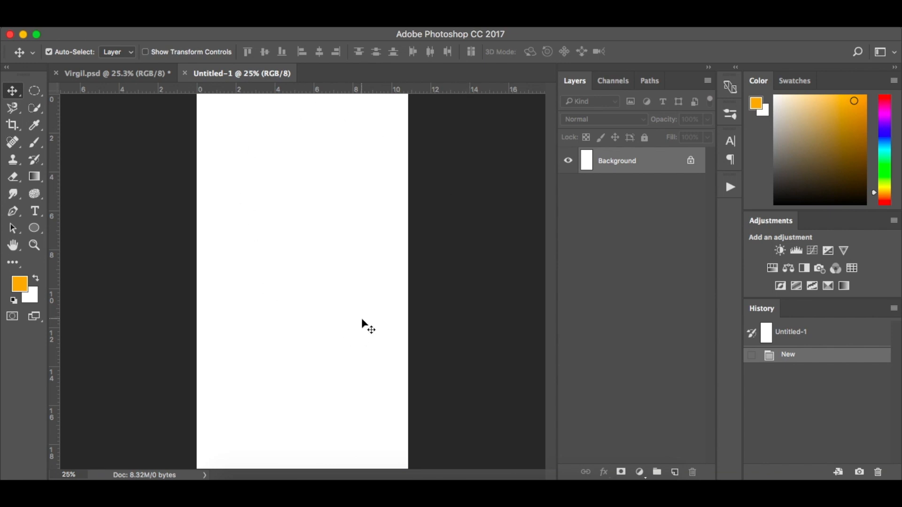
# Reset the foreground and background colours to default black and white, and fill the Background layer with black
pyautogui.press('d')
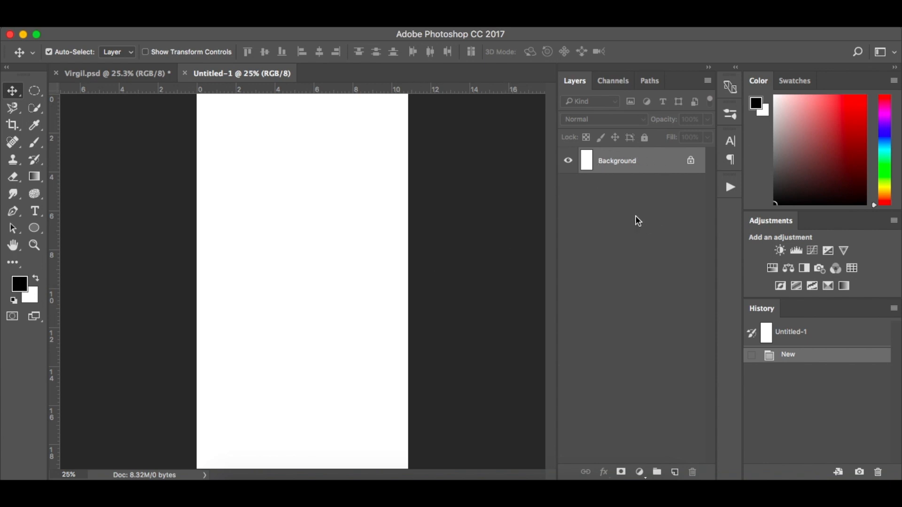
pyautogui.hotkey('alt', 'BackSpace')
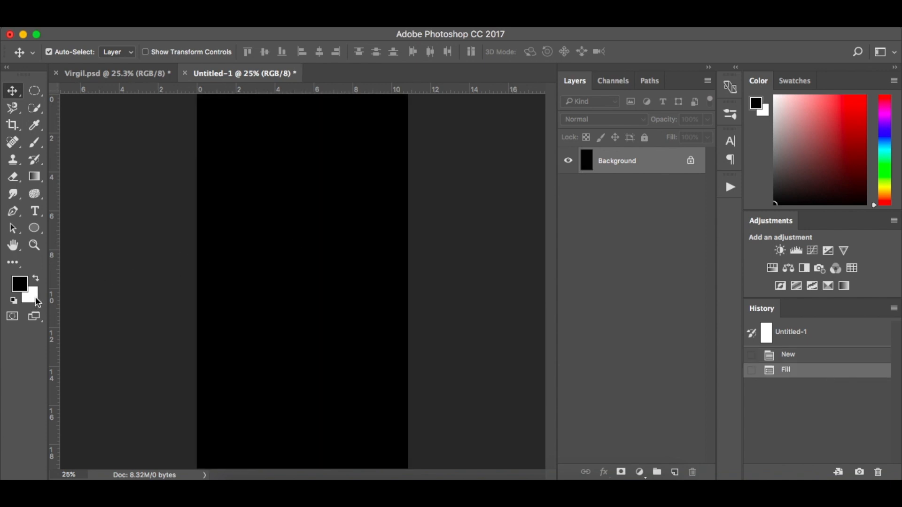
# Fill the Background layer with white, then with a dark red background colour of 7c2f2f
pyautogui.press('super+BackSpace')
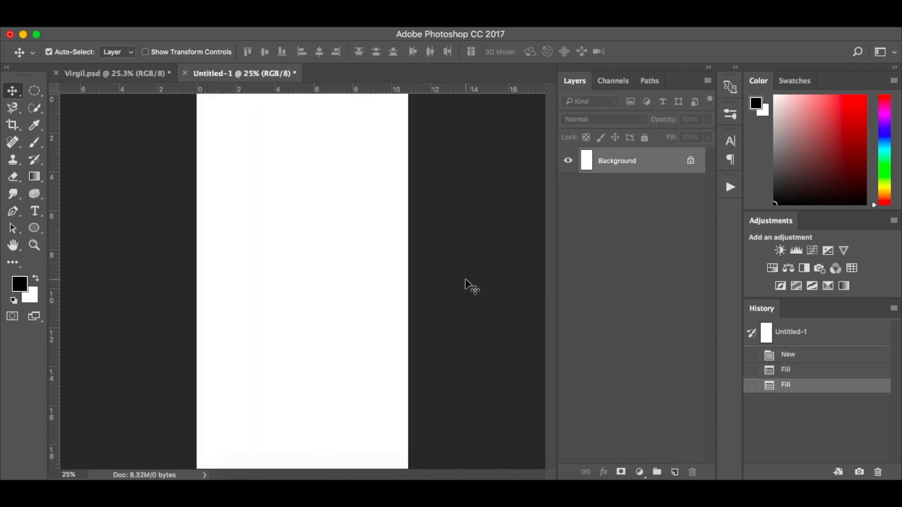
pyautogui.click(32, 297)
pyautogui.click(617, 226)
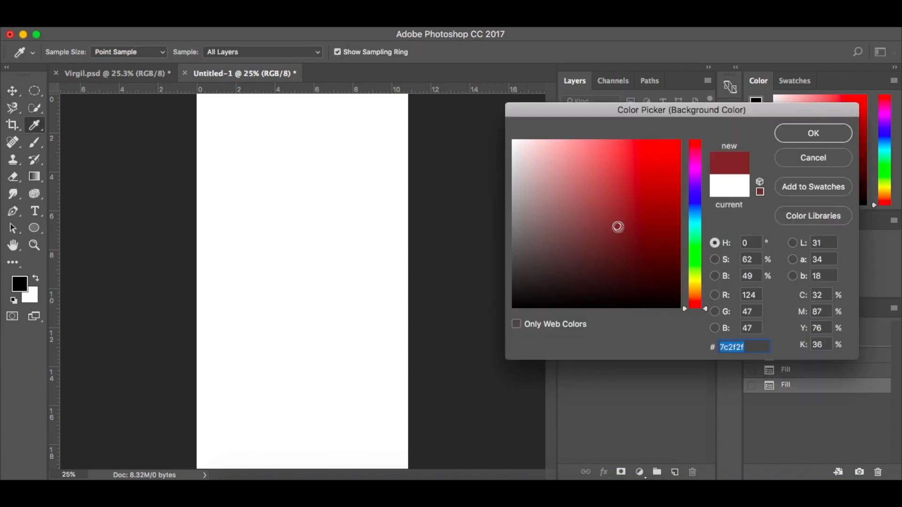
pyautogui.click(821, 130)
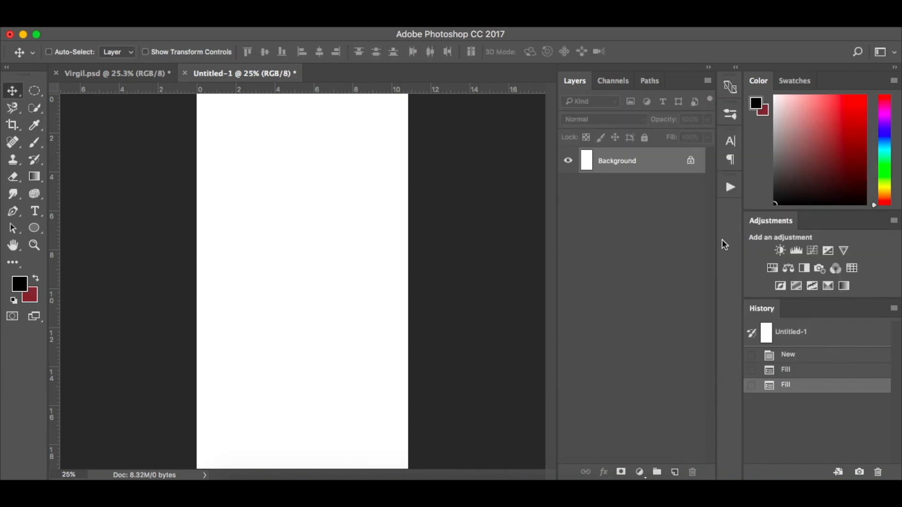
pyautogui.press('super+BackSpace')
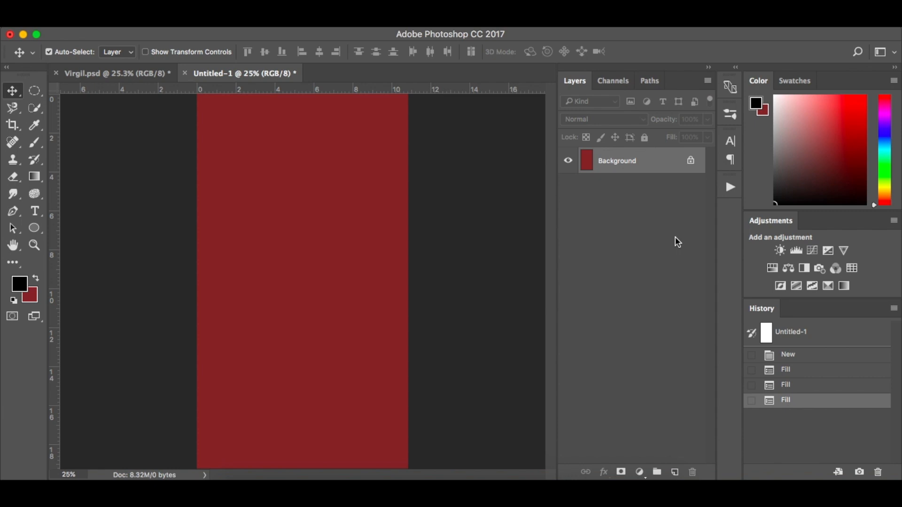
# Fill the Background layer with the black foreground colour and reset the colours to default black and white
pyautogui.hotkey('alt', 'BackSpace')
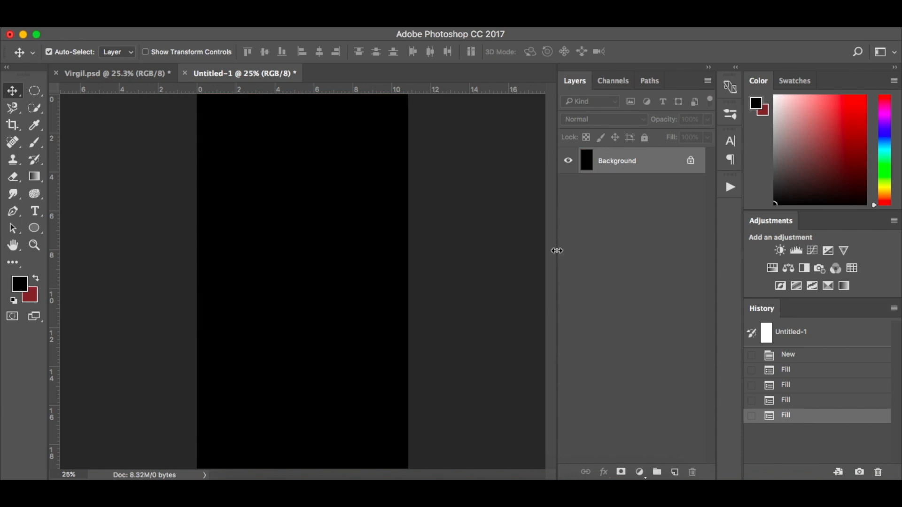
pyautogui.press('d')
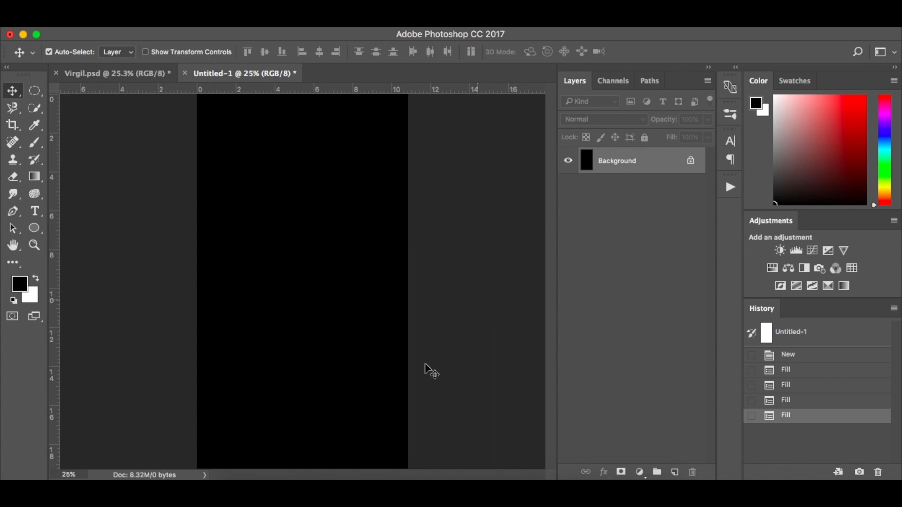
# Place the skynews-virgil-van-dijk photo from the Latest Tutorial folder into the document, against the canvas's top edge
pyautogui.click(242, 489)
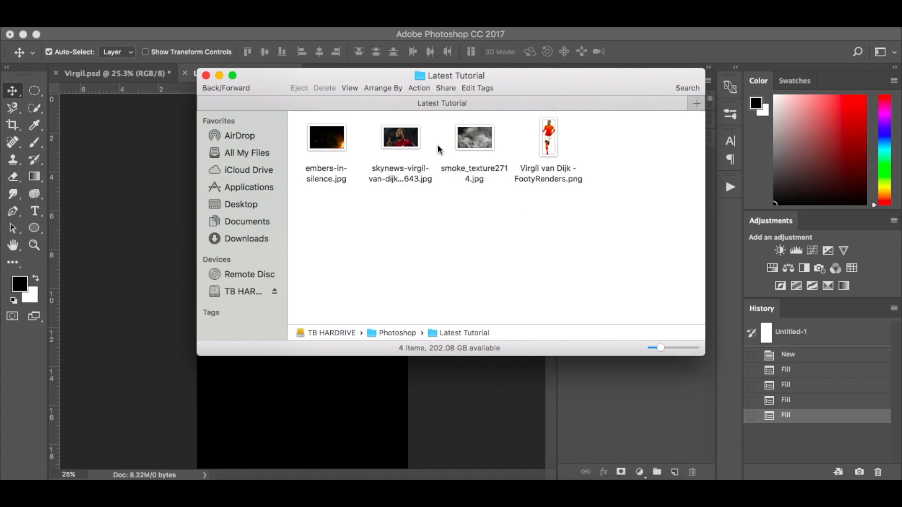
pyautogui.moveTo(408, 140); pyautogui.dragTo(380, 254)
pyautogui.moveTo(370, 298); pyautogui.dragTo(373, 166)
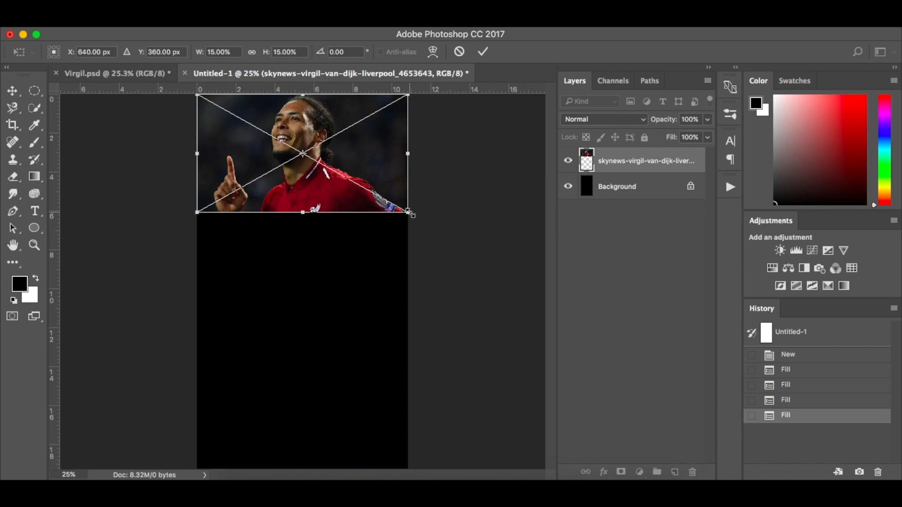
# Scale the placed photo proportionally to about 28.29%, keeping the player's head within the upper canvas
pyautogui.moveTo(409, 212); pyautogui.dragTo(473, 288)
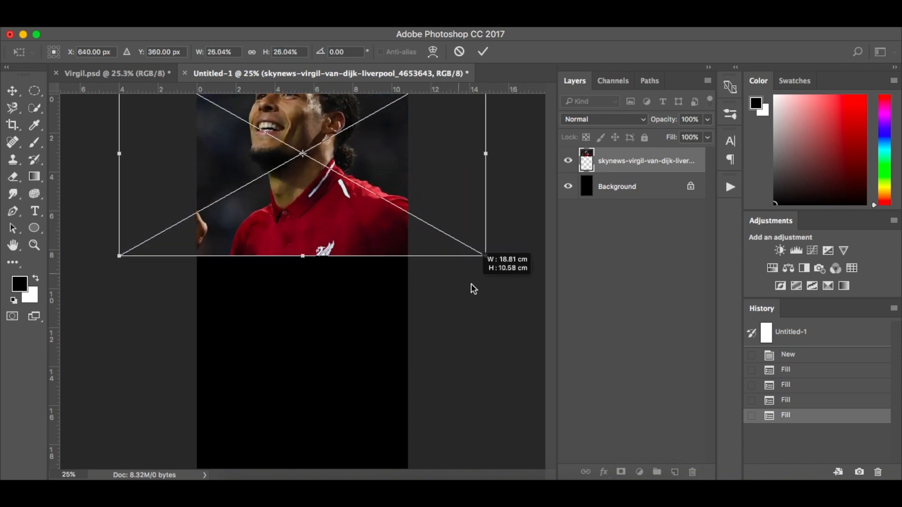
pyautogui.moveTo(464, 208); pyautogui.dragTo(464, 257)
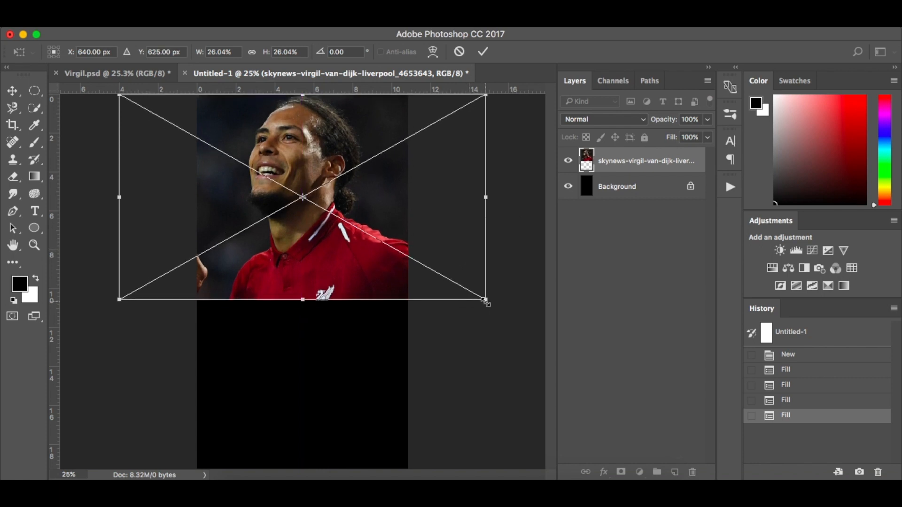
pyautogui.moveTo(486, 302); pyautogui.dragTo(502, 310)
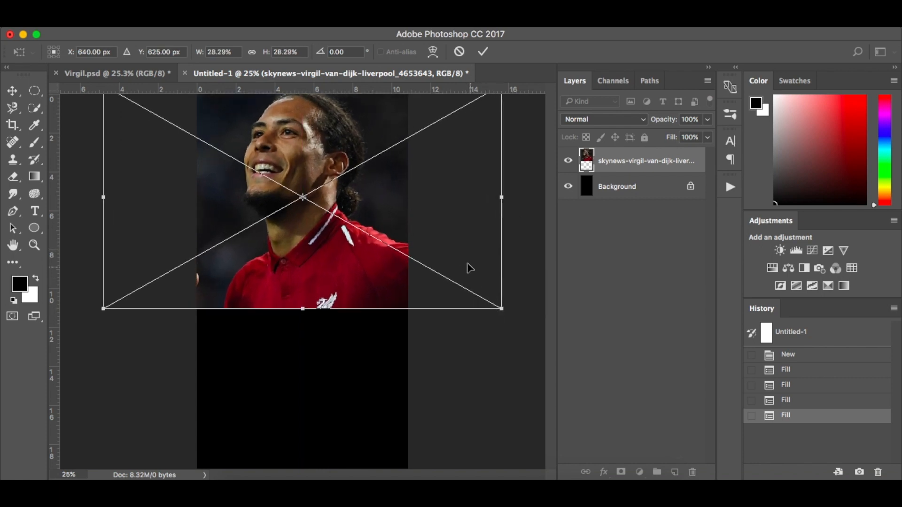
# Position the photo at X 628 px, Y 679 px with its upper edge on the canvas edge, and commit the placement
pyautogui.moveTo(466, 267); pyautogui.dragTo(468, 275)
pyautogui.press('Left')
pyautogui.press('Left')
pyautogui.press('Left')
pyautogui.press('Left')
pyautogui.press('Left')
pyautogui.press('Left')
pyautogui.press('Left')
pyautogui.press('Left')
pyautogui.press('Left')
pyautogui.press('Left')
pyautogui.press('Left')
pyautogui.press('Left')
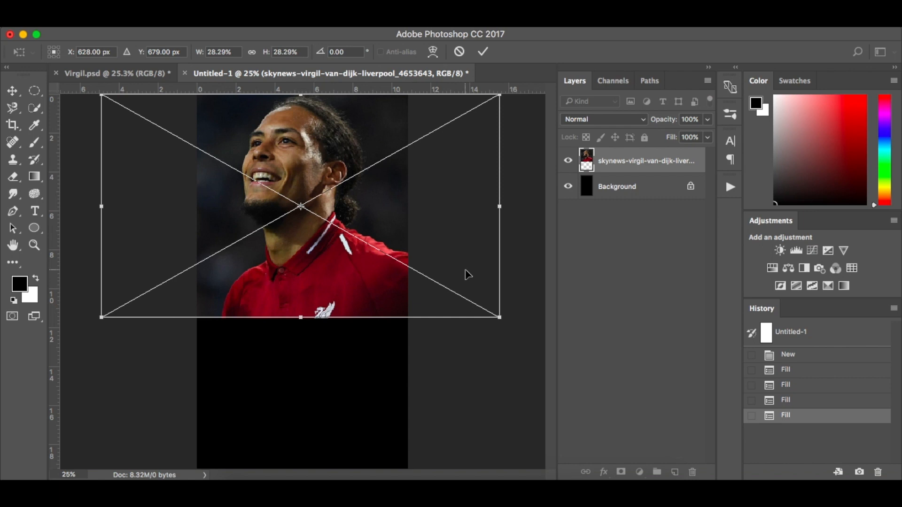
pyautogui.press('Return')
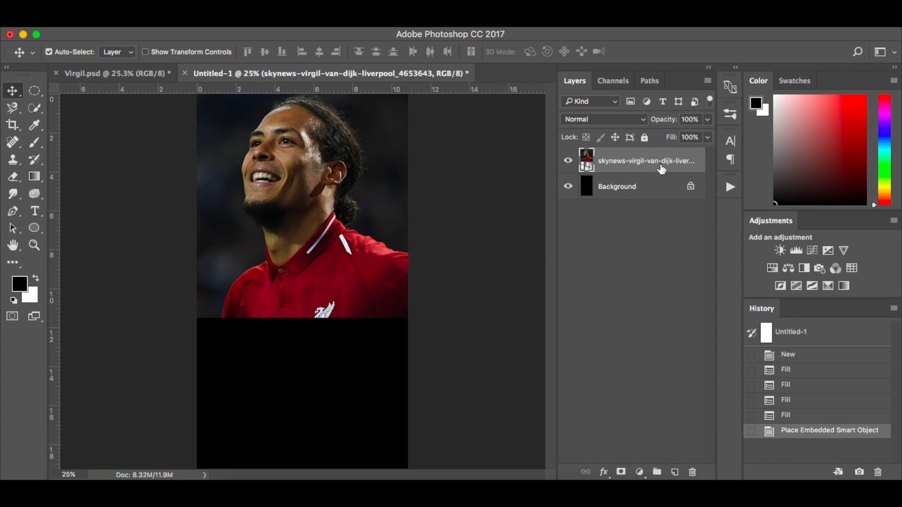
# Duplicate the player photo layer and convert the copy to a smart object
pyautogui.moveTo(661, 167); pyautogui.dragTo(677, 473)
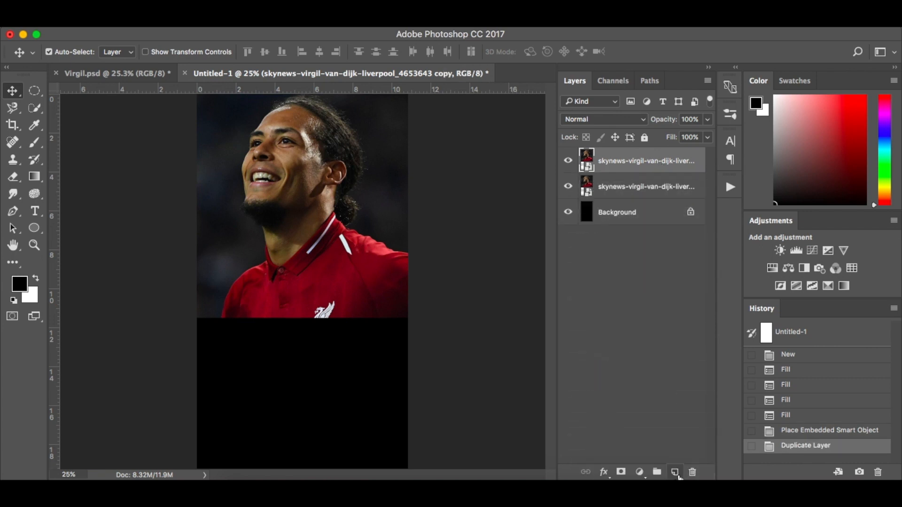
pyautogui.press('super+z')
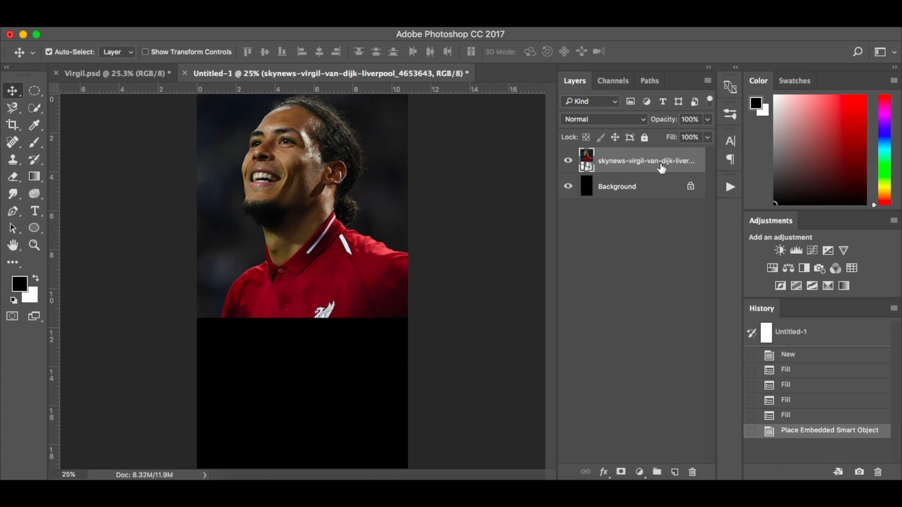
pyautogui.press('super+j')
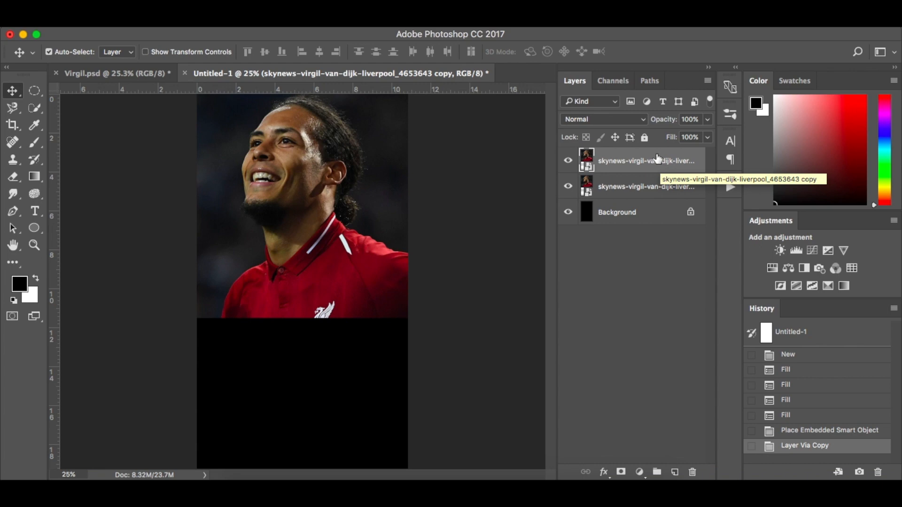
pyautogui.rightClick(658, 156)
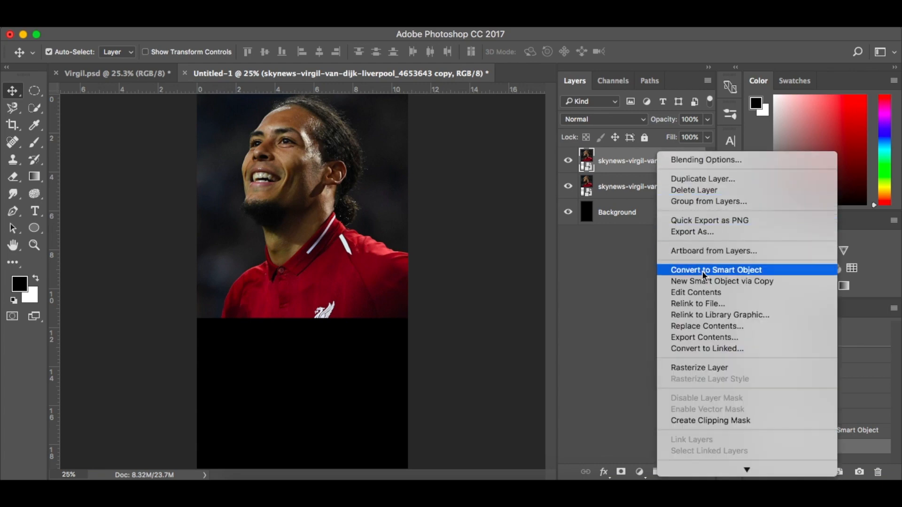
pyautogui.click(774, 269)
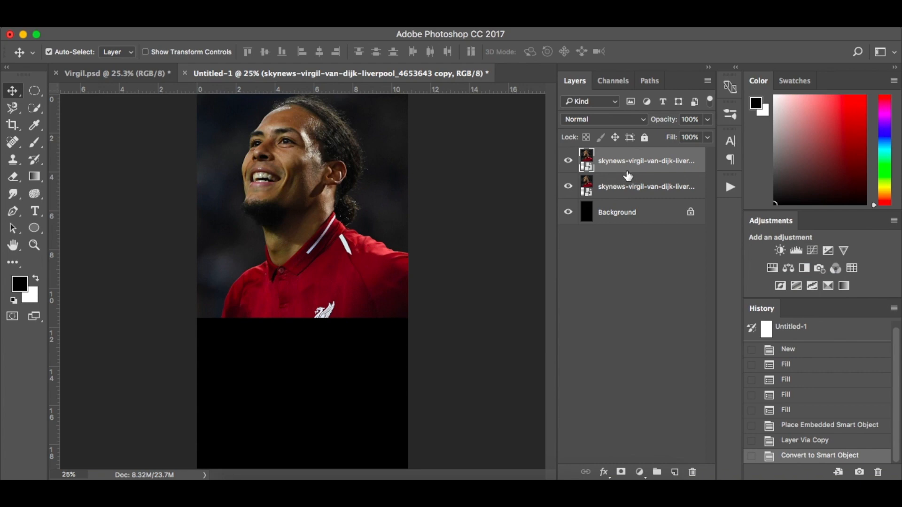
# Apply a High Pass filter with a radius of 3.5 pixels to the copied photo layer, comparing it with the preview
pyautogui.click(329, 26)
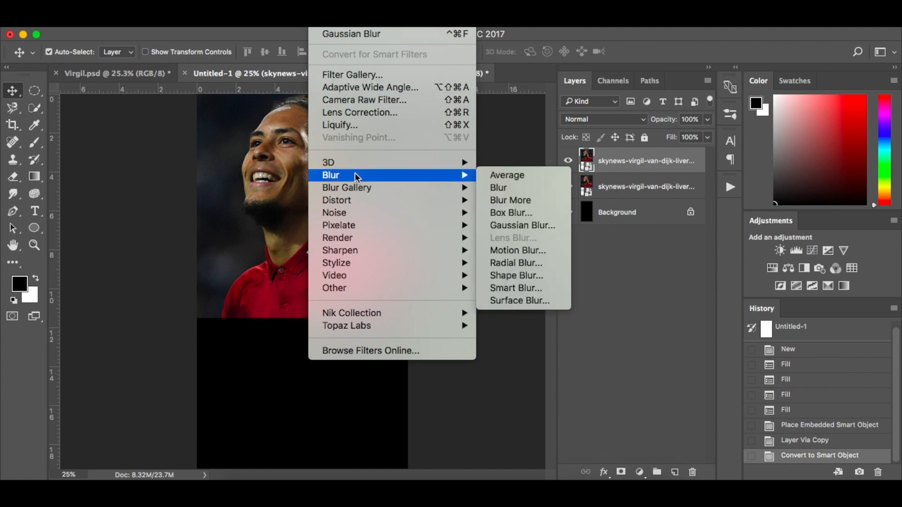
pyautogui.moveTo(434, 295)
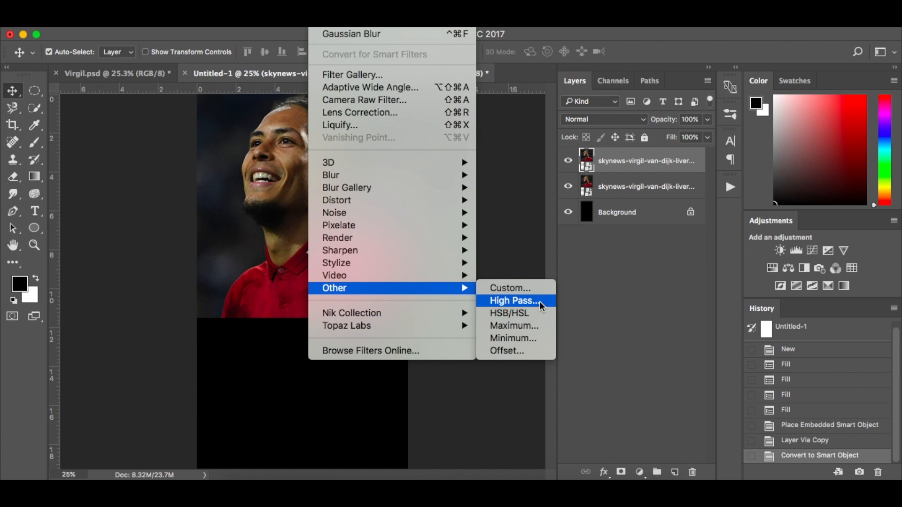
pyautogui.click(540, 303)
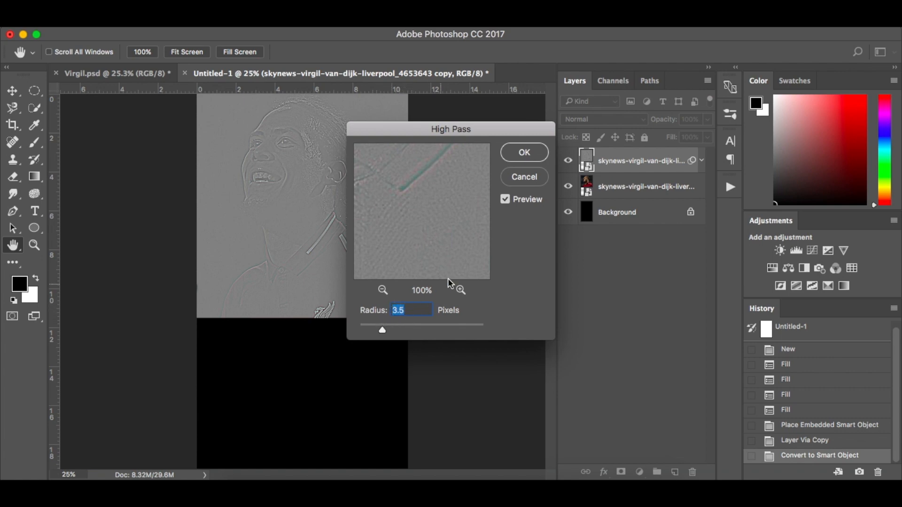
pyautogui.click(505, 201)
pyautogui.click(505, 201)
pyautogui.click(534, 161)
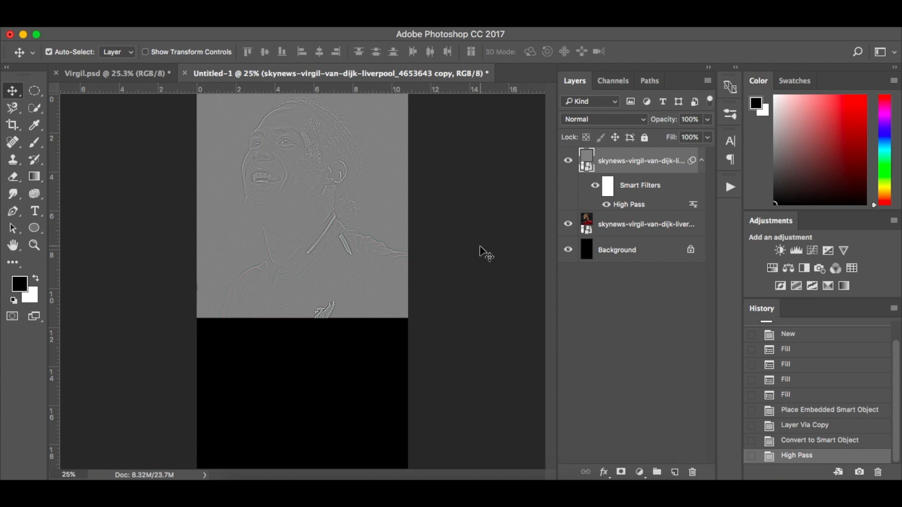
# Set the High Pass layer's blend mode to Overlay after trying Screen
pyautogui.click(627, 120)
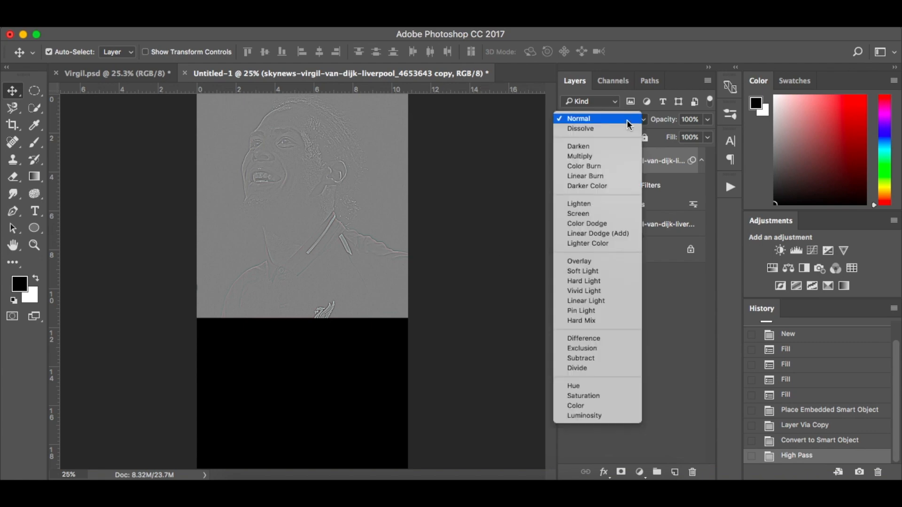
pyautogui.click(613, 216)
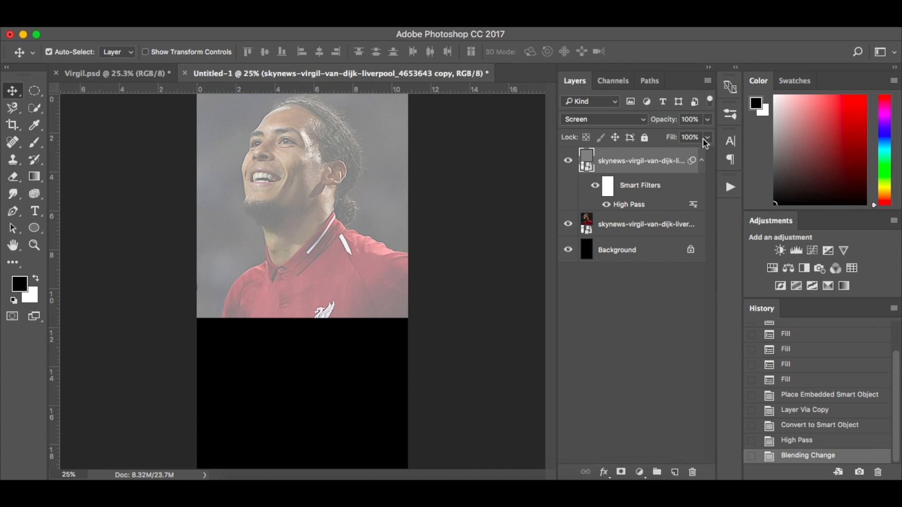
pyautogui.click(631, 121)
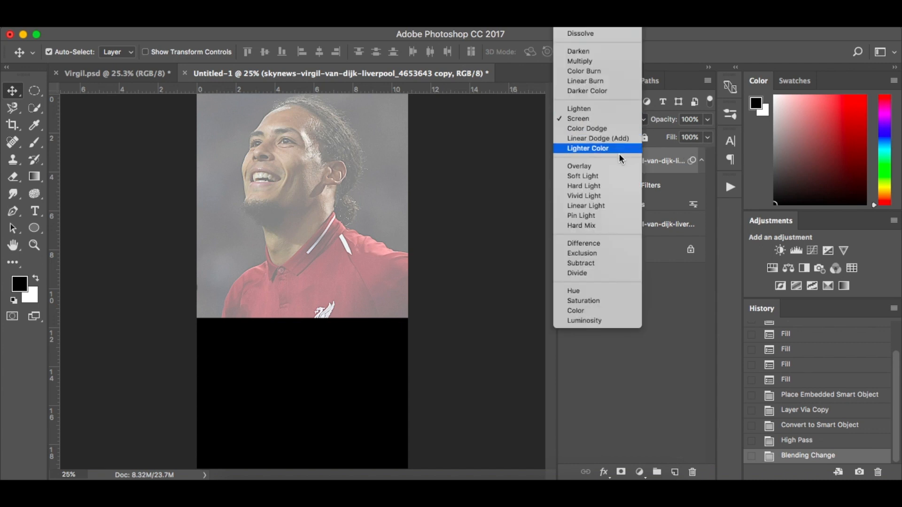
pyautogui.click(616, 167)
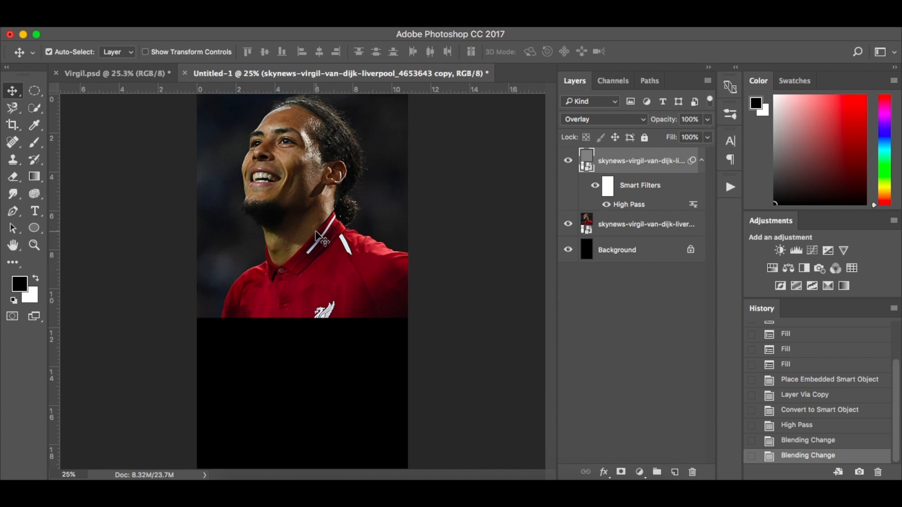
# Compare the player's face up close with the High Pass layer shown and hidden
pyautogui.click(569, 162)
pyautogui.scroll(1, 277, 193)
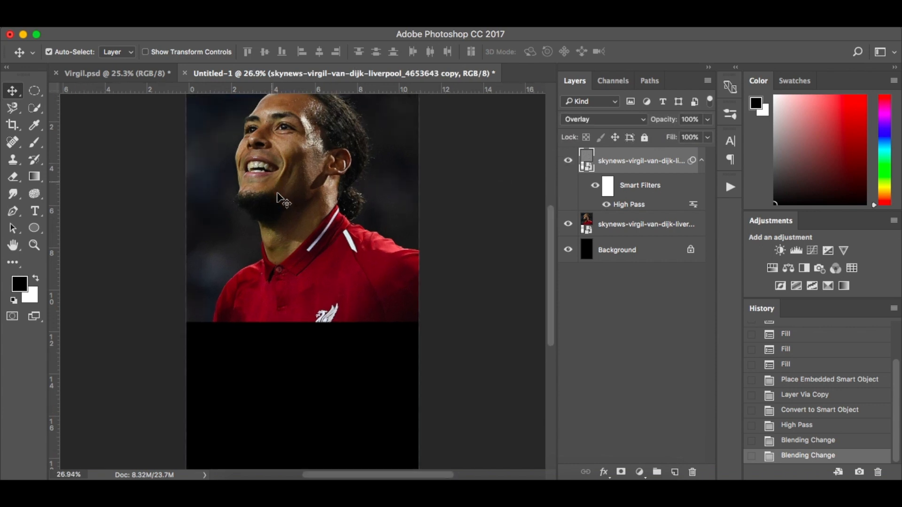
pyautogui.scroll(5, 277, 194)
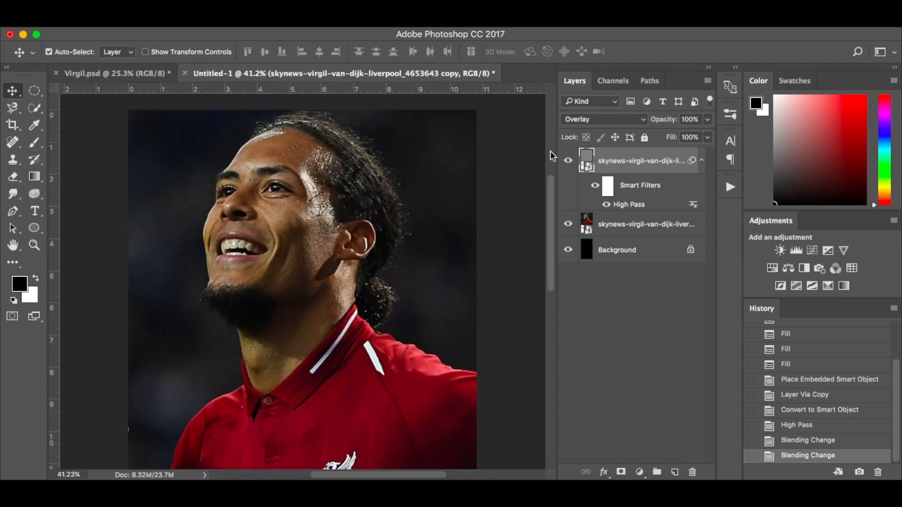
pyautogui.click(571, 163)
pyautogui.click(570, 163)
pyautogui.press('super+0')
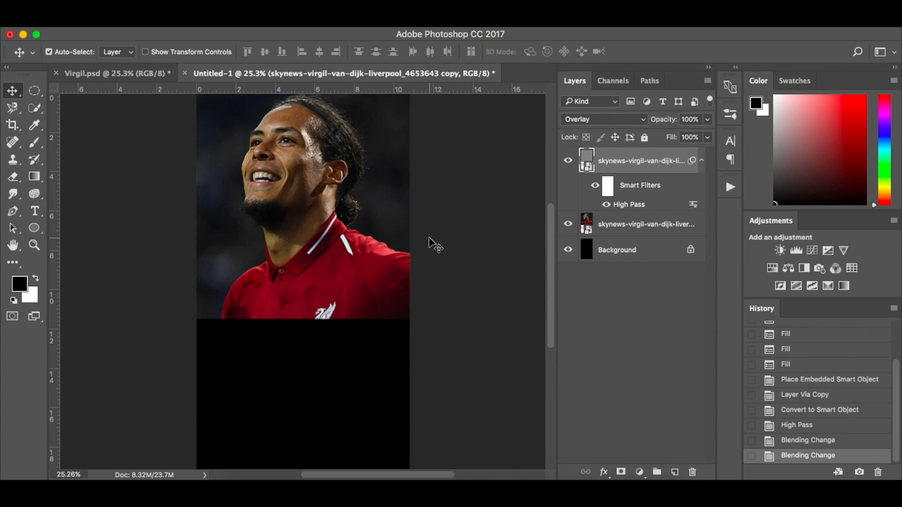
# Compare the new poster with the finished Virgil.psd and examine the lower layers of its stack, including the smoke texture
pyautogui.click(145, 68)
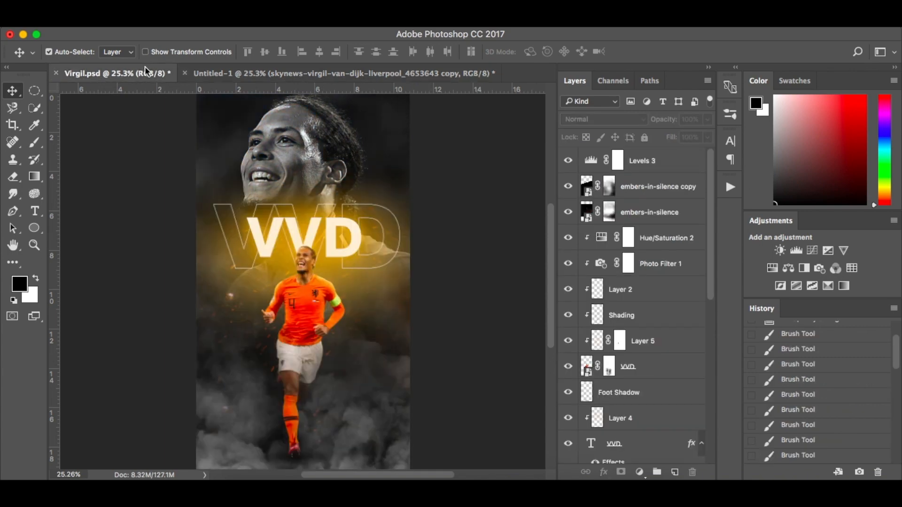
pyautogui.click(312, 69)
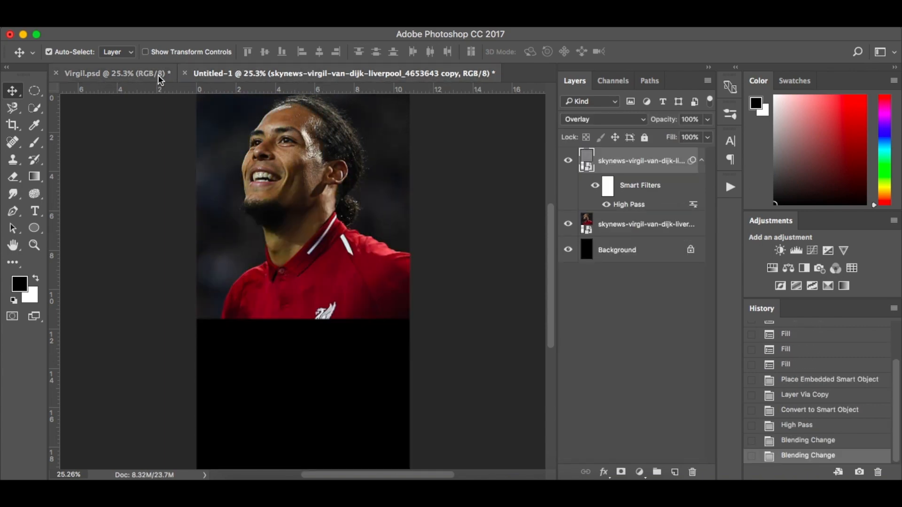
pyautogui.click(140, 72)
pyautogui.click(289, 74)
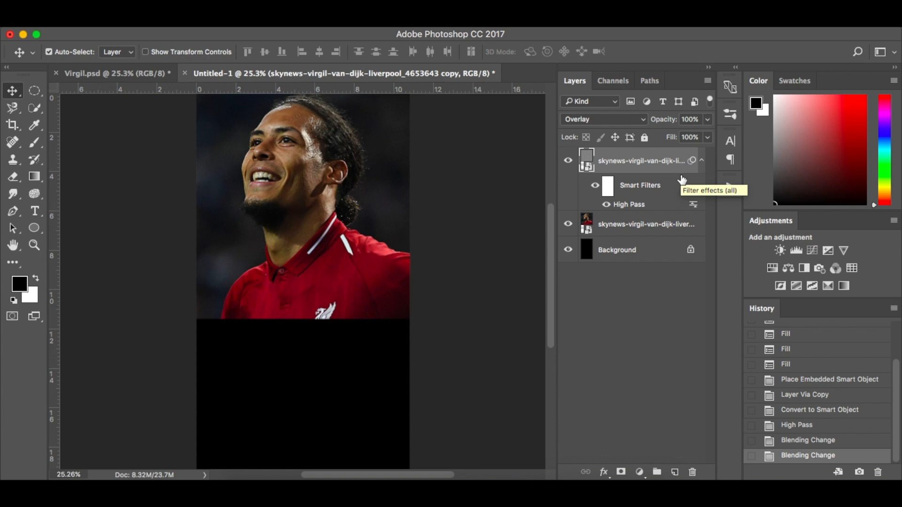
pyautogui.click(151, 74)
pyautogui.scroll(-10, 656, 354)
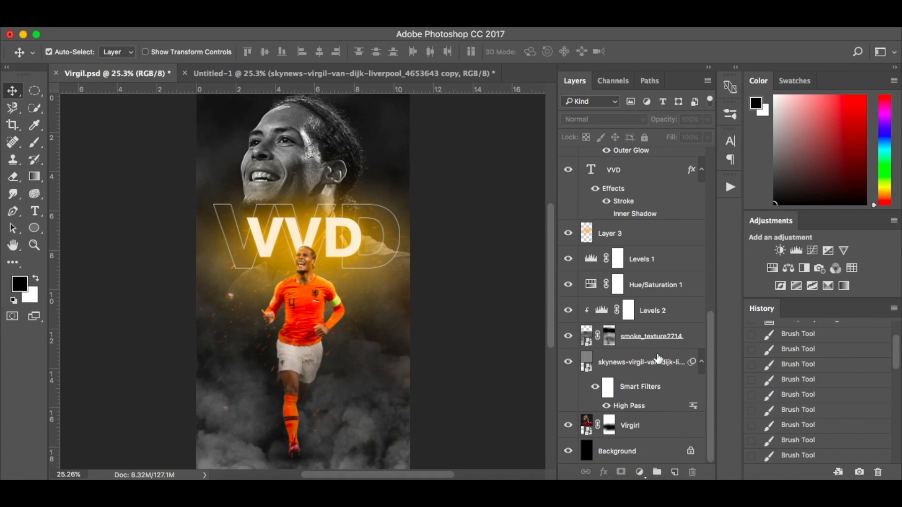
pyautogui.click(420, 73)
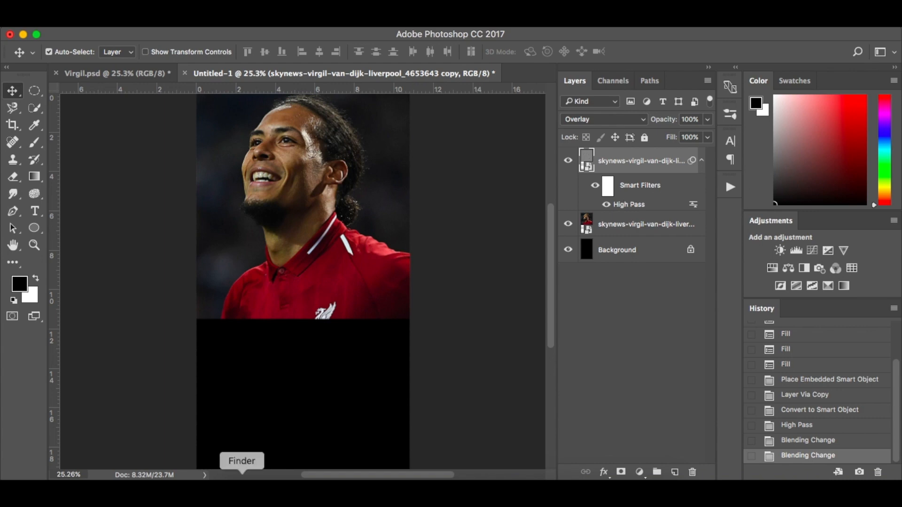
pyautogui.click(242, 489)
pyautogui.moveTo(481, 141); pyautogui.dragTo(339, 423)
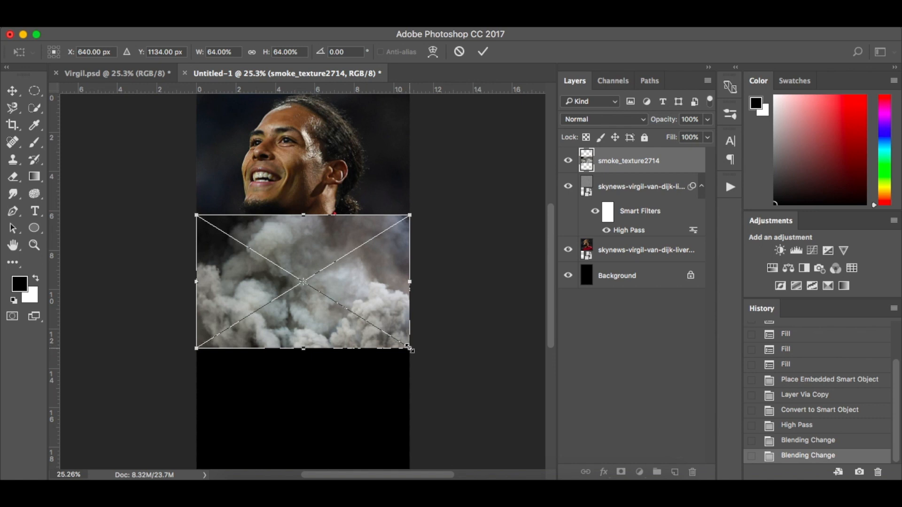
pyautogui.moveTo(410, 349); pyautogui.dragTo(484, 375)
pyautogui.hotkey('ctrl', 'z')
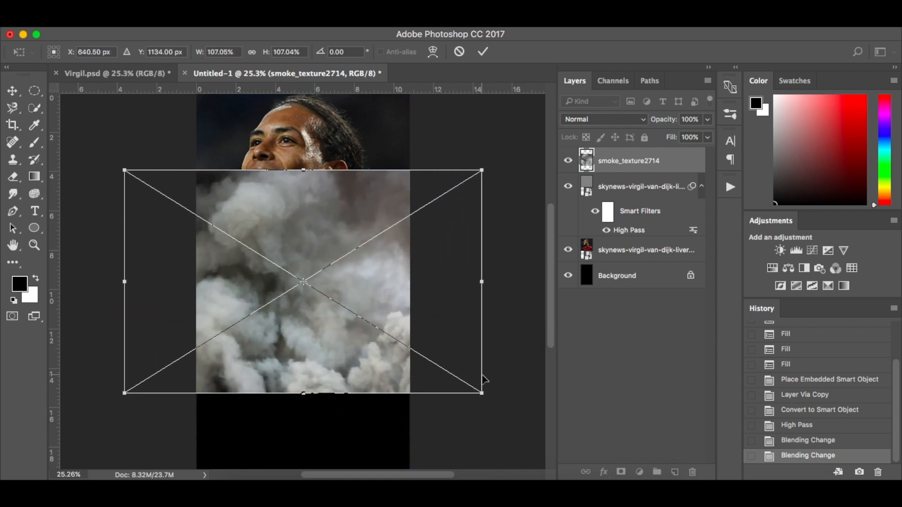
pyautogui.moveTo(482, 397)
pyautogui.mouseDown()
pyautogui.moveTo(430, 374)
pyautogui.moveTo(508, 437)
pyautogui.moveTo(387, 346)
pyautogui.moveTo(466, 393)
pyautogui.mouseUp()
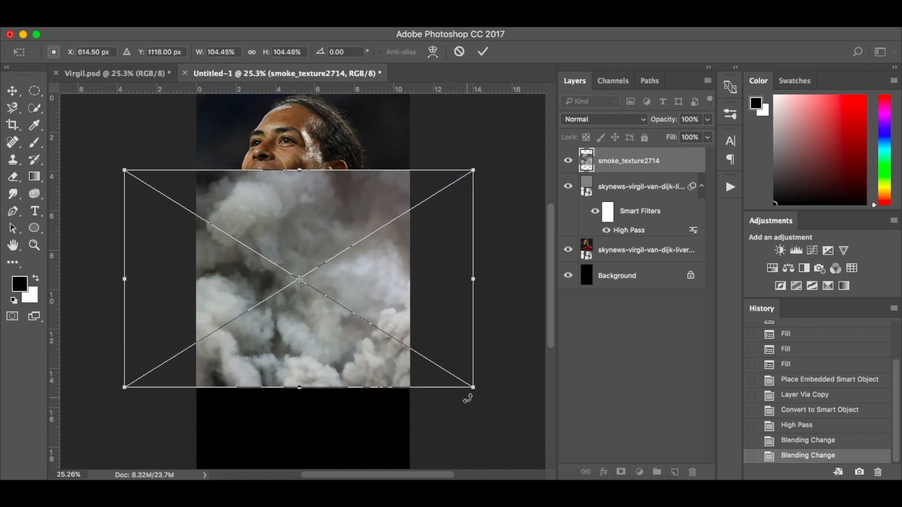
pyautogui.moveTo(302, 388); pyautogui.dragTo(311, 348)
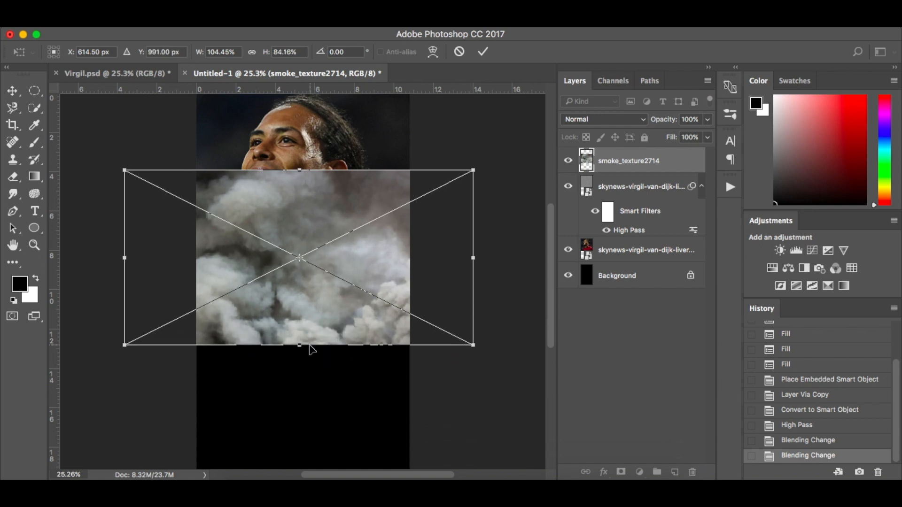
pyautogui.press('super+z')
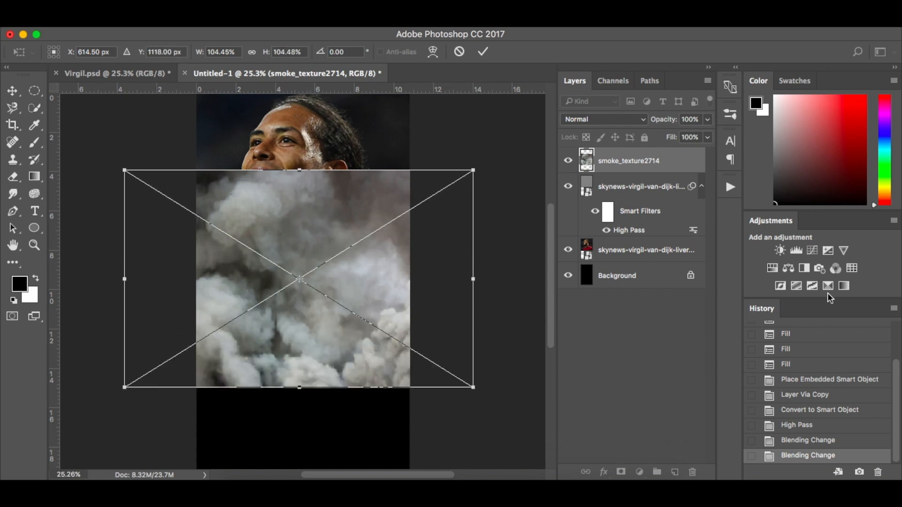
pyautogui.press('Return')
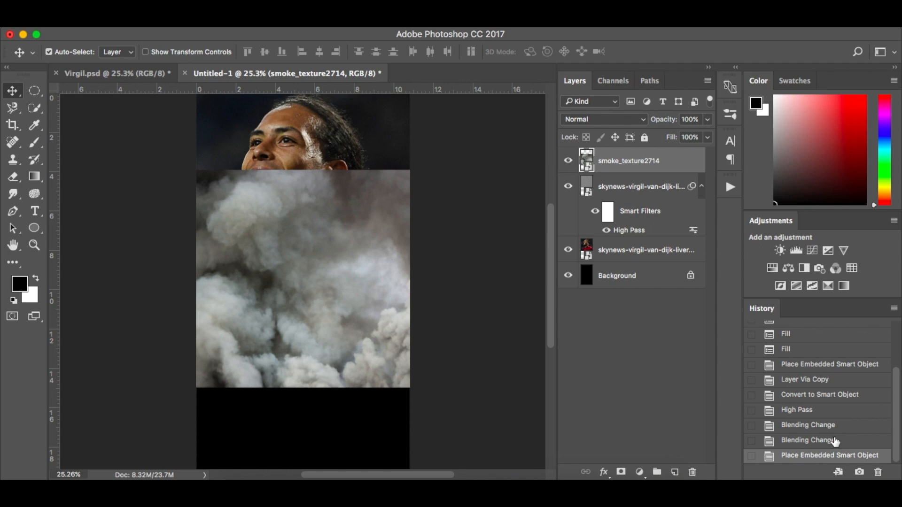
pyautogui.press('super+z')
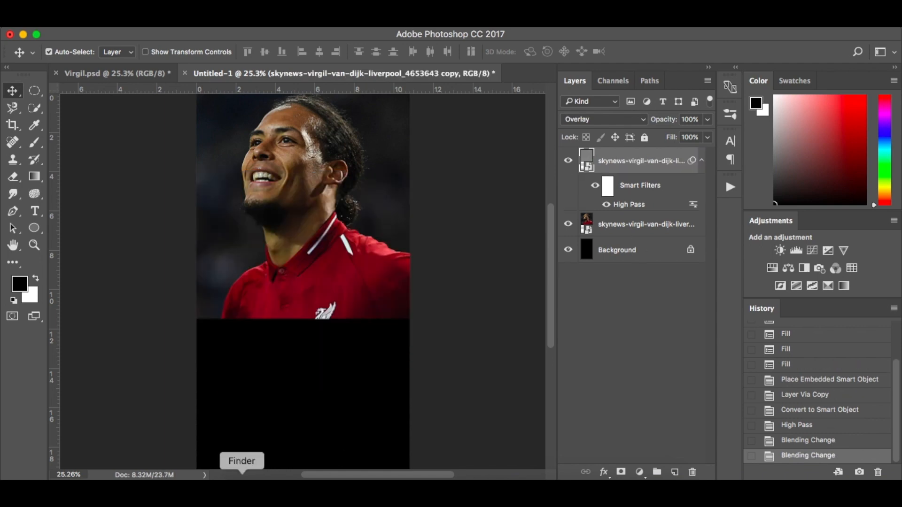
# Place the smoke_texture2714 image and enlarge it proportionally to cover the canvas from the player's chin downward, then commit the placement
pyautogui.click(241, 489)
pyautogui.moveTo(482, 136); pyautogui.dragTo(270, 418)
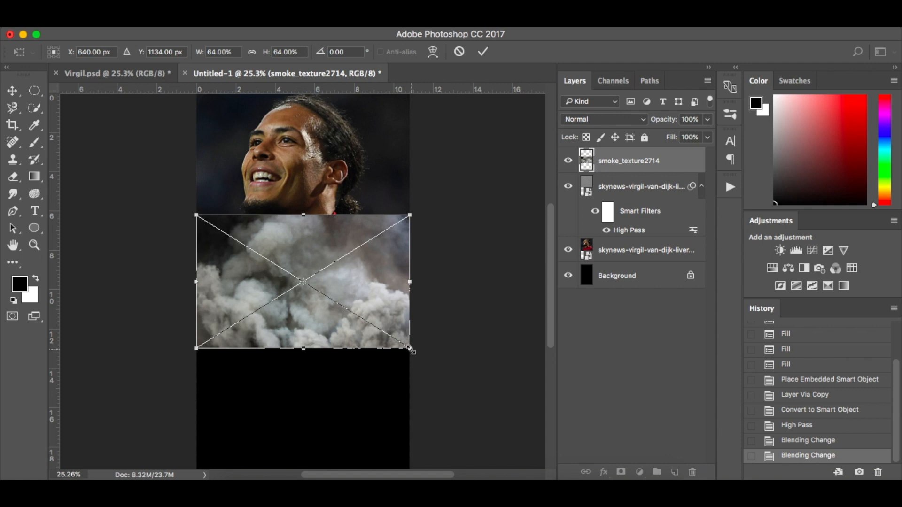
pyautogui.moveTo(411, 350); pyautogui.dragTo(477, 423)
pyautogui.moveTo(458, 326); pyautogui.dragTo(400, 379)
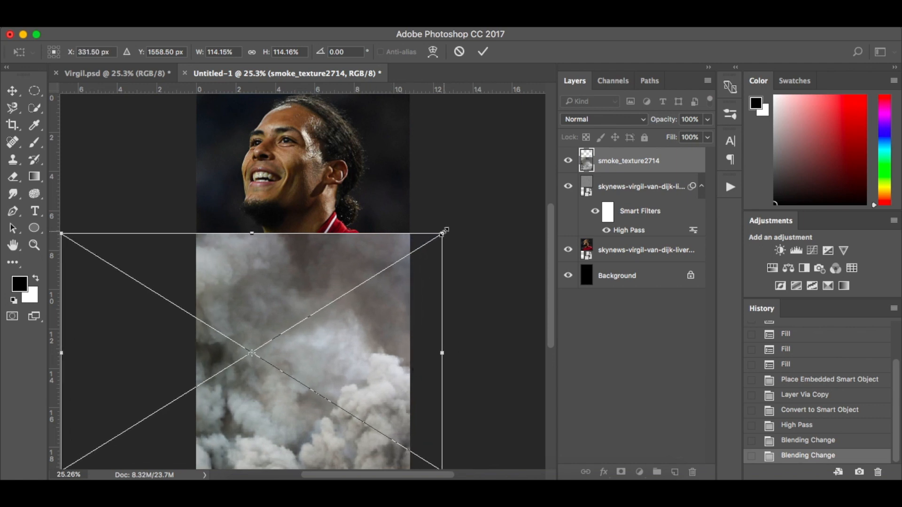
pyautogui.moveTo(445, 230); pyautogui.dragTo(477, 199)
pyautogui.moveTo(414, 261); pyautogui.dragTo(399, 262)
pyautogui.press('Return')
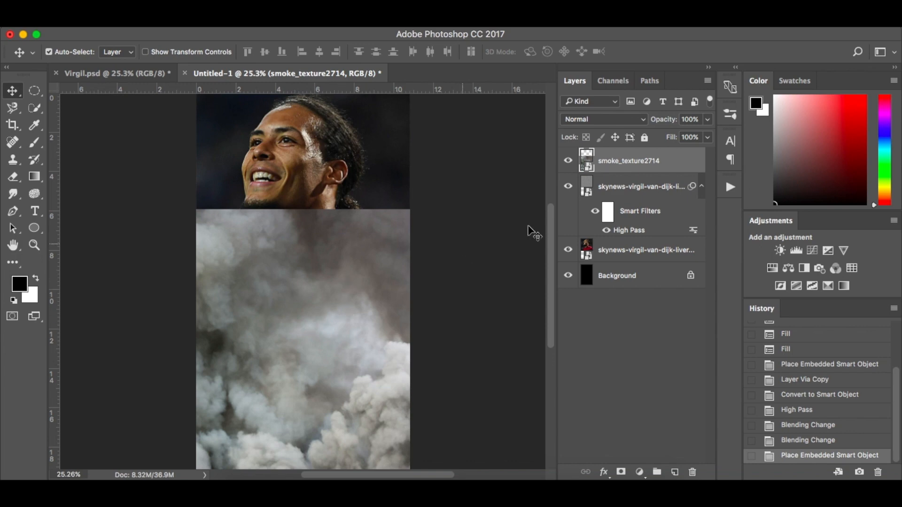
# Add a layer mask to the smoke_texture2714 layer and make the mask active for painting
pyautogui.click(622, 473)
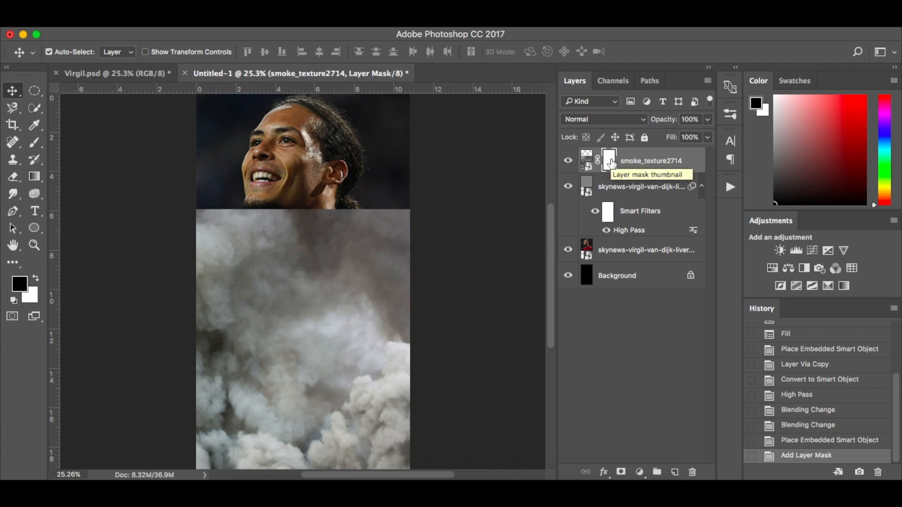
pyautogui.click(587, 163)
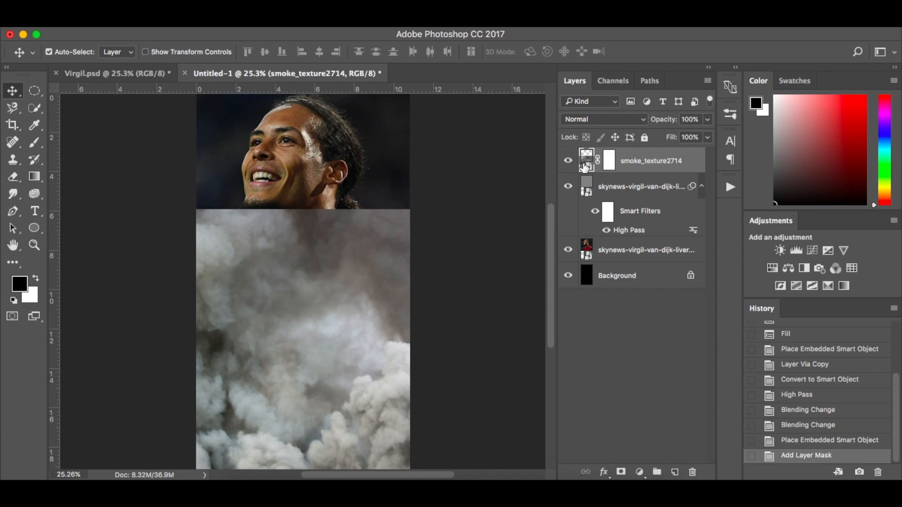
pyautogui.click(611, 162)
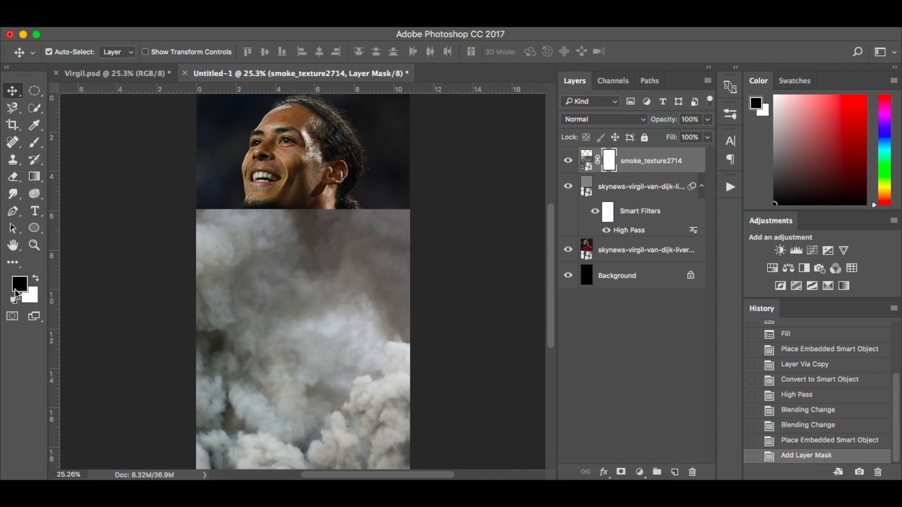
# Fade the smoke's upper edge over the neck and shoulders by painting black on its mask with a soft round 700 px brush, 0% hardness, 10% flow
pyautogui.press('b')
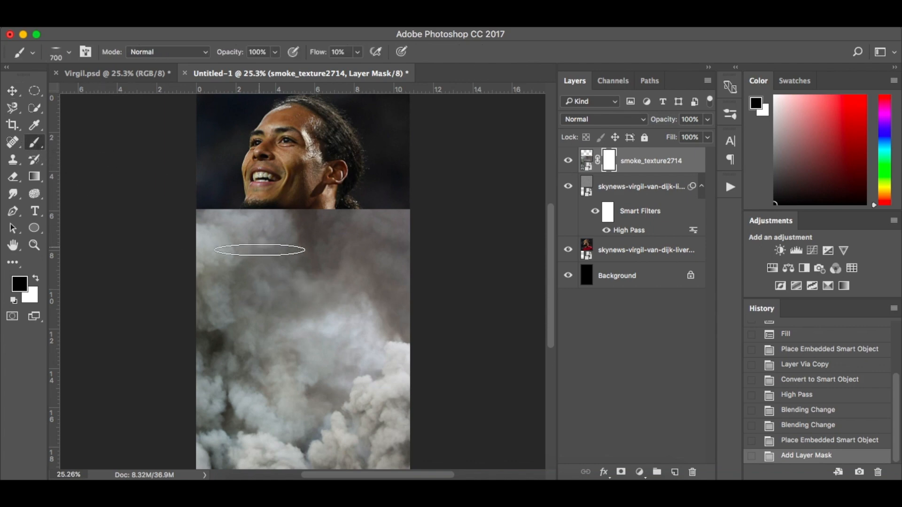
pyautogui.rightClick(281, 284)
pyautogui.click(306, 398)
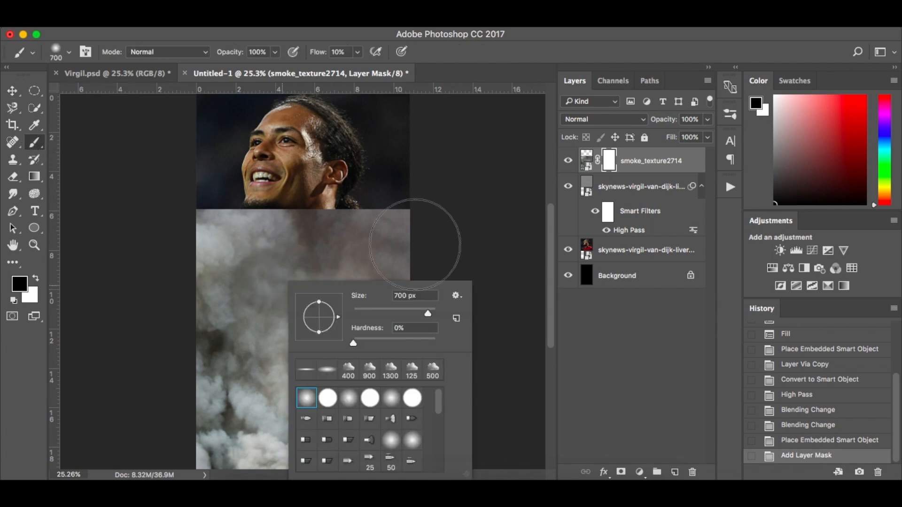
pyautogui.click(448, 212)
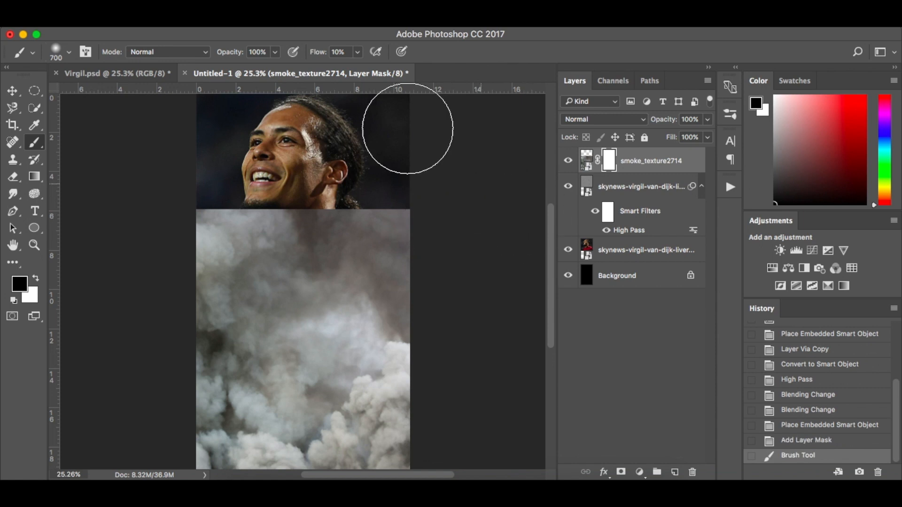
pyautogui.click(359, 52)
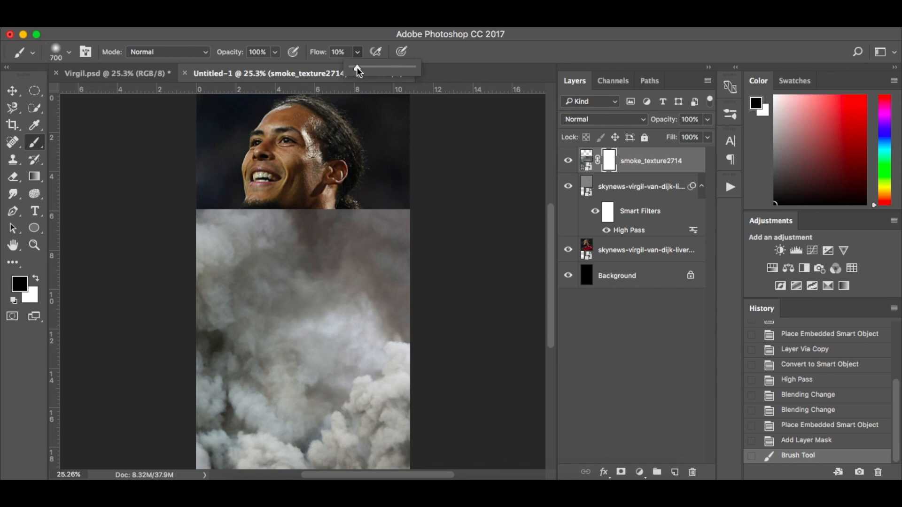
pyautogui.moveTo(413, 162)
pyautogui.mouseDown()
pyautogui.moveTo(425, 206)
pyautogui.moveTo(163, 212)
pyautogui.moveTo(439, 206)
pyautogui.moveTo(165, 232)
pyautogui.mouseUp()
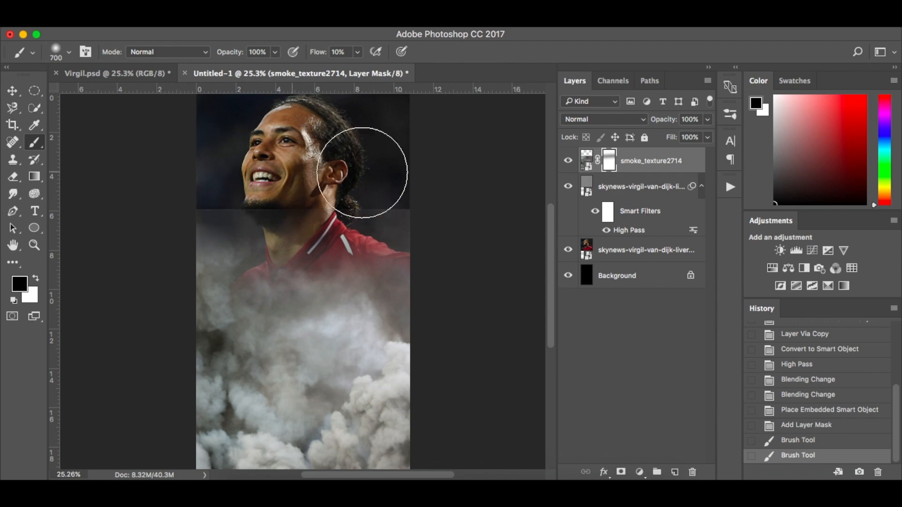
pyautogui.moveTo(441, 177); pyautogui.dragTo(373, 178)
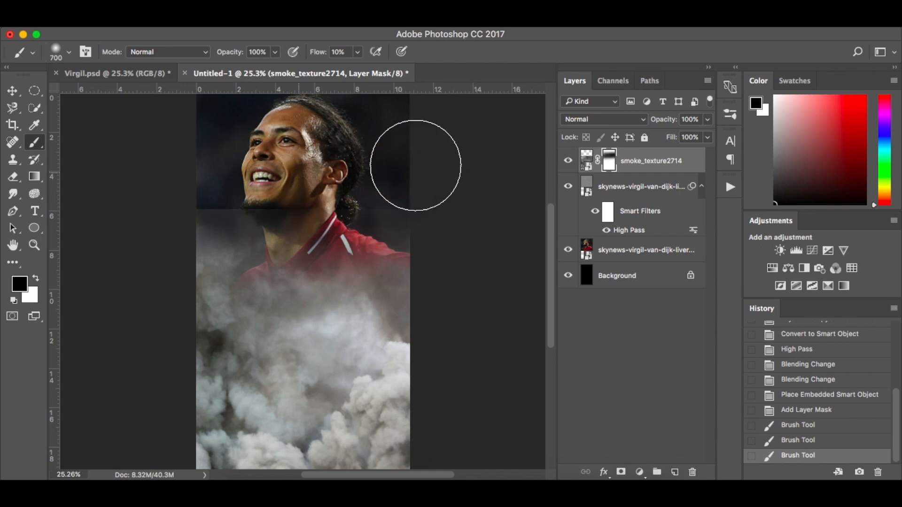
pyautogui.moveTo(281, 205)
pyautogui.mouseDown()
pyautogui.moveTo(274, 181)
pyautogui.moveTo(221, 177)
pyautogui.moveTo(260, 170)
pyautogui.moveTo(178, 191)
pyautogui.moveTo(200, 205)
pyautogui.moveTo(179, 212)
pyautogui.moveTo(325, 203)
pyautogui.moveTo(391, 184)
pyautogui.moveTo(392, 173)
pyautogui.moveTo(356, 199)
pyautogui.mouseUp()
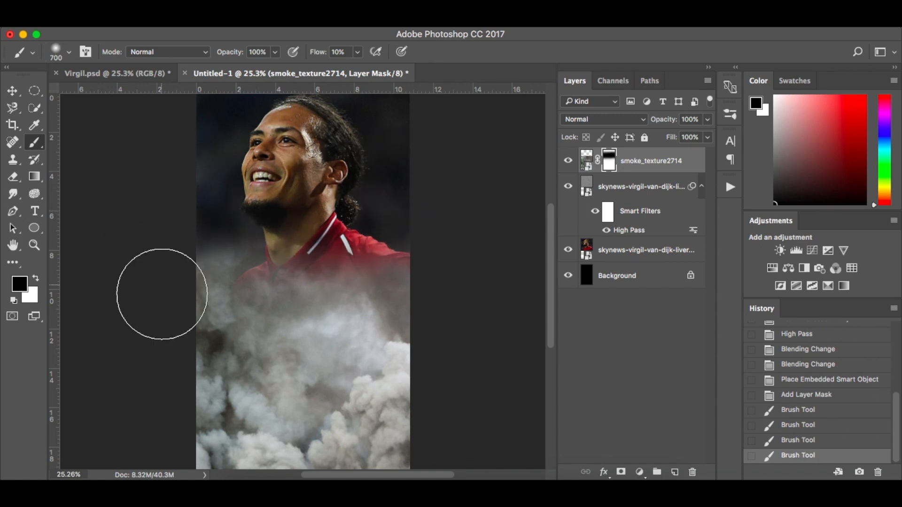
pyautogui.moveTo(147, 244)
pyautogui.mouseDown()
pyautogui.moveTo(197, 215)
pyautogui.moveTo(326, 175)
pyautogui.moveTo(424, 202)
pyautogui.moveTo(356, 212)
pyautogui.mouseUp()
# Break up the smoke's edge around the neck and shoulders by dabbing black on its mask with the 400 px cloud-shaped brush at 10% flow
pyautogui.rightClick(339, 205)
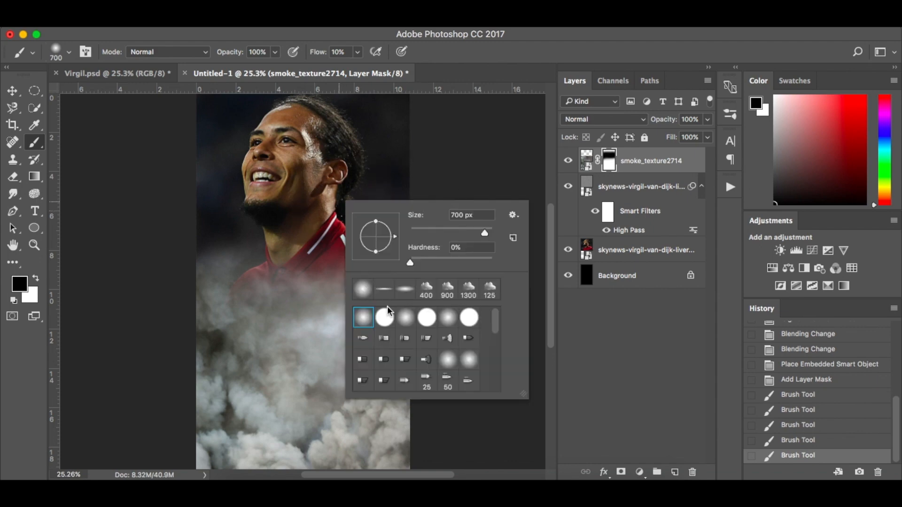
pyautogui.click(426, 289)
pyautogui.click(250, 276)
pyautogui.click(249, 276)
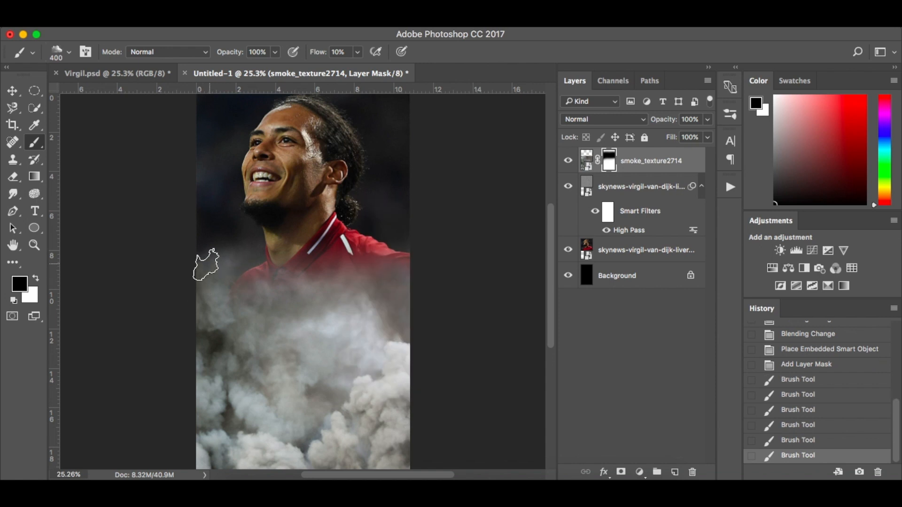
pyautogui.click(296, 235)
pyautogui.click(359, 282)
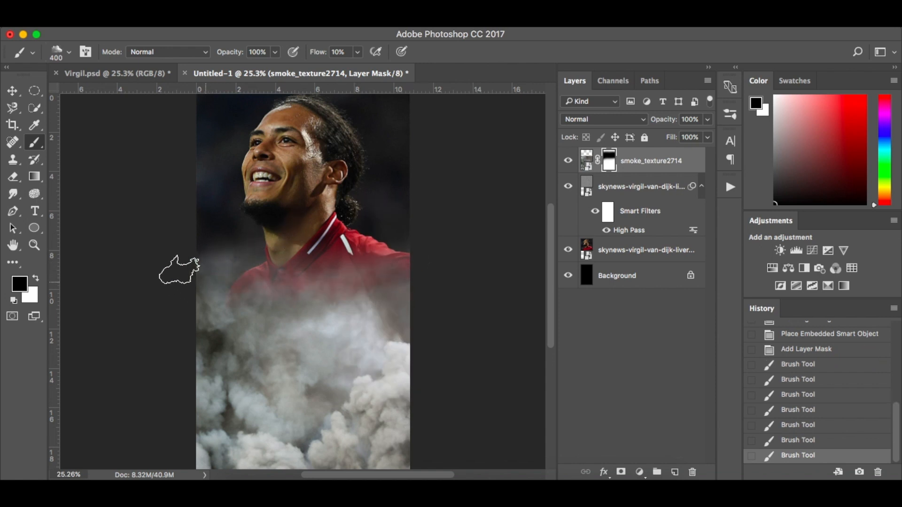
# Thin the smoke over the chest and lower area by painting black on its mask with the cloud brush at 900 px and 2% flow
pyautogui.click(358, 52)
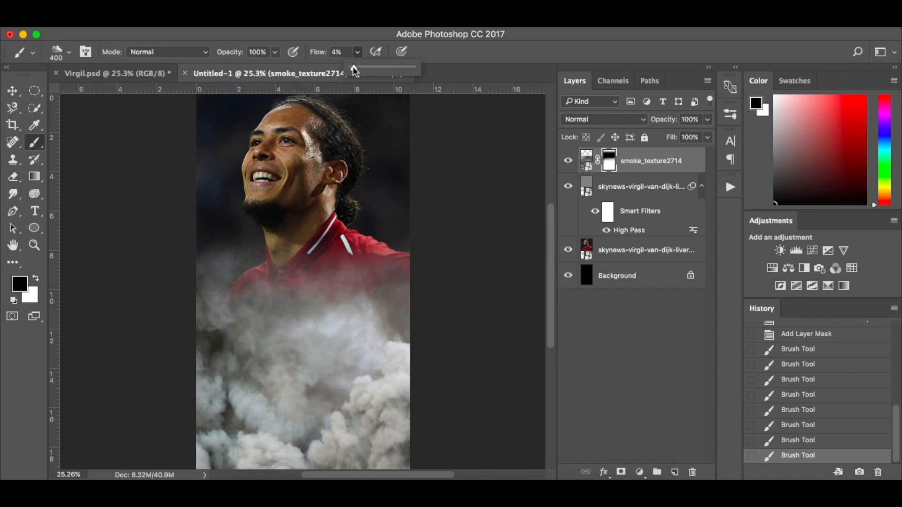
pyautogui.press(']')
pyautogui.press(']')
pyautogui.press(']')
pyautogui.press(']')
pyautogui.press(']')
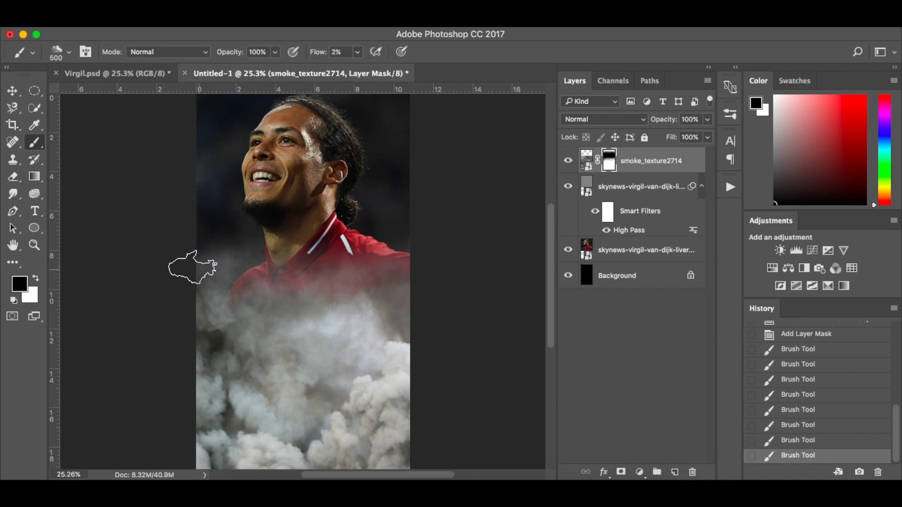
pyautogui.moveTo(228, 289)
pyautogui.mouseDown()
pyautogui.moveTo(376, 296)
pyautogui.moveTo(423, 329)
pyautogui.moveTo(212, 372)
pyautogui.moveTo(345, 447)
pyautogui.moveTo(221, 414)
pyautogui.moveTo(453, 367)
pyautogui.moveTo(256, 339)
pyautogui.moveTo(308, 347)
pyautogui.moveTo(427, 403)
pyautogui.moveTo(263, 441)
pyautogui.moveTo(168, 447)
pyautogui.moveTo(221, 394)
pyautogui.moveTo(338, 383)
pyautogui.moveTo(262, 380)
pyautogui.moveTo(246, 383)
pyautogui.moveTo(433, 432)
pyautogui.moveTo(447, 383)
pyautogui.moveTo(414, 365)
pyautogui.mouseUp()
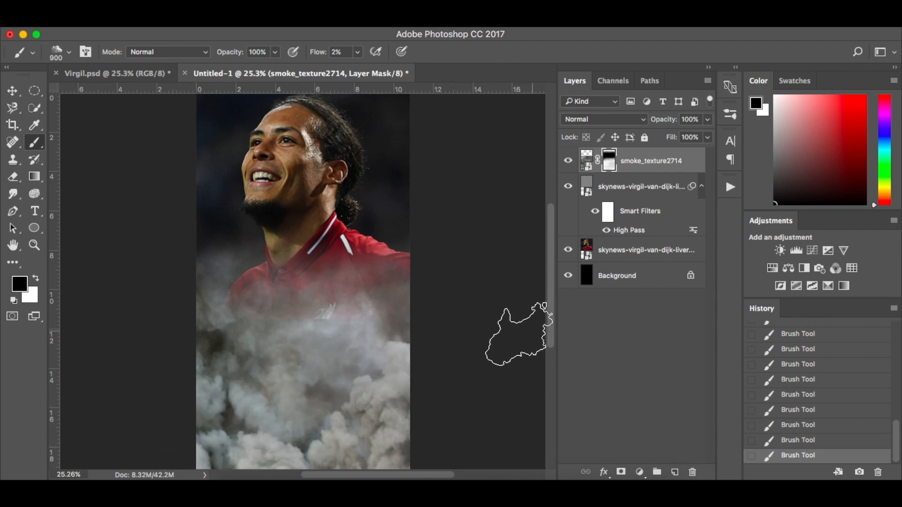
# Raise the cloud brush's flow to 100% and, with black as the painting colour, clear the smoke mask around the player's head and neck
pyautogui.press('x')
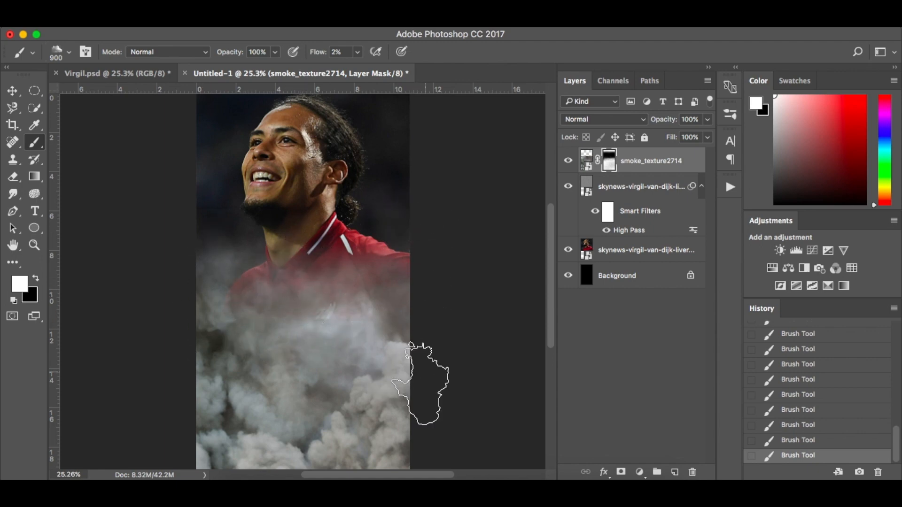
pyautogui.press('x')
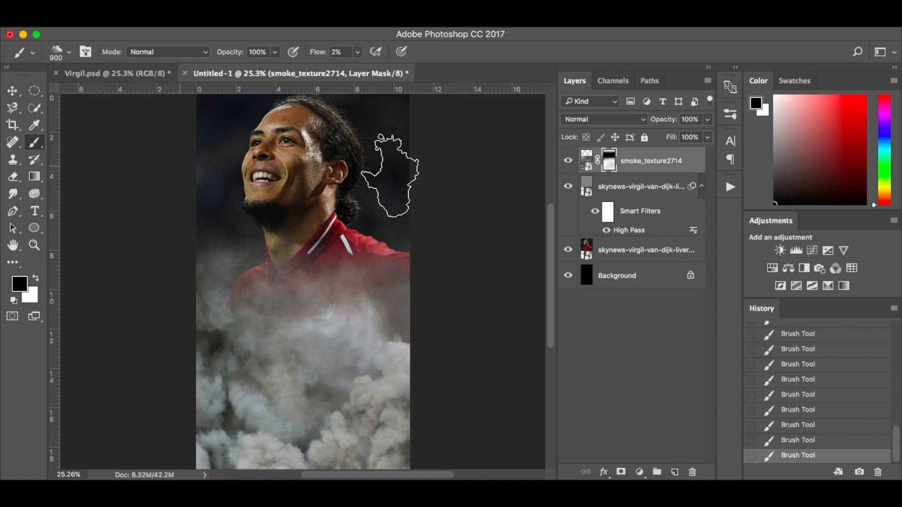
pyautogui.click(357, 52)
pyautogui.moveTo(357, 66); pyautogui.dragTo(470, 78)
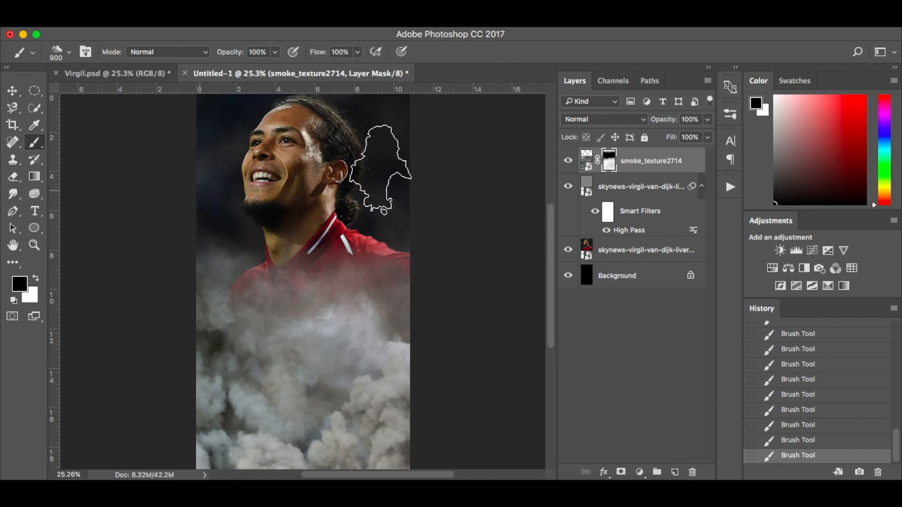
# Examine the smoke_texture2714 layer mask on its own in the new poster and in the finished Virgil.psd, returning to the new poster
pyautogui.keyDown('alt'); pyautogui.click(607, 163); pyautogui.keyUp('alt')
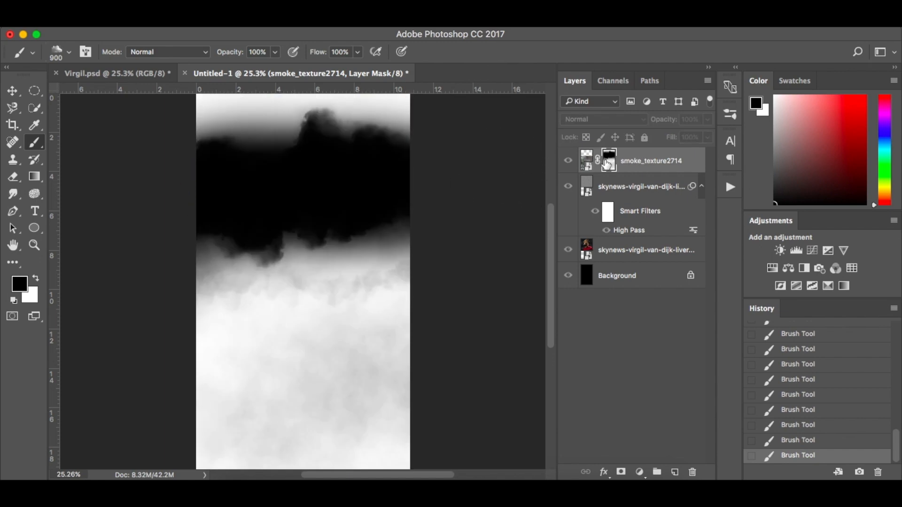
pyautogui.keyDown('alt'); pyautogui.click(610, 166); pyautogui.keyUp('alt')
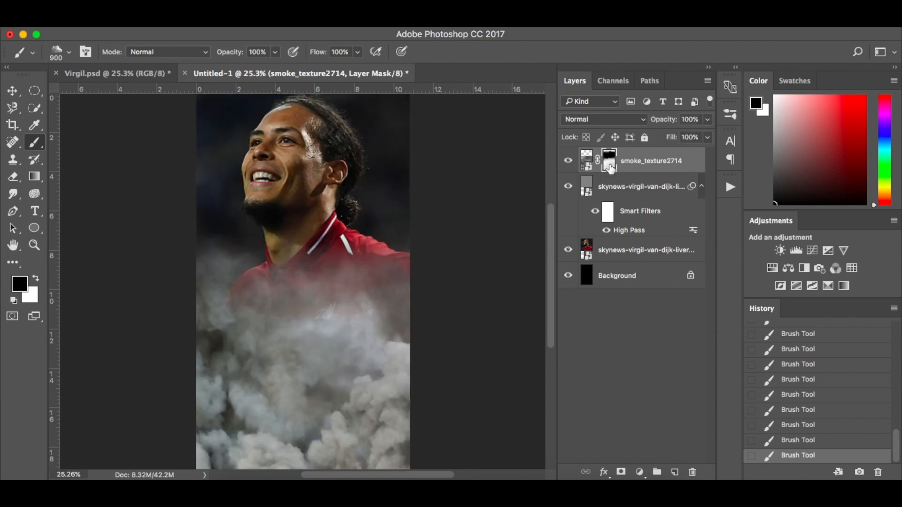
pyautogui.keyDown('alt'); pyautogui.click(609, 167); pyautogui.keyUp('alt')
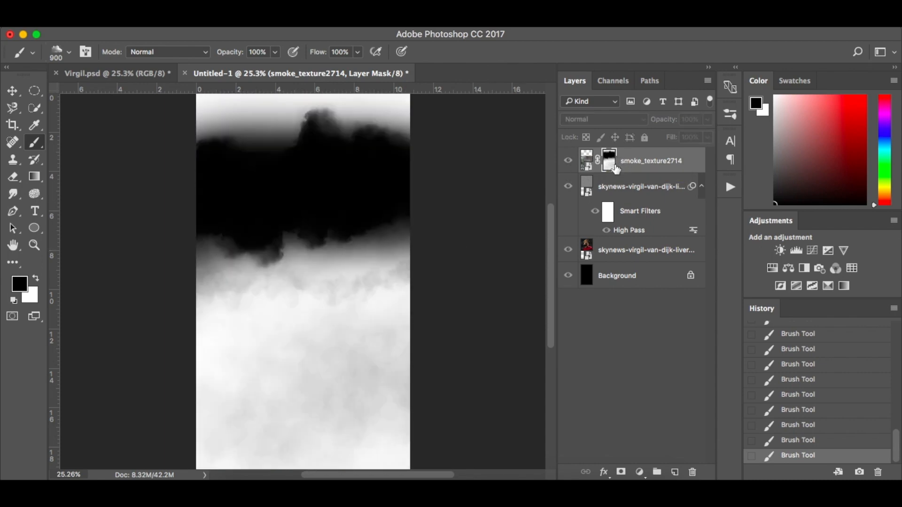
pyautogui.keyDown('alt'); pyautogui.click(610, 166); pyautogui.keyUp('alt')
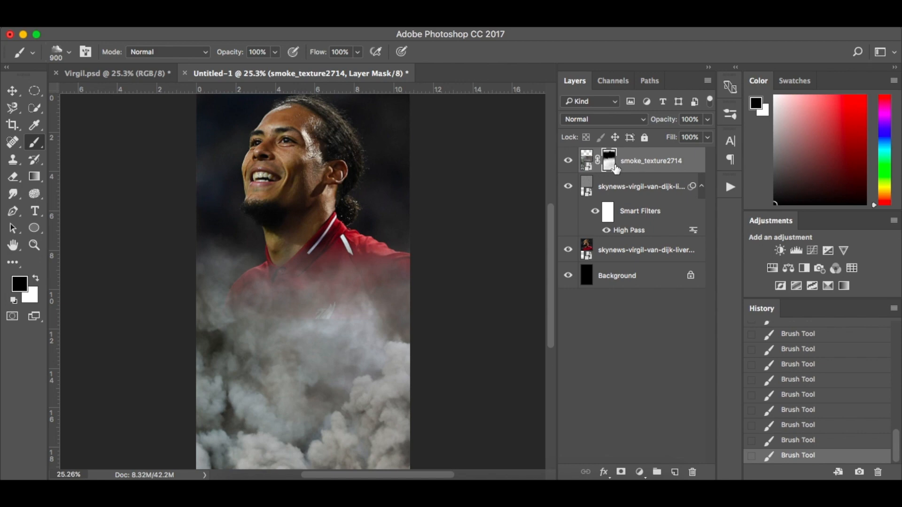
pyautogui.click(145, 69)
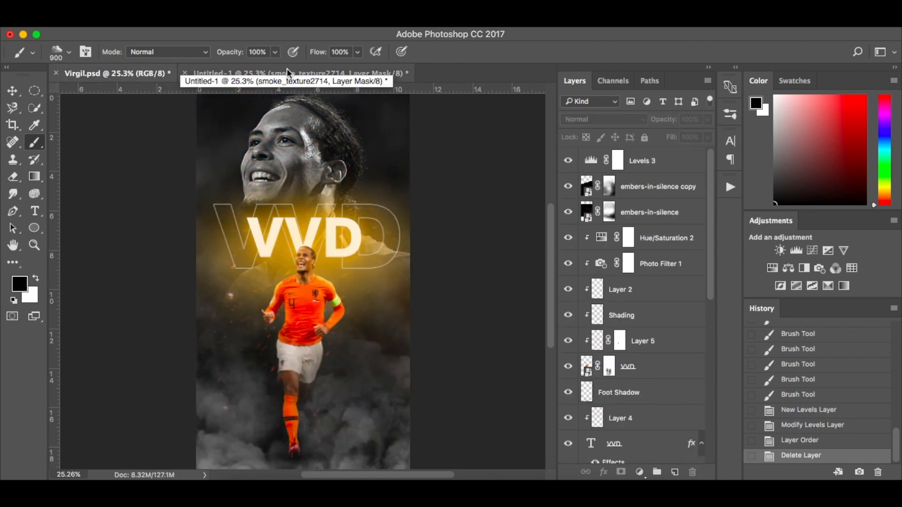
pyautogui.scroll(-10, 635, 353)
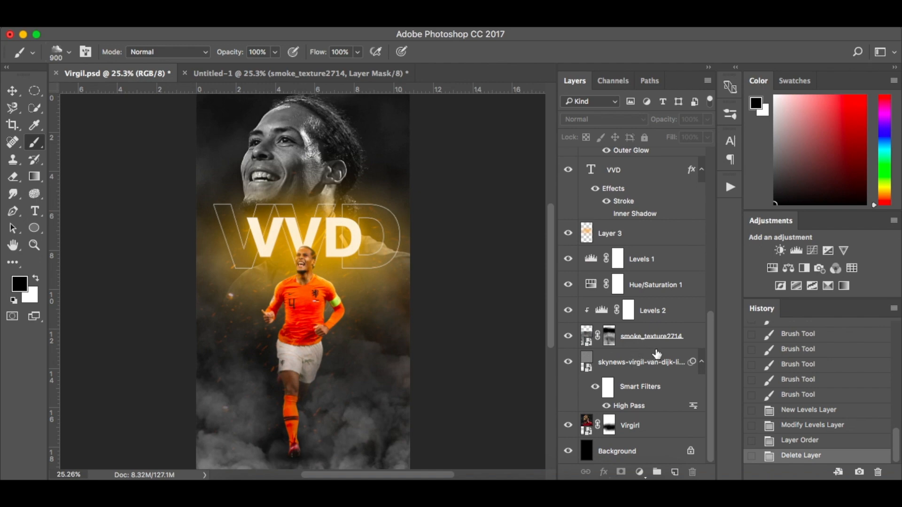
pyautogui.click(695, 343)
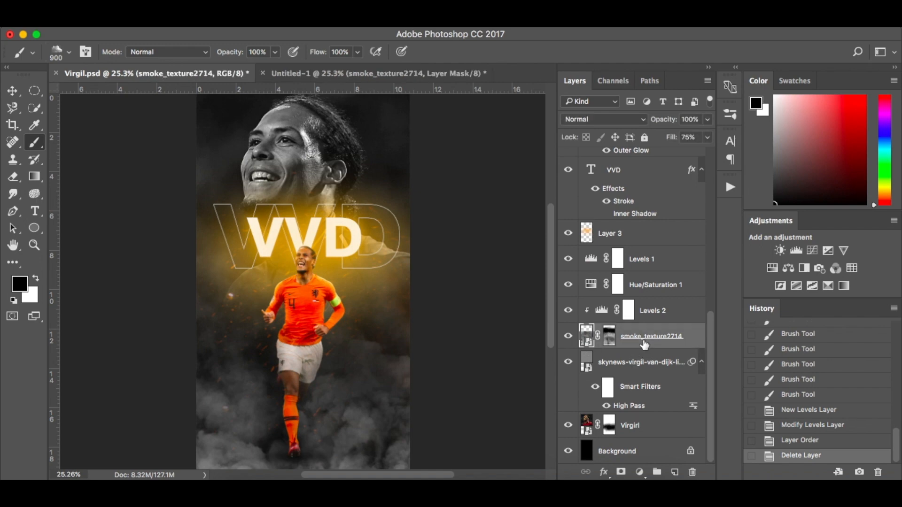
pyautogui.click(610, 337)
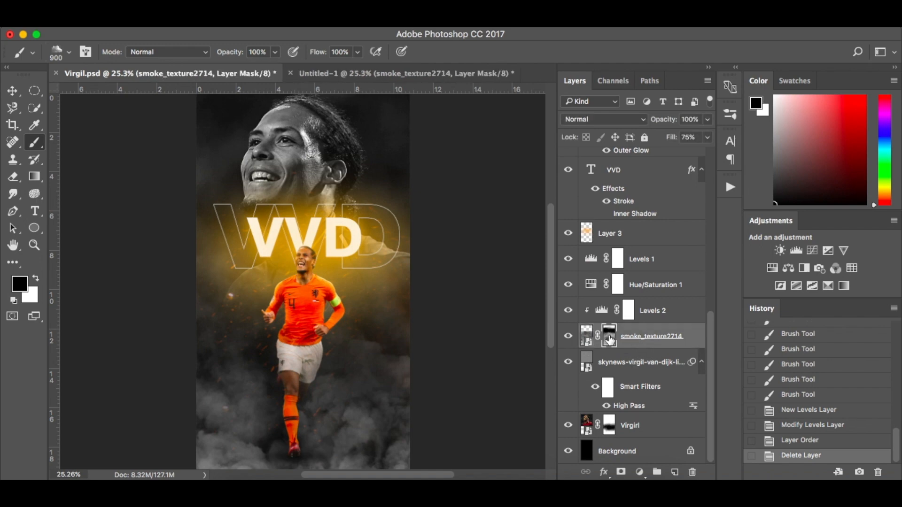
pyautogui.keyDown('alt'); pyautogui.click(609, 339); pyautogui.keyUp('alt')
pyautogui.keyDown('alt'); pyautogui.click(610, 339); pyautogui.keyUp('alt')
pyautogui.click(404, 74)
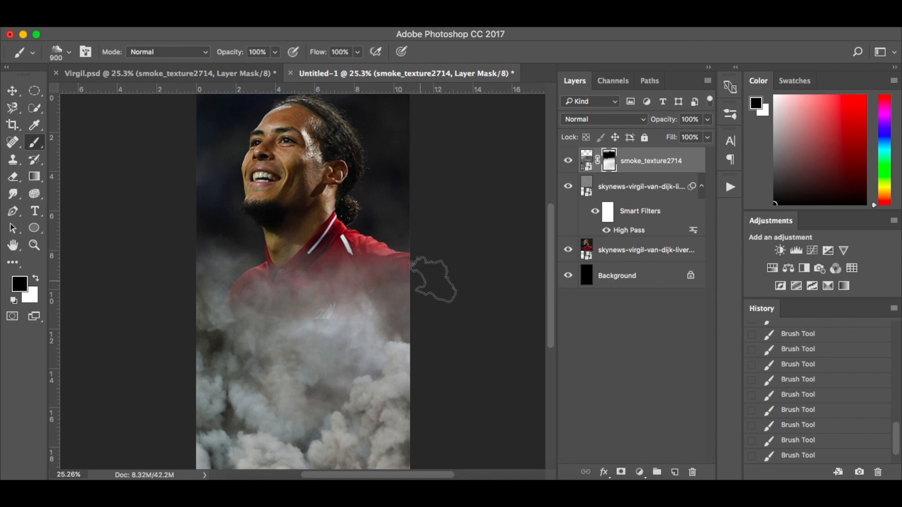
# Try painting white on the smoke mask over the player's chest, and lower the brush flow to 6%
pyautogui.press('x')
pyautogui.moveTo(259, 324)
pyautogui.mouseDown()
pyautogui.moveTo(263, 310)
pyautogui.moveTo(261, 320)
pyautogui.mouseUp()
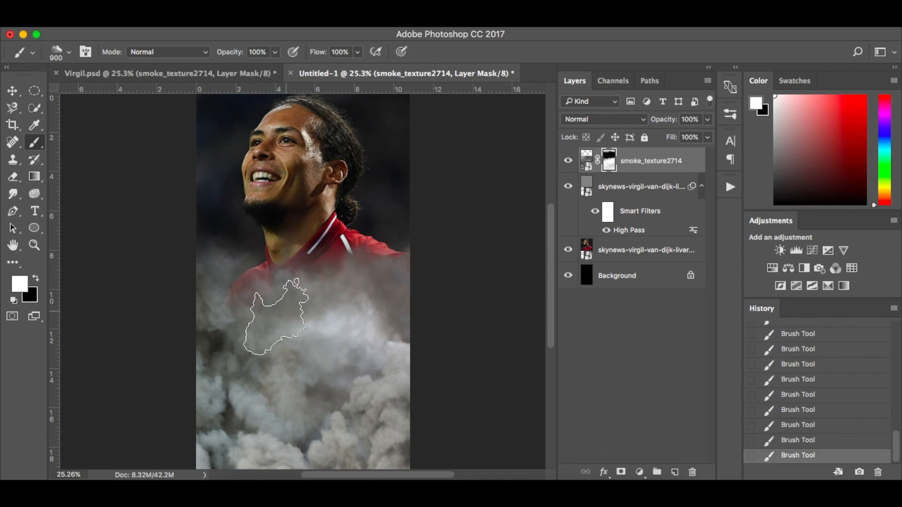
pyautogui.click(358, 53)
pyautogui.moveTo(309, 69); pyautogui.dragTo(300, 66)
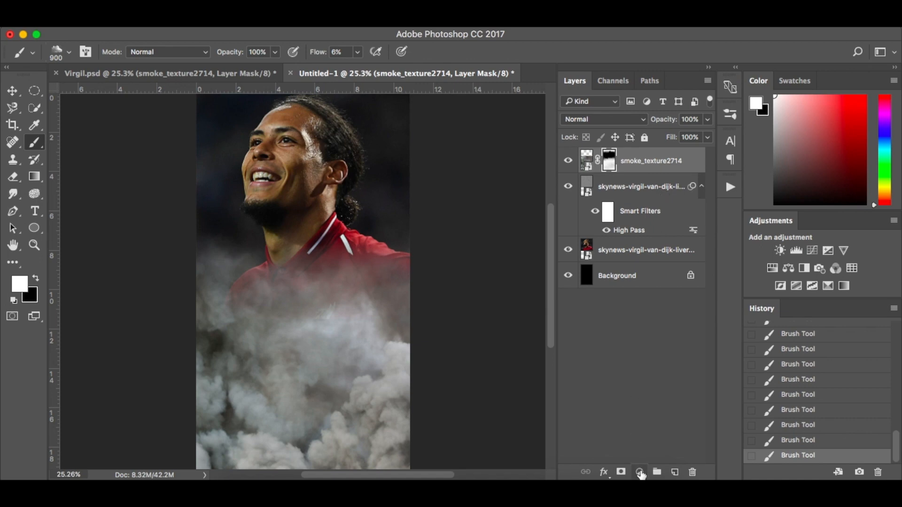
# Add a Levels adjustment clipped to the smoke_texture2714 layer, set its shadow input to 30, and compare the smoke with and without it
pyautogui.click(639, 473)
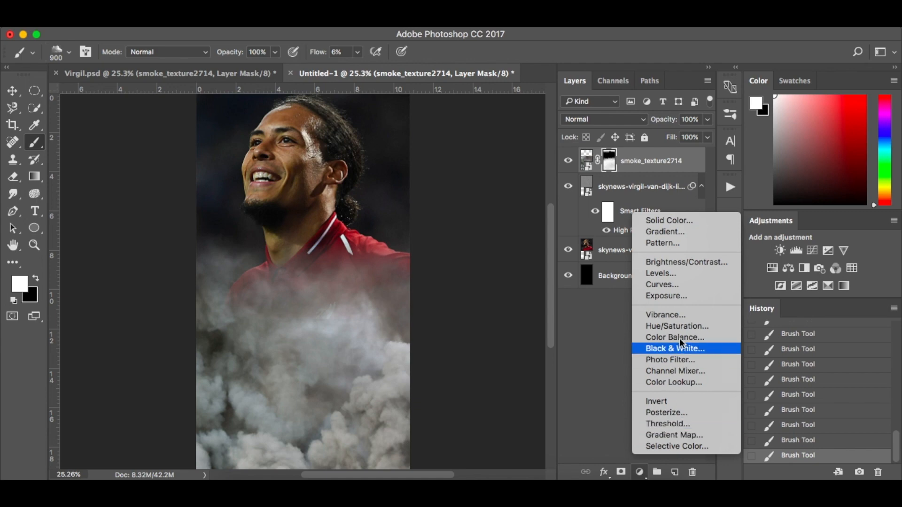
pyautogui.click(681, 272)
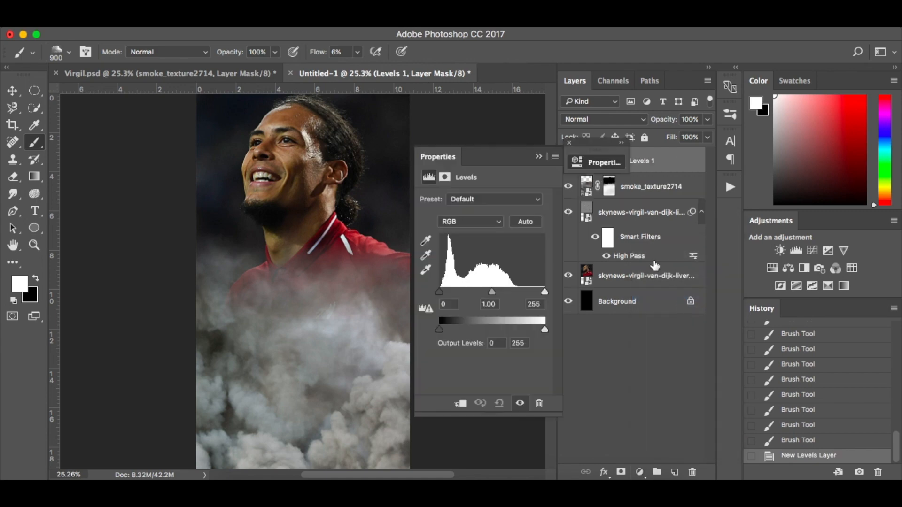
pyautogui.click(460, 405)
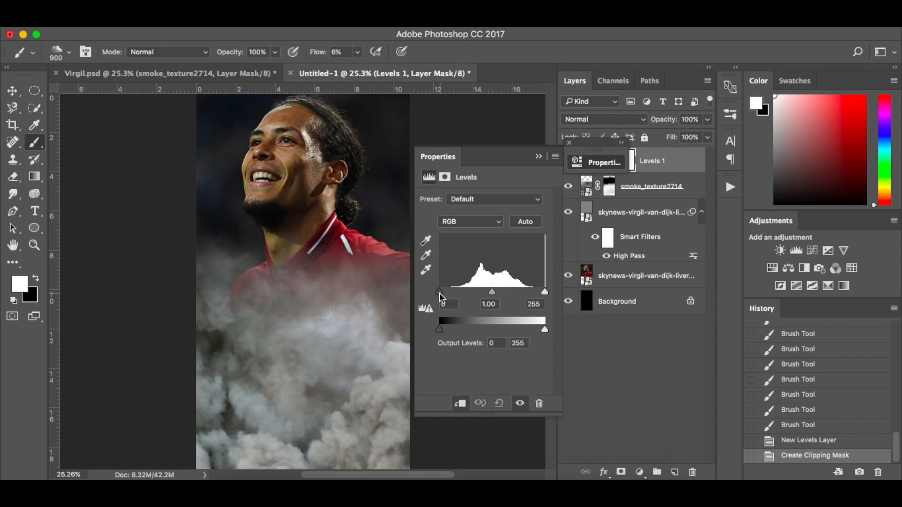
pyautogui.moveTo(440, 293); pyautogui.dragTo(451, 294)
pyautogui.click(519, 405)
pyautogui.click(520, 405)
pyautogui.click(520, 406)
pyautogui.click(520, 406)
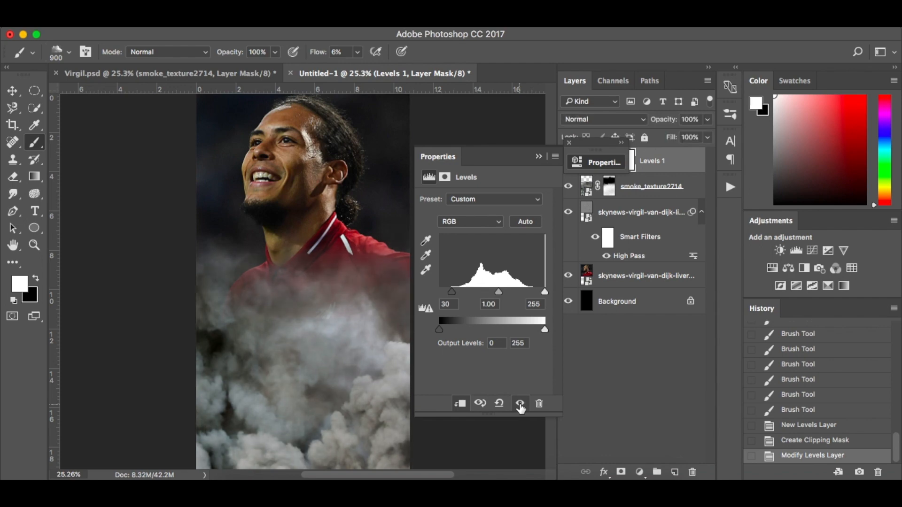
pyautogui.click(570, 142)
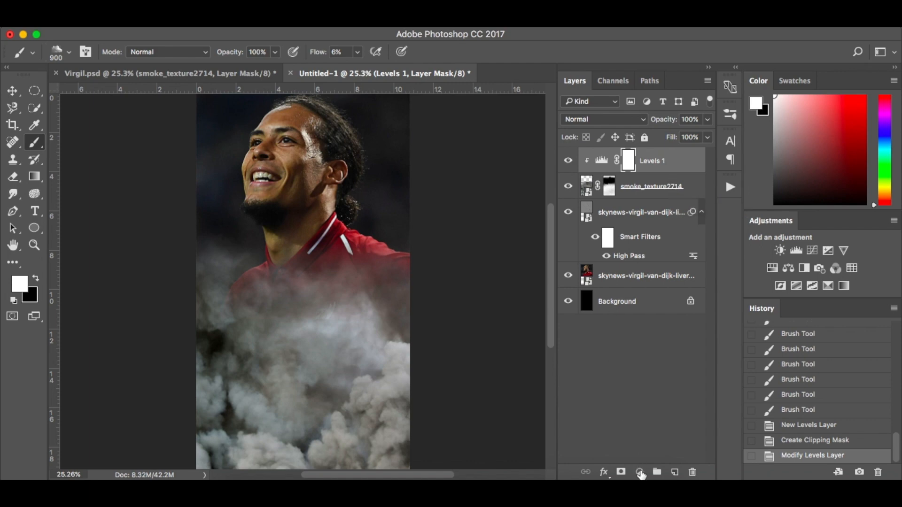
# Add a Hue/Saturation adjustment layer above the whole stack and set its saturation to -100
pyautogui.click(639, 473)
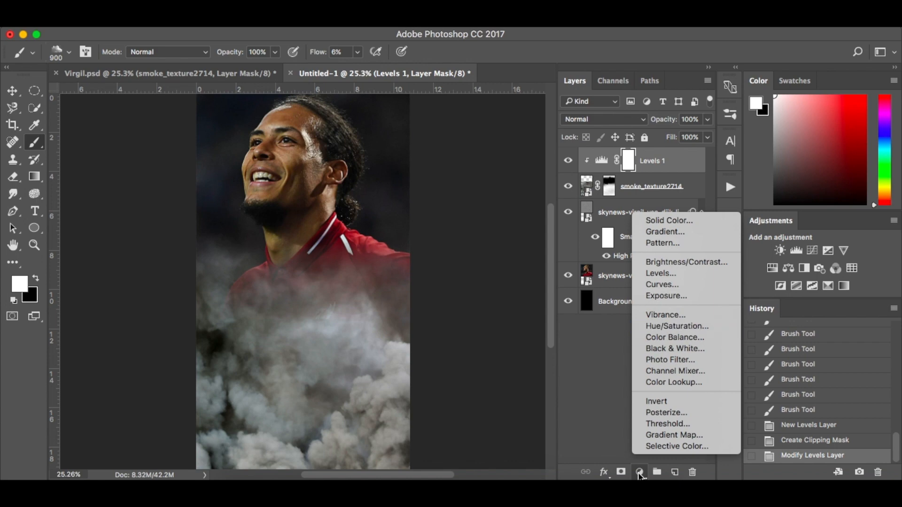
pyautogui.click(713, 324)
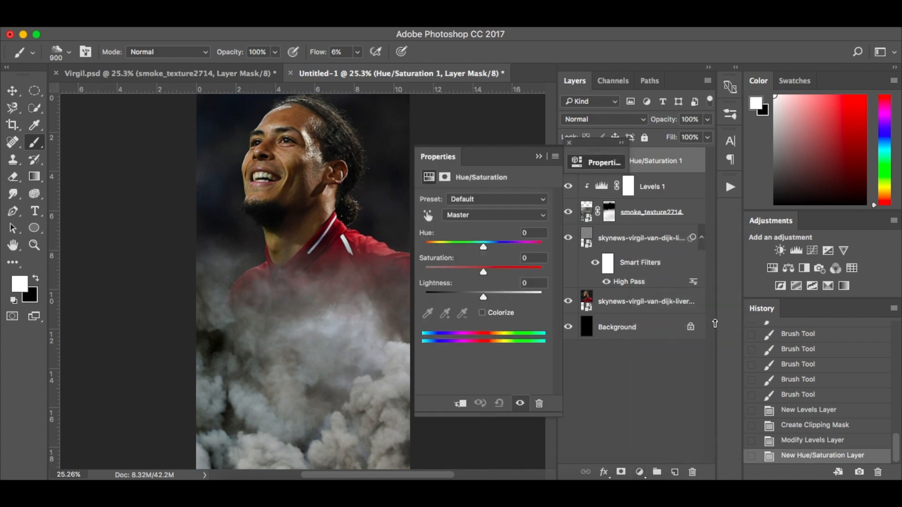
pyautogui.moveTo(483, 274); pyautogui.dragTo(389, 273)
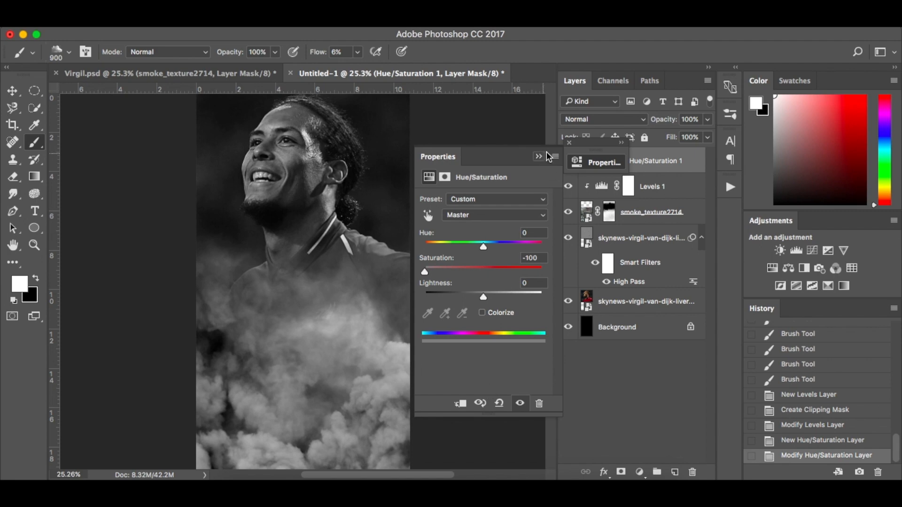
pyautogui.click(569, 143)
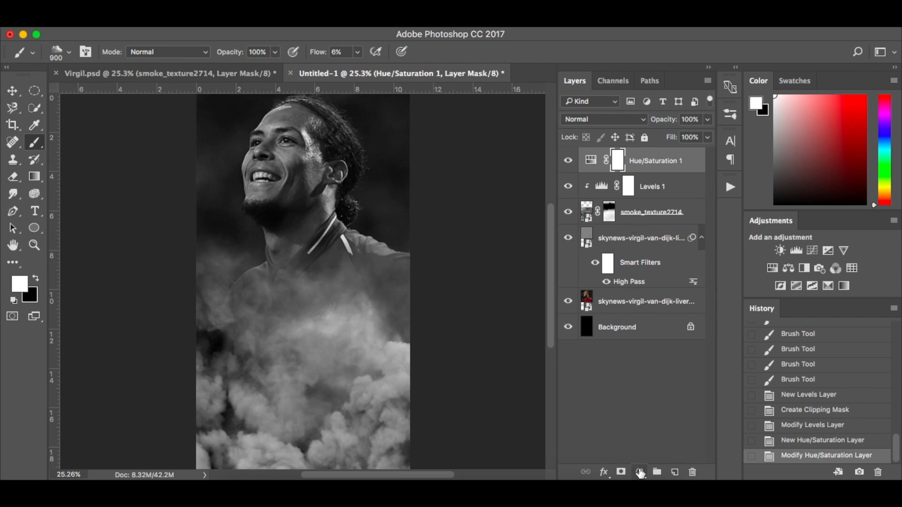
# Add an unclipped Levels adjustment layer at the top of the stack with shadow input 10 and highlight input 233
pyautogui.click(640, 473)
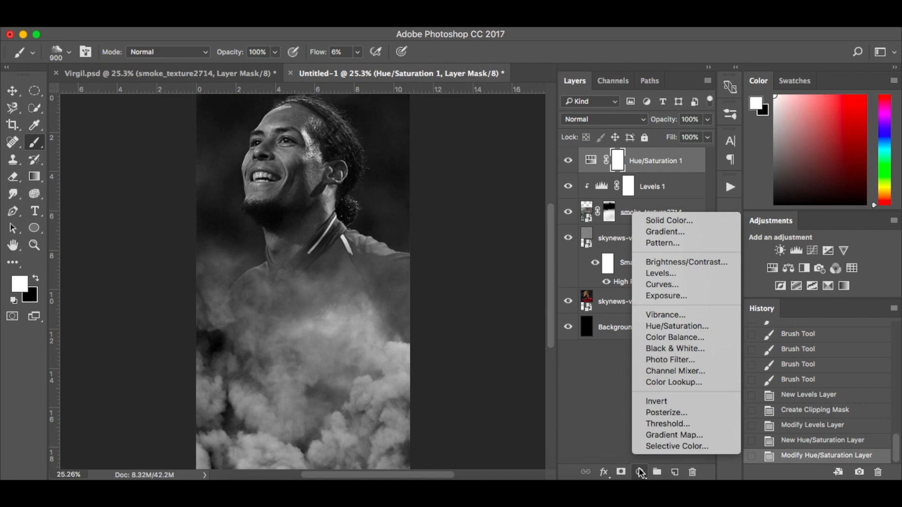
pyautogui.click(678, 273)
pyautogui.moveTo(441, 292); pyautogui.dragTo(444, 292)
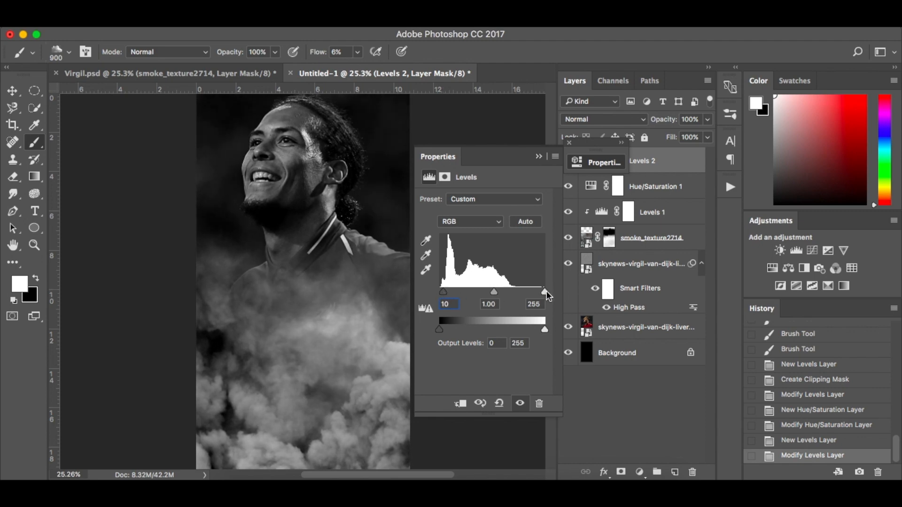
pyautogui.moveTo(546, 291); pyautogui.dragTo(536, 290)
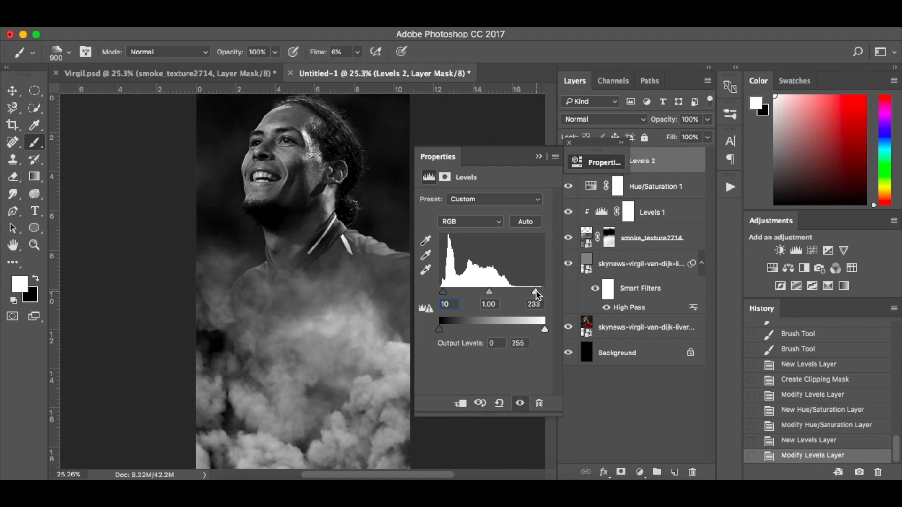
# Compare the poster with and without the top Levels adjustment, and check it against the finished Virgil.psd
pyautogui.click(520, 405)
pyautogui.click(519, 405)
pyautogui.click(520, 405)
pyautogui.click(520, 405)
pyautogui.click(519, 405)
pyautogui.click(519, 405)
pyautogui.click(520, 405)
pyautogui.click(519, 405)
pyautogui.click(520, 405)
pyautogui.click(519, 405)
pyautogui.click(569, 143)
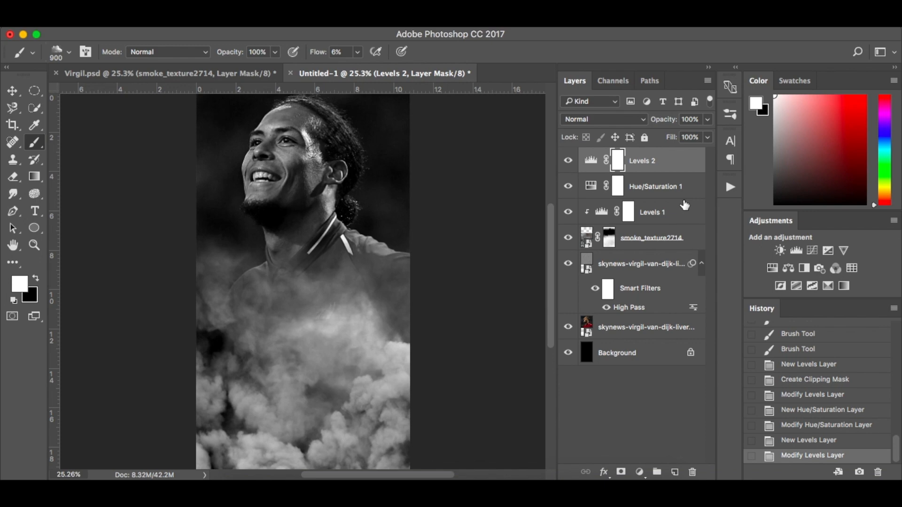
pyautogui.click(240, 75)
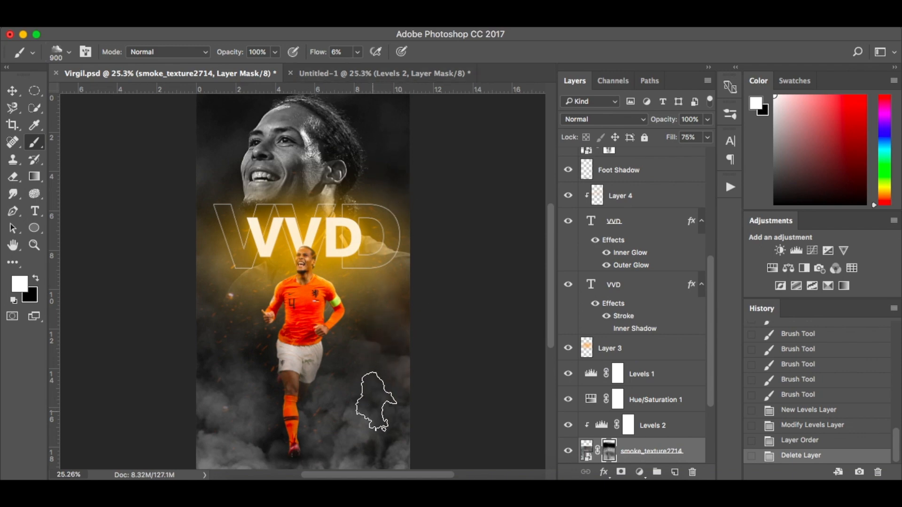
pyautogui.click(385, 74)
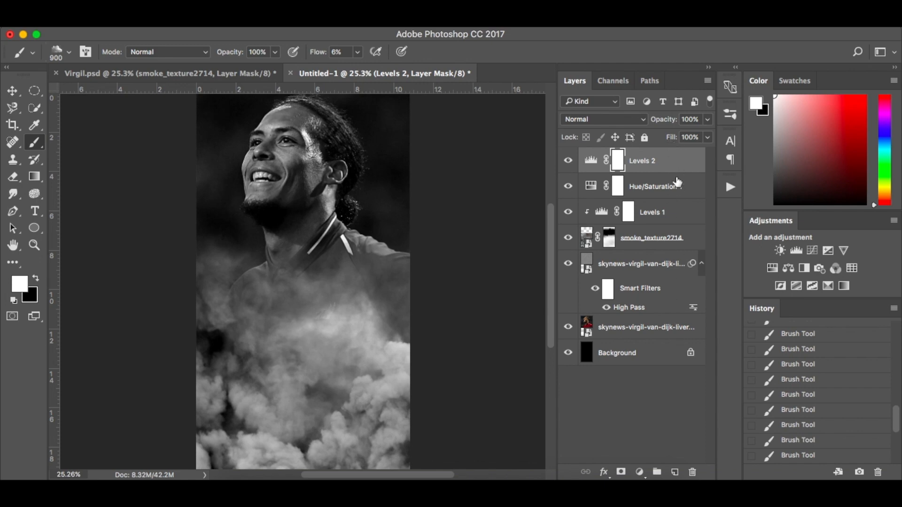
# Convert the locked Background into a regular layer and group all the layers from it up to Levels 2
pyautogui.click(677, 162)
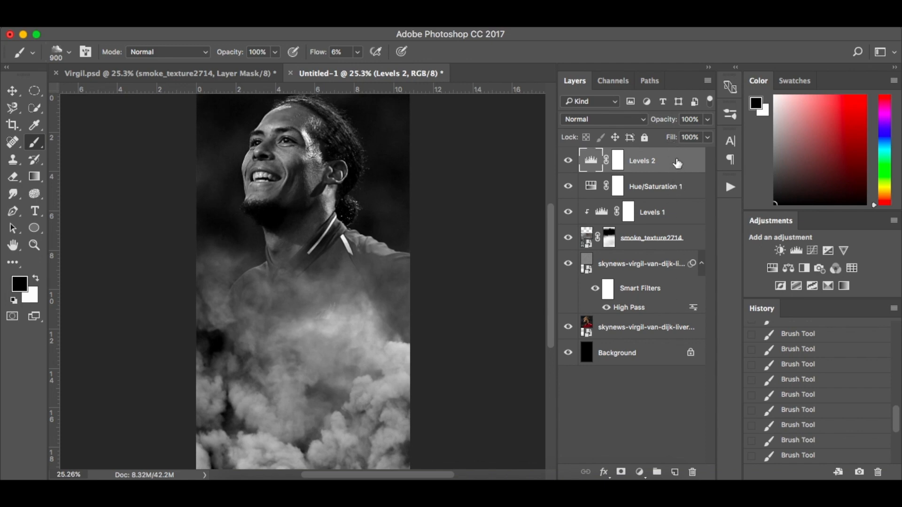
pyautogui.keyDown('shift'); pyautogui.click(675, 352); pyautogui.keyUp('shift')
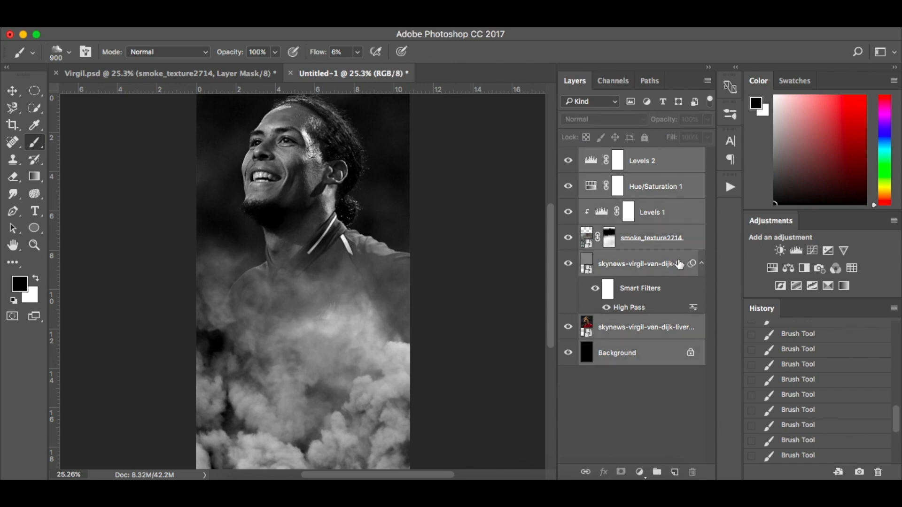
pyautogui.click(668, 378)
pyautogui.click(664, 354)
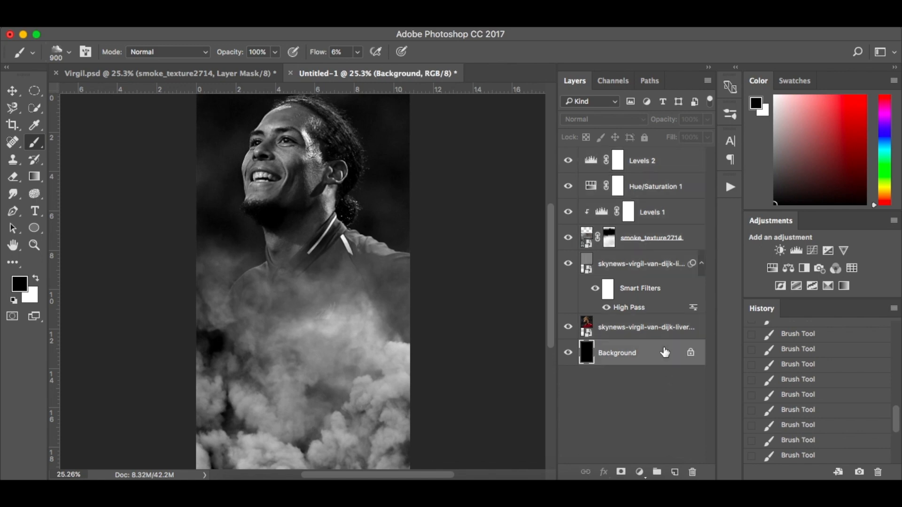
pyautogui.click(691, 354)
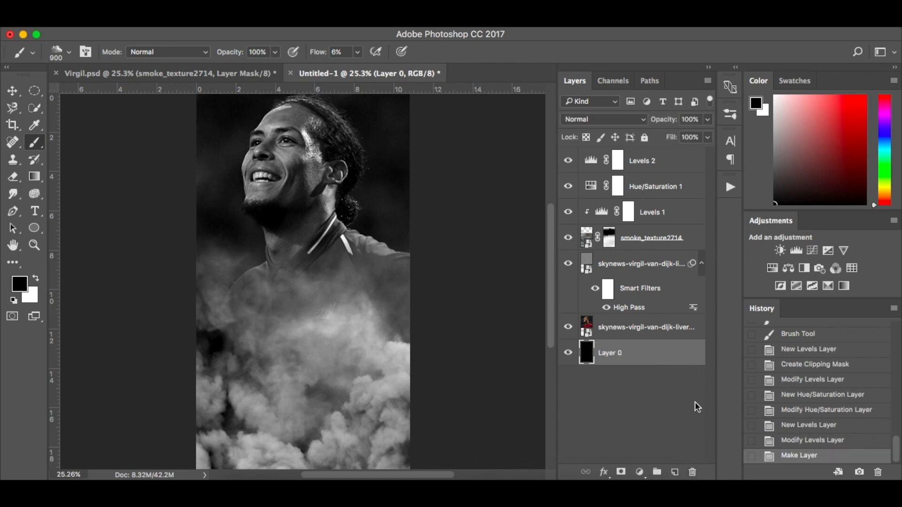
pyautogui.keyDown('shift'); pyautogui.click(675, 160); pyautogui.keyUp('shift')
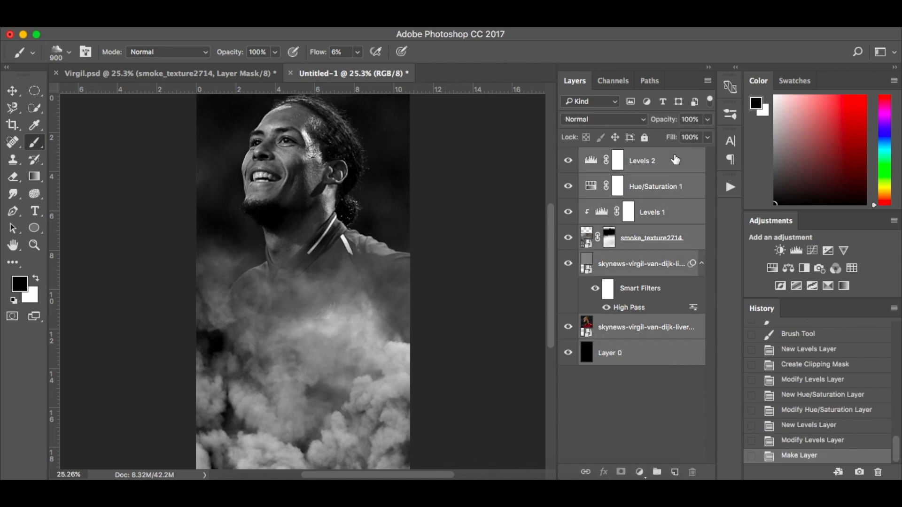
pyautogui.press('super+g')
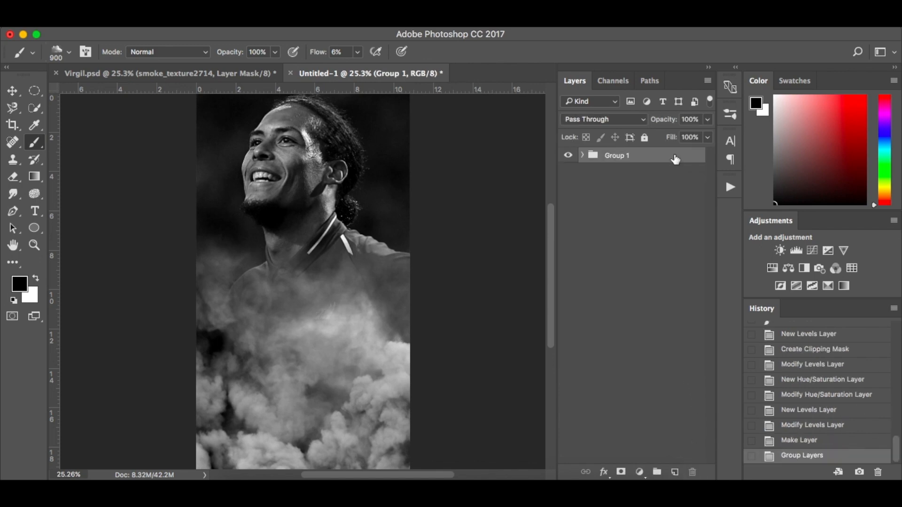
# Give Group 1 a red colour label
pyautogui.click(569, 155)
pyautogui.rightClick(575, 158)
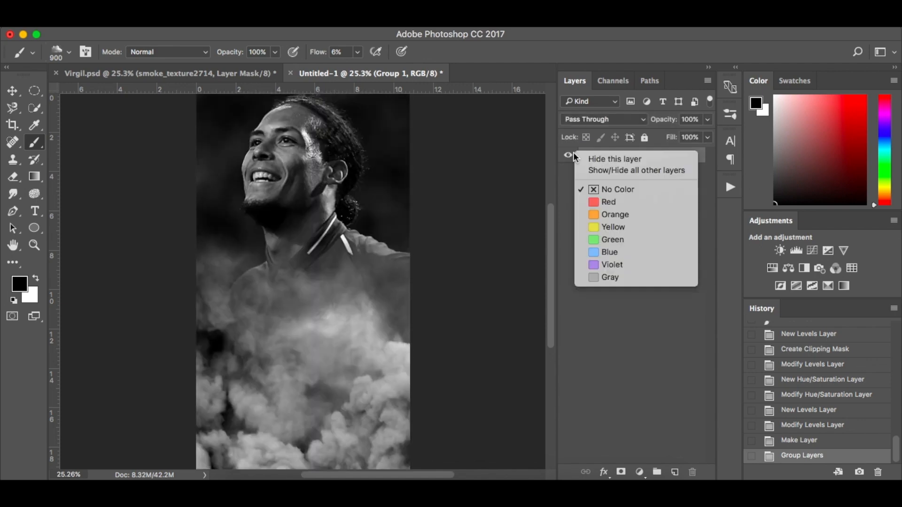
pyautogui.click(610, 202)
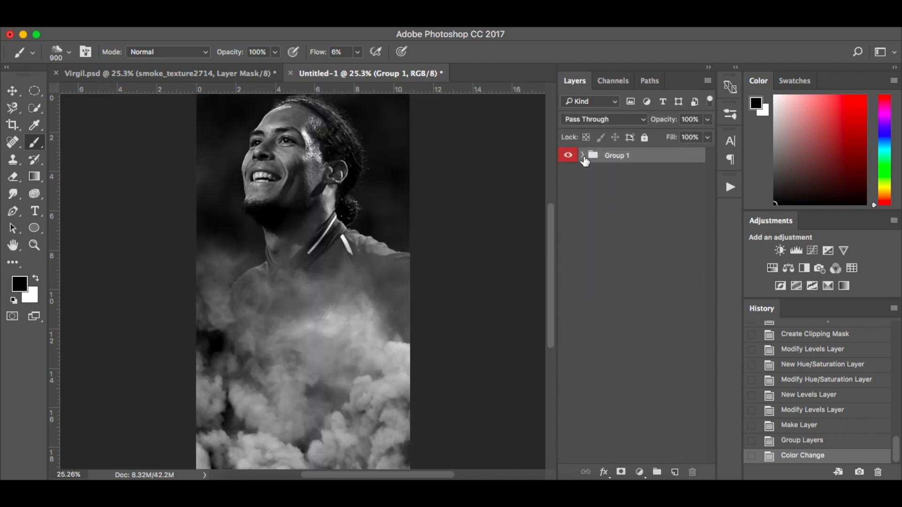
# Examine the contents of Group 1 and compare the poster with the group hidden and shown
pyautogui.click(582, 156)
pyautogui.click(568, 155)
pyautogui.click(568, 155)
pyautogui.click(583, 155)
pyautogui.click(568, 155)
pyautogui.click(568, 156)
pyautogui.click(583, 156)
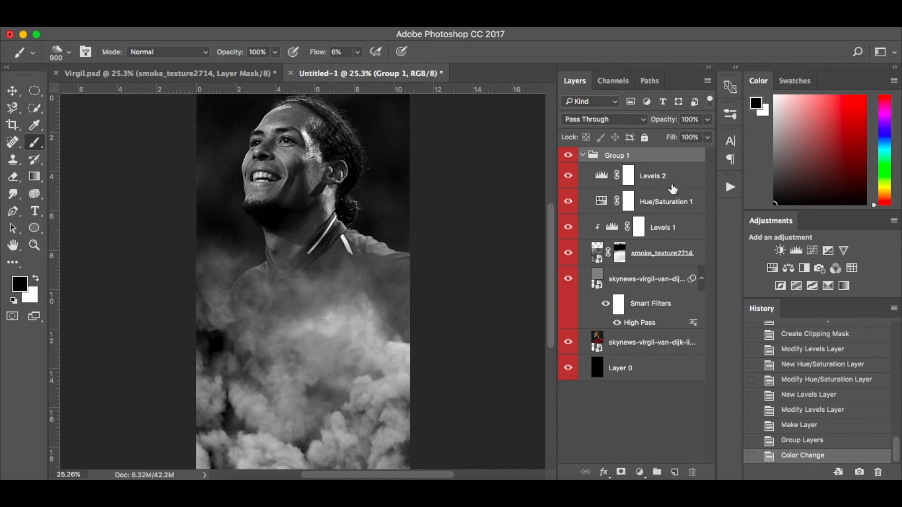
pyautogui.click(583, 156)
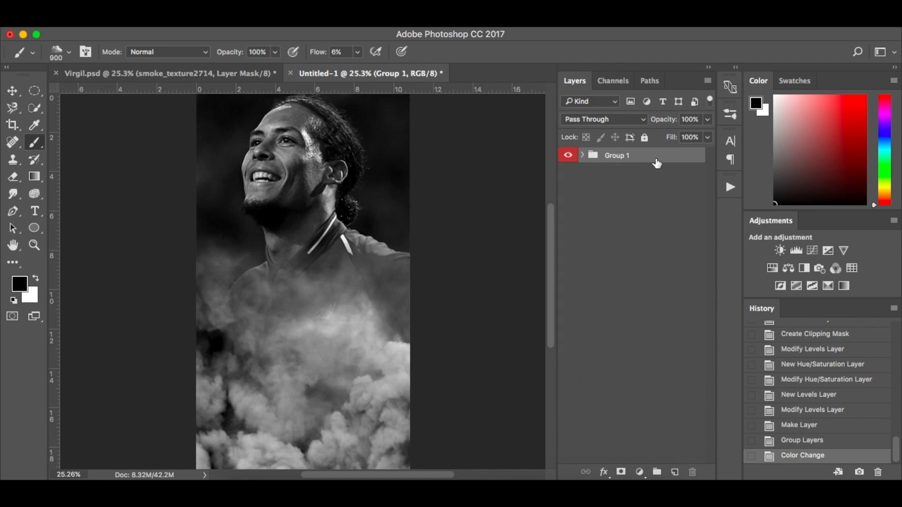
# Place the Virgil van Dijk - FootyRenders.png cutout from the Latest Tutorial folder and scale it to about 22%
pyautogui.click(243, 491)
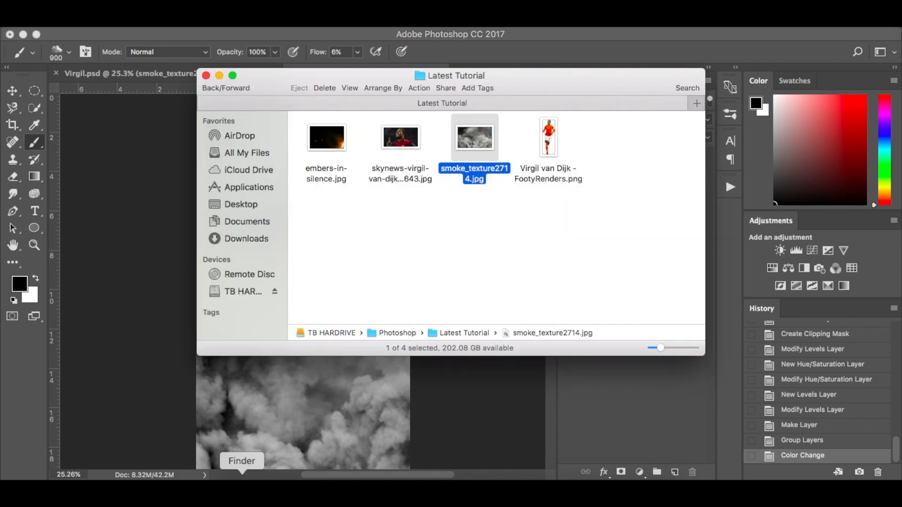
pyautogui.click(553, 166)
pyautogui.moveTo(553, 137); pyautogui.dragTo(343, 388)
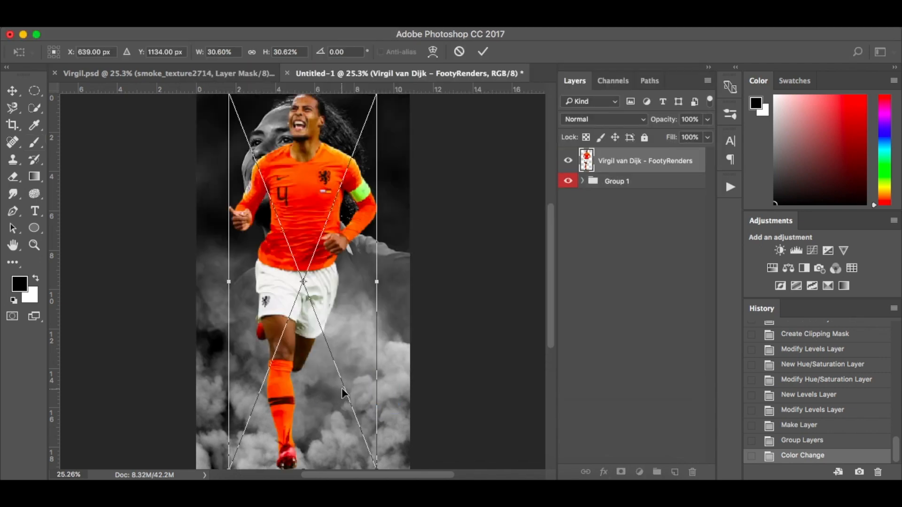
pyautogui.scroll(3, 366, 179)
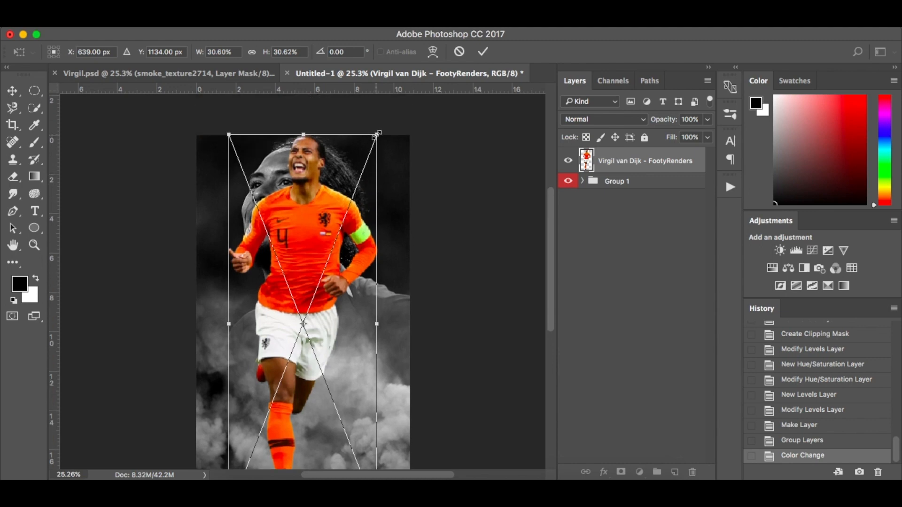
pyautogui.moveTo(377, 134); pyautogui.dragTo(355, 185)
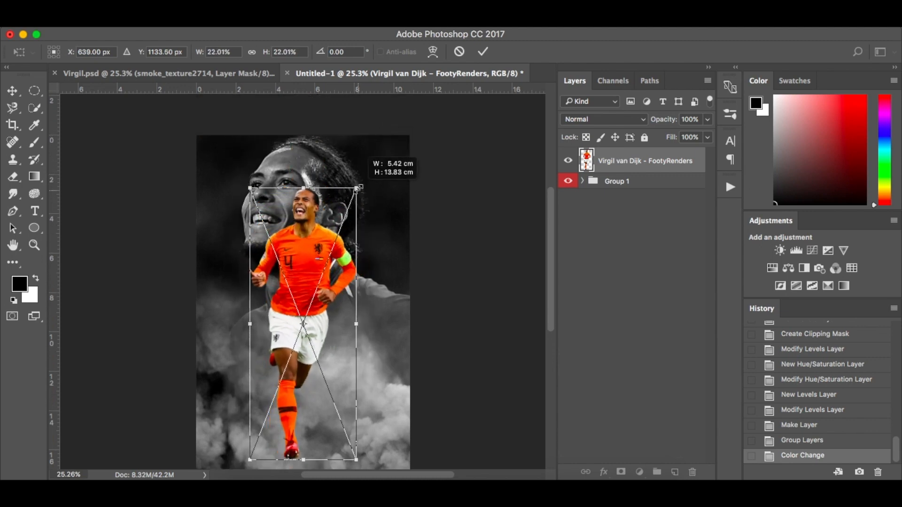
# Scale the player cutout to about 18.7%, commit the placement, and centre it over the smoke in the poster's lower half
pyautogui.scroll(-4, 359, 188)
pyautogui.scroll(-3, 358, 188)
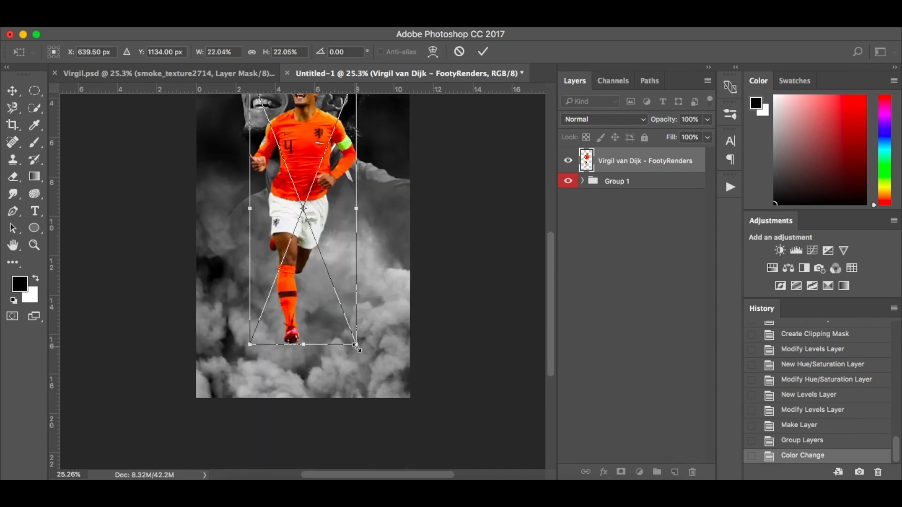
pyautogui.moveTo(358, 347); pyautogui.dragTo(343, 310)
pyautogui.moveTo(320, 199); pyautogui.dragTo(319, 270)
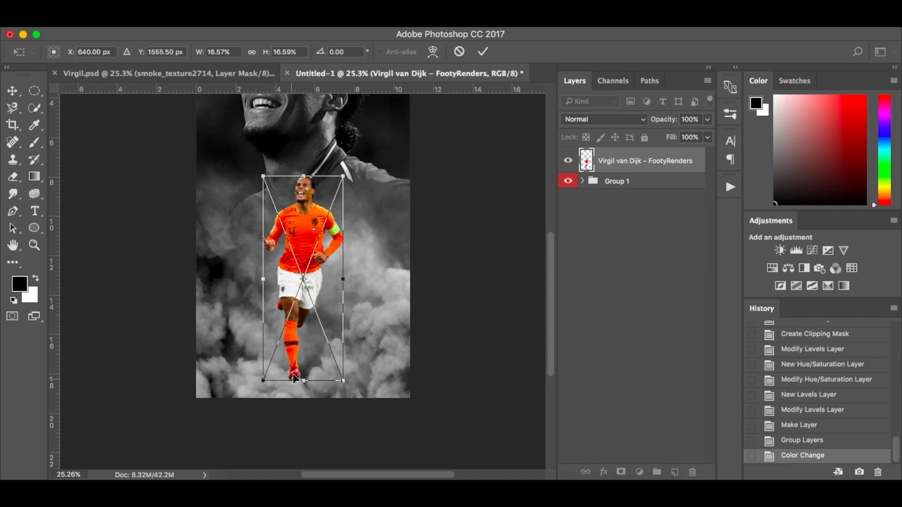
pyautogui.scroll(3, 294, 378)
pyautogui.moveTo(347, 230); pyautogui.dragTo(359, 203)
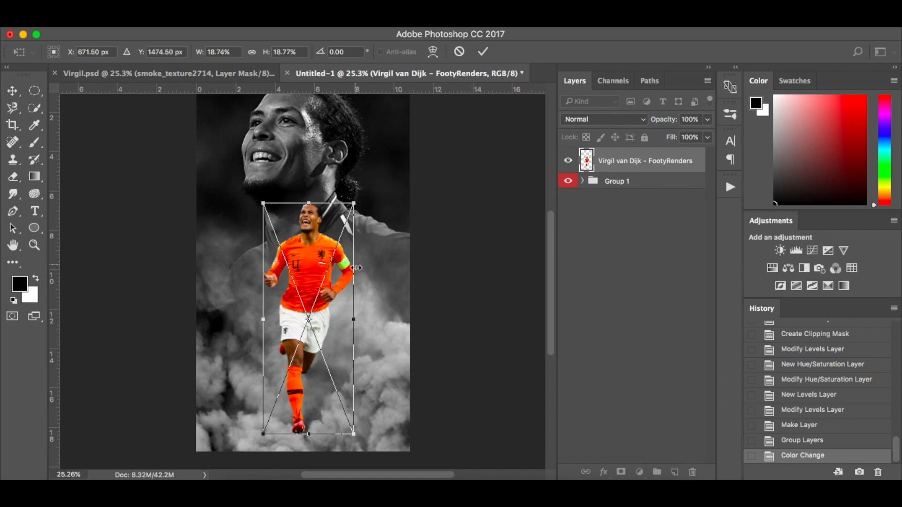
pyautogui.press('Return')
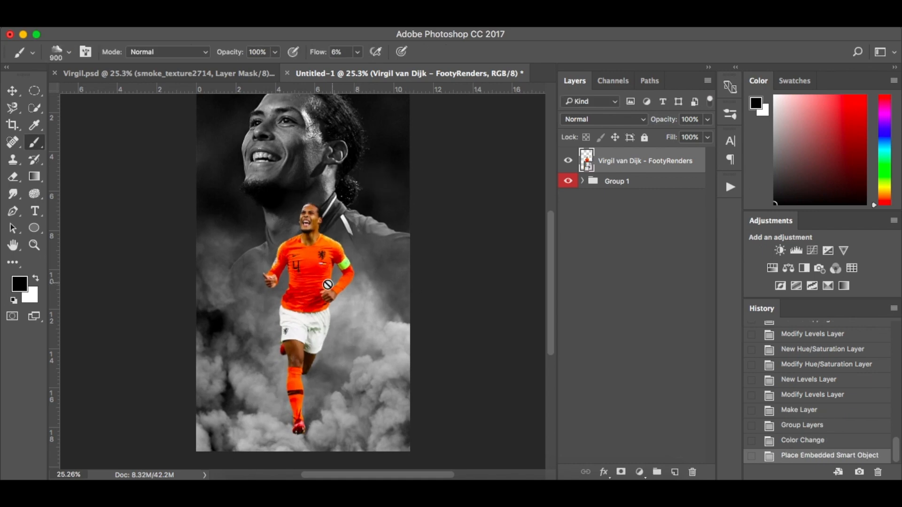
pyautogui.moveTo(320, 290); pyautogui.dragTo(314, 288)
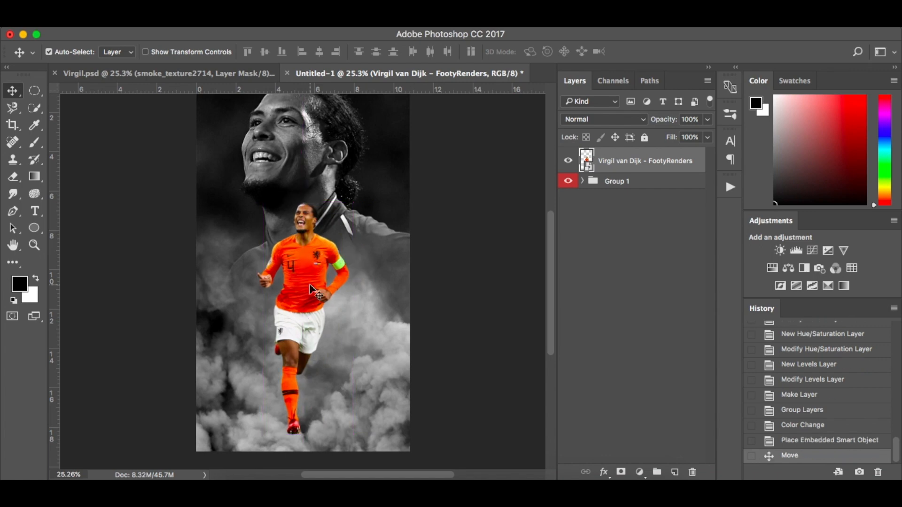
# Compare the player's placement with Virgil.psd, then scale the cutout to about 16.3% and lower it over the smoke
pyautogui.click(226, 75)
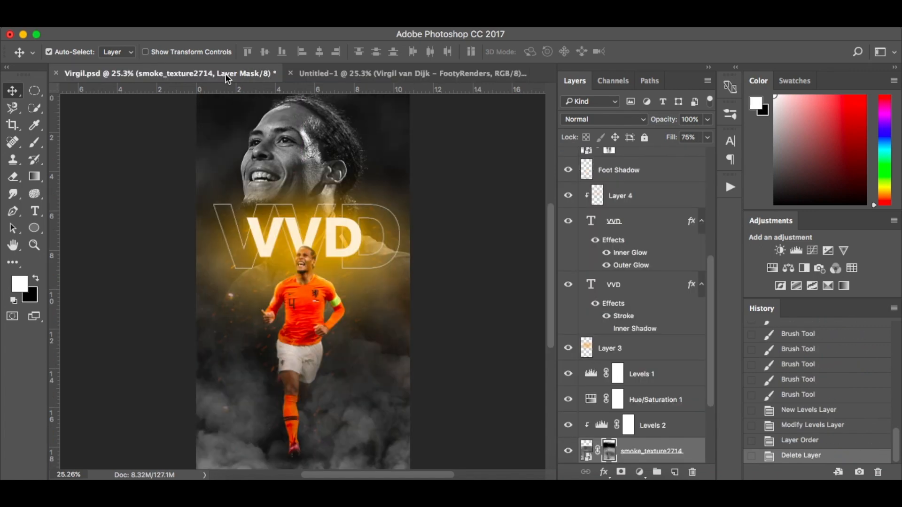
pyautogui.click(344, 75)
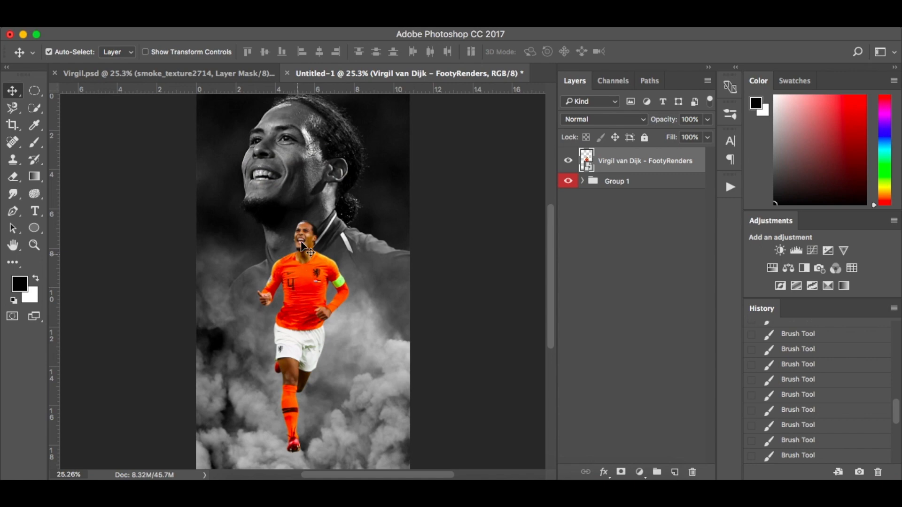
pyautogui.press('super+t')
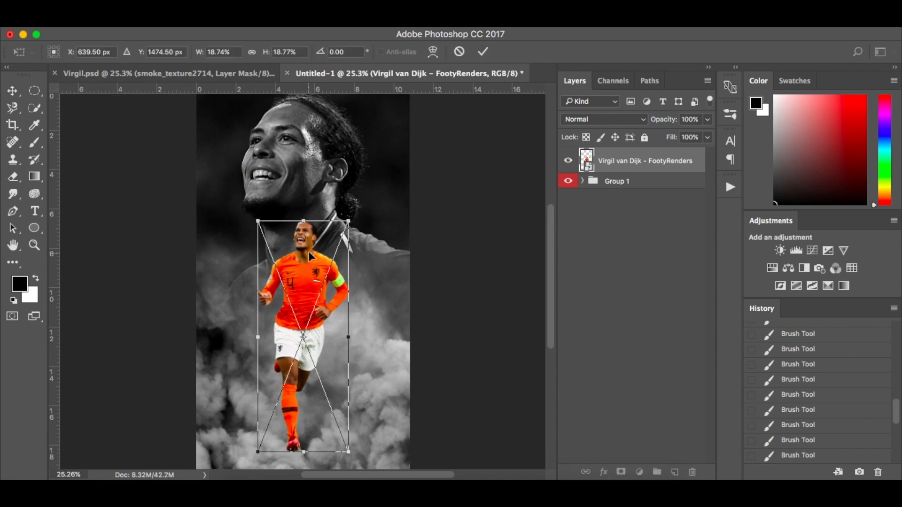
pyautogui.moveTo(348, 220); pyautogui.dragTo(342, 236)
pyautogui.moveTo(297, 292); pyautogui.dragTo(291, 319)
pyautogui.press('Return')
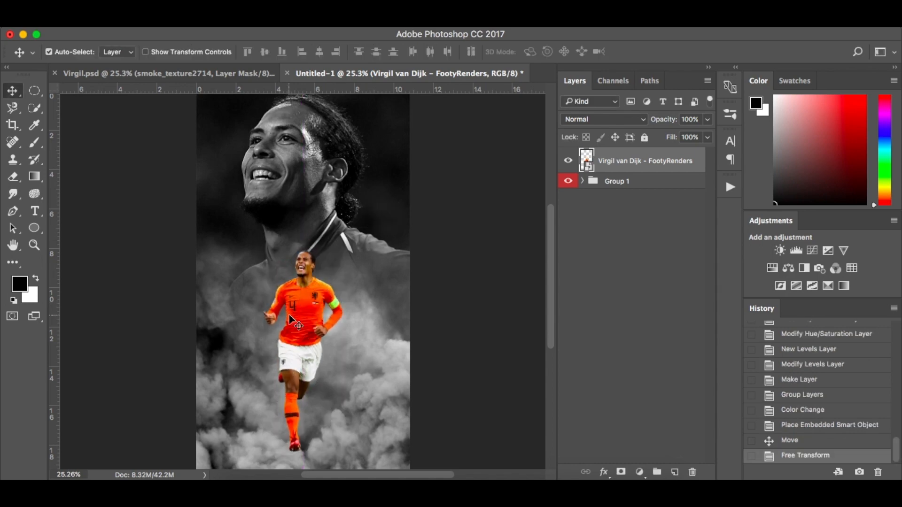
# Check the player's size against Virgil.psd again and scale the cutout to about 17.4%
pyautogui.click(250, 69)
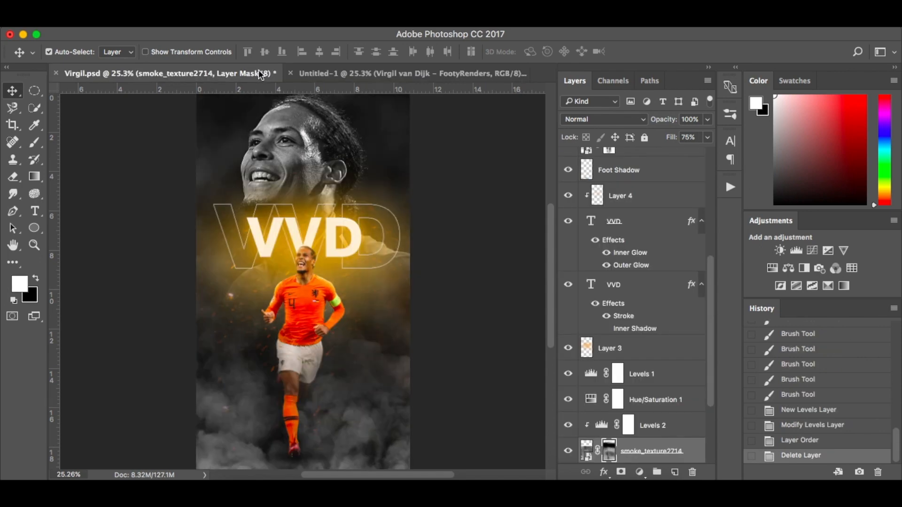
pyautogui.click(366, 70)
pyautogui.press('super+t')
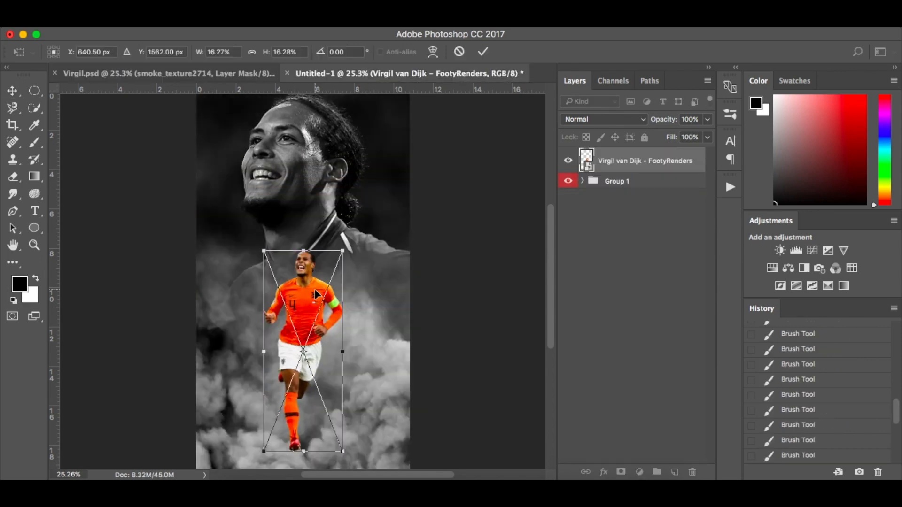
pyautogui.moveTo(343, 252); pyautogui.dragTo(346, 244)
pyautogui.moveTo(324, 290); pyautogui.dragTo(324, 290)
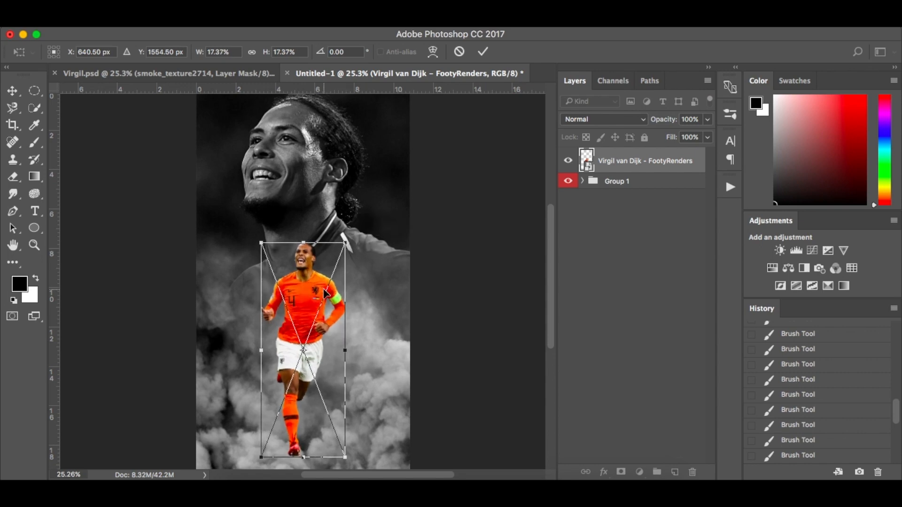
pyautogui.press('Return')
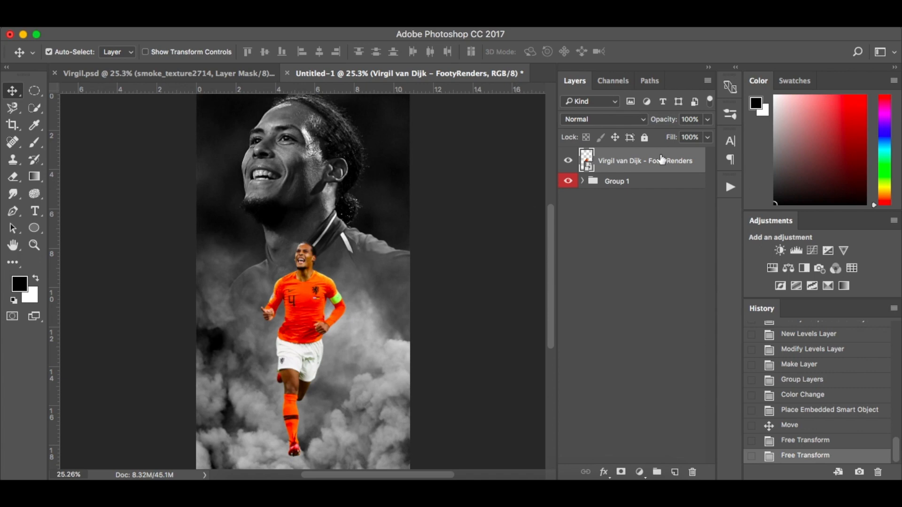
# Add a new empty layer between Group 1 and the player cutout
pyautogui.scroll(5, 284, 350)
pyautogui.scroll(-3, 282, 348)
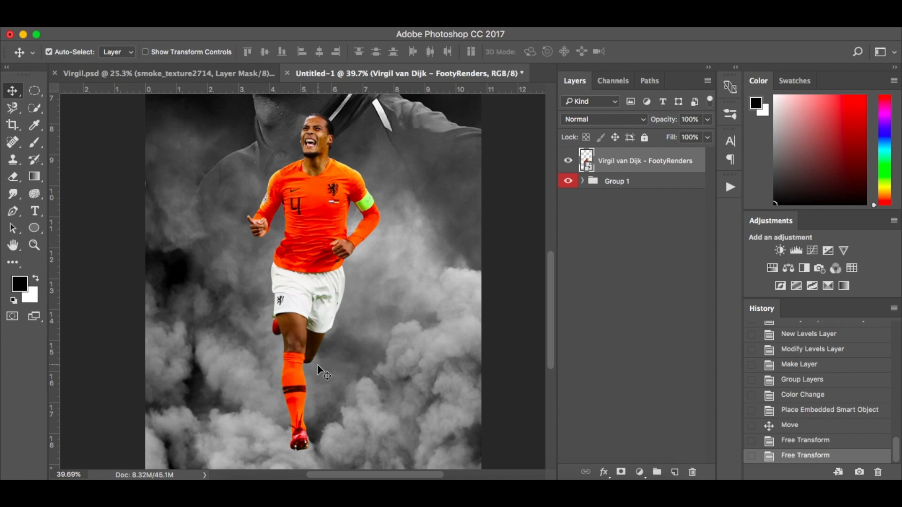
pyautogui.click(671, 185)
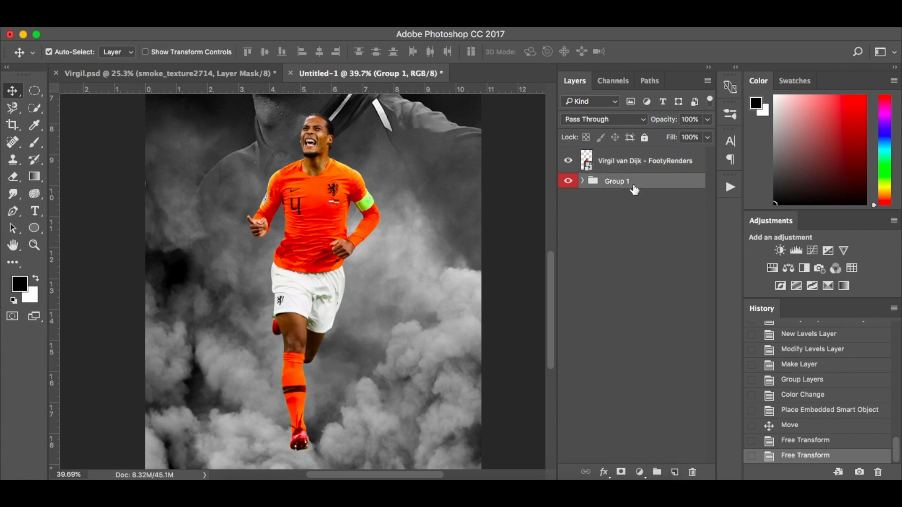
pyautogui.click(674, 473)
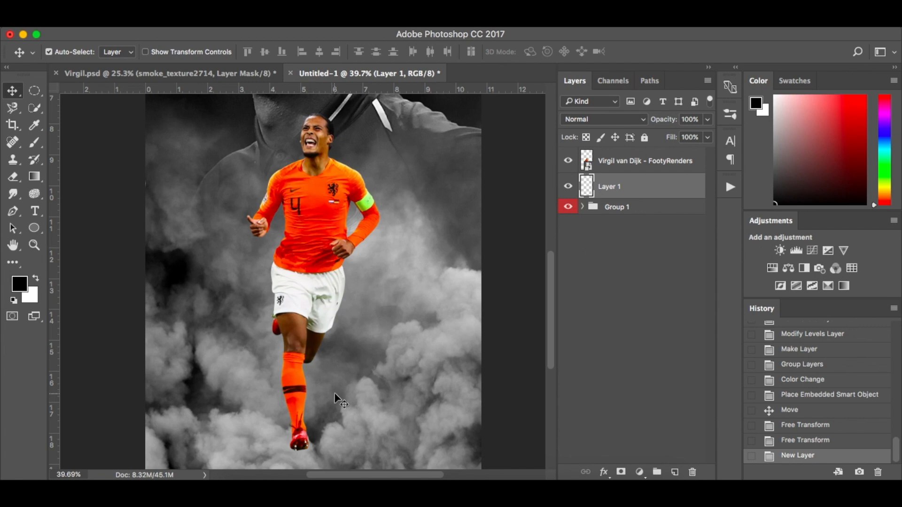
# Set up a soft round brush with 0% hardness, flattened into a thin horizontal ellipse and sized to 300 px
pyautogui.press('b')
pyautogui.rightClick(246, 362)
pyautogui.click(275, 400)
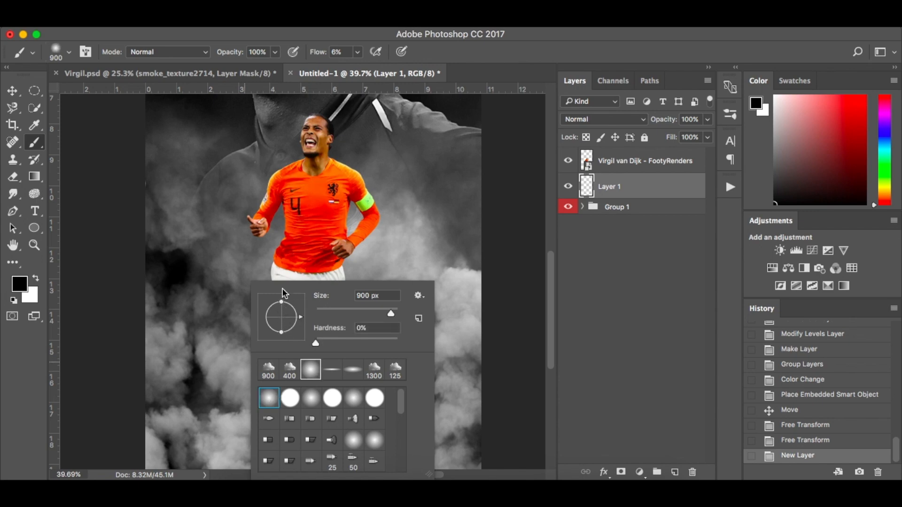
pyautogui.moveTo(282, 304); pyautogui.dragTo(283, 315)
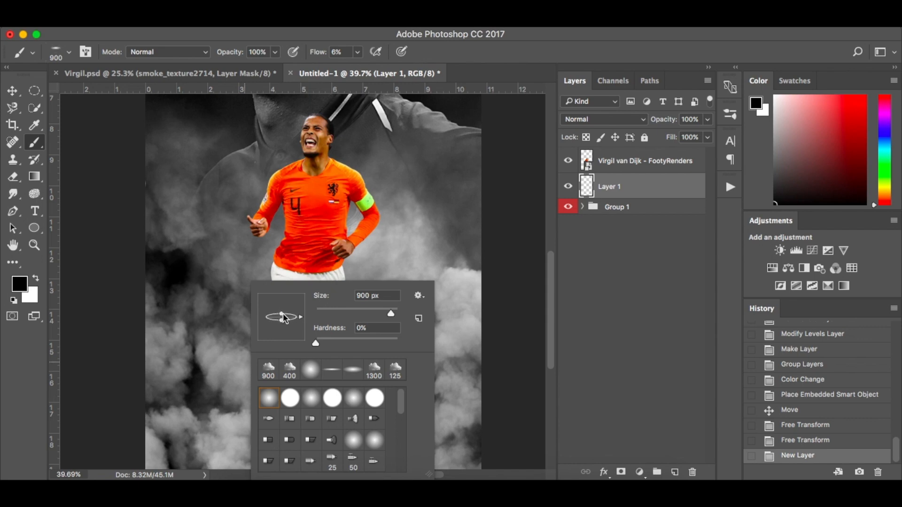
pyautogui.click(461, 289)
pyautogui.press('super+z')
pyautogui.press('[')
pyautogui.press('[')
pyautogui.press('[')
pyautogui.press('[')
pyautogui.press('[')
pyautogui.press('[')
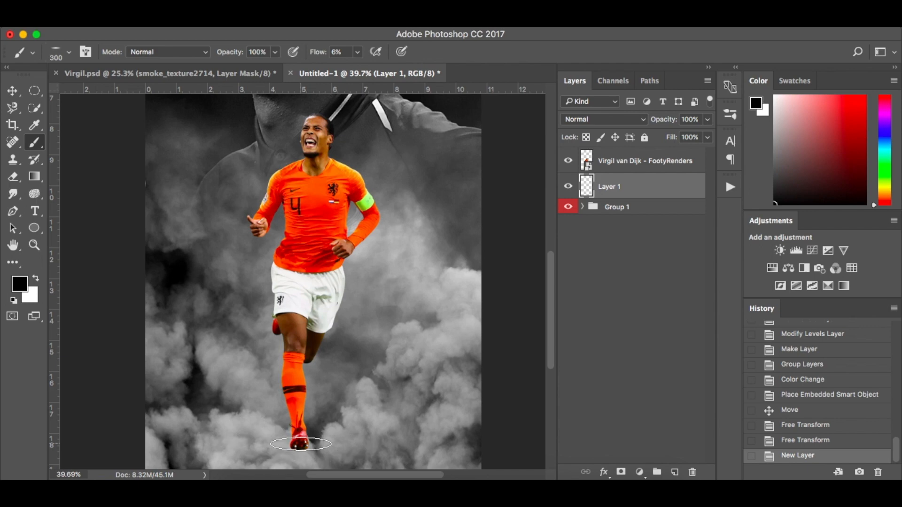
# Set the brush flow to 19% and dab black shadow under the player's standing foot on the layer beneath the cutout
pyautogui.click(359, 52)
pyautogui.moveTo(365, 67); pyautogui.dragTo(365, 66)
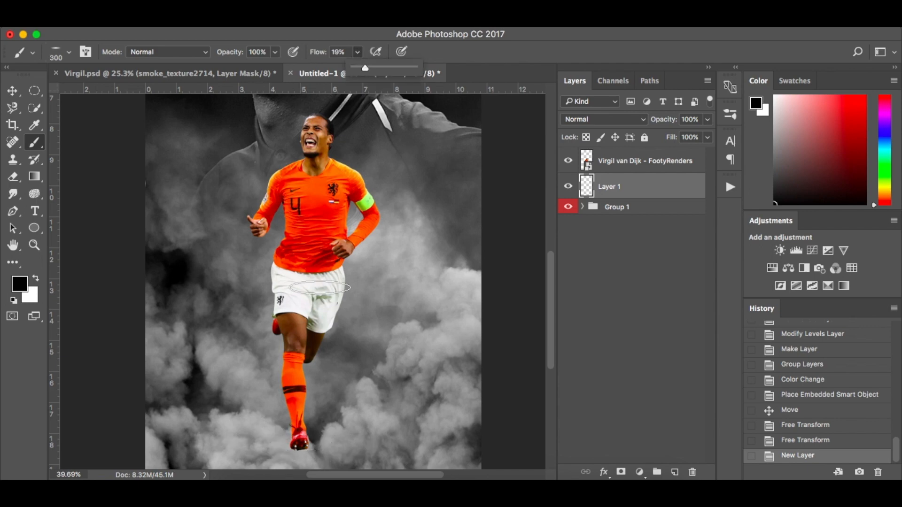
pyautogui.click(297, 447)
pyautogui.click(297, 448)
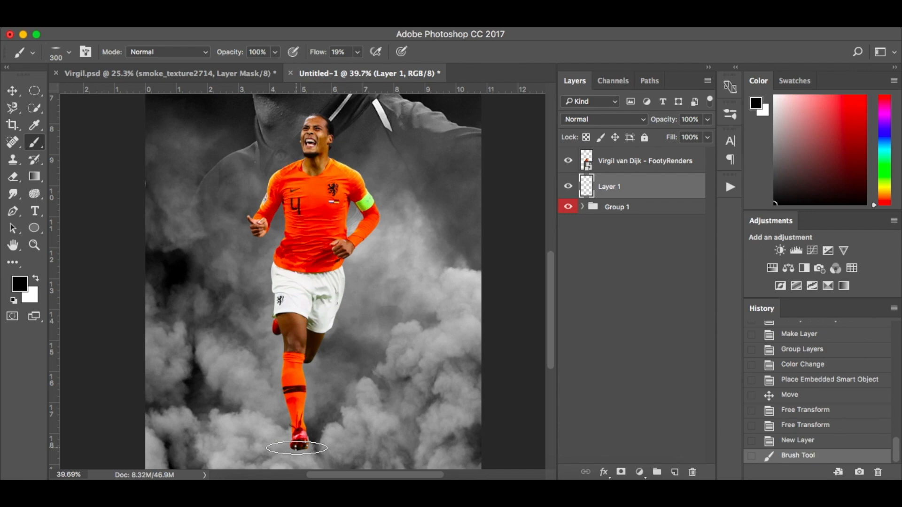
# Reduce the brush to 200 px and build up a darker contact shadow directly beneath the boot
pyautogui.press('[')
pyautogui.press('[')
pyautogui.scroll(7, 300, 448)
pyautogui.scroll(-5, 297, 447)
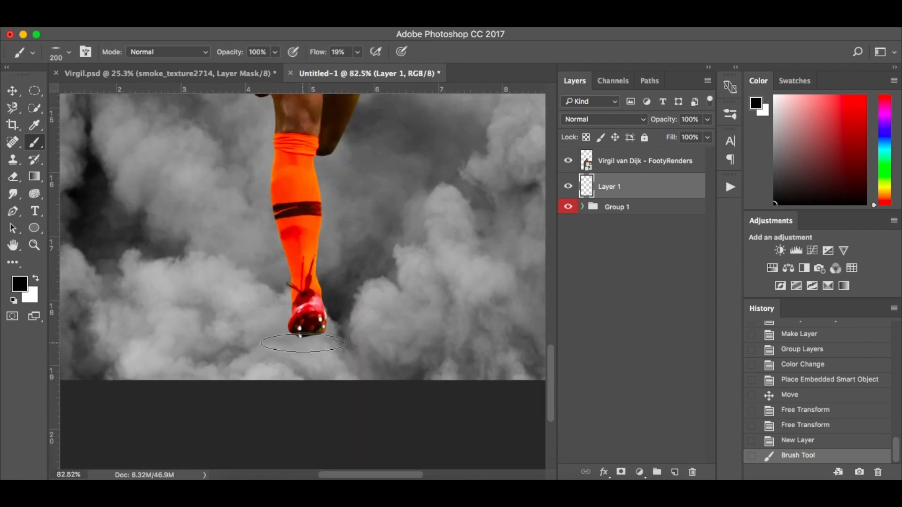
pyautogui.click(309, 331)
pyautogui.click(308, 331)
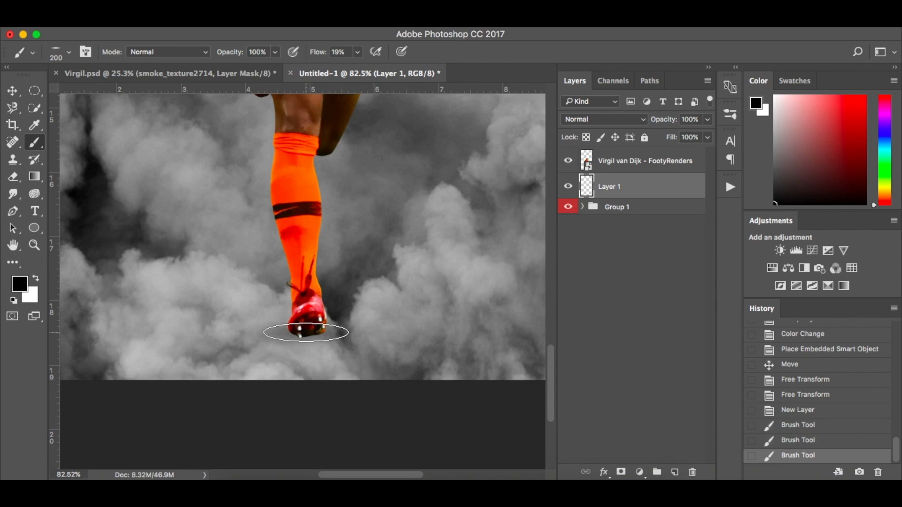
pyautogui.click(305, 332)
pyautogui.click(305, 332)
pyautogui.click(303, 332)
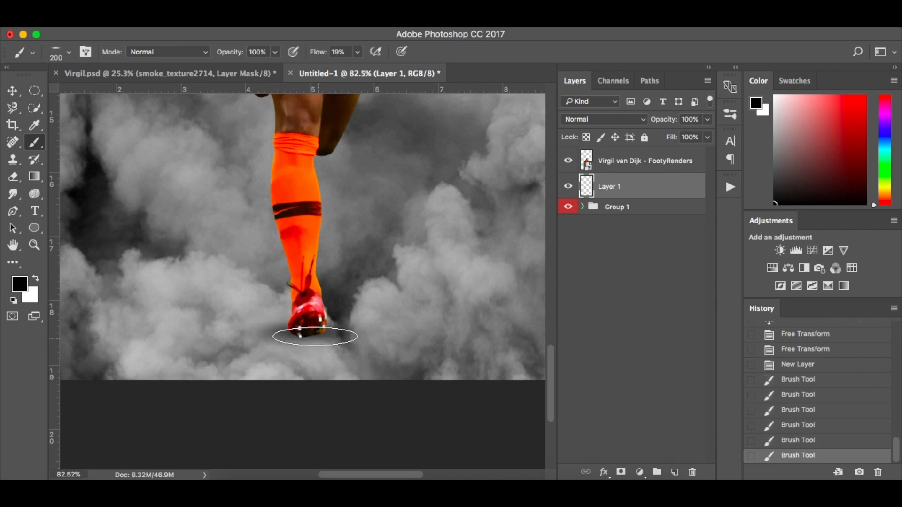
# Enlarge the brush to 300 px, flatten its ellipse further and add a wider dab of shadow beneath the boot
pyautogui.press(']')
pyautogui.press(']')
pyautogui.rightClick(308, 332)
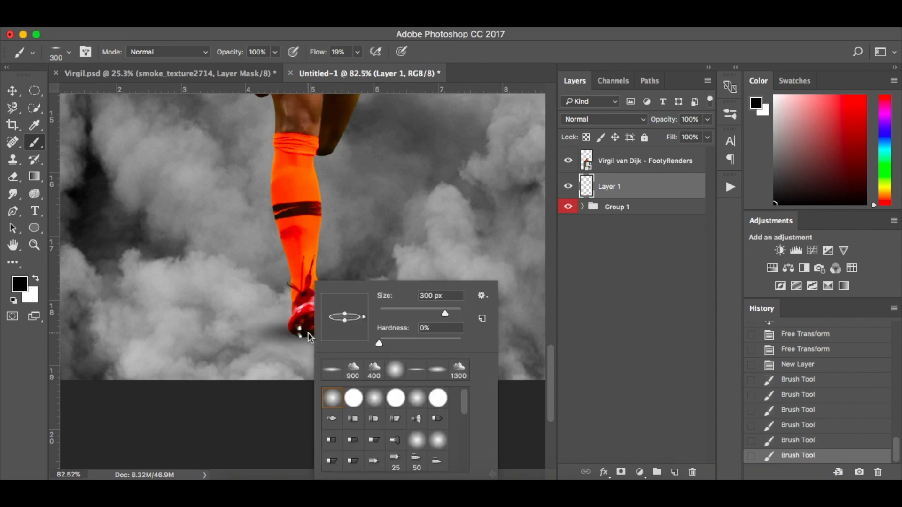
pyautogui.moveTo(345, 317); pyautogui.dragTo(347, 319)
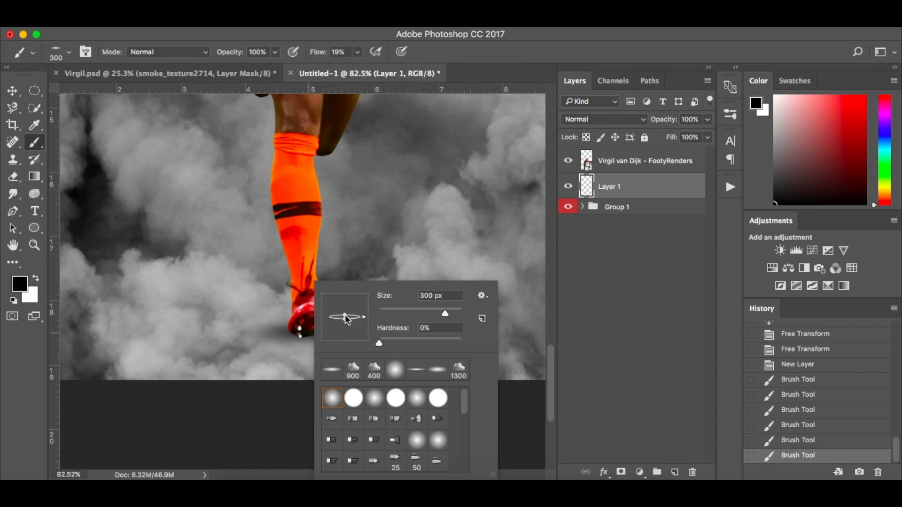
pyautogui.click(300, 331)
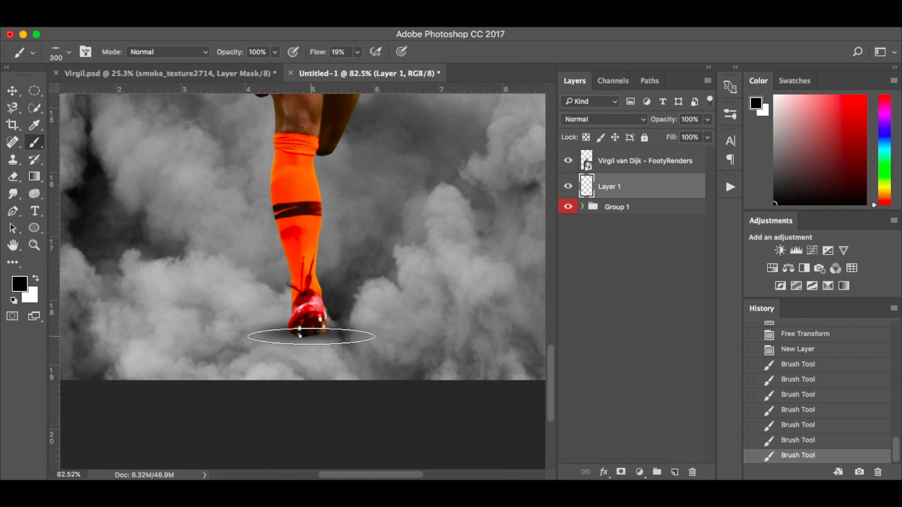
# Spread the foot shadow outward with repeated dabs while enlarging the brush to 800 px
pyautogui.press(']')
pyautogui.press(']')
pyautogui.press(']')
pyautogui.click(310, 333)
pyautogui.click(310, 333)
pyautogui.click(311, 333)
pyautogui.press(']')
pyautogui.press(']')
pyautogui.click(310, 333)
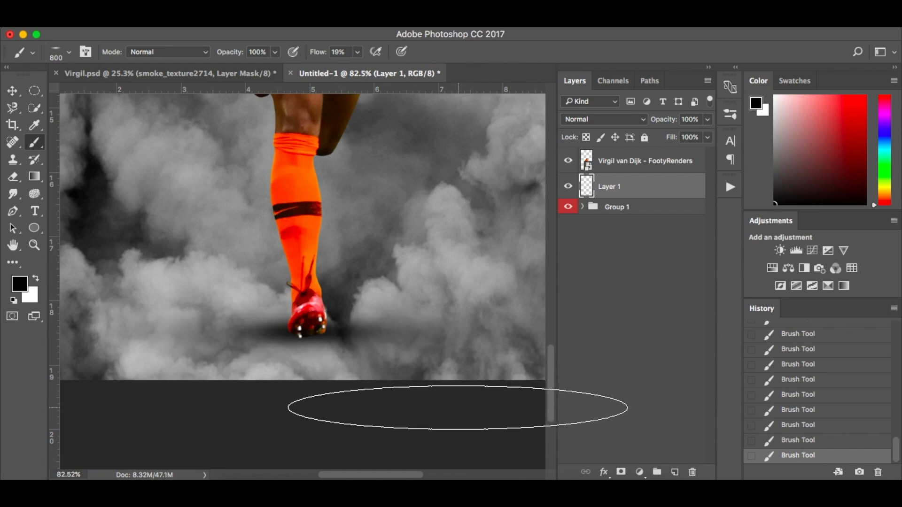
pyautogui.press('[')
pyautogui.press('[')
pyautogui.press('[')
pyautogui.press('[')
pyautogui.press('[')
pyautogui.press('[')
pyautogui.press('[')
pyautogui.press('[')
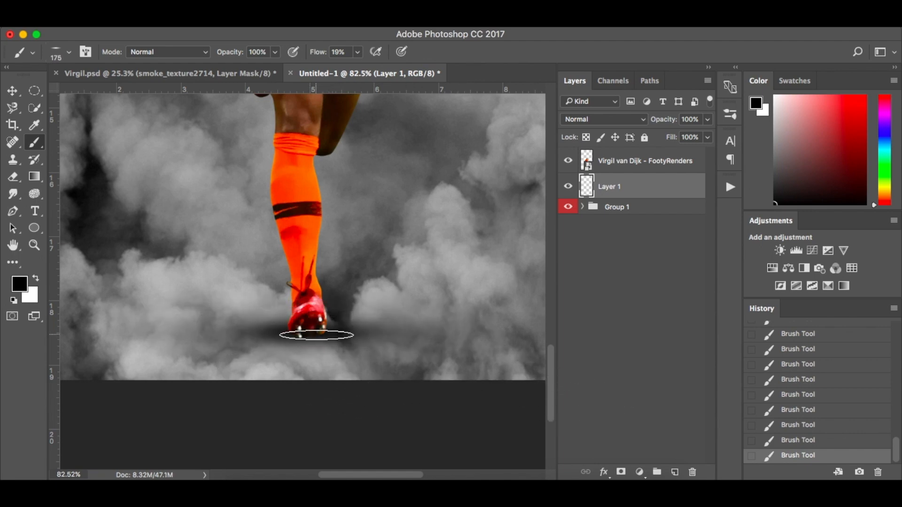
pyautogui.press('[')
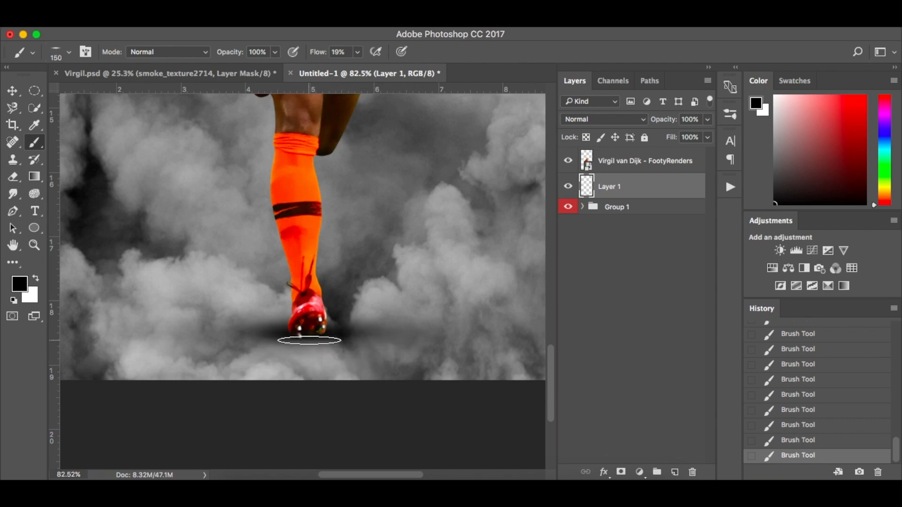
# Add a broad, faint shadow around the foot with an 1100 px brush, then enlarge the brush to 1900 px
pyautogui.press(']')
pyautogui.press(']')
pyautogui.press(']')
pyautogui.press(']')
pyautogui.press(']')
pyautogui.press(']')
pyautogui.press(']')
pyautogui.press(']')
pyautogui.press(']')
pyautogui.press(']')
pyautogui.press(']')
pyautogui.press(']')
pyautogui.press(']')
pyautogui.press(']')
pyautogui.press(']')
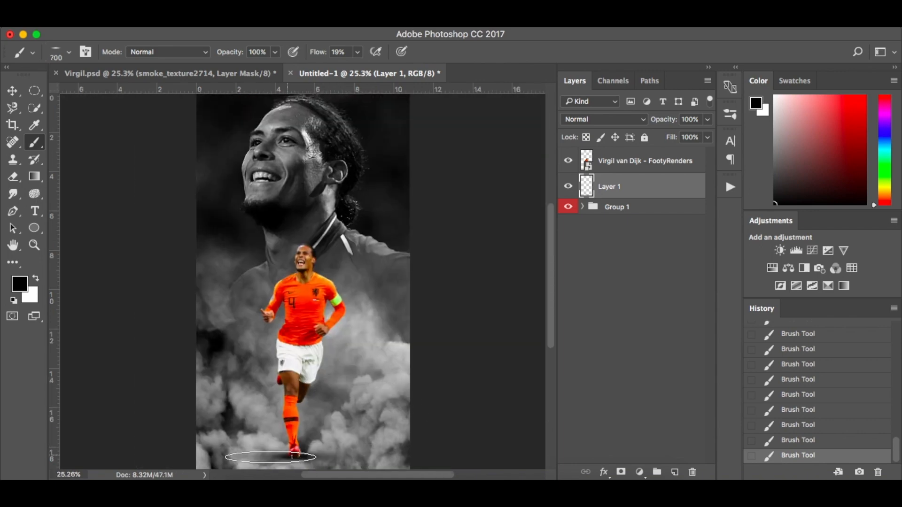
pyautogui.press(']')
pyautogui.press(']')
pyautogui.press(']')
pyautogui.press(']')
pyautogui.press(']')
pyautogui.press(']')
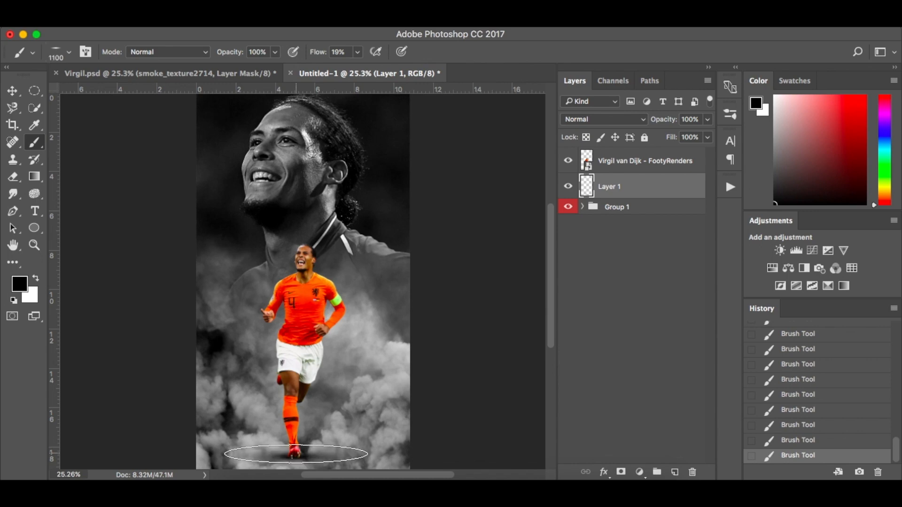
pyautogui.click(296, 455)
pyautogui.press(']')
pyautogui.press(']')
pyautogui.press(']')
pyautogui.press(']')
pyautogui.press(']')
pyautogui.press(']')
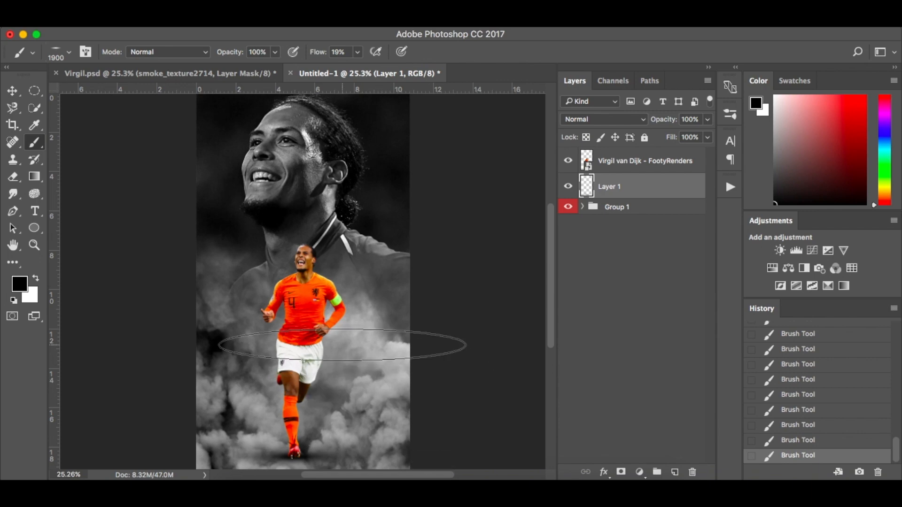
# Add a new empty layer above the player cutout and clip it to the cutout
pyautogui.press('v')
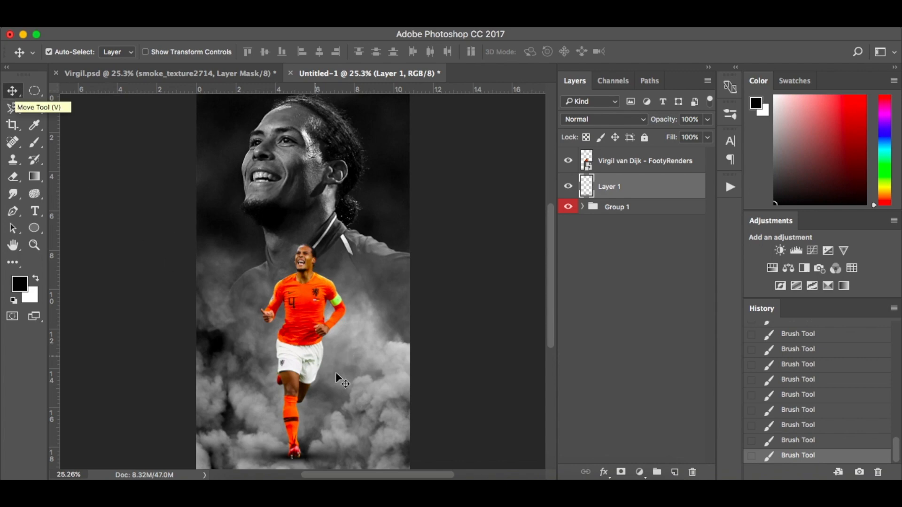
pyautogui.scroll(-2, 364, 361)
pyautogui.scroll(1, 315, 365)
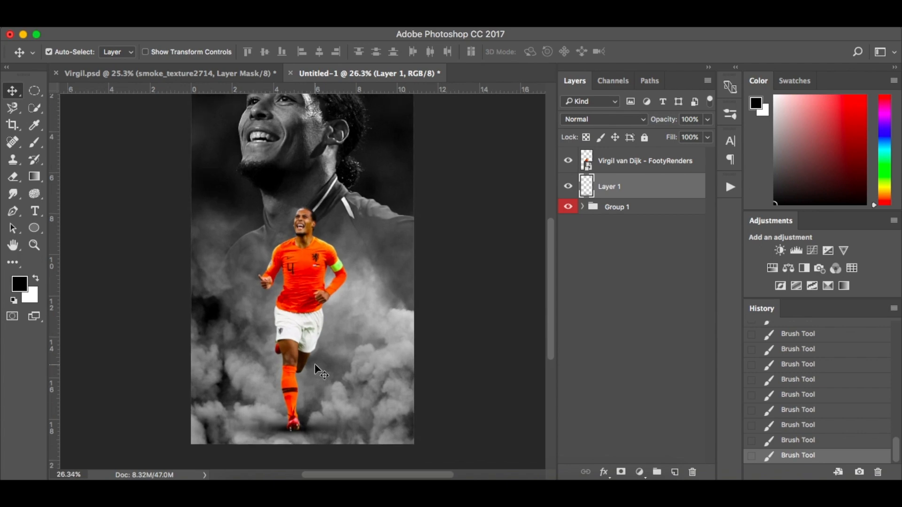
pyautogui.scroll(5, 314, 365)
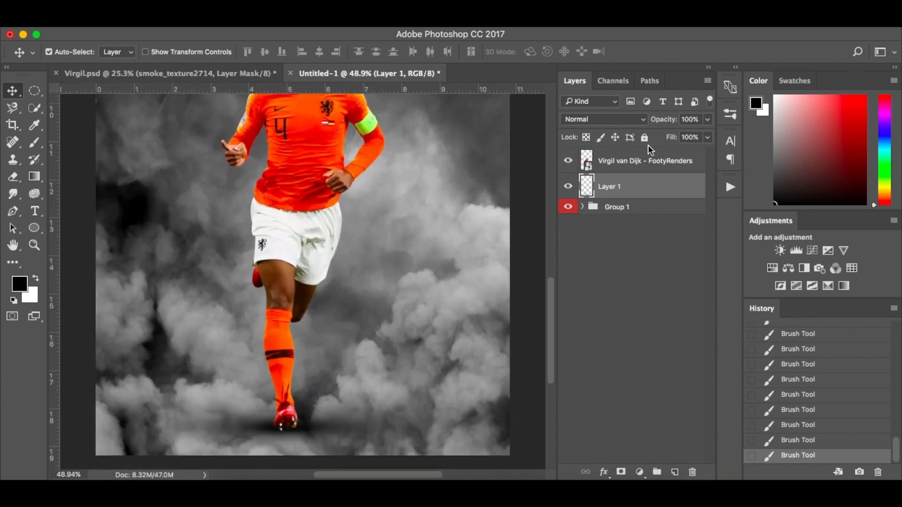
pyautogui.click(674, 167)
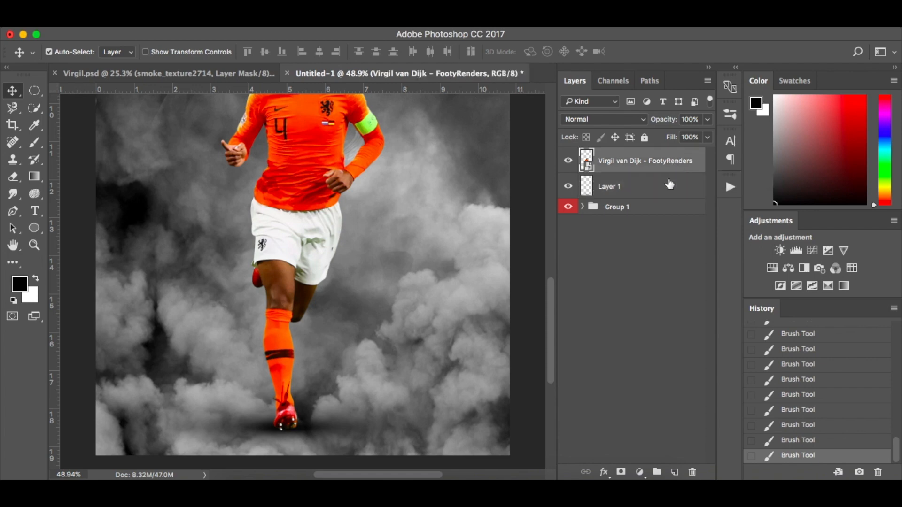
pyautogui.click(676, 472)
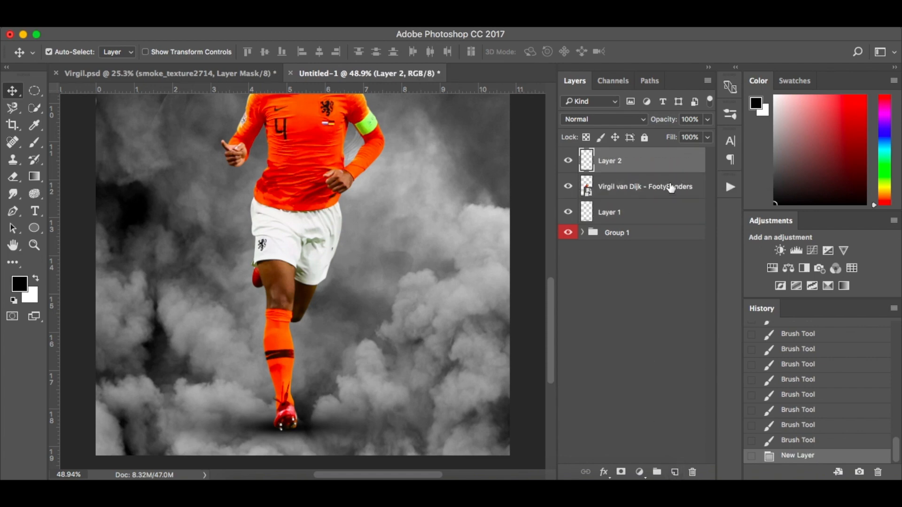
pyautogui.rightClick(647, 163)
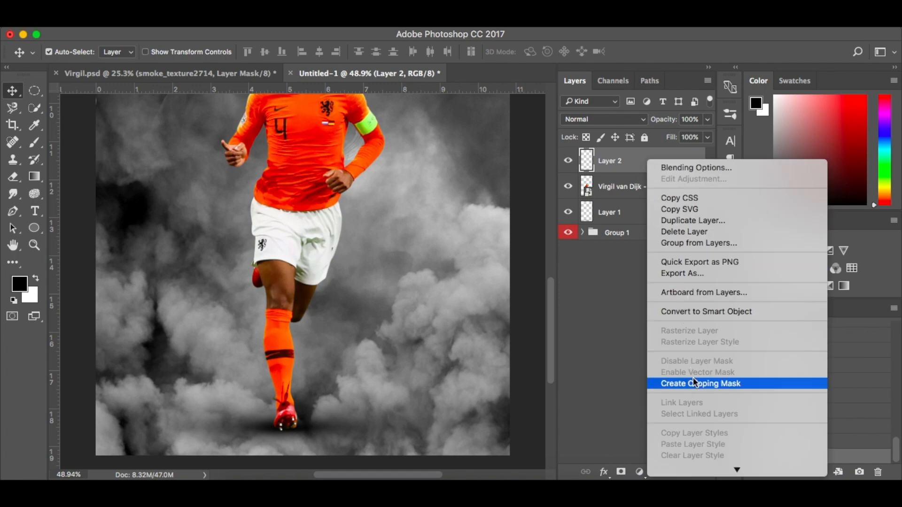
pyautogui.click(630, 163)
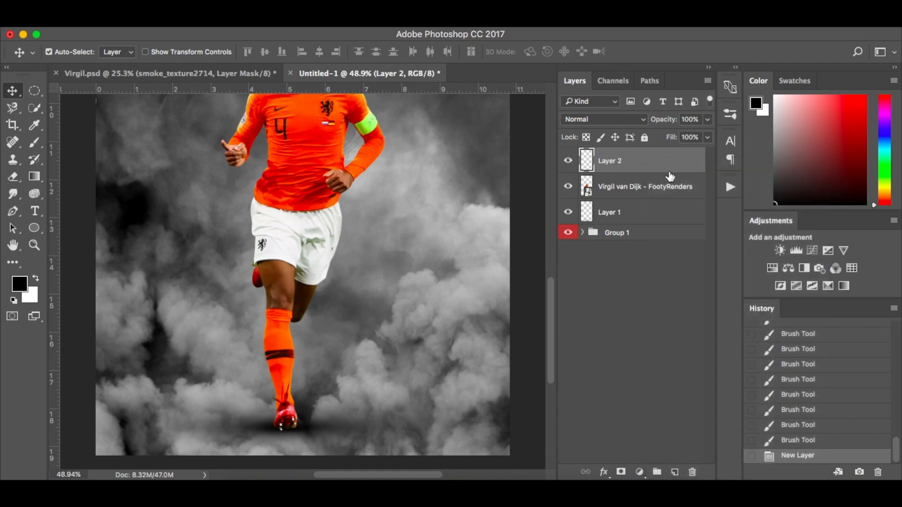
pyautogui.moveTo(670, 165); pyautogui.dragTo(671, 171)
pyautogui.keyDown('alt'); pyautogui.click(671, 169); pyautogui.keyUp('alt')
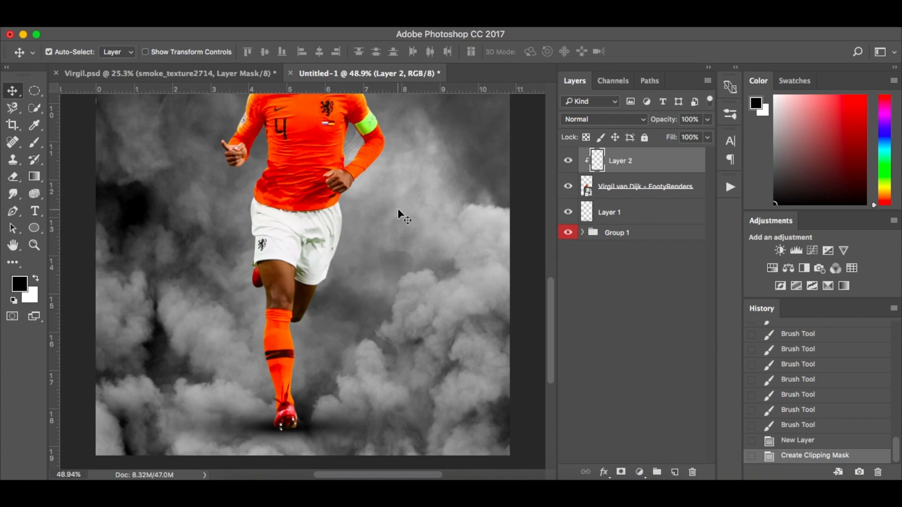
# Set up a soft round brush with 0% hardness, 100% flow and a size of 300 px
pyautogui.press('b')
pyautogui.rightClick(311, 235)
pyautogui.click(330, 358)
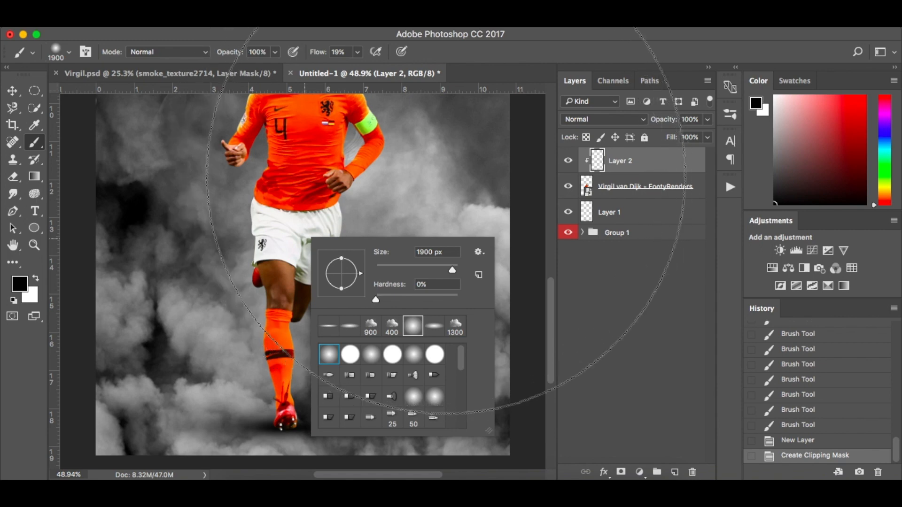
pyautogui.click(386, 233)
pyautogui.press('super+z')
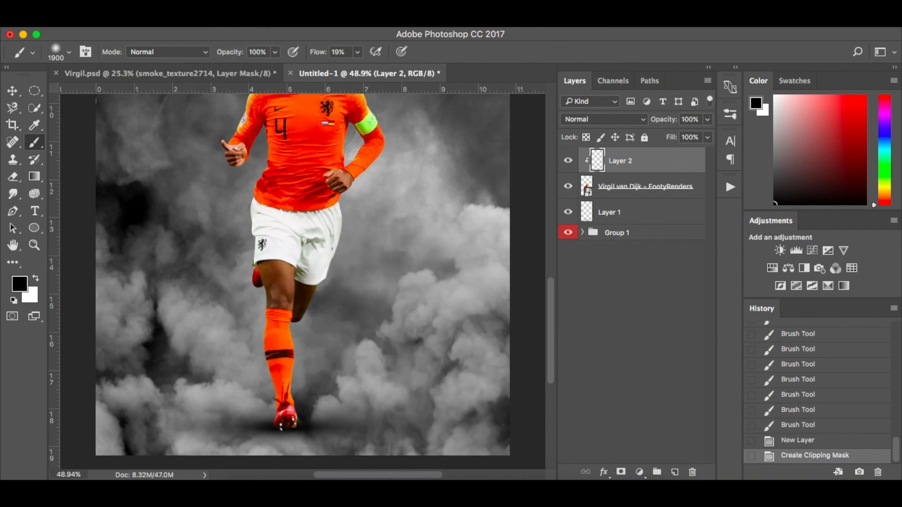
pyautogui.click(357, 52)
pyautogui.moveTo(358, 71); pyautogui.dragTo(445, 79)
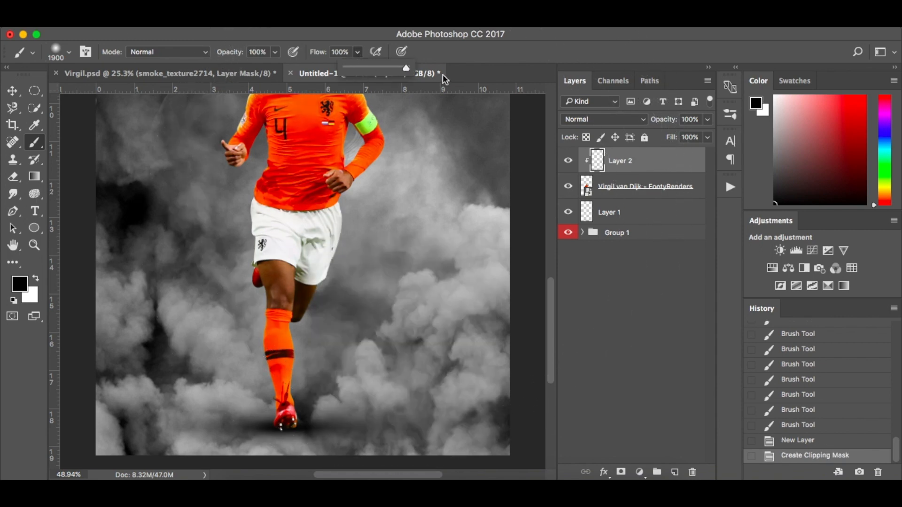
pyautogui.press('[')
pyautogui.press('[')
pyautogui.press('[')
pyautogui.press('[')
pyautogui.press('[')
pyautogui.press('[')
pyautogui.press('[')
pyautogui.press('[')
pyautogui.press('[')
pyautogui.press('[')
pyautogui.press('[')
pyautogui.press('[')
pyautogui.press('[')
pyautogui.press('[')
pyautogui.press('[')
pyautogui.press('[')
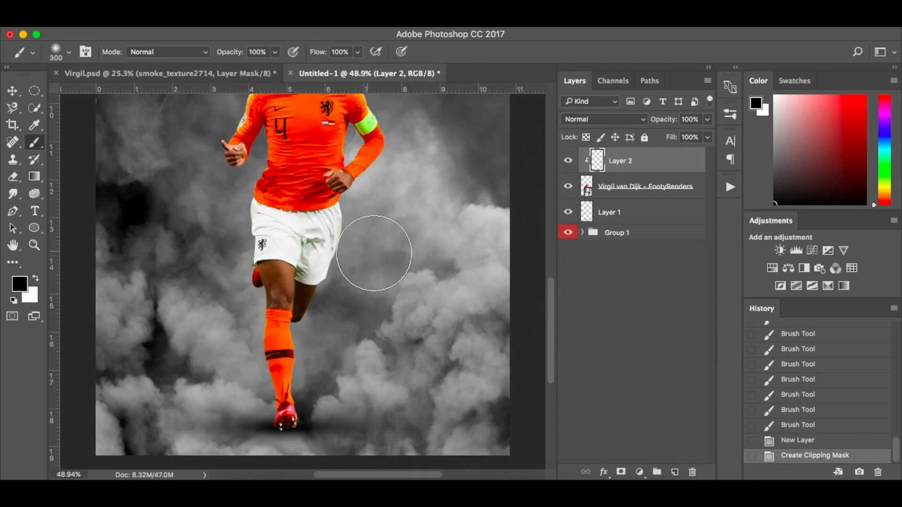
# Try solid black strokes over the player on the clipped layer, then revert to the state right after clipping
pyautogui.moveTo(299, 178)
pyautogui.mouseDown()
pyautogui.moveTo(289, 170)
pyautogui.moveTo(191, 221)
pyautogui.moveTo(376, 226)
pyautogui.moveTo(317, 199)
pyautogui.moveTo(393, 201)
pyautogui.moveTo(423, 225)
pyautogui.mouseUp()
pyautogui.moveTo(413, 292)
pyautogui.mouseDown()
pyautogui.moveTo(429, 272)
pyautogui.moveTo(420, 255)
pyautogui.mouseUp()
pyautogui.moveTo(292, 398)
pyautogui.mouseDown()
pyautogui.moveTo(276, 403)
pyautogui.moveTo(285, 395)
pyautogui.mouseUp()
pyautogui.press('super+z')
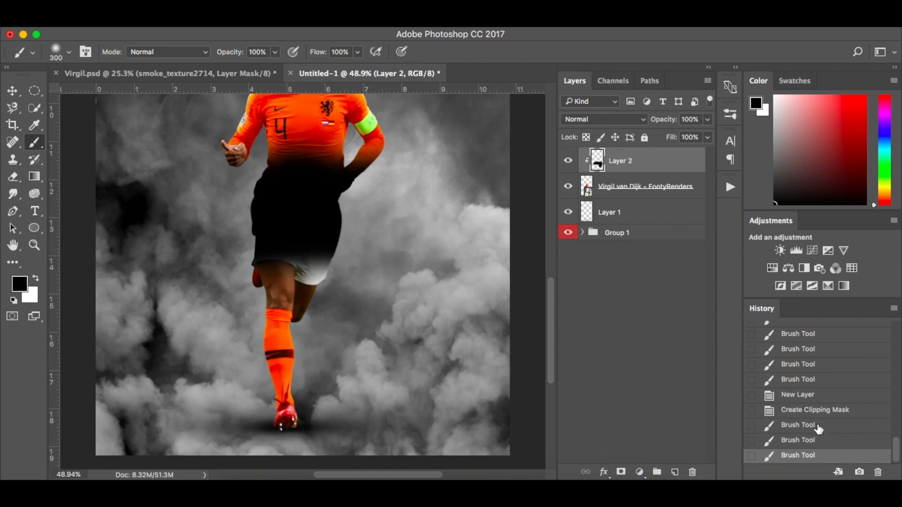
pyautogui.click(817, 411)
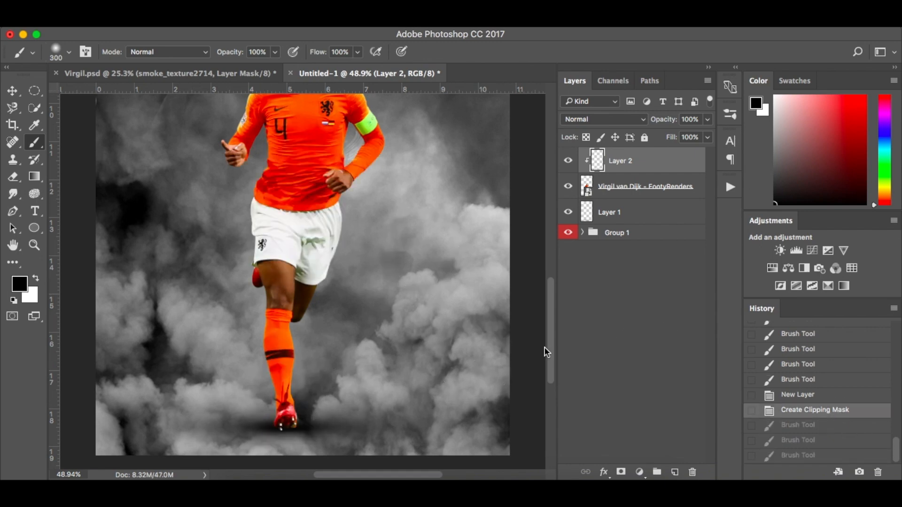
# Keep the soft round 300 px brush and lower its flow to 1%
pyautogui.rightClick(408, 279)
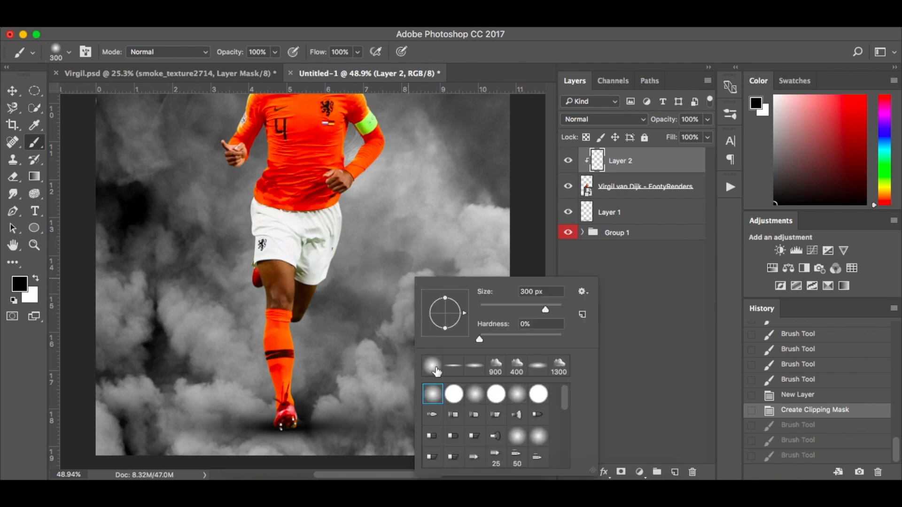
pyautogui.click(508, 201)
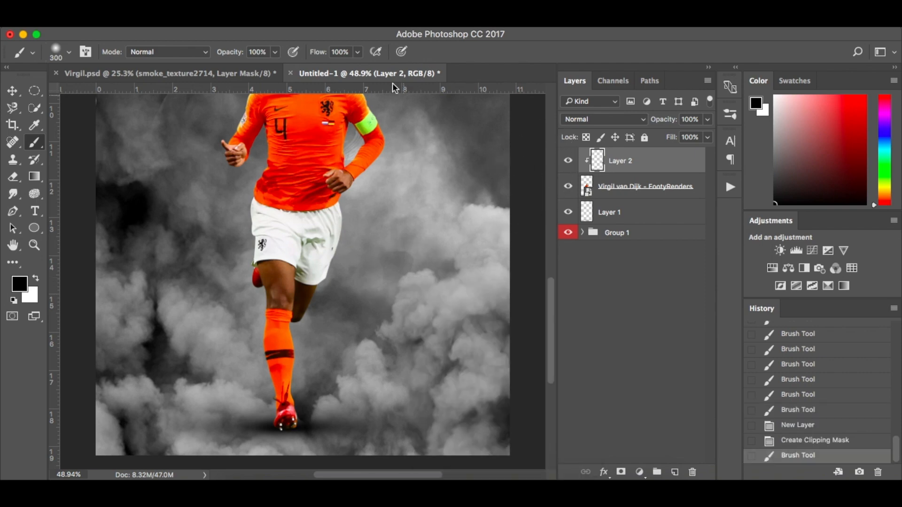
pyautogui.click(358, 51)
pyautogui.click(298, 68)
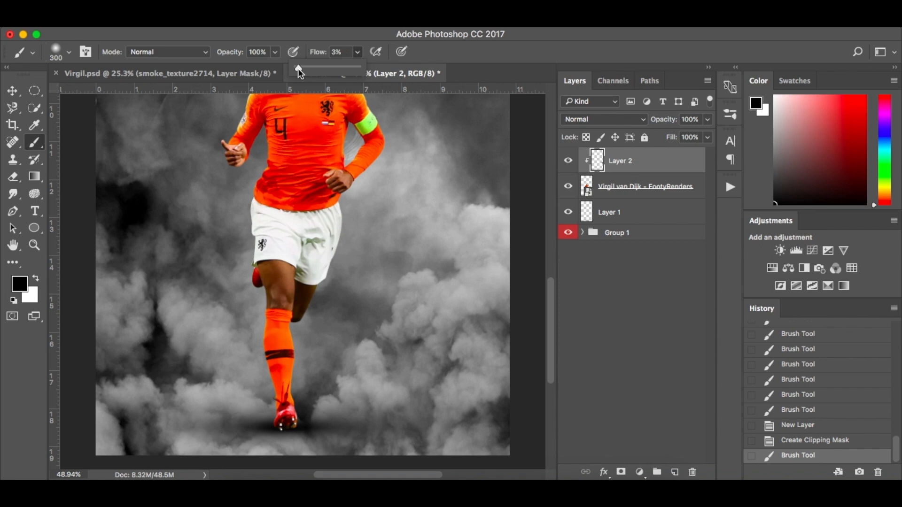
pyautogui.press('Down')
pyautogui.press('Up')
pyautogui.press('Down')
# Reduce the brush to 70 px and shade the underside of the standing boot on the clipped layer
pyautogui.scroll(3, 320, 330)
pyautogui.scroll(-5, 320, 330)
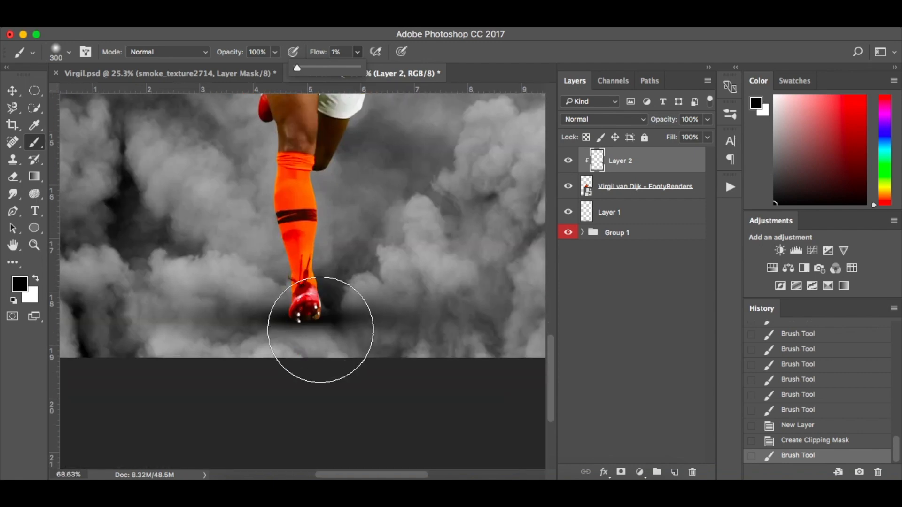
pyautogui.press('[')
pyautogui.press('[')
pyautogui.press('[')
pyautogui.press('[')
pyautogui.press('[')
pyautogui.press('[')
pyautogui.press('[')
pyautogui.press('[')
pyautogui.press('[')
pyautogui.moveTo(307, 317)
pyautogui.mouseDown()
pyautogui.moveTo(288, 315)
pyautogui.moveTo(282, 324)
pyautogui.moveTo(312, 309)
pyautogui.moveTo(308, 302)
pyautogui.moveTo(298, 310)
pyautogui.moveTo(318, 306)
pyautogui.mouseUp()
# Paint subtle black shading on the rear leg below the shorts and on the raised boot
pyautogui.scroll(5, 317, 305)
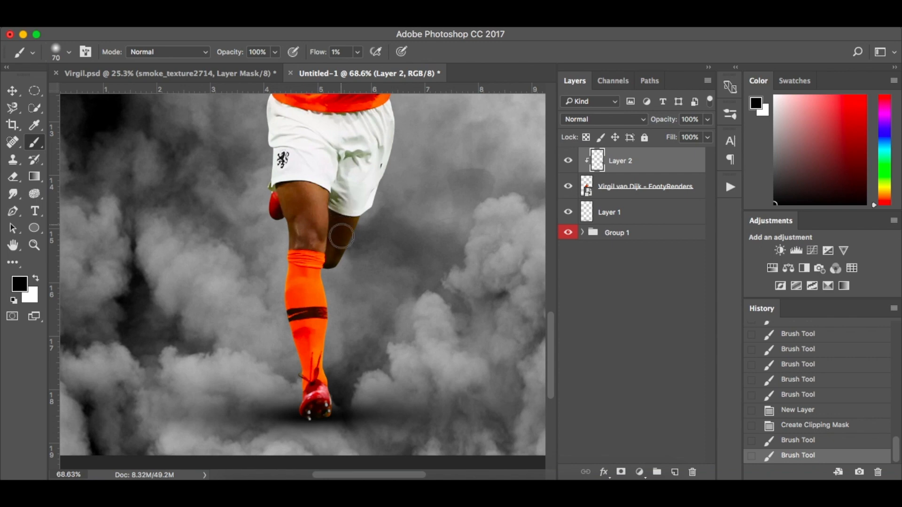
pyautogui.moveTo(339, 195)
pyautogui.mouseDown()
pyautogui.moveTo(333, 257)
pyautogui.moveTo(342, 185)
pyautogui.mouseUp()
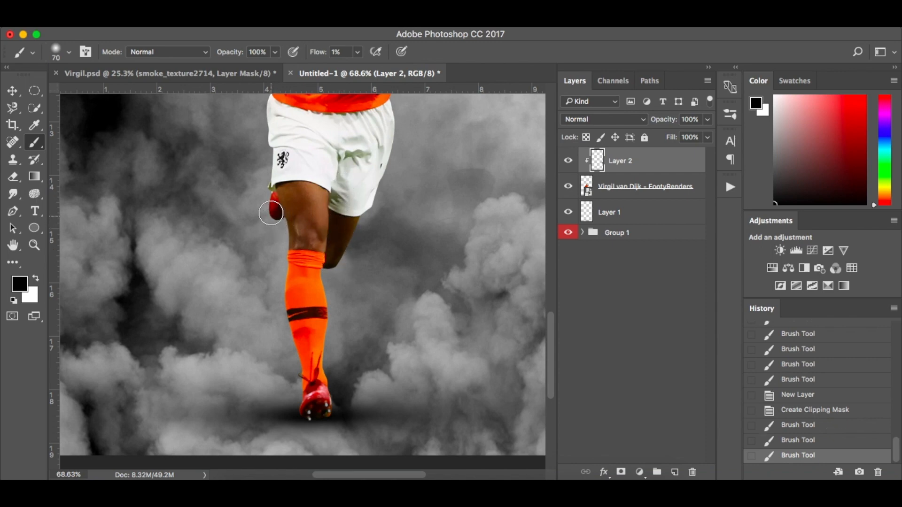
pyautogui.click(269, 207)
# Toggle the clipped shading layer's visibility to compare the player with and without the shading
pyautogui.click(567, 161)
pyautogui.click(568, 161)
pyautogui.click(567, 161)
pyautogui.click(568, 161)
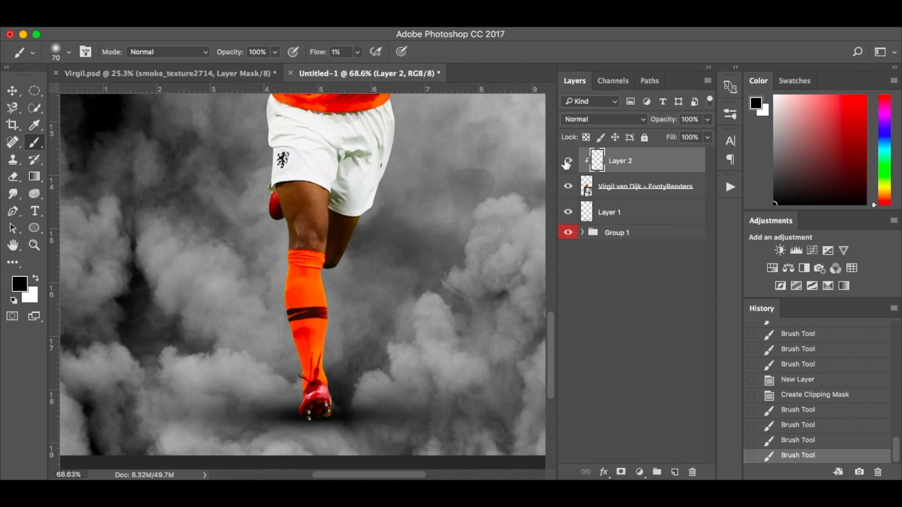
# Reduce the brush to 40 px and shade the raised boot and the underside of the rear leg on the clipped layer
pyautogui.scroll(5, 250, 215)
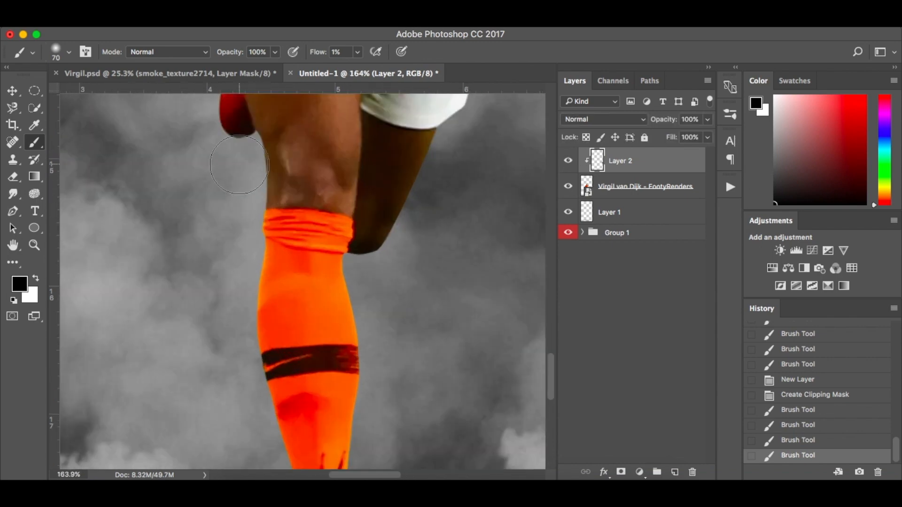
pyautogui.scroll(3, 230, 147)
pyautogui.press('[')
pyautogui.press('[')
pyautogui.press('[')
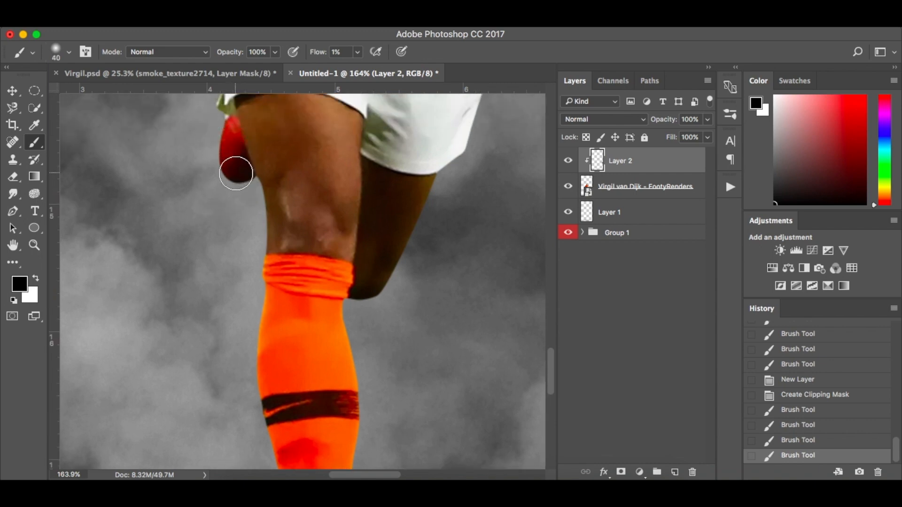
pyautogui.moveTo(235, 162)
pyautogui.mouseDown()
pyautogui.moveTo(238, 180)
pyautogui.moveTo(236, 151)
pyautogui.moveTo(238, 185)
pyautogui.moveTo(238, 161)
pyautogui.mouseUp()
pyautogui.moveTo(232, 204)
pyautogui.mouseDown()
pyautogui.moveTo(231, 161)
pyautogui.moveTo(237, 174)
pyautogui.mouseUp()
pyautogui.moveTo(365, 310)
pyautogui.mouseDown()
pyautogui.moveTo(373, 177)
pyautogui.moveTo(378, 258)
pyautogui.moveTo(369, 298)
pyautogui.mouseUp()
# Darken the standing boot with subtle black shading and review the lower legs
pyautogui.scroll(-5, 369, 298)
pyautogui.moveTo(353, 437)
pyautogui.mouseDown()
pyautogui.moveTo(354, 447)
pyautogui.moveTo(350, 427)
pyautogui.moveTo(324, 425)
pyautogui.moveTo(334, 443)
pyautogui.moveTo(324, 433)
pyautogui.mouseUp()
pyautogui.scroll(1, 414, 248)
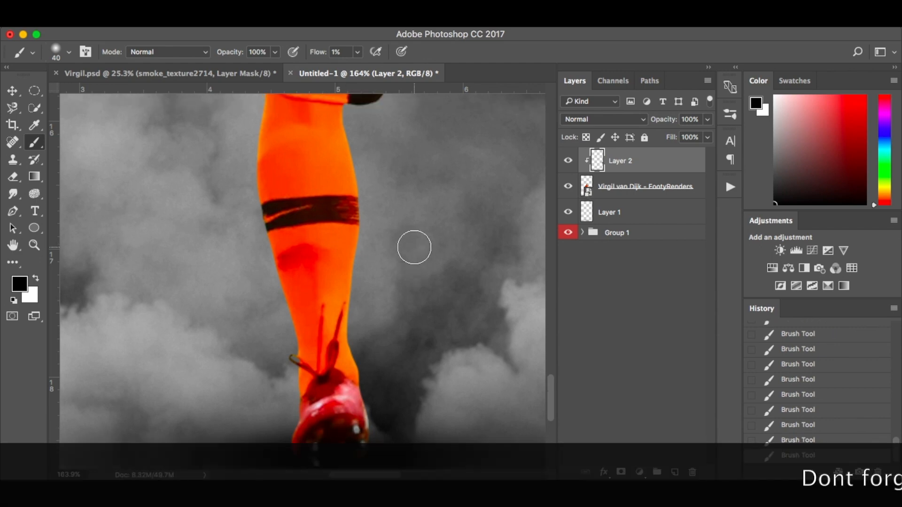
pyautogui.scroll(-5, 414, 248)
pyautogui.rightClick(327, 210)
pyautogui.click(327, 211)
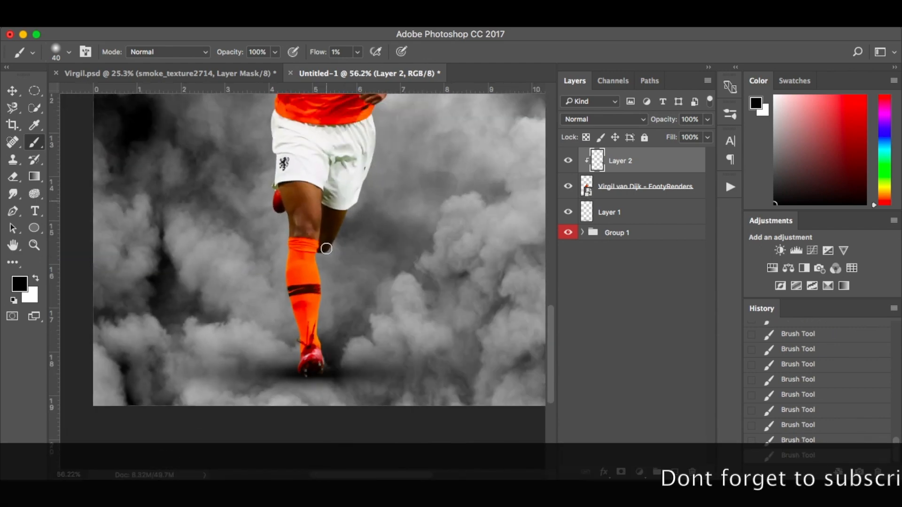
# Shade the shorts' folds and the waistline below the shirt hem with the soft brush at 25 px and 45 px
pyautogui.scroll(5, 327, 210)
pyautogui.scroll(5, 304, 277)
pyautogui.press('[')
pyautogui.press('[')
pyautogui.press('[')
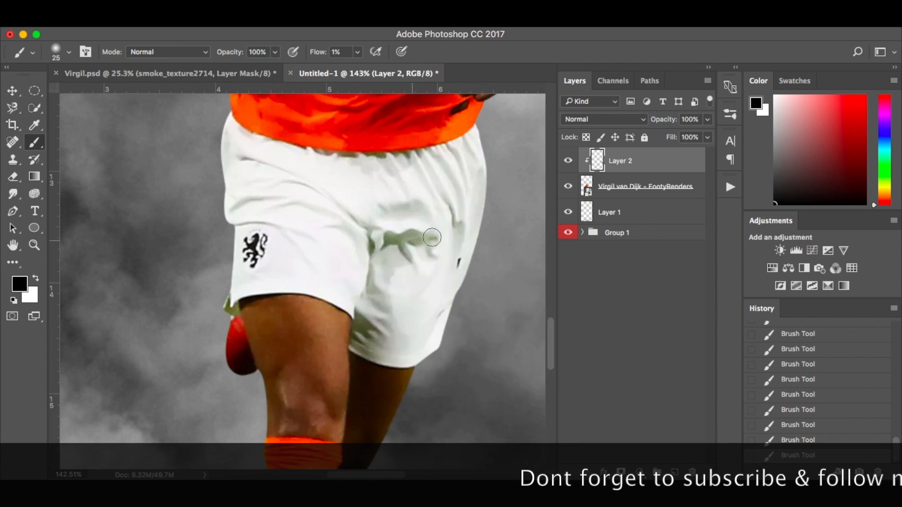
pyautogui.scroll(4, 398, 242)
pyautogui.press(']')
pyautogui.press(']')
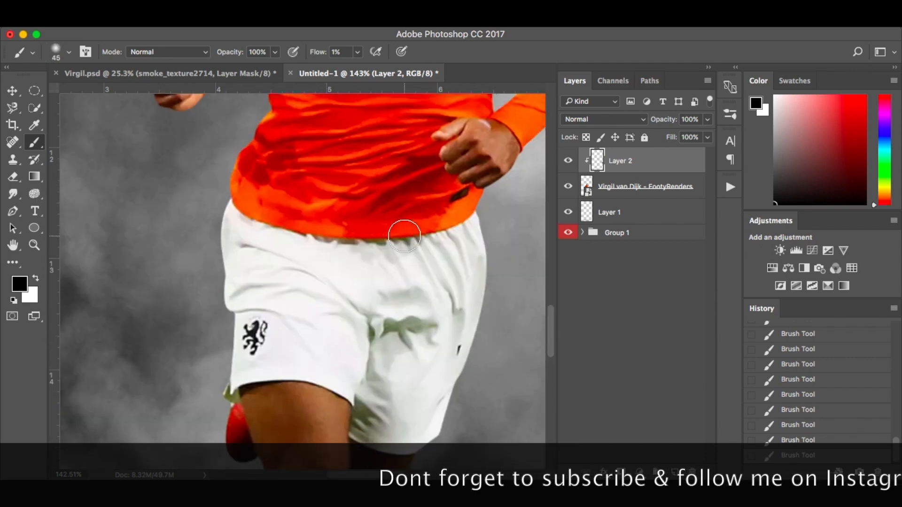
# Reduce the brush to 9 px and shade small shadow details around the player's hands and lower shirt
pyautogui.scroll(3, 398, 228)
pyautogui.press('[')
pyautogui.press('[')
pyautogui.press('[')
pyautogui.press('[')
pyautogui.press('[')
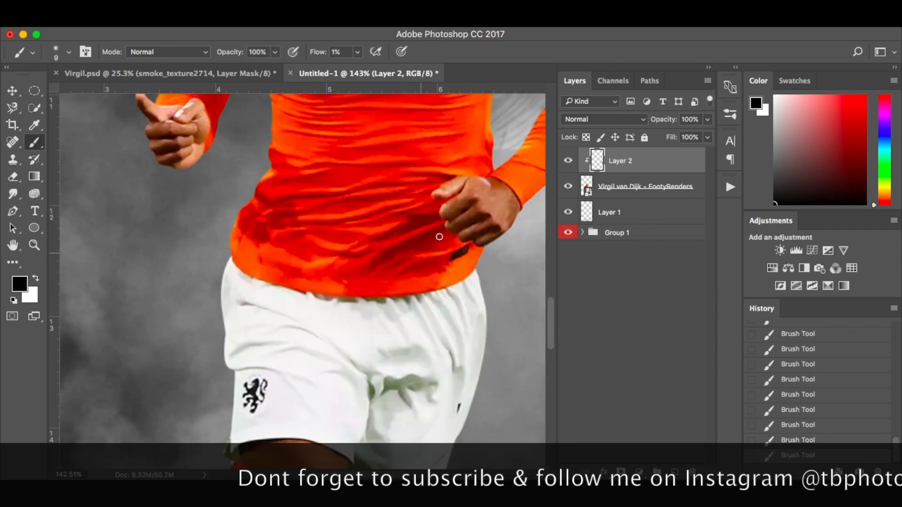
pyautogui.scroll(4, 326, 195)
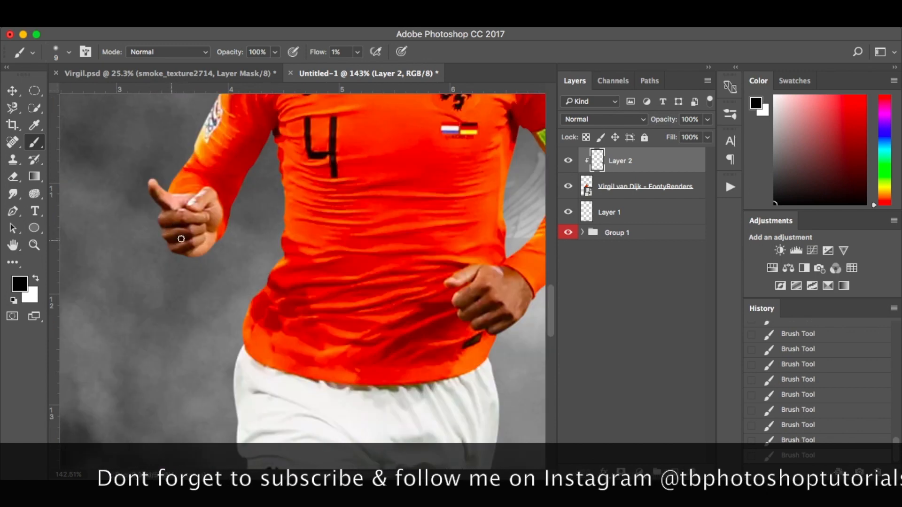
# Enlarge the brush to 35 px and shade the sleeves and upper shirt
pyautogui.press(']')
pyautogui.press(']')
pyautogui.press(']')
pyautogui.press(']')
pyautogui.press(']')
pyautogui.press(']')
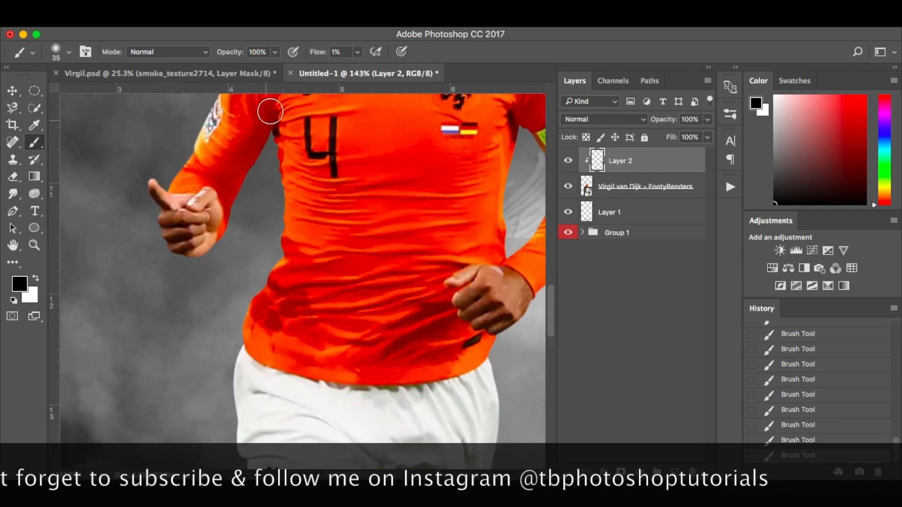
pyautogui.scroll(6, 274, 141)
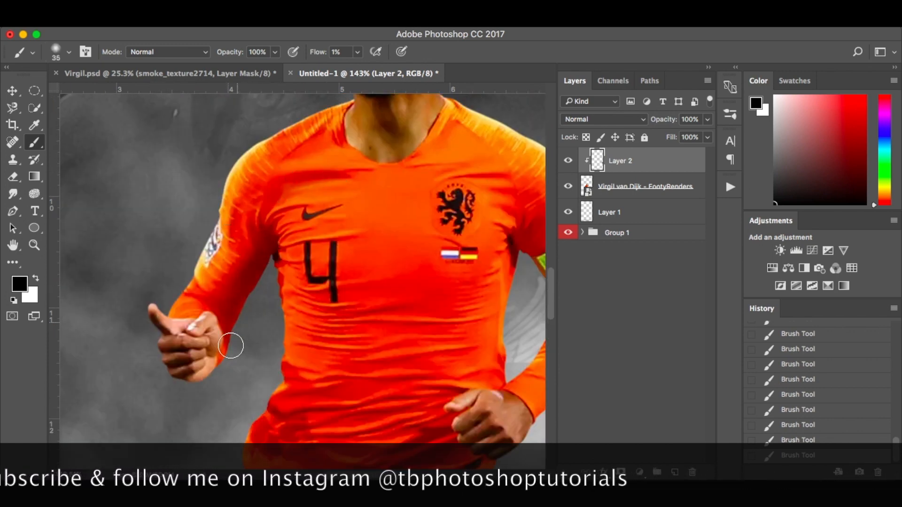
pyautogui.scroll(5, 266, 300)
pyautogui.hscroll(3, 393, 197)
pyautogui.hscroll(2, 413, 282)
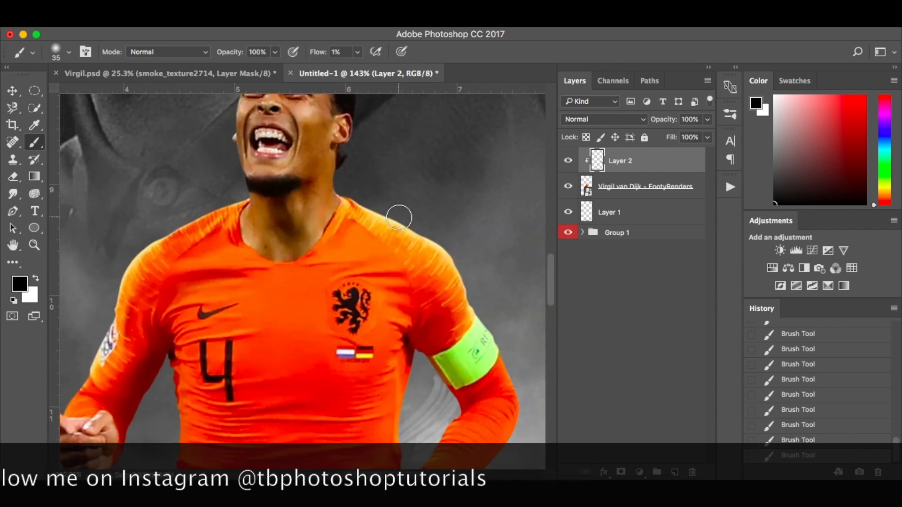
# Toggle the clipped shading layer's visibility repeatedly to compare the full figure and upper body with and without the shading
pyautogui.press('super+0')
pyautogui.click(568, 160)
pyautogui.click(568, 161)
pyautogui.scroll(5, 305, 285)
pyautogui.scroll(-7, 391, 296)
pyautogui.scroll(4, 321, 201)
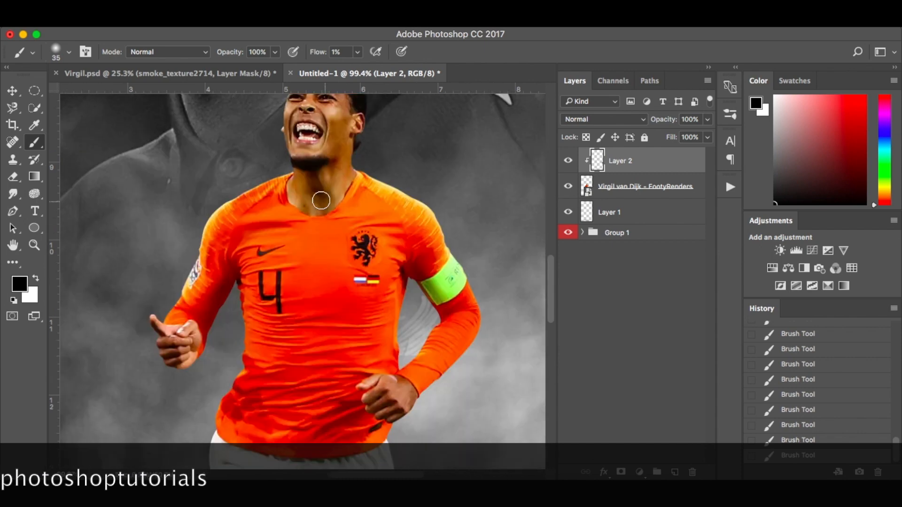
pyautogui.scroll(2, 321, 201)
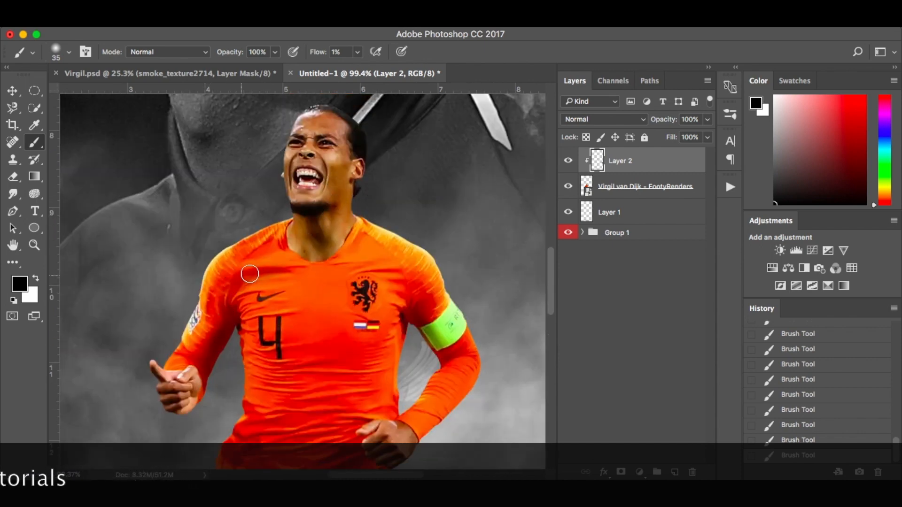
pyautogui.press('super+0')
pyautogui.click(569, 161)
pyautogui.click(570, 162)
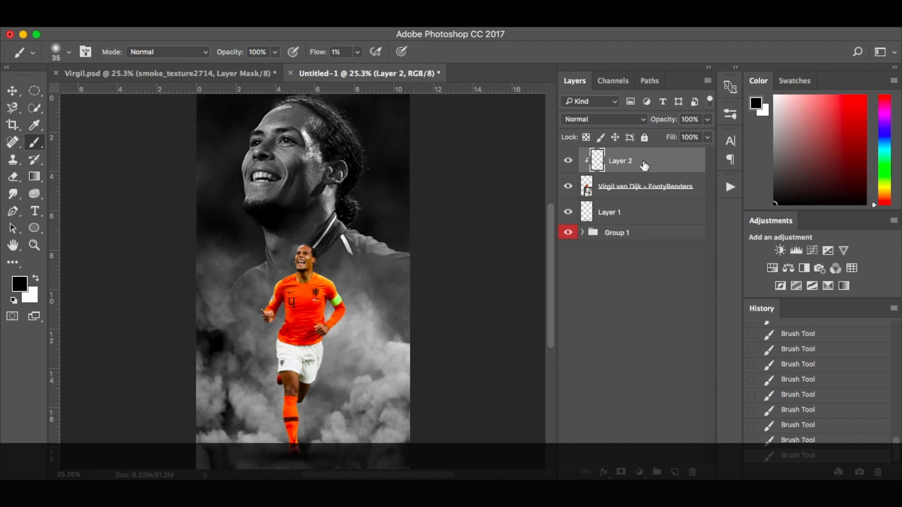
pyautogui.click(570, 161)
pyautogui.click(570, 161)
pyautogui.click(569, 161)
pyautogui.click(570, 161)
pyautogui.click(569, 161)
pyautogui.click(569, 161)
pyautogui.click(569, 161)
pyautogui.click(570, 161)
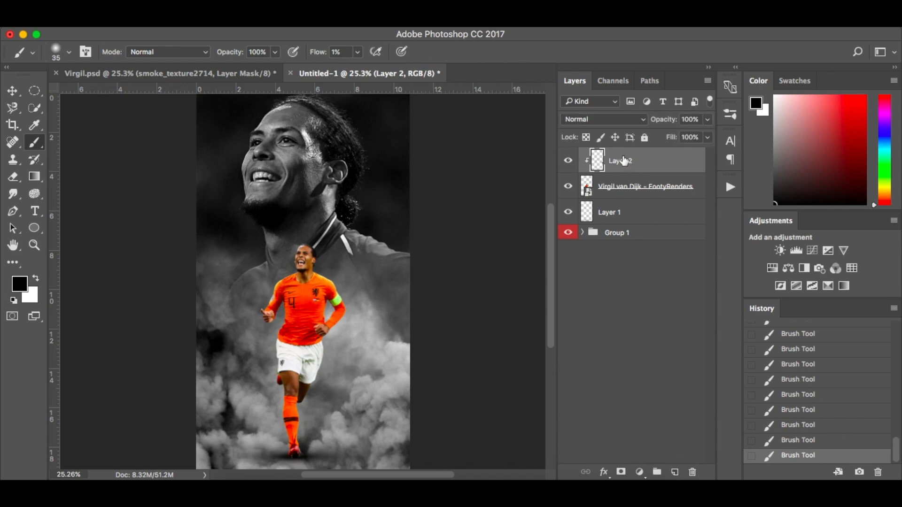
# Rename the shading layer Shadows and add a new layer above it, clipped to the player cutout
pyautogui.write('Shadows')
pyautogui.press('Return')
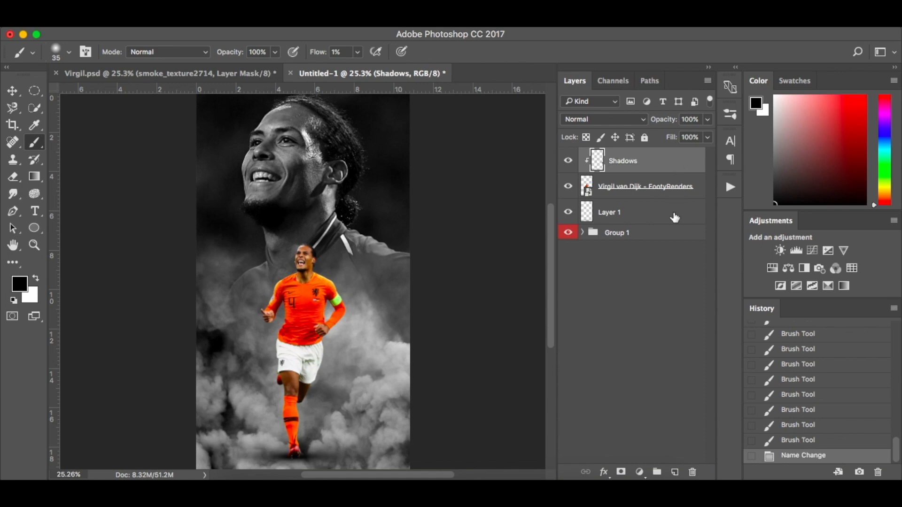
pyautogui.click(675, 472)
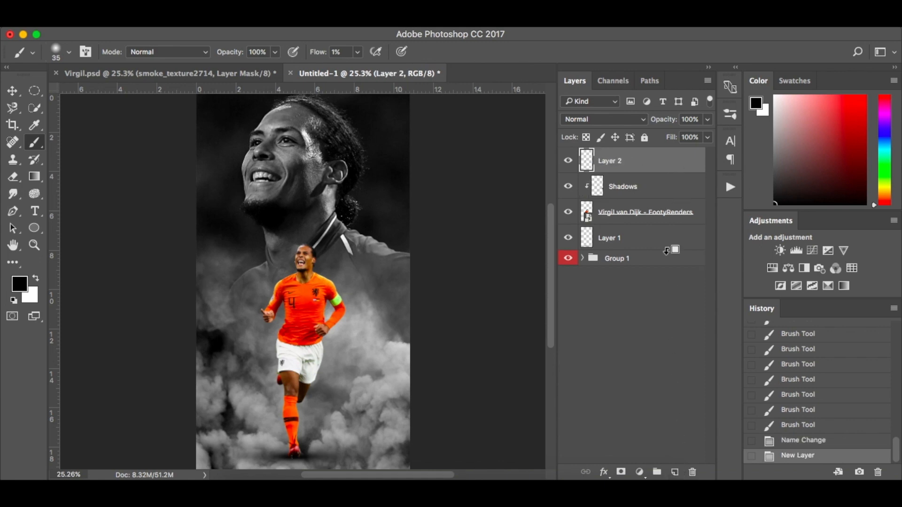
pyautogui.keyDown('alt'); pyautogui.click(672, 170); pyautogui.keyUp('alt')
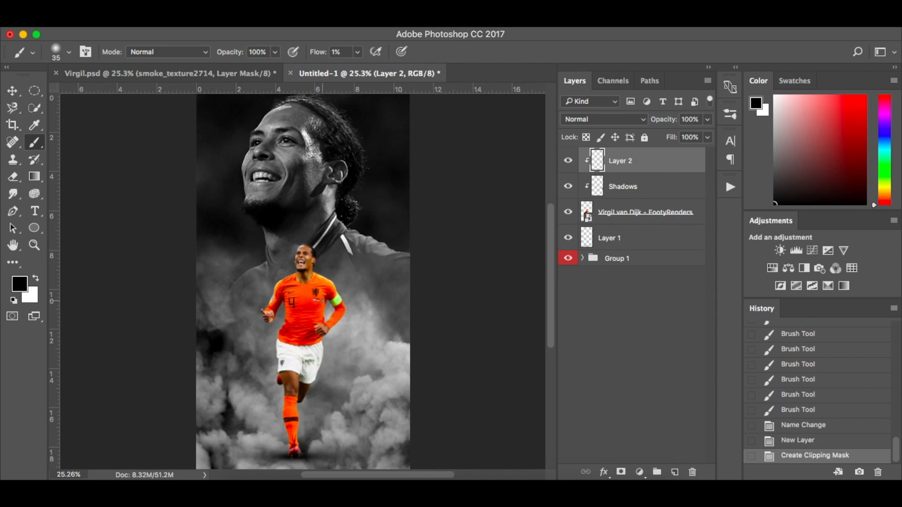
# Switch the painting colour to white and brush subtle highlights along the player's head on the new clipped layer
pyautogui.press('super+plus')
pyautogui.press('super+plus')
pyautogui.press('super+plus')
pyautogui.press('x')
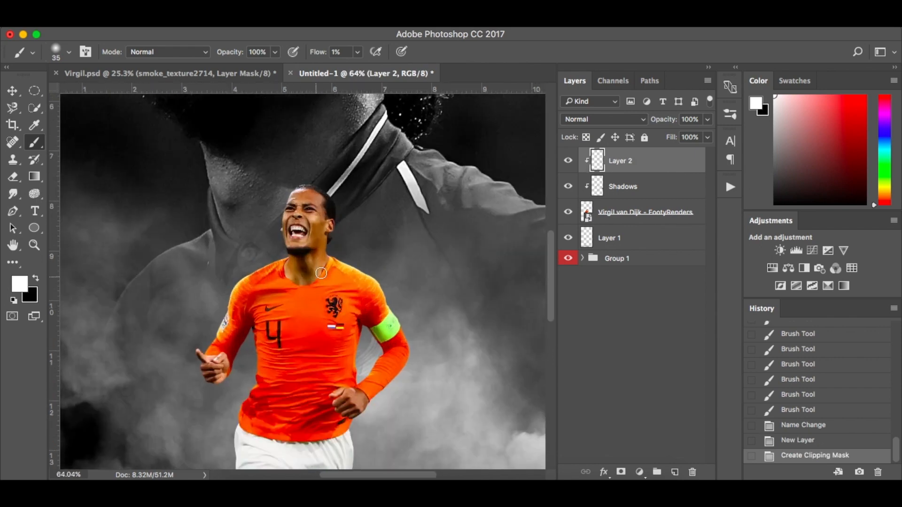
pyautogui.scroll(5, 327, 271)
pyautogui.scroll(5, 328, 270)
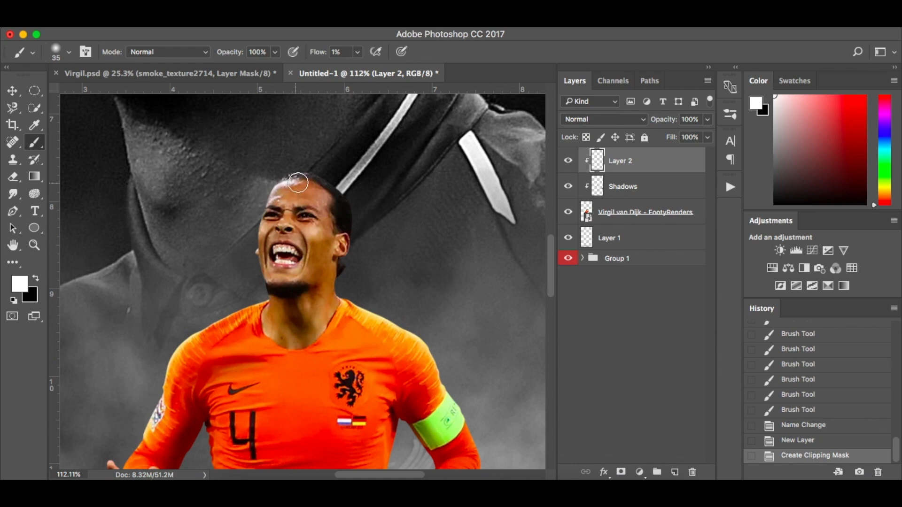
pyautogui.click(285, 182)
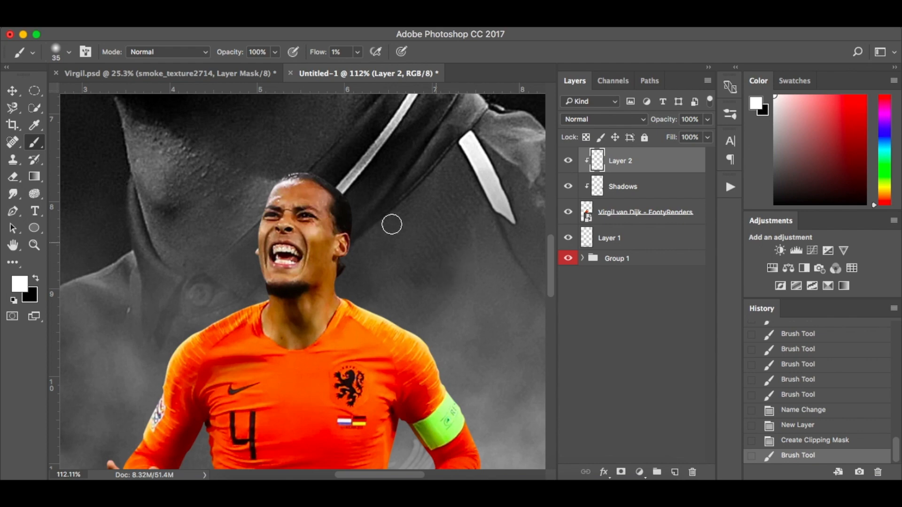
pyautogui.scroll(-2, 181, 270)
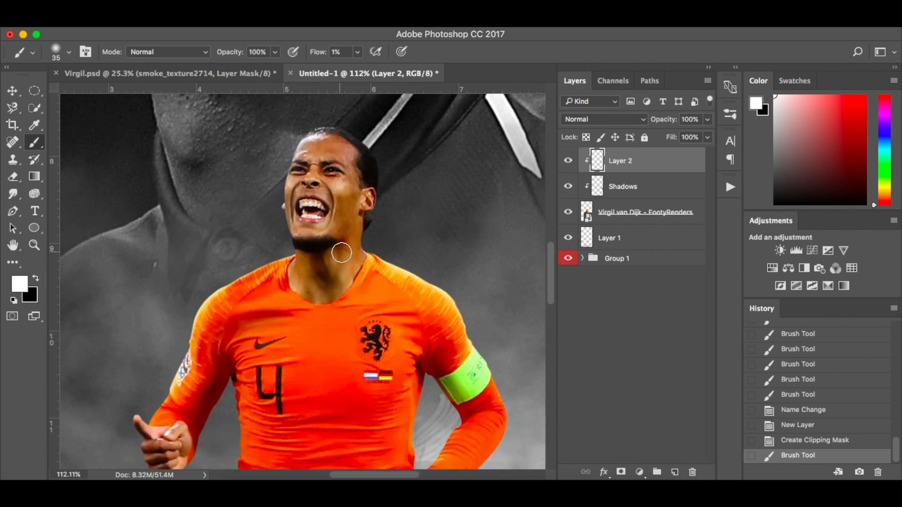
pyautogui.moveTo(289, 174); pyautogui.dragTo(316, 123)
pyautogui.rightClick(364, 250)
pyautogui.click(391, 186)
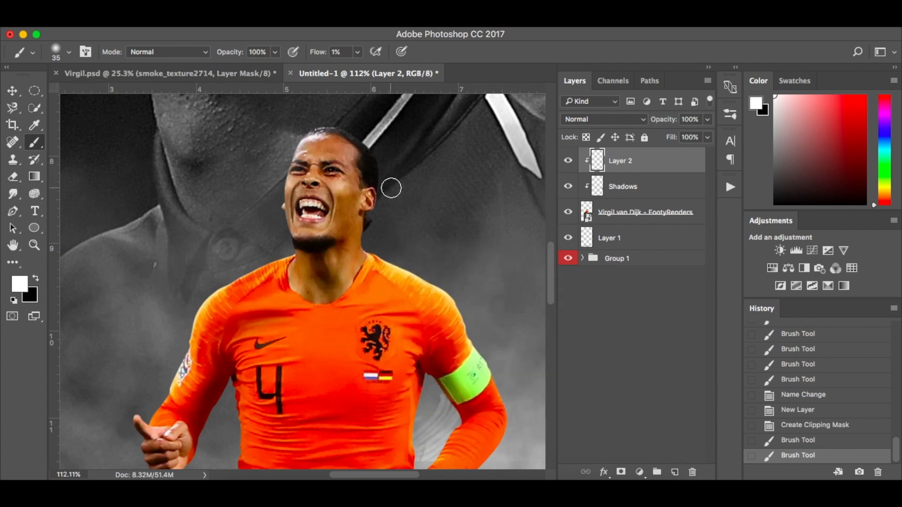
pyautogui.click(390, 188)
# Paint soft white highlights along both shoulders, the armband and the outer sleeve edges
pyautogui.moveTo(458, 320); pyautogui.dragTo(487, 374)
pyautogui.scroll(-3, 470, 329)
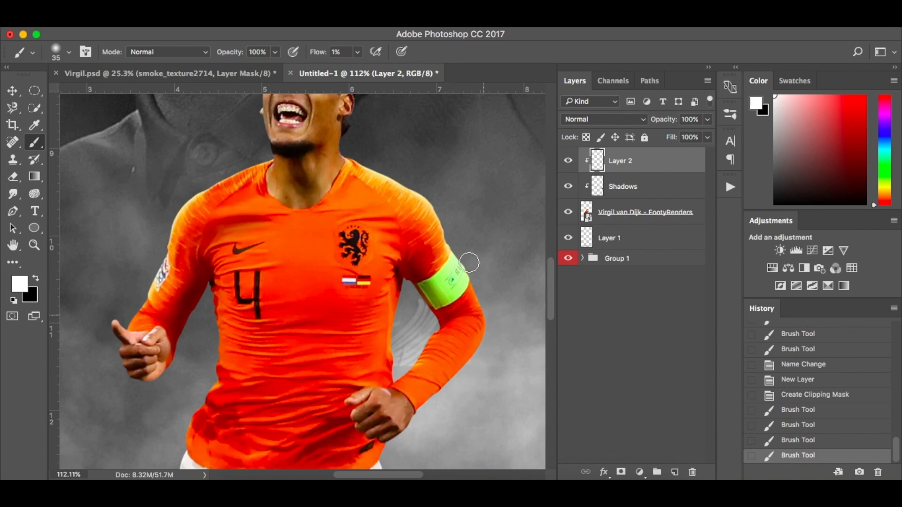
pyautogui.moveTo(431, 221); pyautogui.dragTo(321, 214)
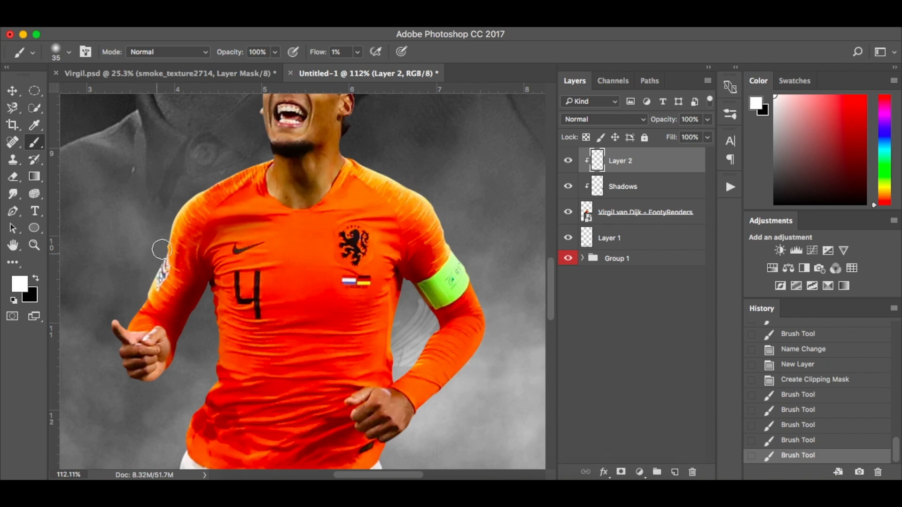
pyautogui.moveTo(202, 187)
pyautogui.mouseDown()
pyautogui.moveTo(150, 269)
pyautogui.moveTo(127, 328)
pyautogui.moveTo(178, 250)
pyautogui.moveTo(196, 199)
pyautogui.moveTo(140, 295)
pyautogui.mouseUp()
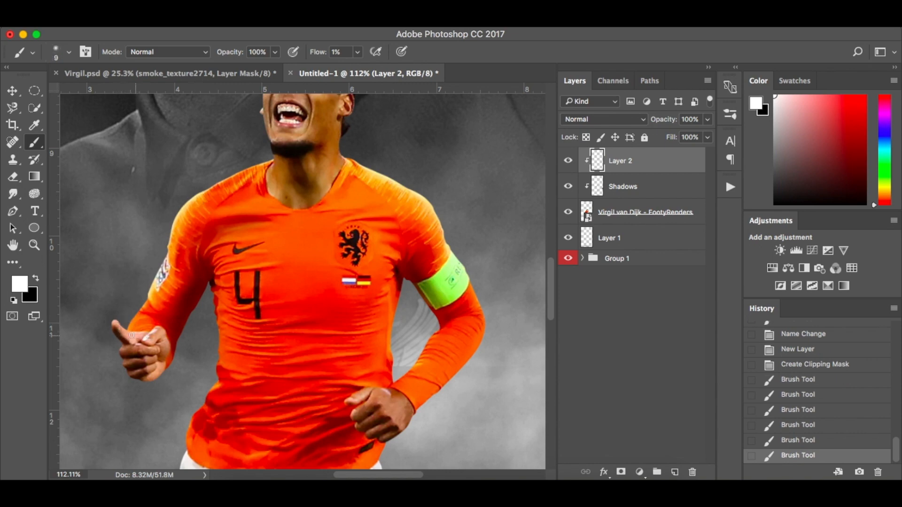
# Add fine white highlights to the pointing hand, the front knee and the standing boot with a 9 px brush
pyautogui.click(149, 337)
pyautogui.scroll(-15, 170, 337)
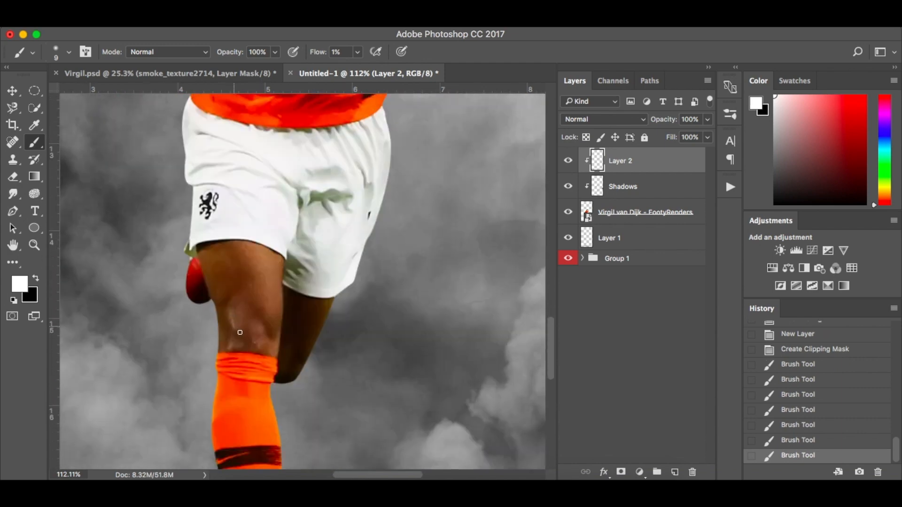
pyautogui.click(236, 307)
pyautogui.scroll(-7, 240, 324)
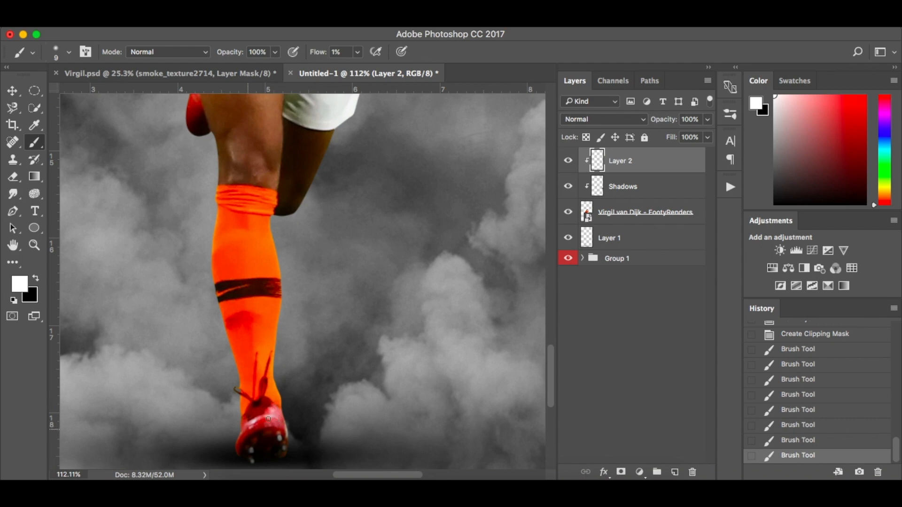
pyautogui.click(283, 425)
pyautogui.scroll(15, 282, 423)
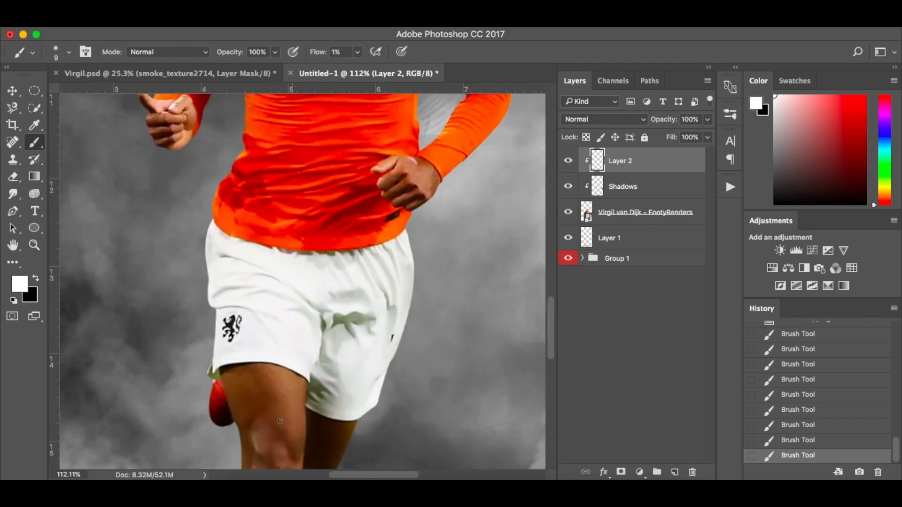
pyautogui.scroll(9, 255, 349)
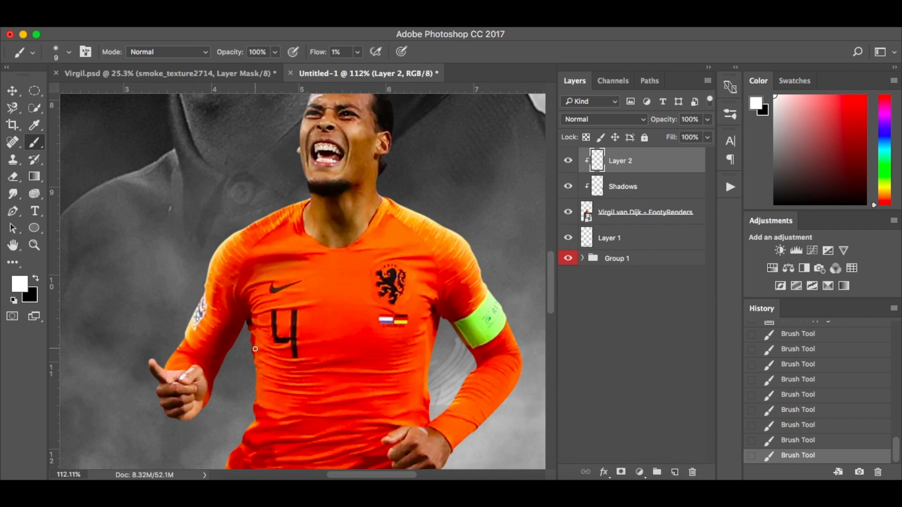
pyautogui.press('super+0')
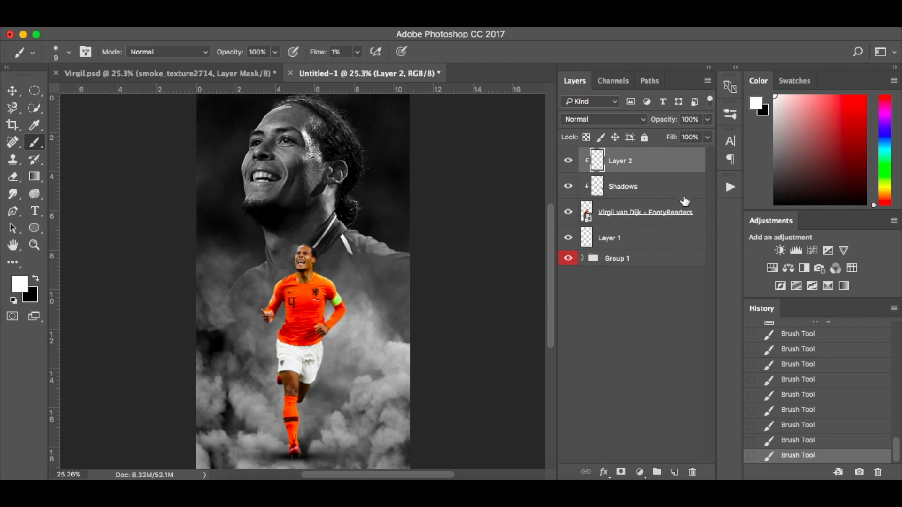
# Add a layer mask to the player cutout layer
pyautogui.click(663, 214)
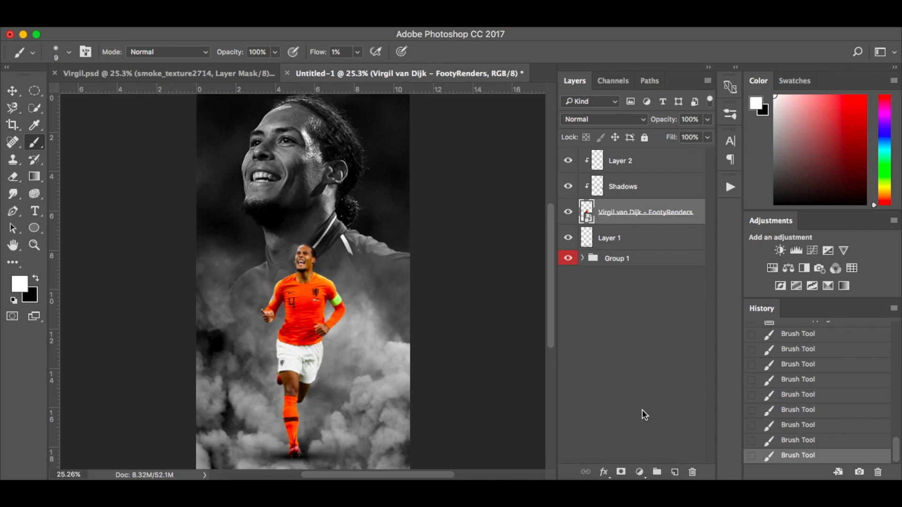
pyautogui.click(621, 472)
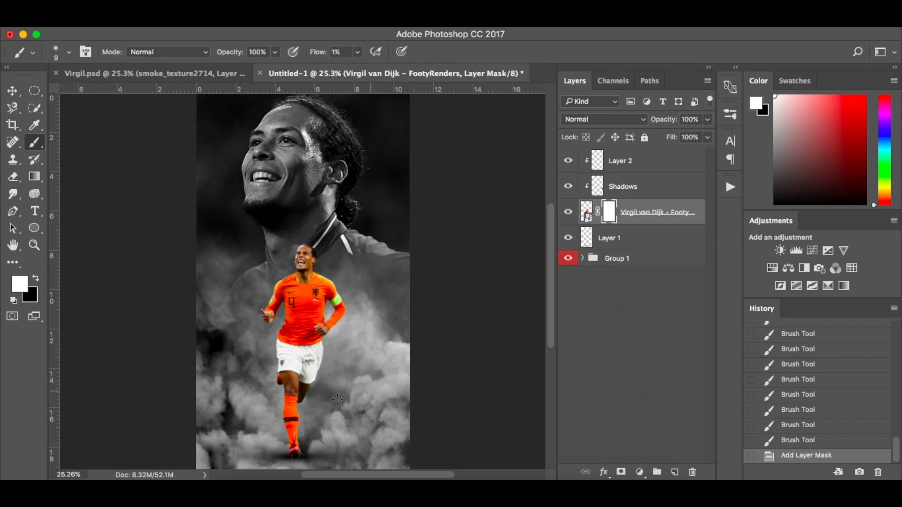
pyautogui.scroll(5, 371, 391)
pyautogui.scroll(-6, 370, 391)
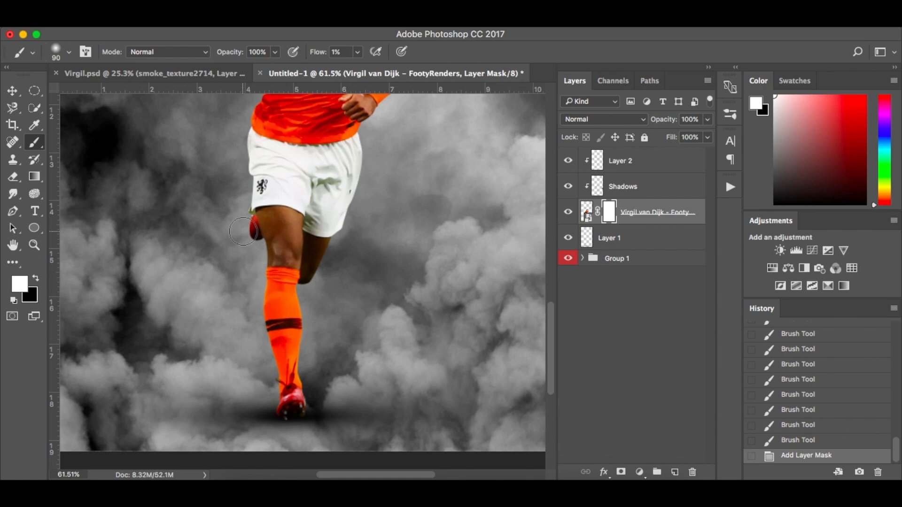
# Choose the 900 px smoke-shaped brush and reduce its size to 175 px
pyautogui.rightClick(243, 231)
pyautogui.click(329, 320)
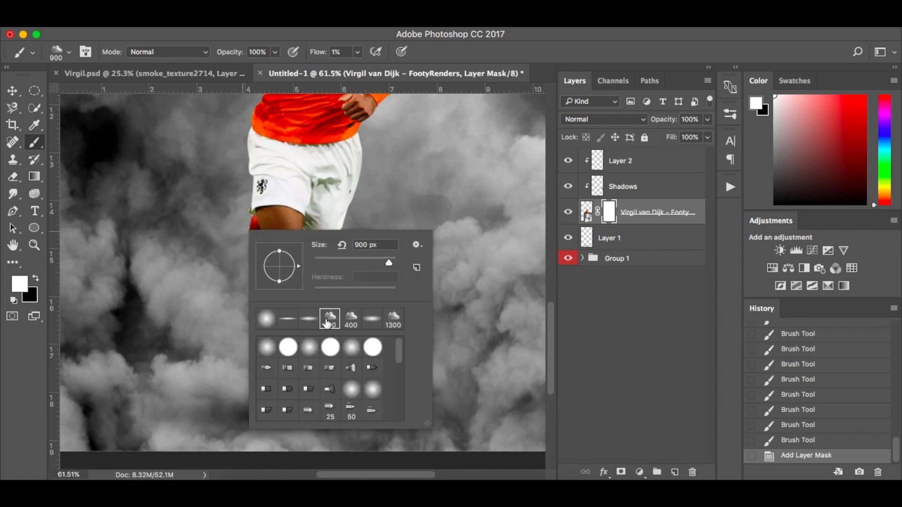
pyautogui.click(225, 263)
pyautogui.click(217, 282)
pyautogui.press('[')
pyautogui.press('[')
pyautogui.press('[')
pyautogui.press('[')
pyautogui.press('[')
pyautogui.press('[')
pyautogui.press('[')
pyautogui.press('[')
pyautogui.press('[')
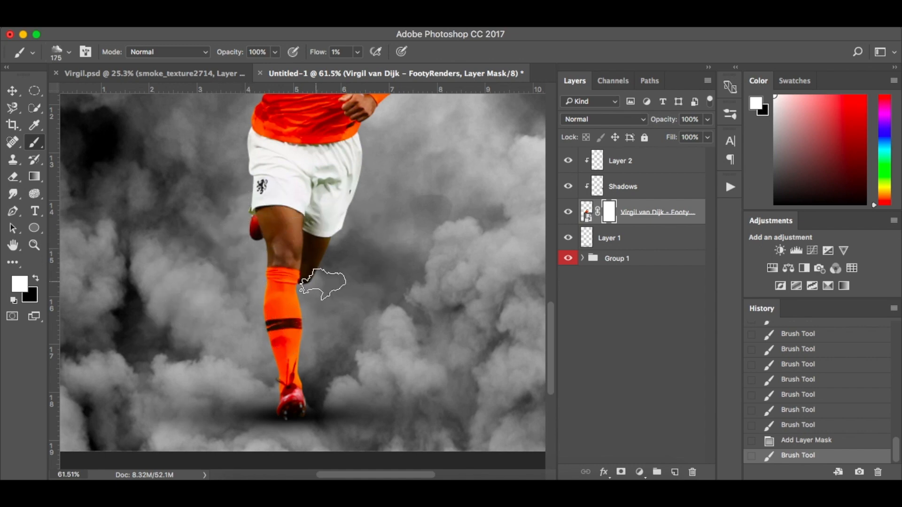
# Switch to black, raise the flow to 6% and fade the shorts' edge, legs and boot on the player's mask
pyautogui.click(341, 268)
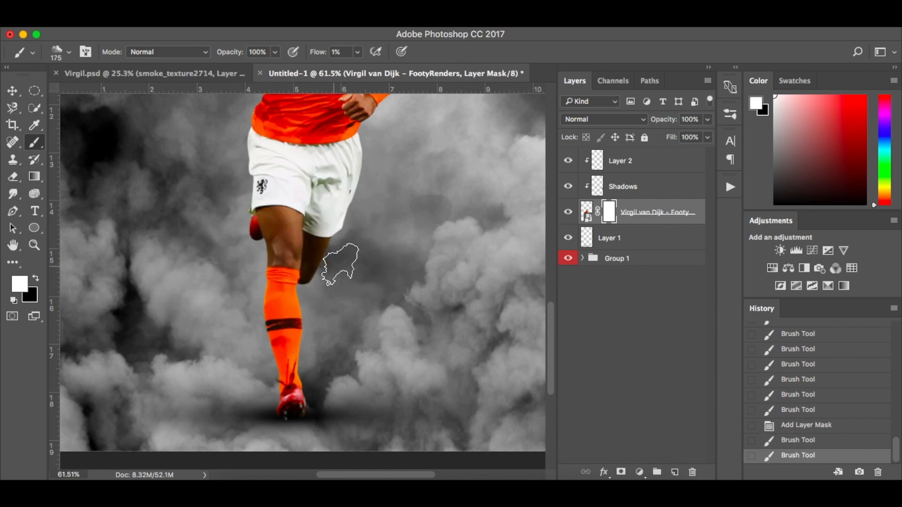
pyautogui.press('x')
pyautogui.click(357, 52)
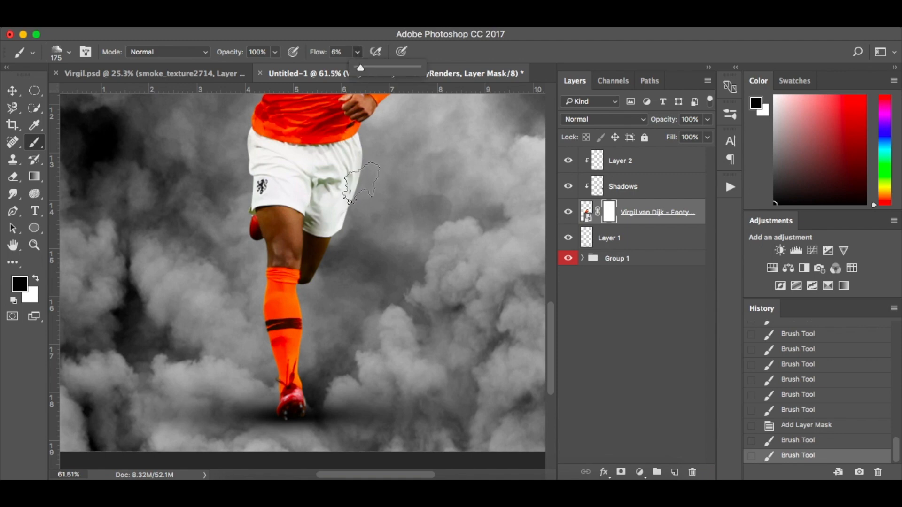
pyautogui.click(355, 188)
pyautogui.moveTo(326, 262); pyautogui.dragTo(309, 316)
pyautogui.moveTo(299, 385); pyautogui.dragTo(305, 398)
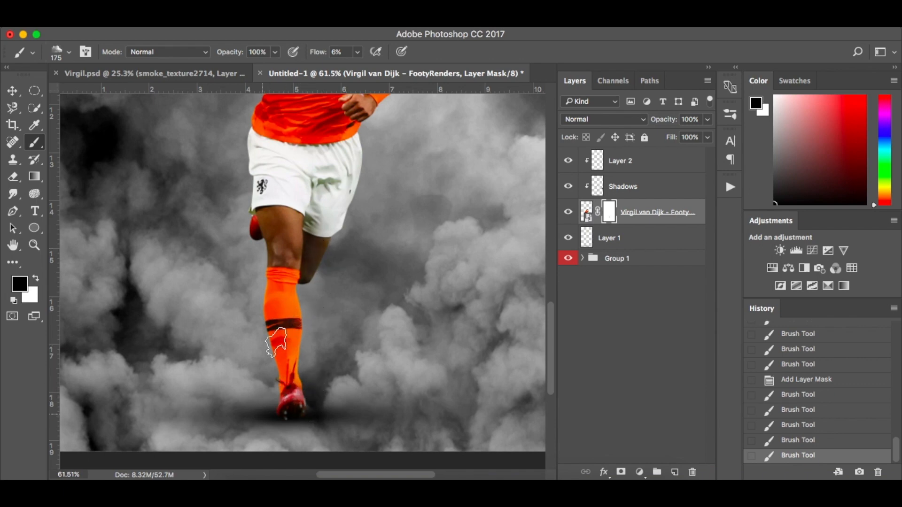
# Blend the player's raised back foot and leg into the smoke by painting black on the layer mask with the smoke brush
pyautogui.click(243, 148)
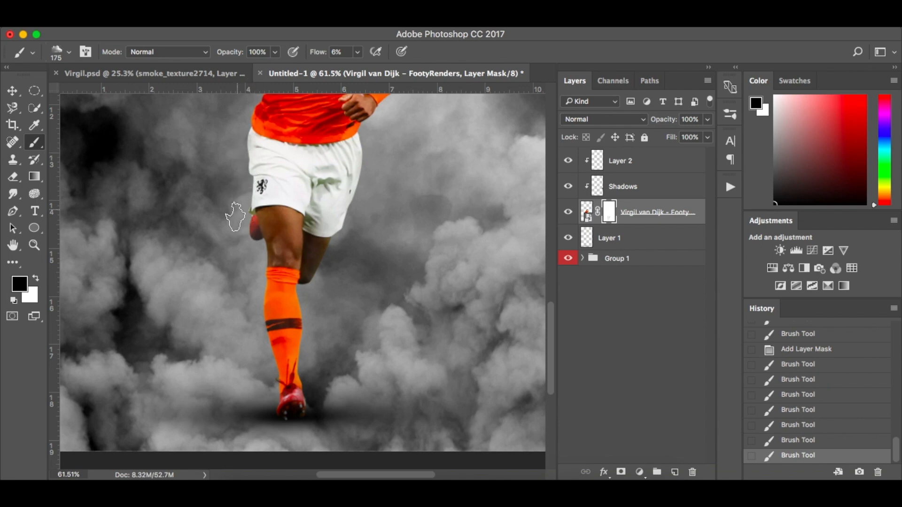
pyautogui.scroll(4, 241, 202)
pyautogui.moveTo(251, 241); pyautogui.dragTo(279, 261)
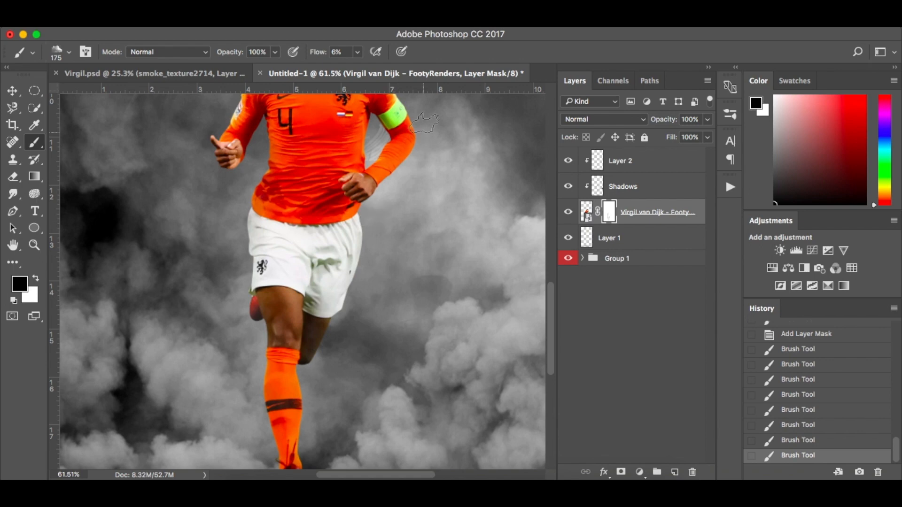
pyautogui.moveTo(414, 141); pyautogui.dragTo(423, 190)
pyautogui.scroll(5, 423, 190)
pyautogui.scroll(-5, 336, 284)
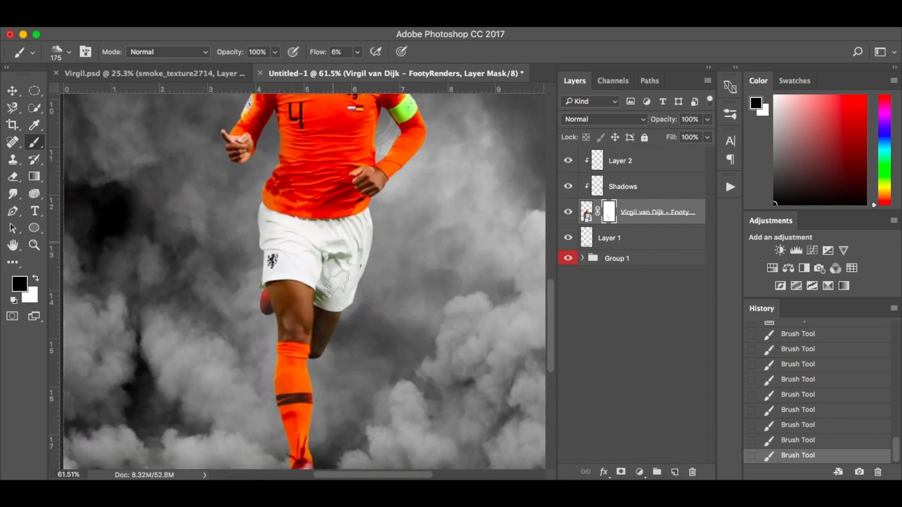
pyautogui.moveTo(275, 350); pyautogui.dragTo(273, 343)
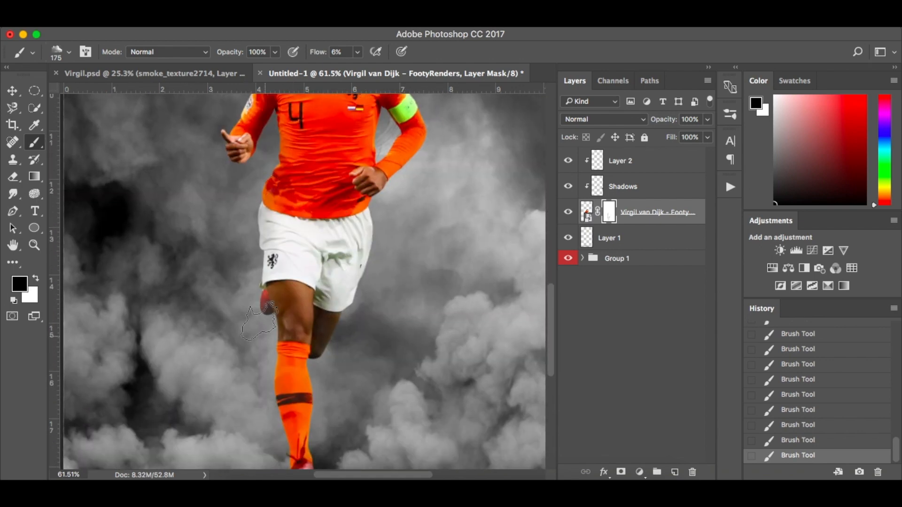
pyautogui.scroll(-5, 283, 406)
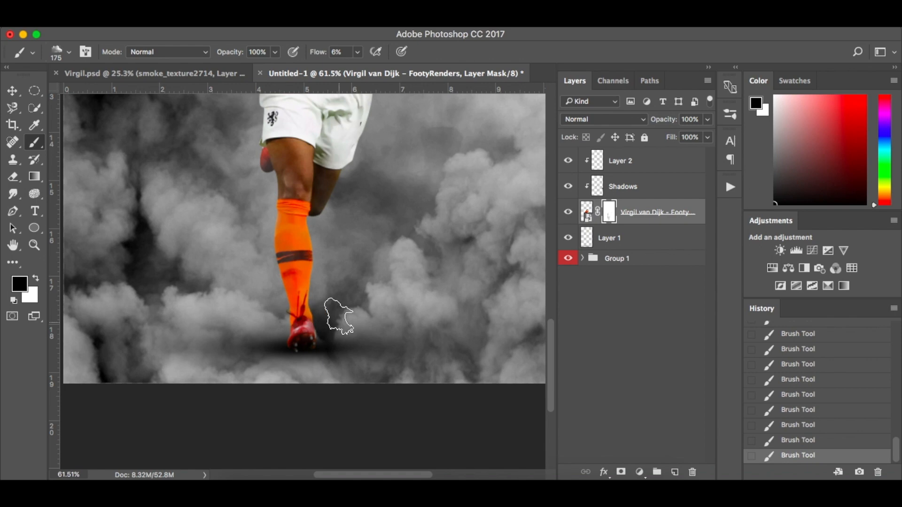
pyautogui.scroll(4, 355, 207)
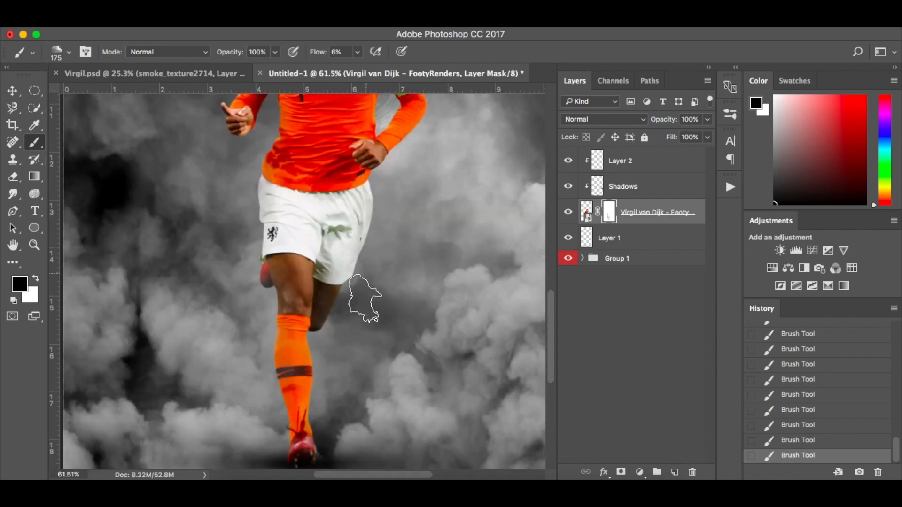
pyautogui.scroll(5, 399, 206)
pyautogui.press('super+0')
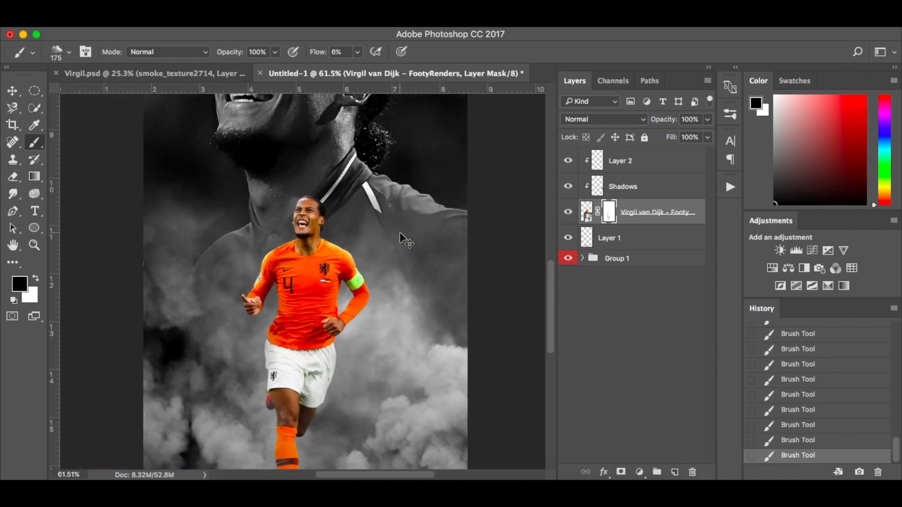
# Disable and re-enable the player's layer mask to compare the image with and without the painted blending
pyautogui.rightClick(609, 216)
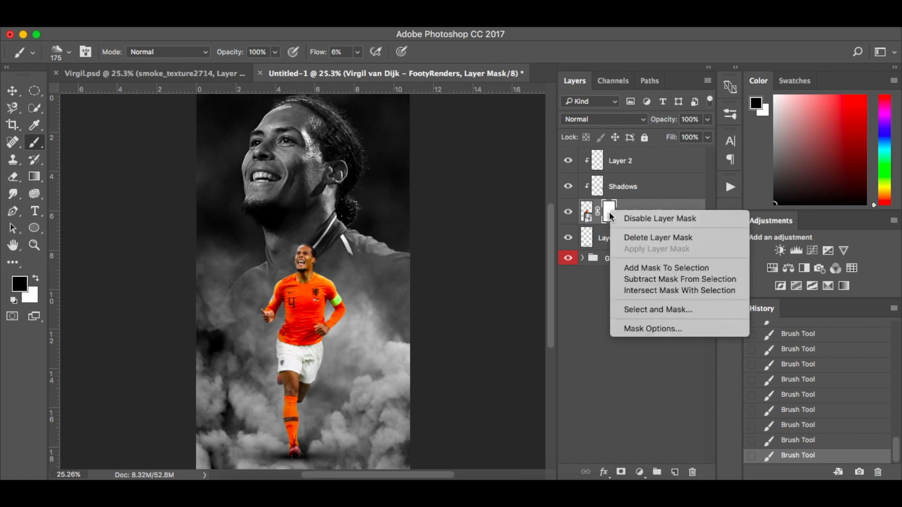
pyautogui.click(638, 217)
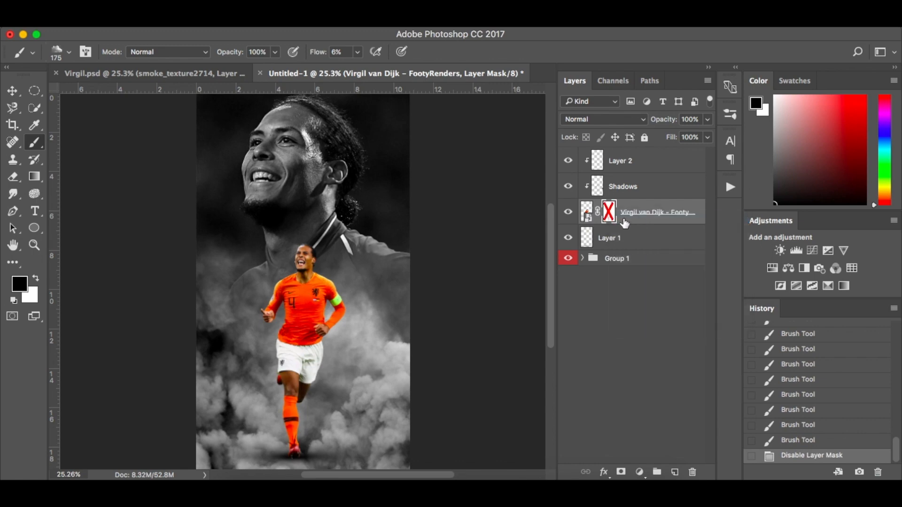
pyautogui.rightClick(610, 212)
pyautogui.click(629, 217)
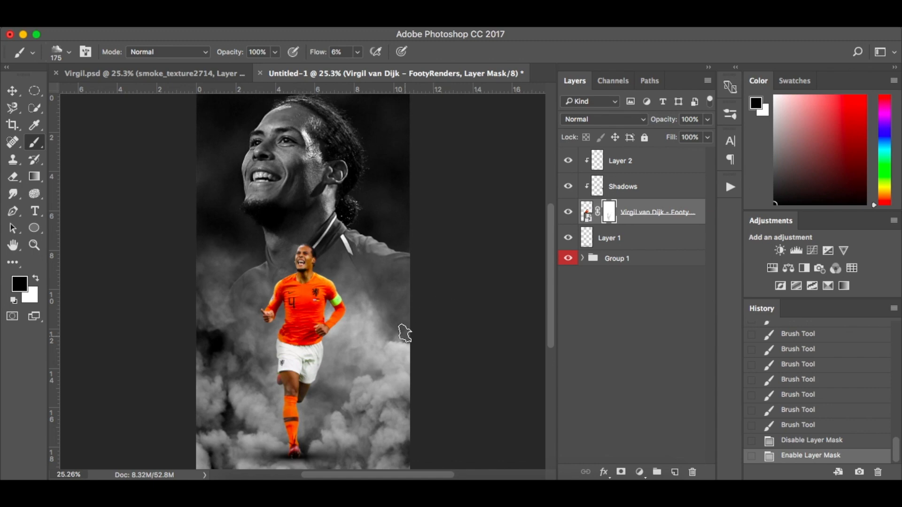
# Restore over-faded parts of the player's front leg by painting white on the layer mask with the brush at size 100
pyautogui.scroll(5, 365, 310)
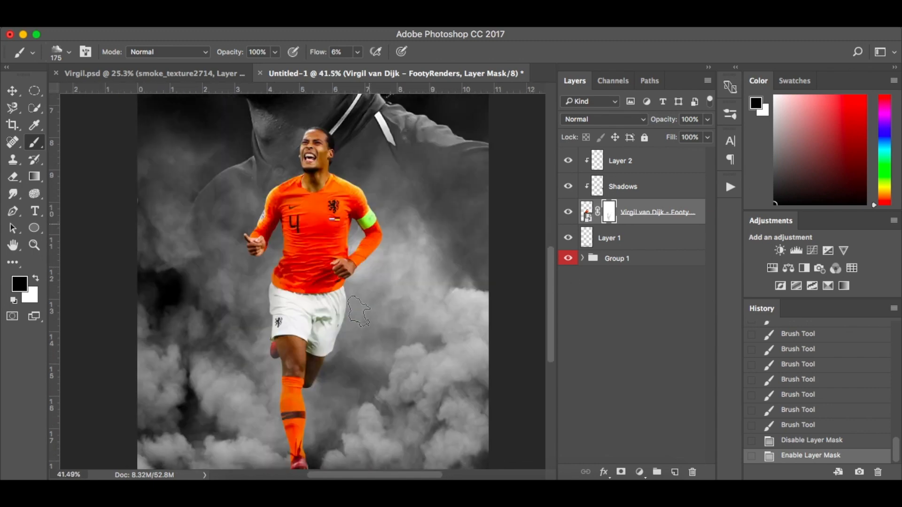
pyautogui.press('x')
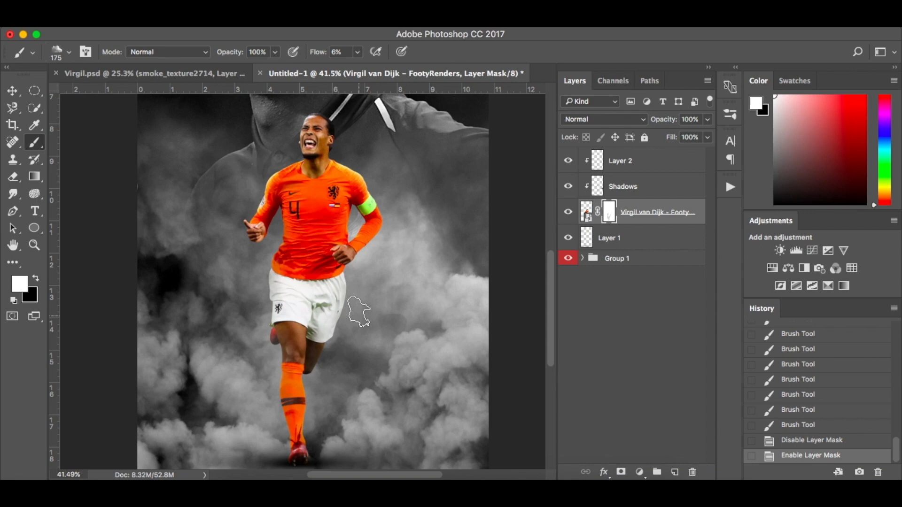
pyautogui.press('[')
pyautogui.press('[')
pyautogui.press('[')
pyautogui.moveTo(294, 396)
pyautogui.mouseDown()
pyautogui.moveTo(300, 434)
pyautogui.moveTo(291, 316)
pyautogui.mouseUp()
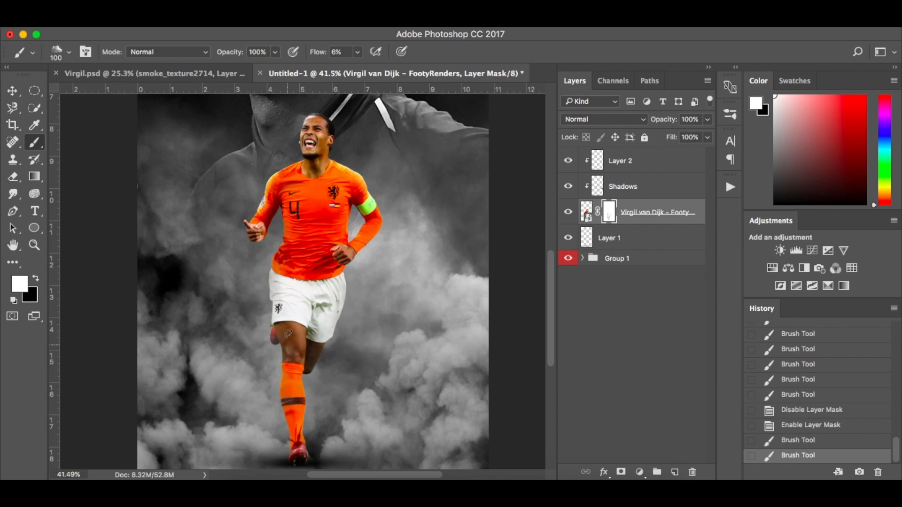
pyautogui.moveTo(288, 376); pyautogui.dragTo(295, 444)
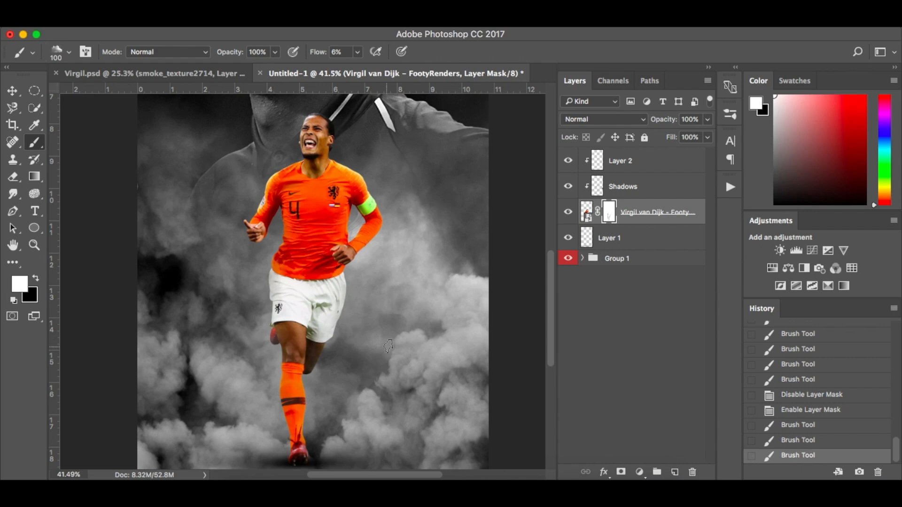
# Compare the whole composition with the finished poster in Virgil.psd
pyautogui.press('super+0')
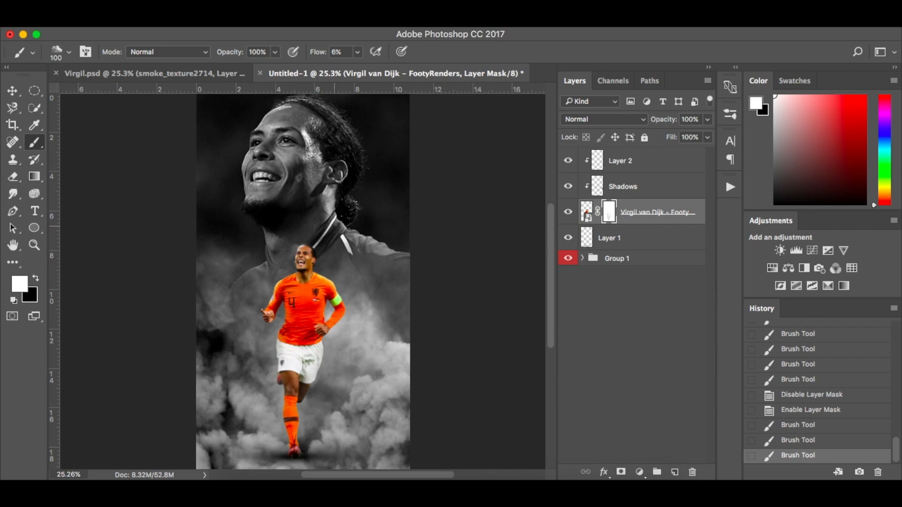
pyautogui.click(212, 70)
pyautogui.click(330, 70)
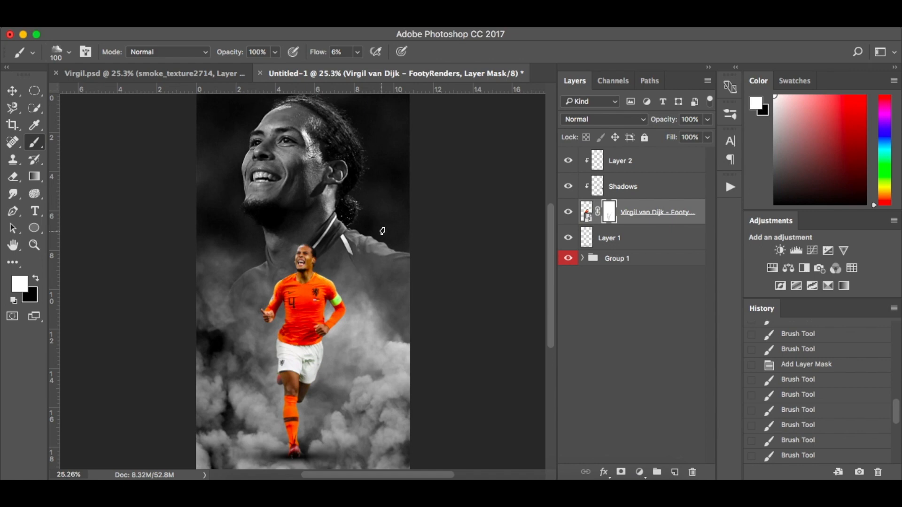
# Add a Photo Filter adjustment above Layer 2 and clip it to the player
pyautogui.scroll(3, 357, 294)
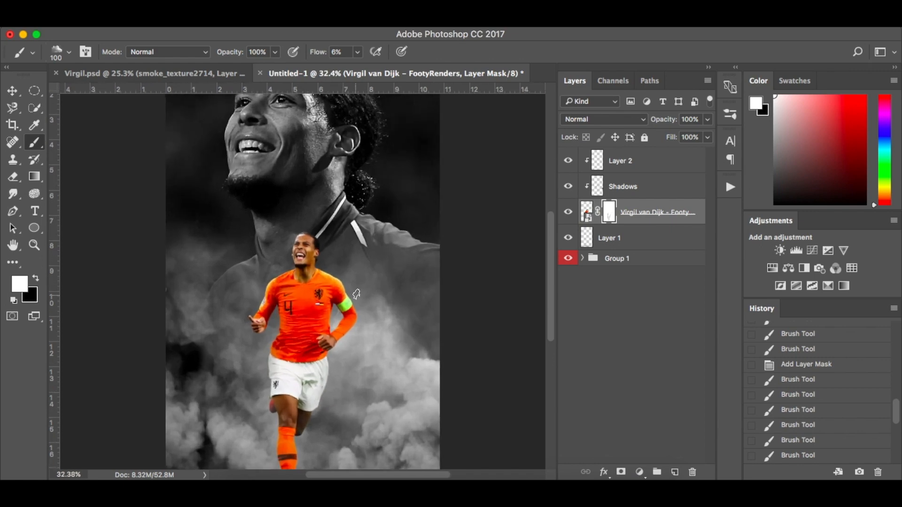
pyautogui.click(684, 169)
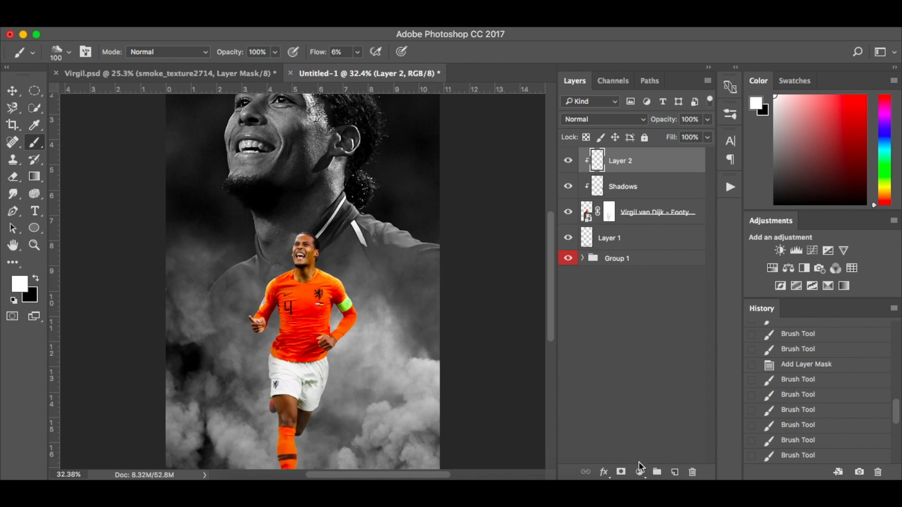
pyautogui.click(639, 472)
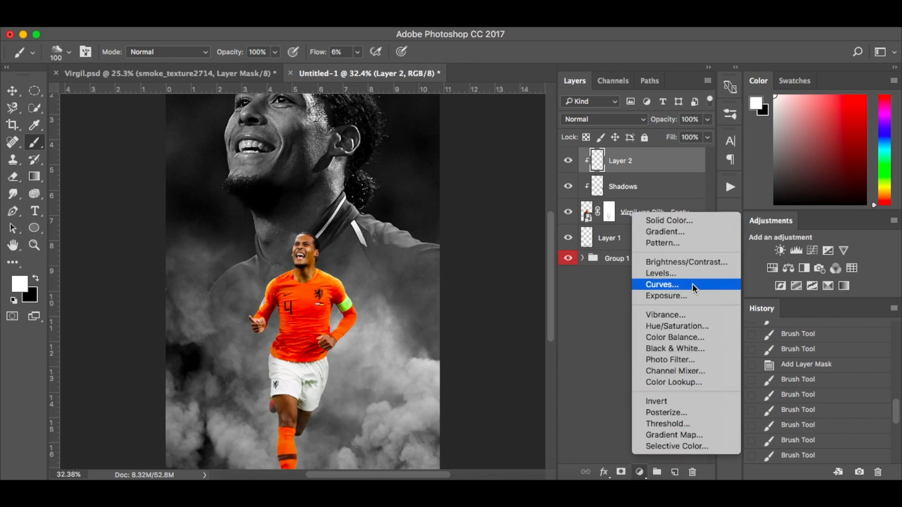
pyautogui.click(702, 361)
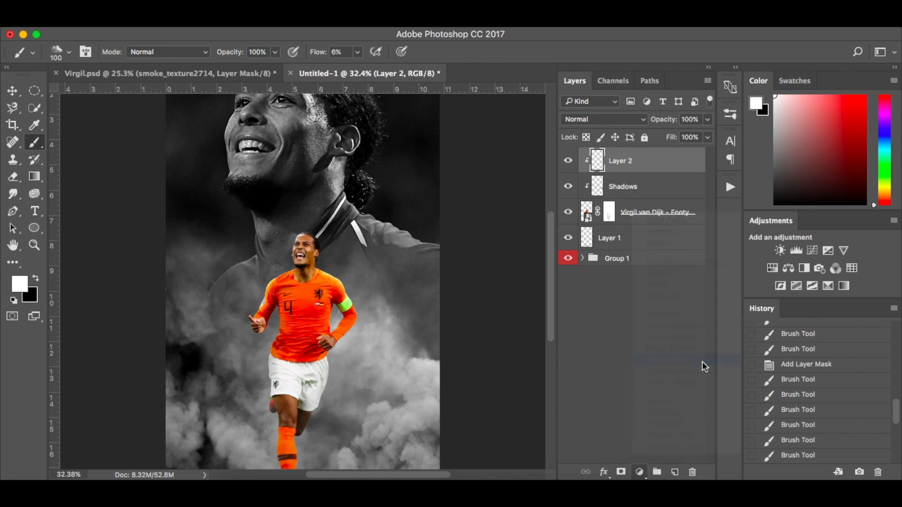
pyautogui.click(460, 403)
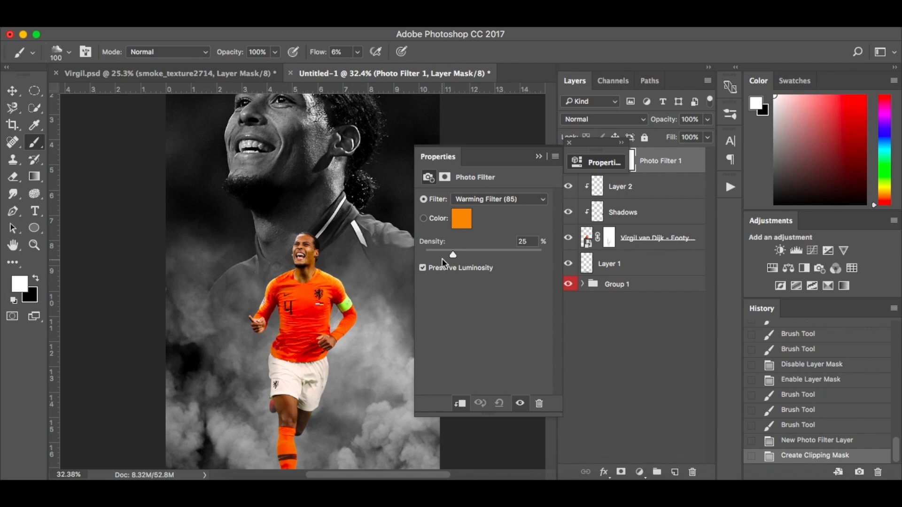
# Check the settings of the Photo Filter 1 adjustment in the finished Virgil.psd poster
pyautogui.click(213, 71)
pyautogui.moveTo(550, 154); pyautogui.dragTo(572, 149)
pyautogui.scroll(-3, 646, 343)
pyautogui.scroll(-1, 650, 348)
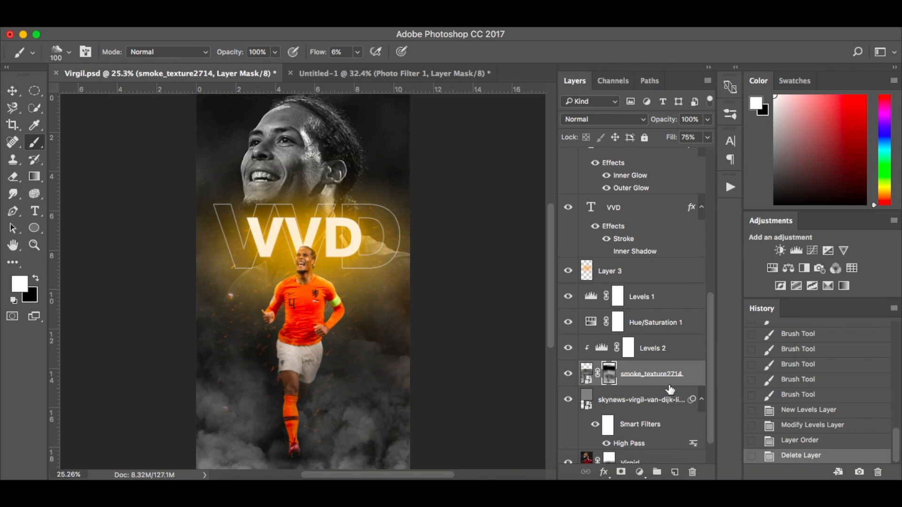
pyautogui.scroll(-1, 671, 389)
pyautogui.scroll(5, 671, 389)
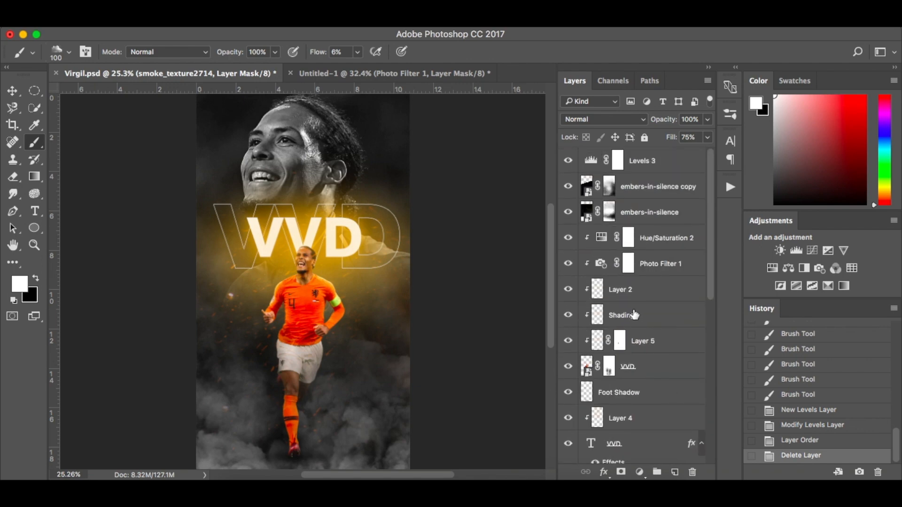
pyautogui.click(601, 264)
pyautogui.doubleClick(601, 264)
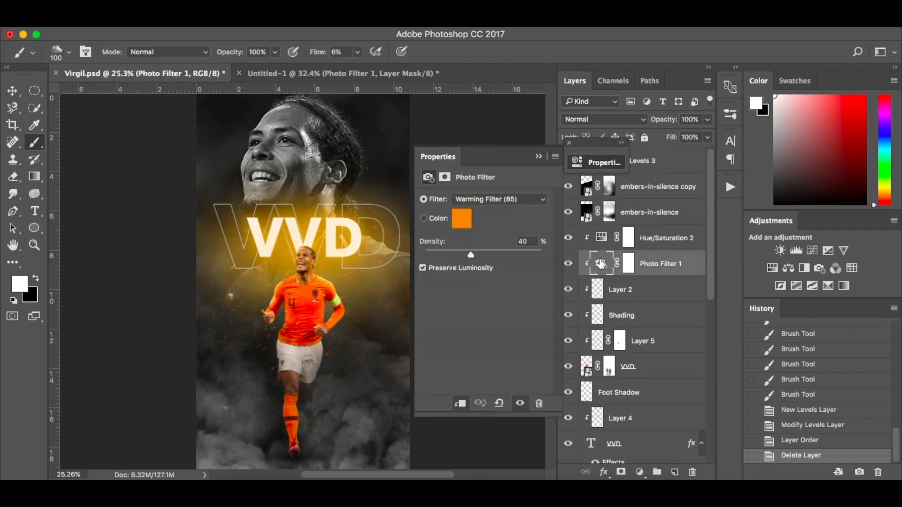
pyautogui.click(570, 143)
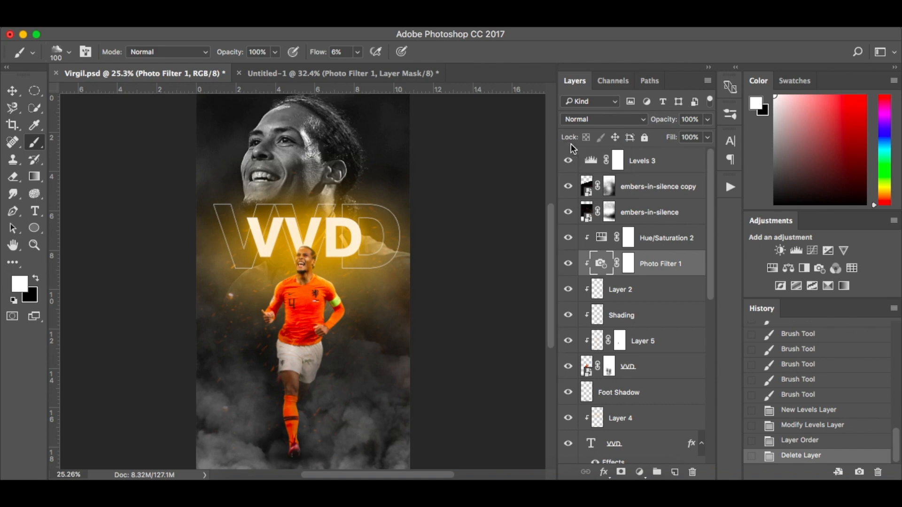
# Set the Warming Filter (85) density to 40% on Photo Filter 1 in Untitled-1 and preview its effect
pyautogui.click(304, 73)
pyautogui.doubleClick(601, 160)
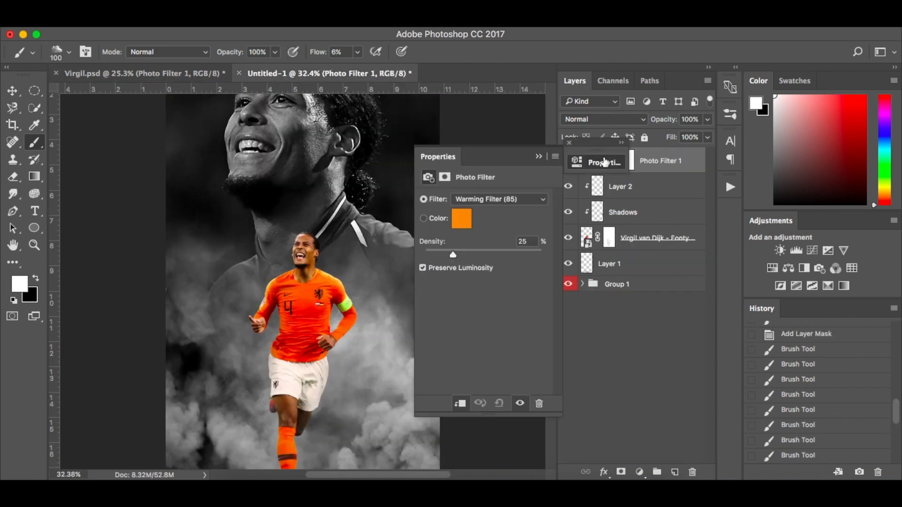
pyautogui.moveTo(454, 252); pyautogui.dragTo(471, 253)
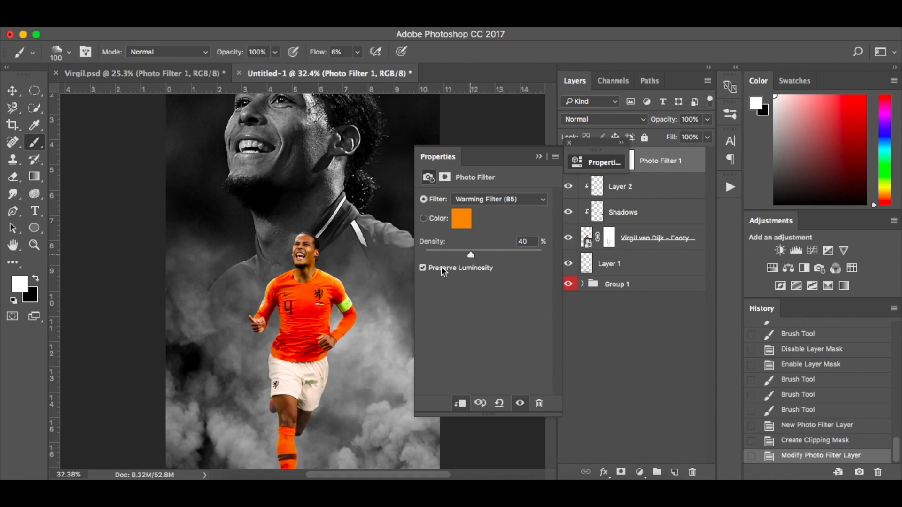
pyautogui.click(520, 405)
pyautogui.click(520, 405)
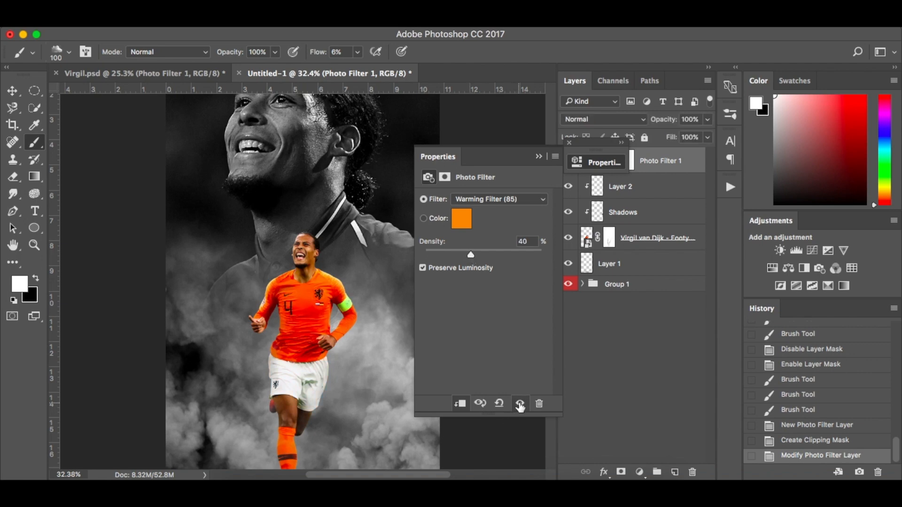
pyautogui.click(569, 142)
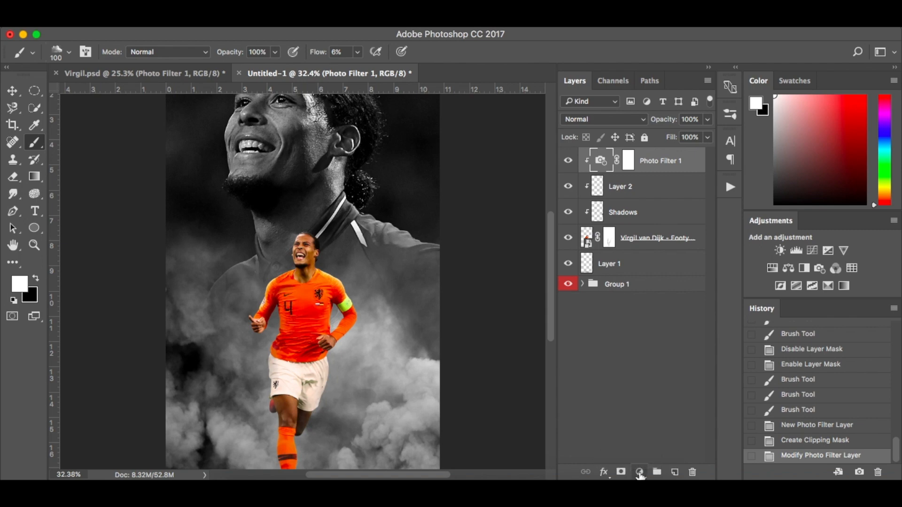
# Add a Hue/Saturation adjustment above Photo Filter 1 with the saturation set to +5
pyautogui.click(640, 472)
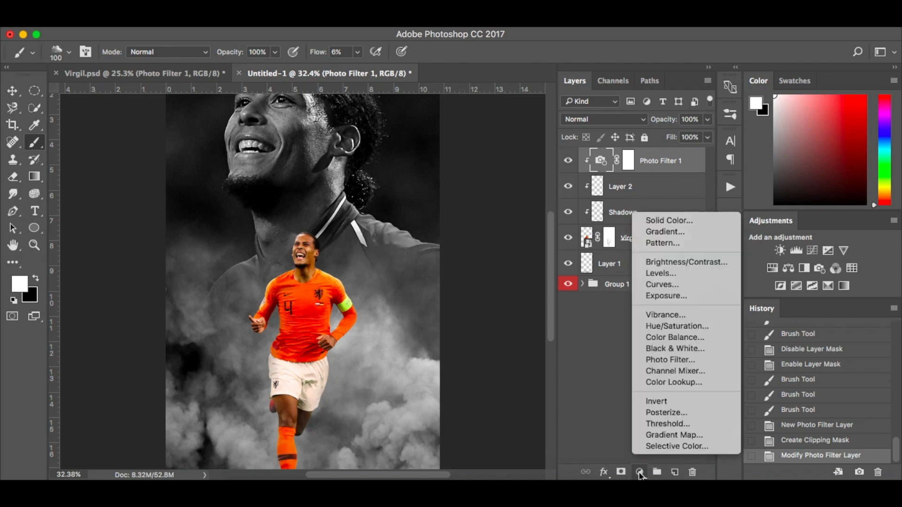
pyautogui.click(673, 325)
pyautogui.click(482, 272)
pyautogui.moveTo(483, 273); pyautogui.dragTo(486, 273)
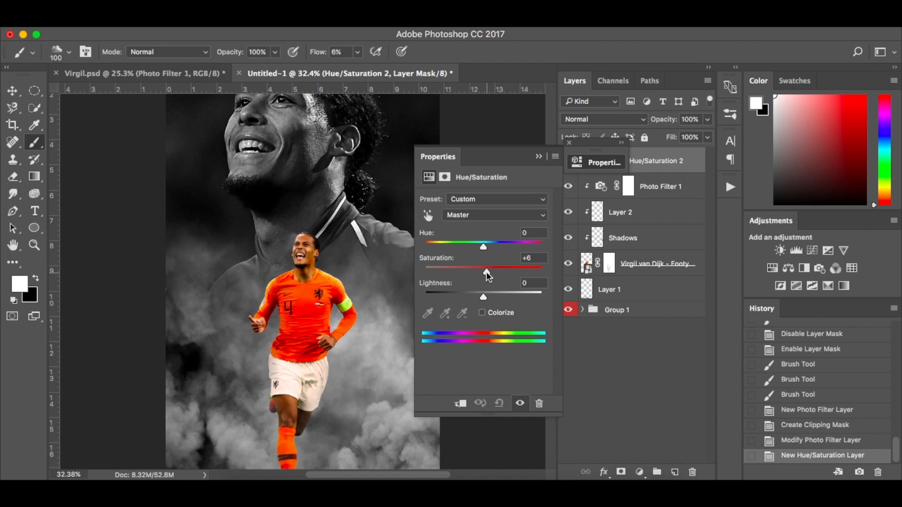
pyautogui.moveTo(485, 272); pyautogui.dragTo(487, 272)
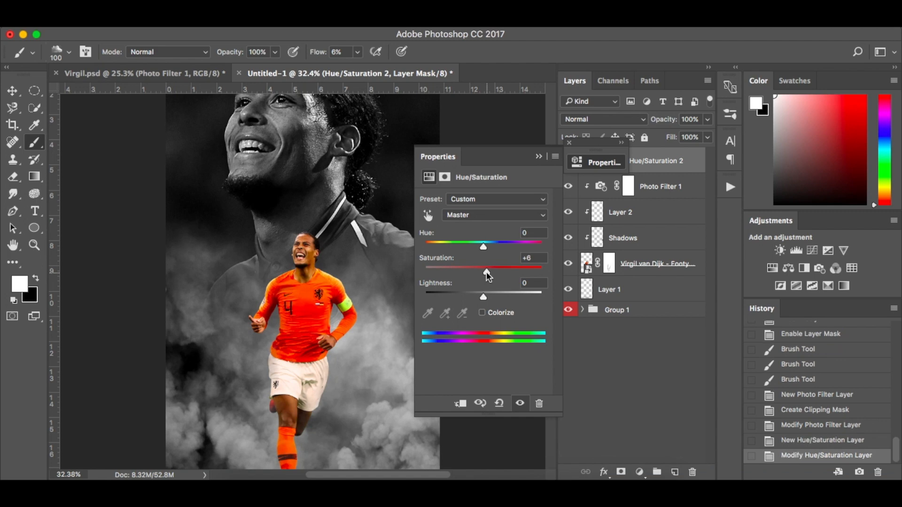
pyautogui.click(537, 258)
pyautogui.press('Return')
# Preview the Hue/Saturation 2 adjustment on and off, and clip it to the player's layer stack
pyautogui.click(520, 403)
pyautogui.click(520, 404)
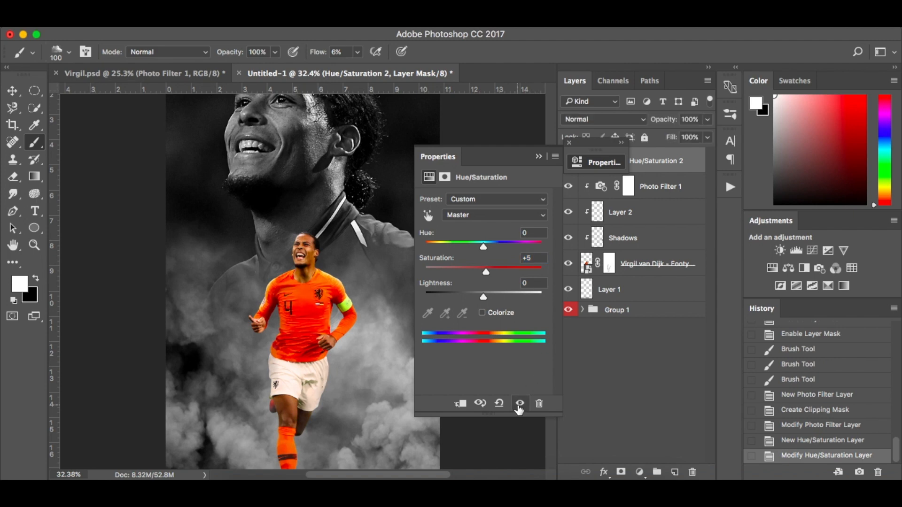
pyautogui.click(570, 142)
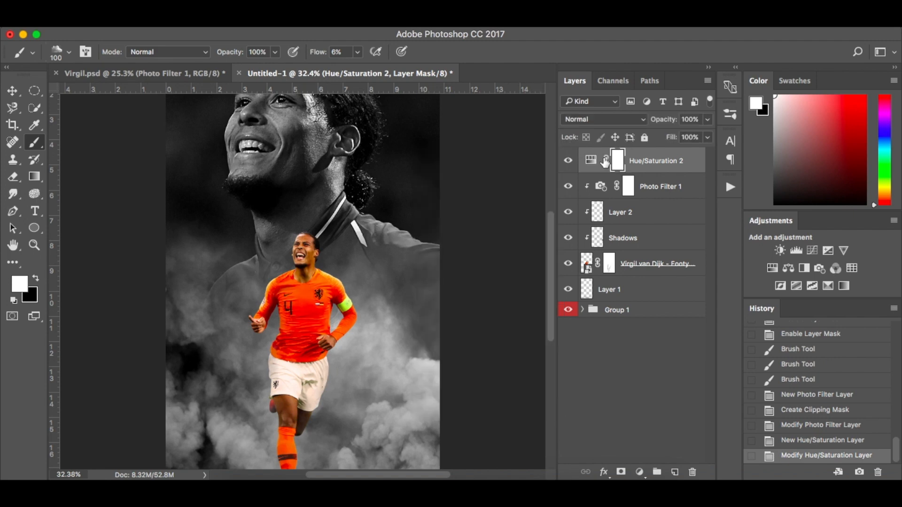
pyautogui.keyDown('alt'); pyautogui.click(677, 170); pyautogui.keyUp('alt')
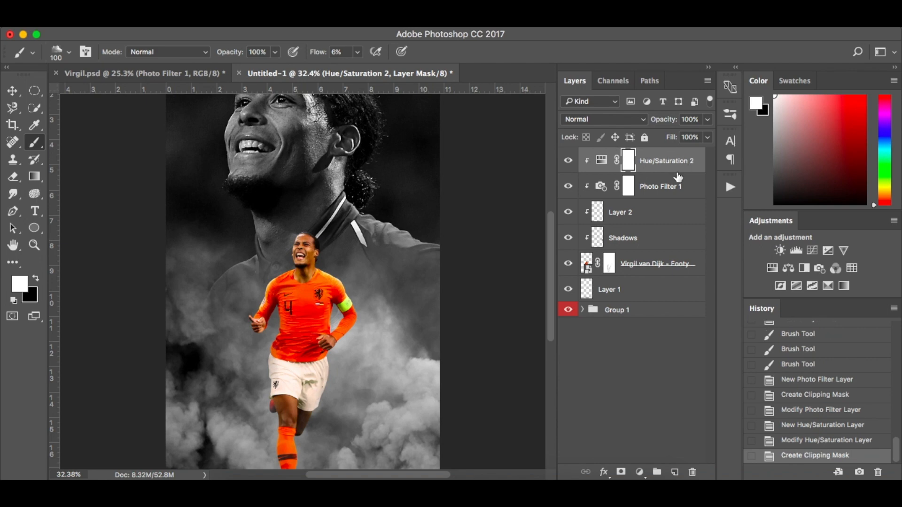
# Group the player's layers, from Hue/Saturation 2 down to Layer 1, into one layer group
pyautogui.press('super+0')
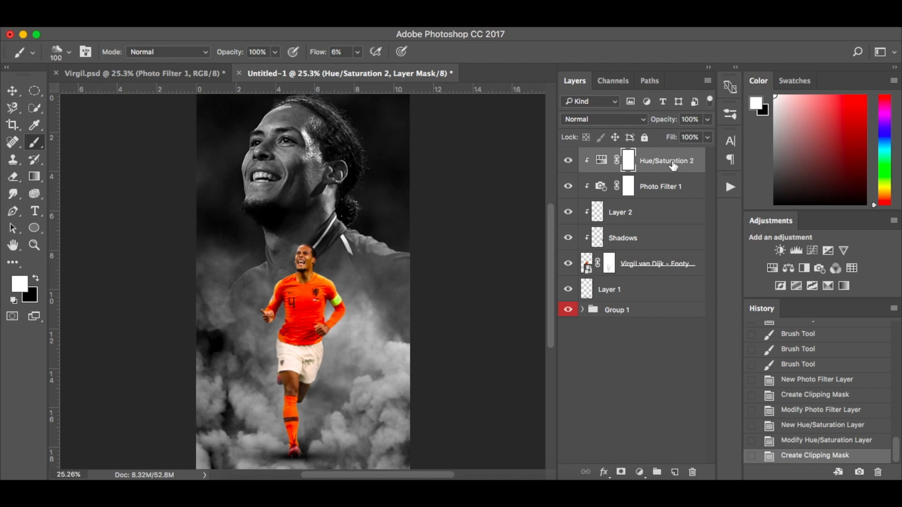
pyautogui.keyDown('shift'); pyautogui.click(673, 288); pyautogui.keyUp('shift')
pyautogui.press('super+g')
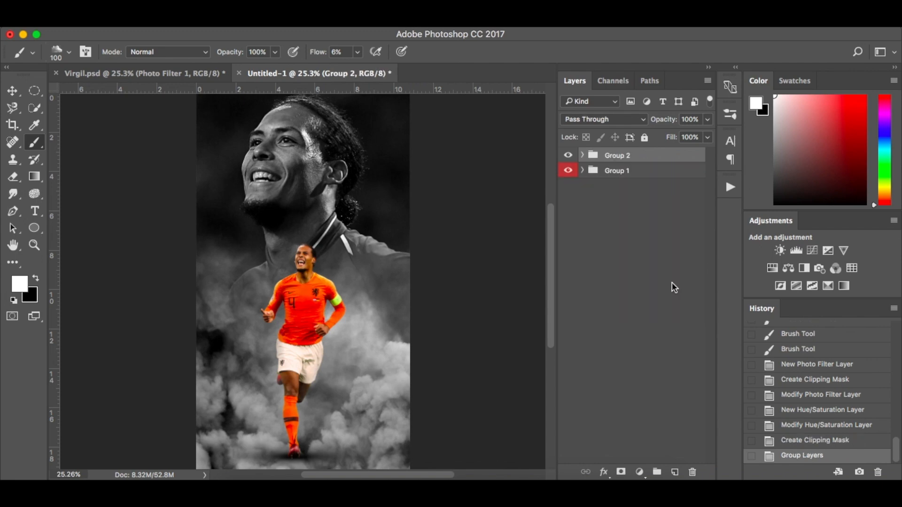
# Colour-label the player's new group orange and the background's Group 1 gray
pyautogui.click(573, 155)
pyautogui.click(573, 156)
pyautogui.click(573, 156)
pyautogui.click(574, 155)
pyautogui.rightClick(574, 149)
pyautogui.click(621, 212)
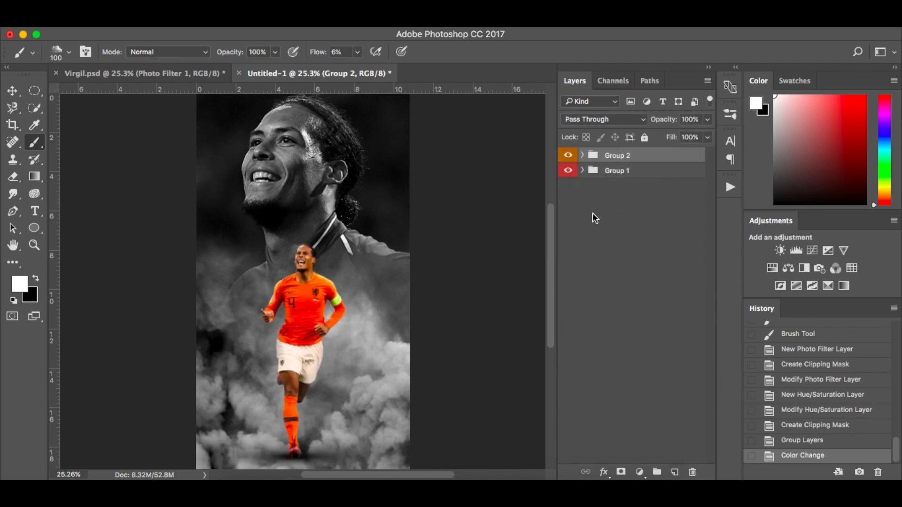
pyautogui.rightClick(575, 168)
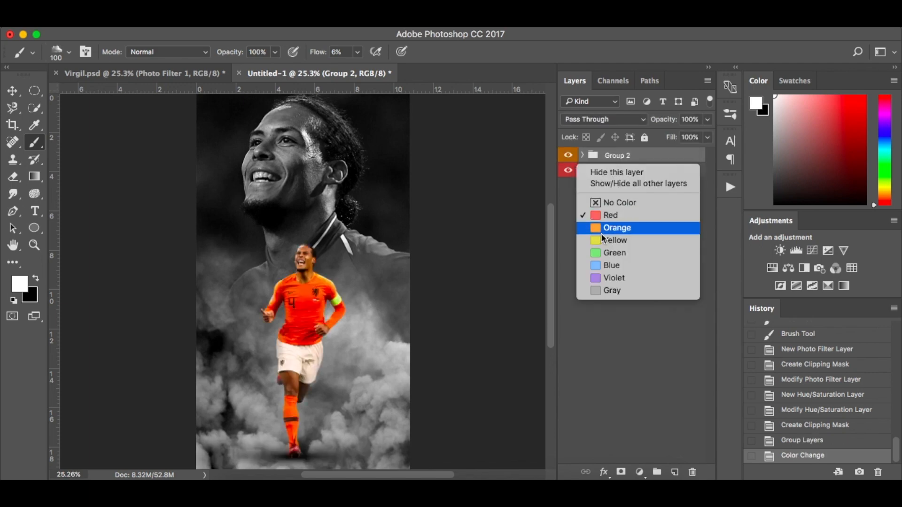
pyautogui.click(618, 291)
pyautogui.click(627, 206)
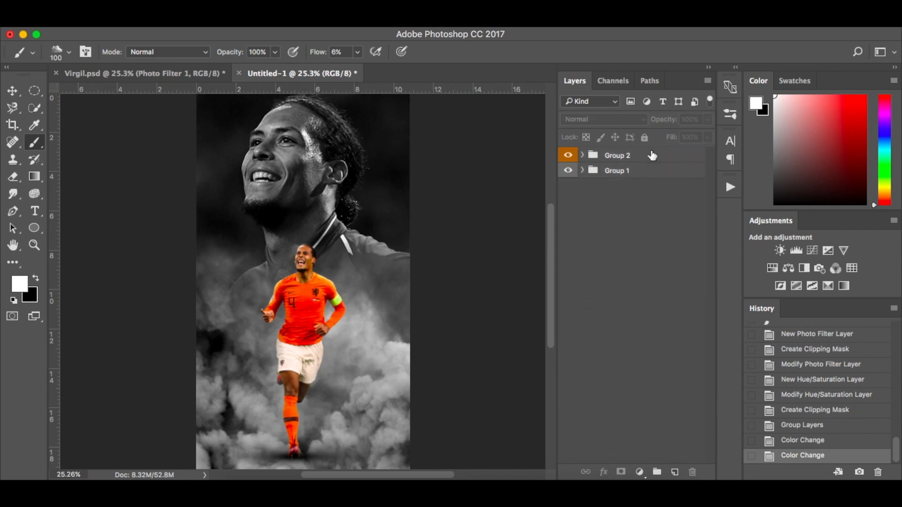
# Rename Group 1 to Background and Group 2 to Virgil
pyautogui.doubleClick(621, 170)
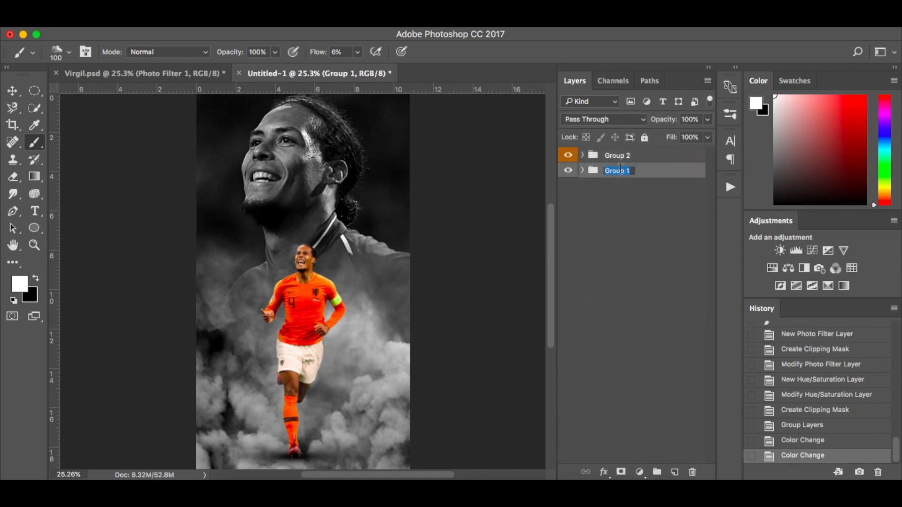
pyautogui.write('Background')
pyautogui.press('Return')
pyautogui.doubleClick(623, 156)
pyautogui.write('B')
pyautogui.press('BackSpace')
pyautogui.write('Virgil')
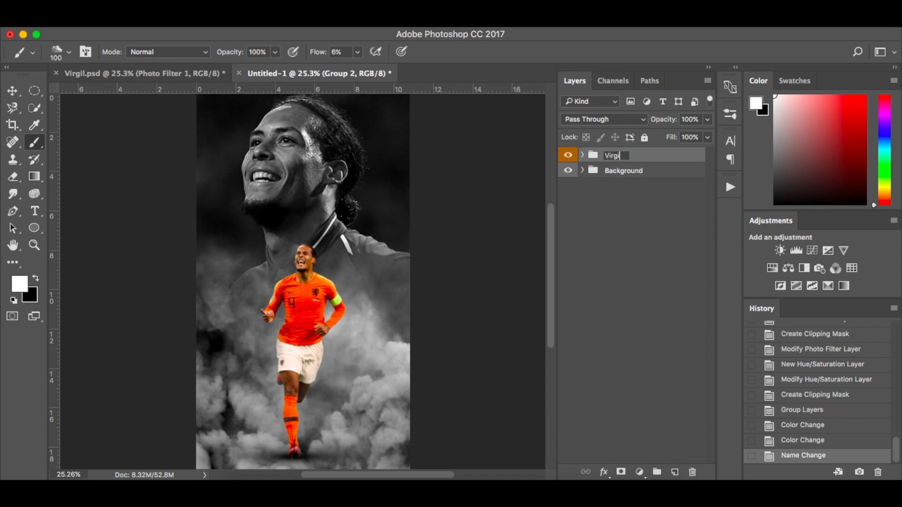
pyautogui.press('Return')
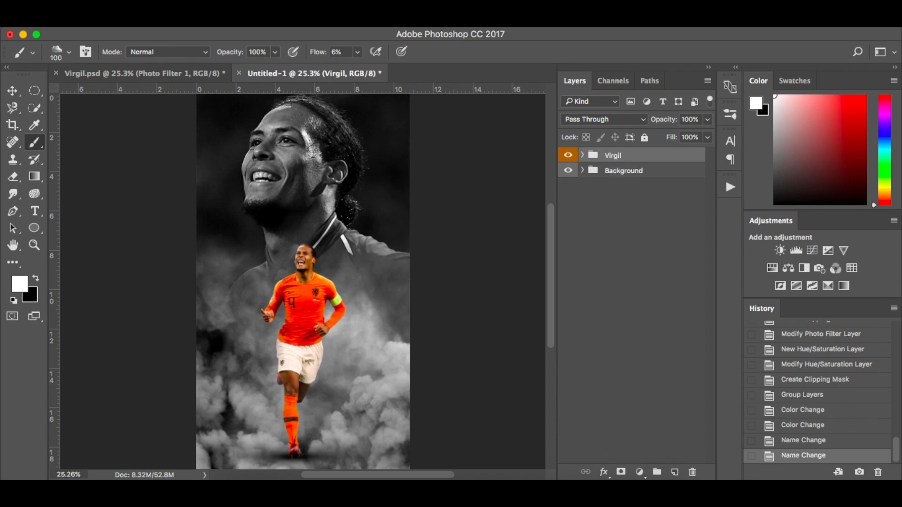
# Add a white 80 pt Berthold Akzidenz Grotesk text reading VVD on a new layer between the Background and Virgil groups, behind the player's head
pyautogui.click(663, 175)
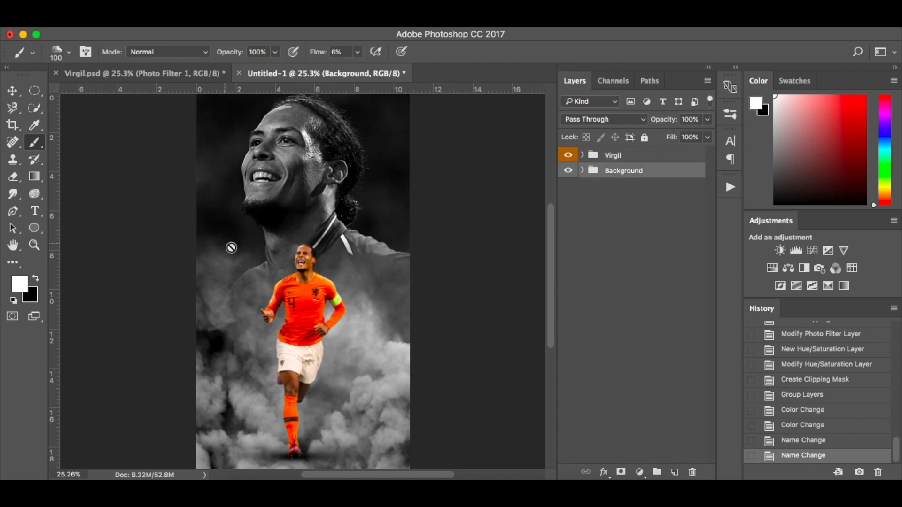
pyautogui.click(675, 472)
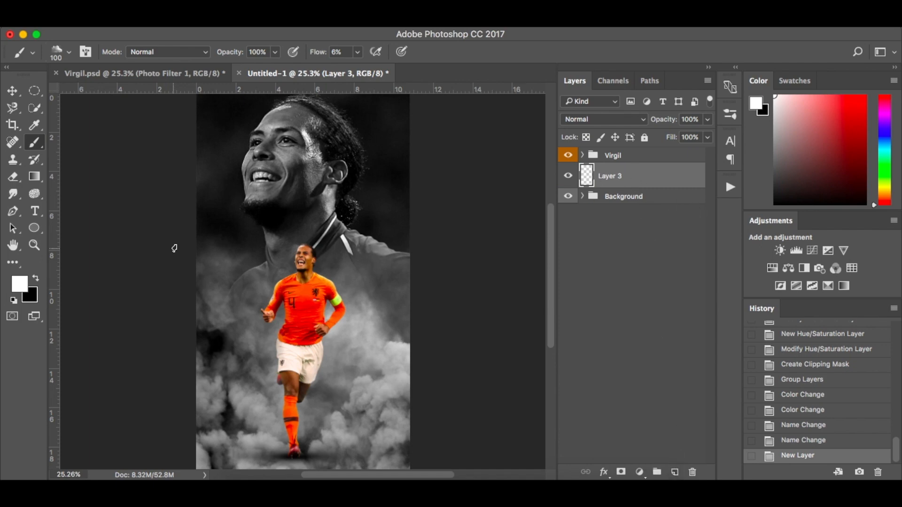
pyautogui.press('t')
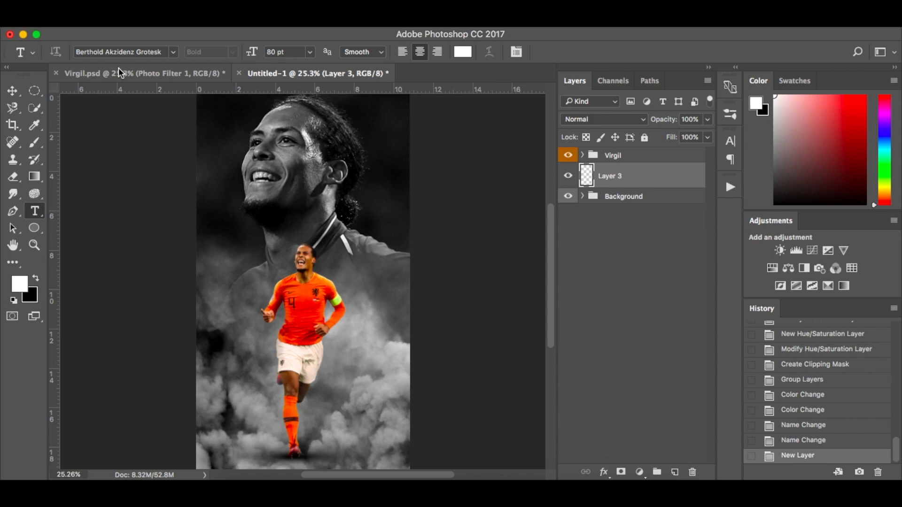
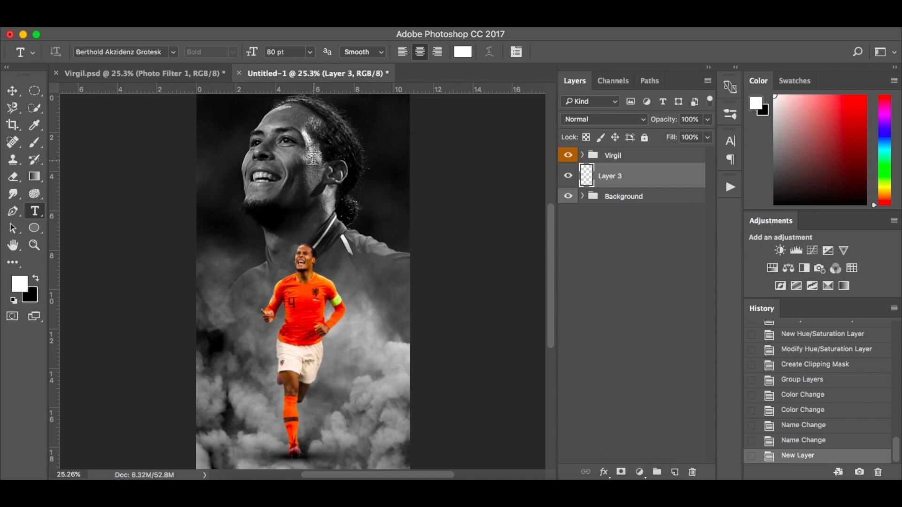
pyautogui.click(289, 247)
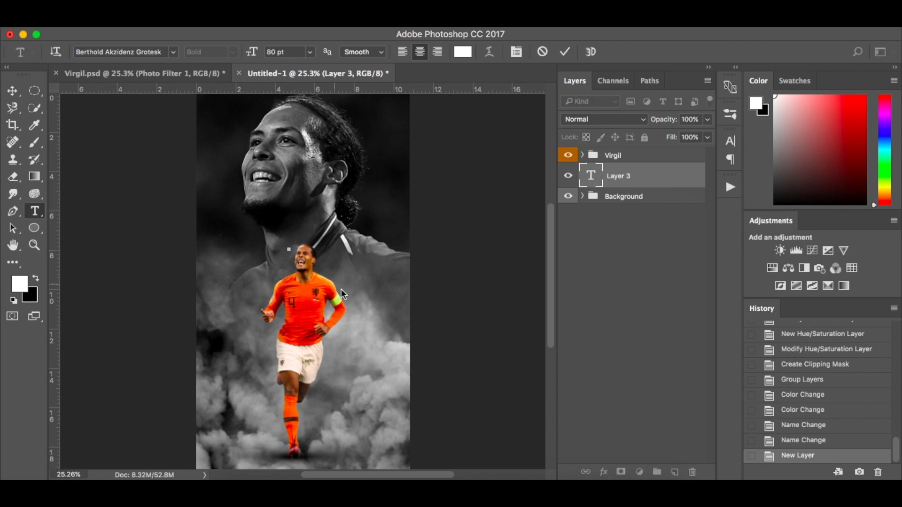
pyautogui.write('VD')
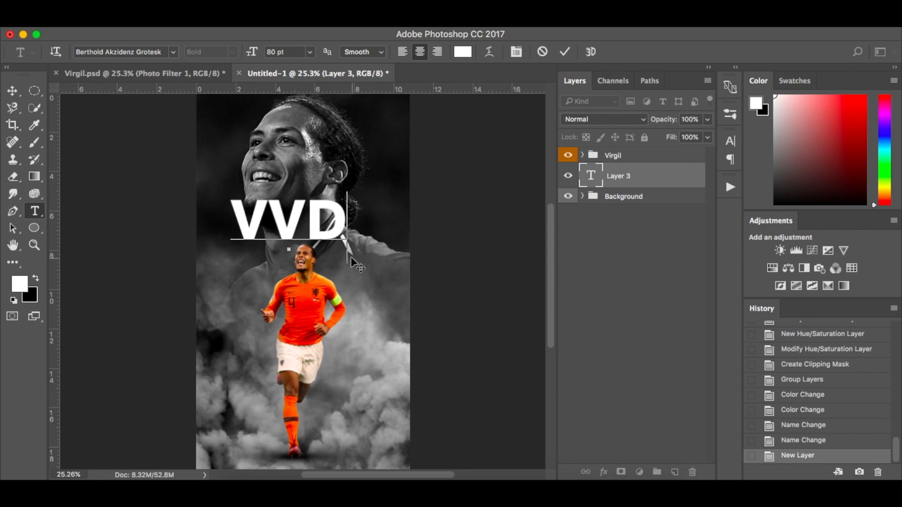
pyautogui.moveTo(353, 262); pyautogui.dragTo(368, 278)
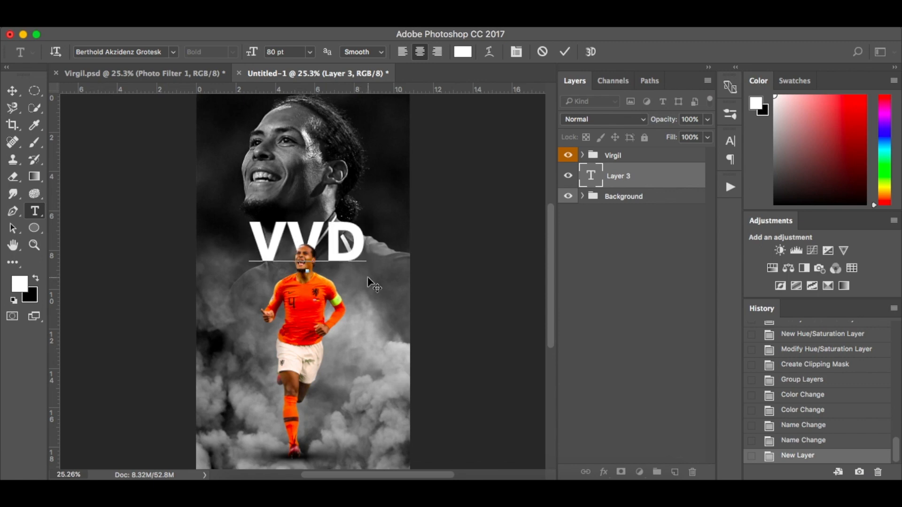
# Compare the VVD text with the finished Virgil.psd poster and shift it slightly upward behind the player's head to match
pyautogui.click(213, 74)
pyautogui.click(268, 74)
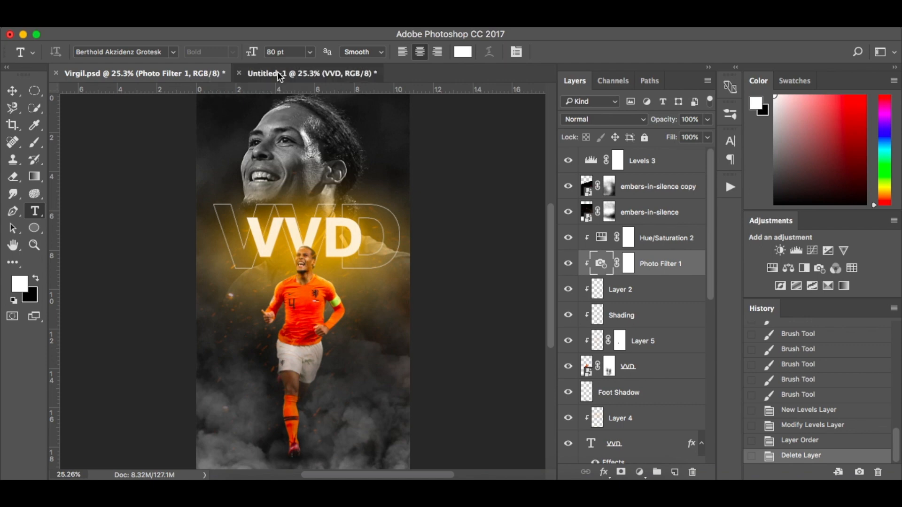
pyautogui.press('v')
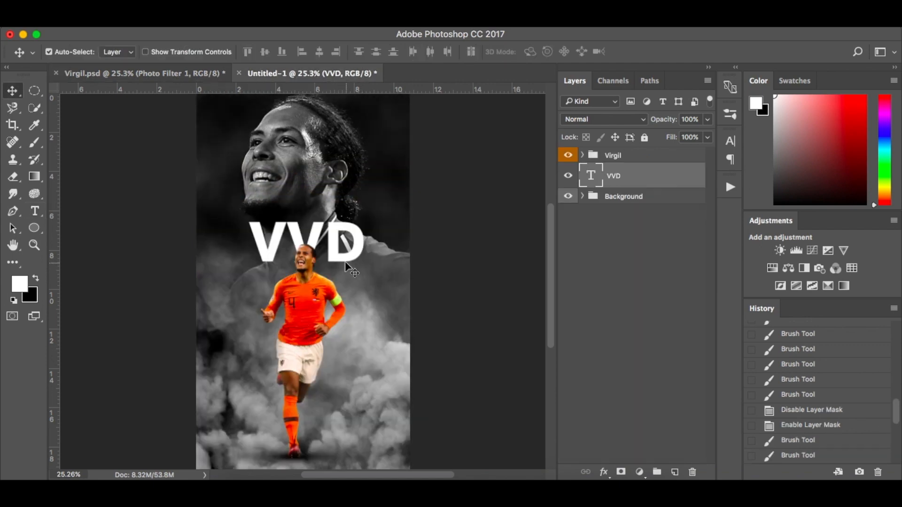
pyautogui.moveTo(345, 255); pyautogui.dragTo(345, 242)
pyautogui.hotkey('shift', 'Down')
pyautogui.hotkey('shift', 'Down')
pyautogui.hotkey('shift', 'Down')
pyautogui.hotkey('shift', 'Down')
pyautogui.hotkey('shift', 'Down')
pyautogui.hotkey('shift', 'Down')
pyautogui.hotkey('shift', 'Down')
pyautogui.hotkey('shift', 'Down')
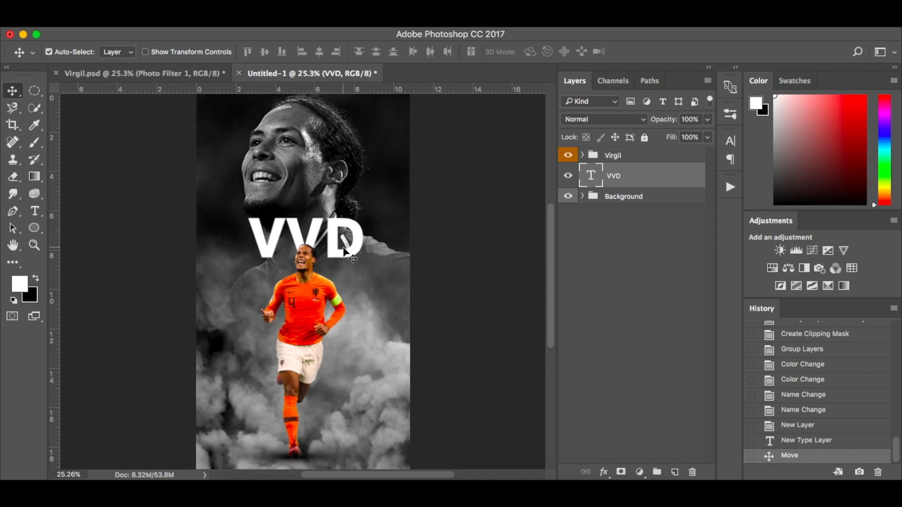
pyautogui.doubleClick(670, 175)
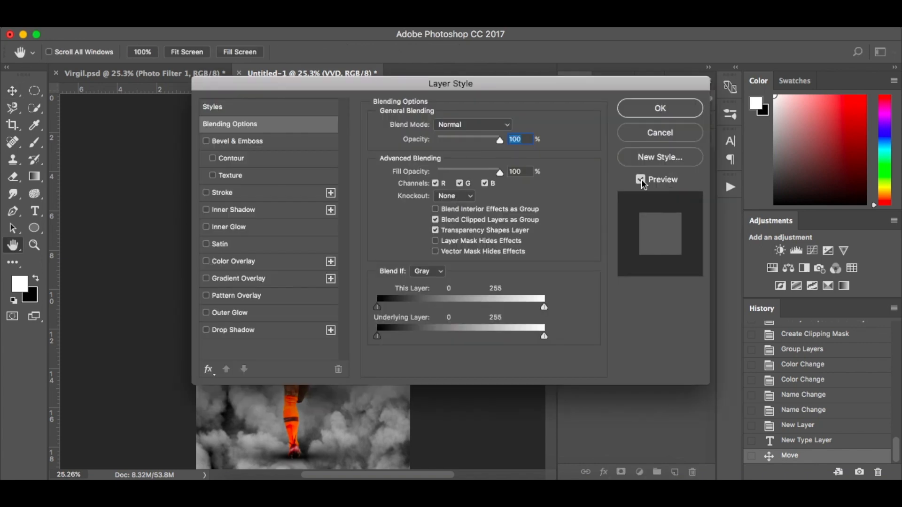
pyautogui.click(252, 210)
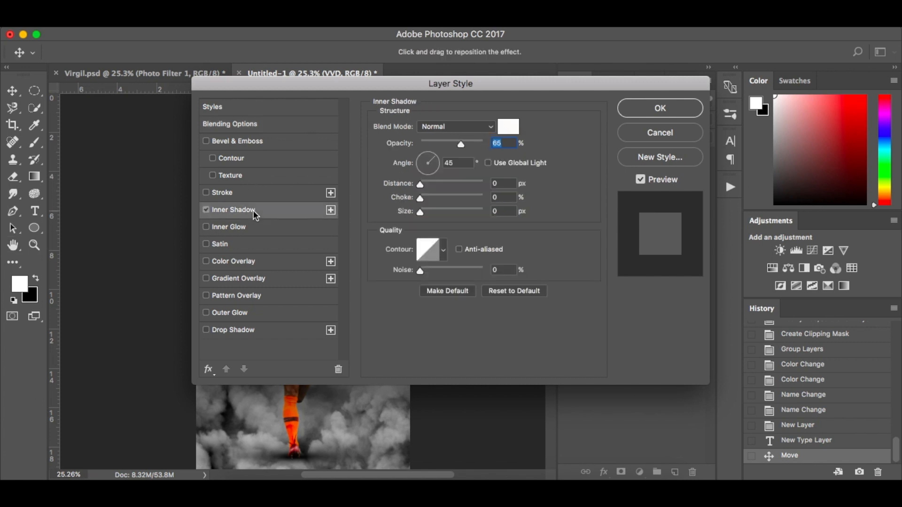
pyautogui.click(249, 228)
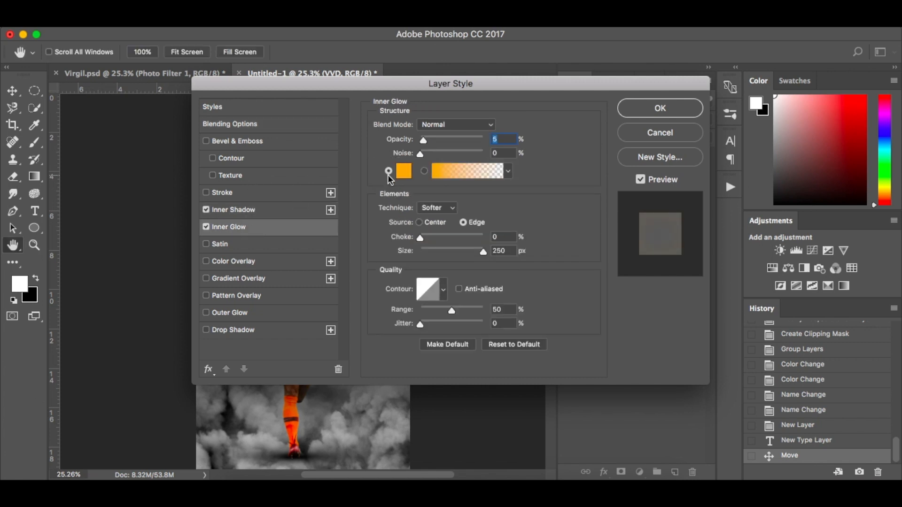
pyautogui.click(206, 210)
pyautogui.click(206, 313)
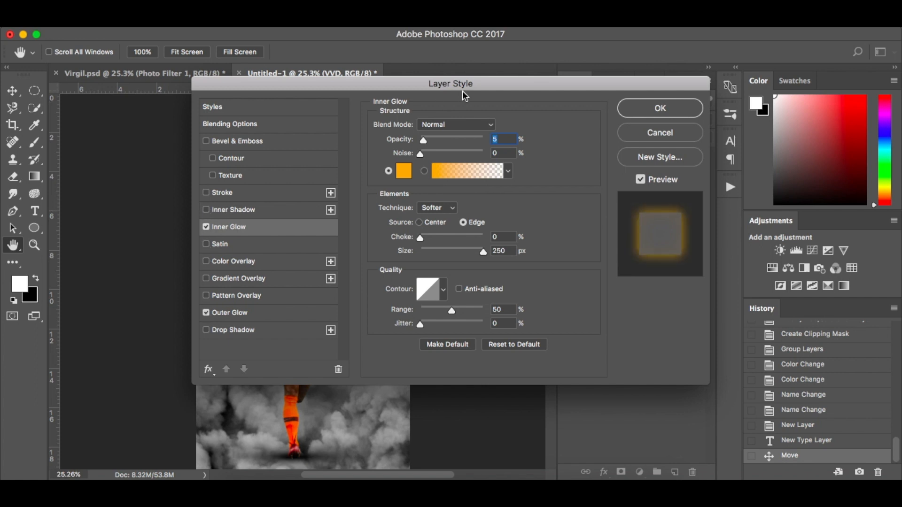
pyautogui.moveTo(475, 79); pyautogui.dragTo(652, 64)
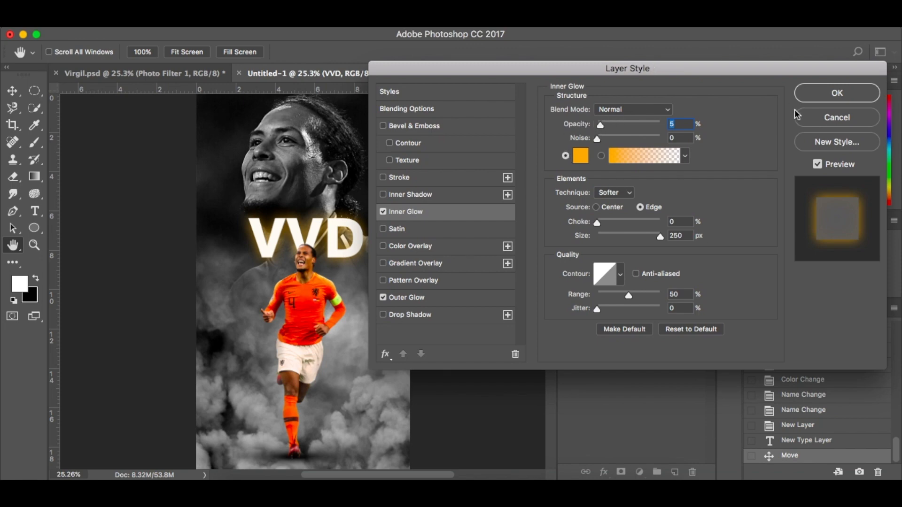
pyautogui.click(814, 119)
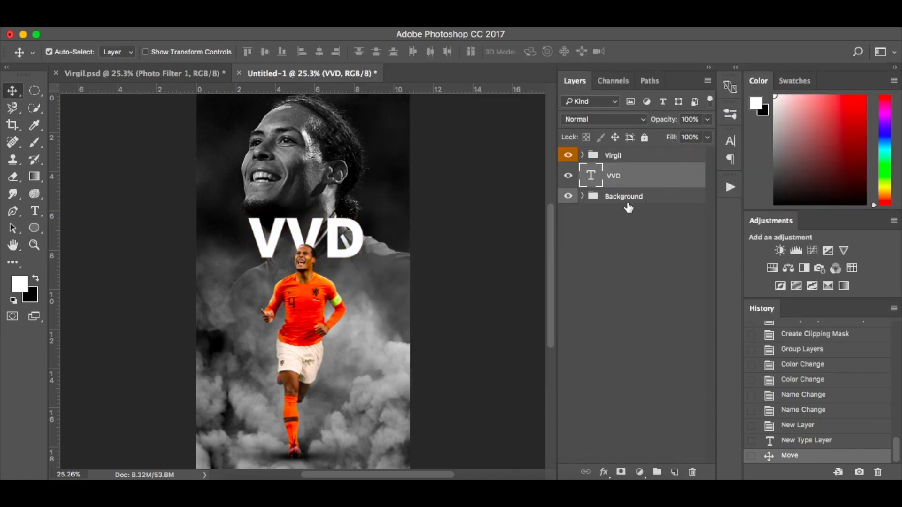
# Add an Inner Glow to the VVD text in orange f3ab20 with 5% opacity and a size of 250 px
pyautogui.doubleClick(665, 175)
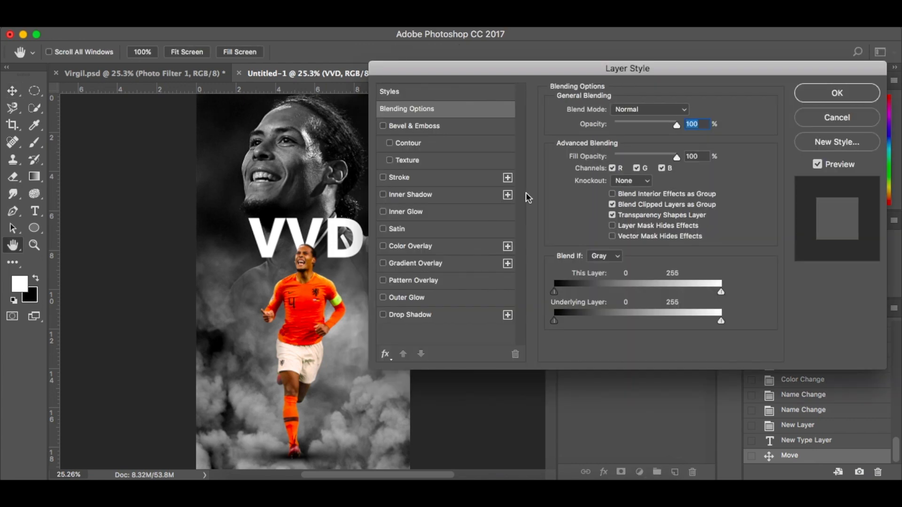
pyautogui.click(432, 213)
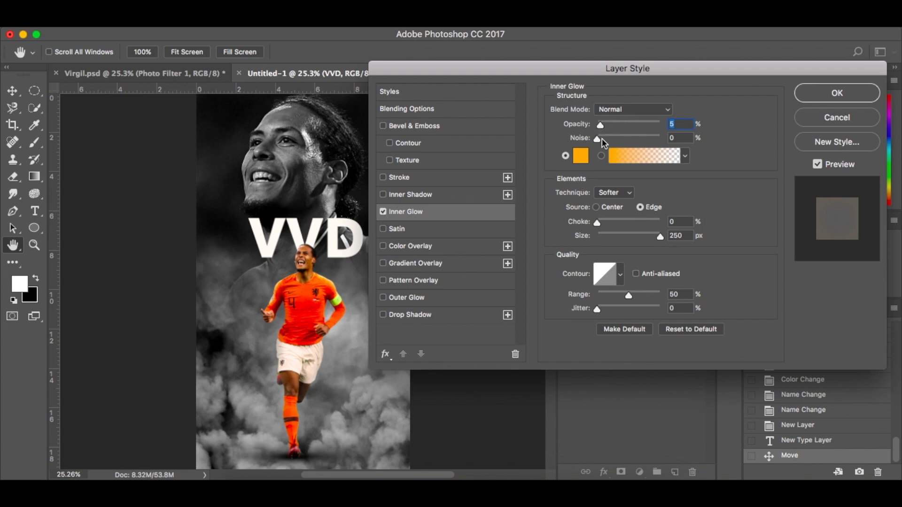
pyautogui.click(581, 157)
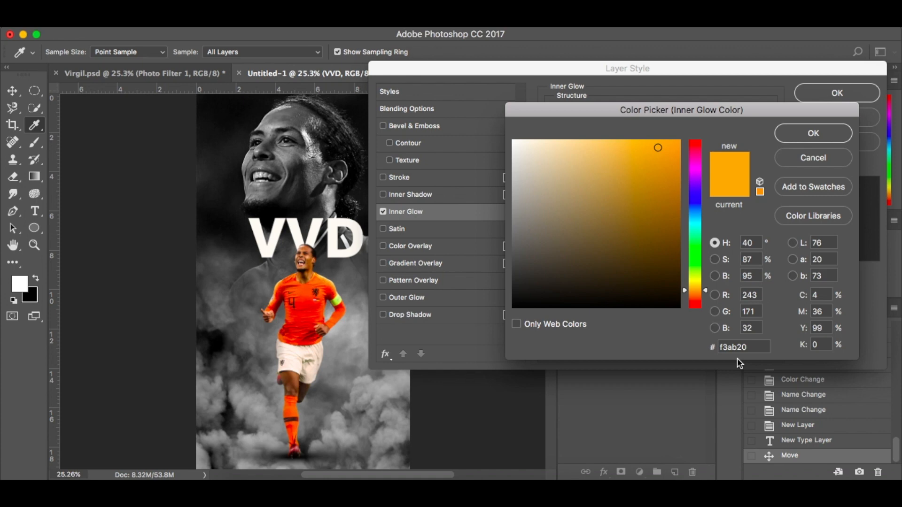
pyautogui.click(797, 134)
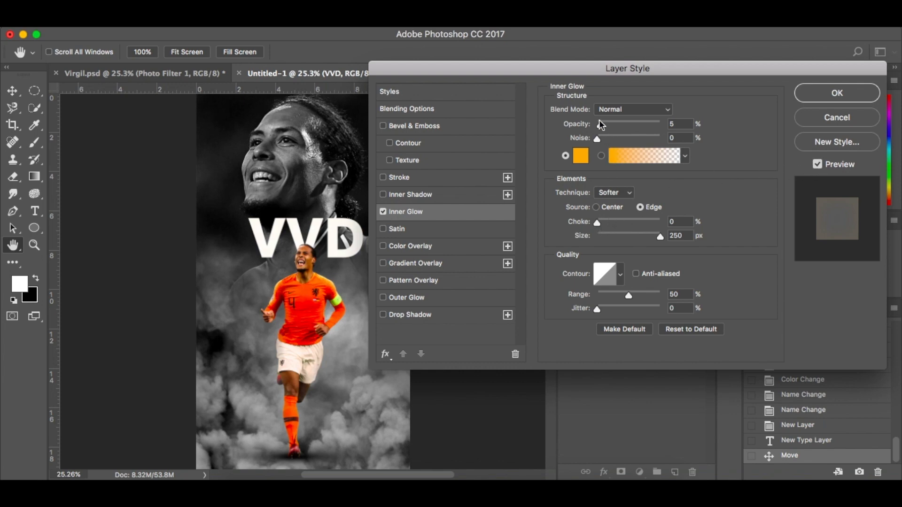
pyautogui.moveTo(600, 124)
pyautogui.mouseDown()
pyautogui.moveTo(610, 125)
pyautogui.moveTo(600, 125)
pyautogui.mouseUp()
pyautogui.click(820, 96)
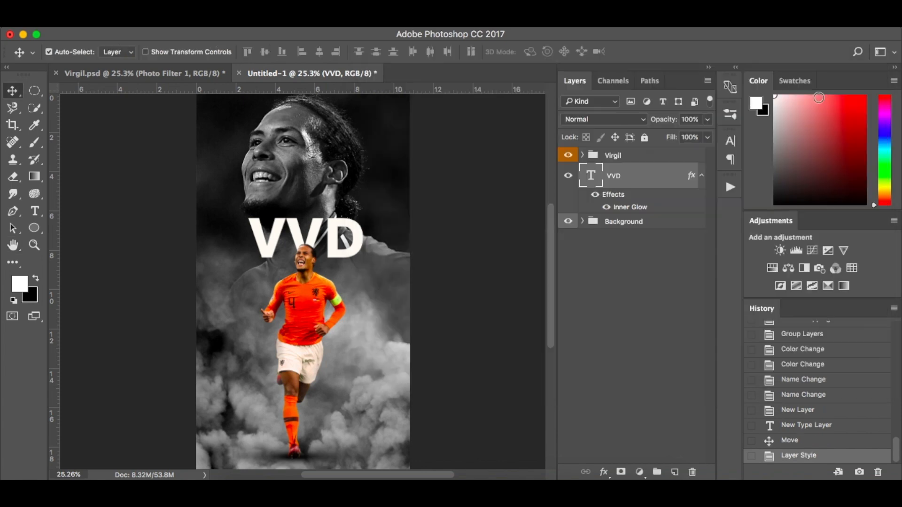
# Add an orange Outer Glow with 36% opacity and an enlarged size to the VVD text, and compare it with the finished Virgil.psd poster
pyautogui.doubleClick(667, 172)
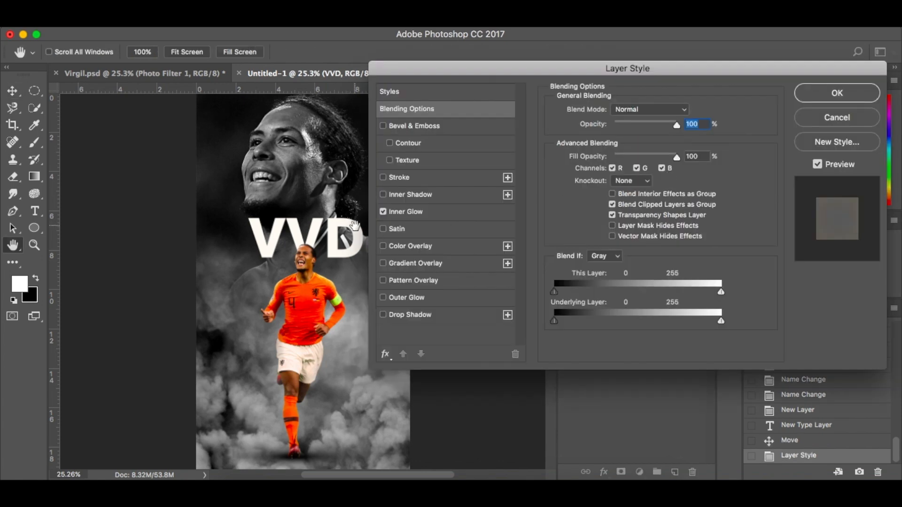
pyautogui.click(403, 298)
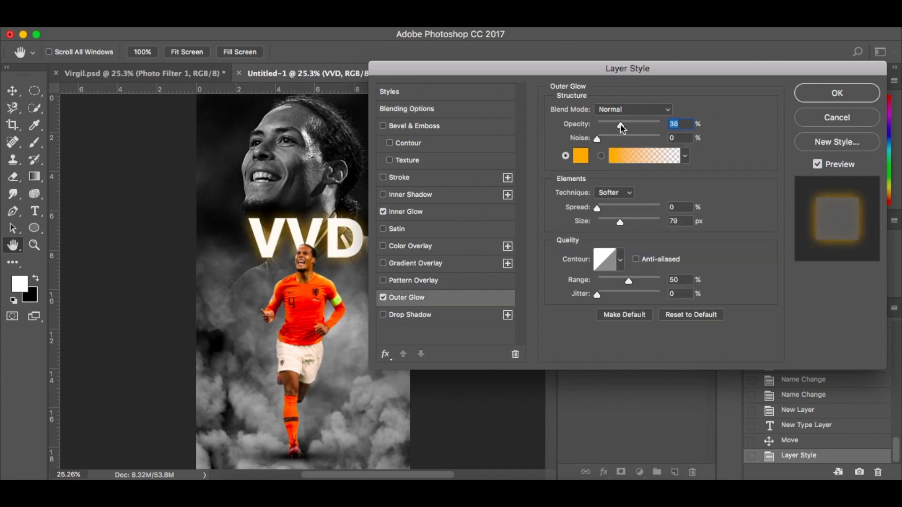
pyautogui.moveTo(621, 124); pyautogui.dragTo(620, 125)
pyautogui.moveTo(619, 224); pyautogui.dragTo(634, 224)
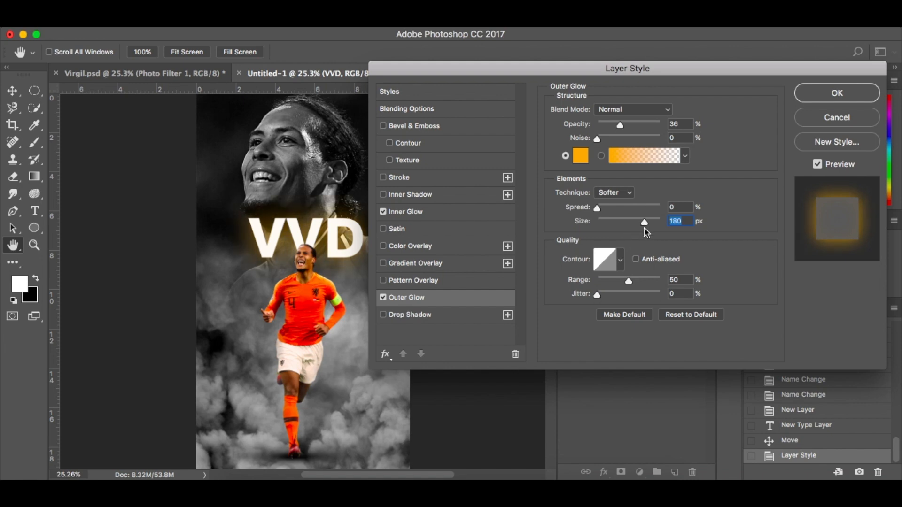
pyautogui.moveTo(643, 227); pyautogui.dragTo(637, 226)
pyautogui.moveTo(638, 227); pyautogui.dragTo(635, 228)
pyautogui.click(825, 104)
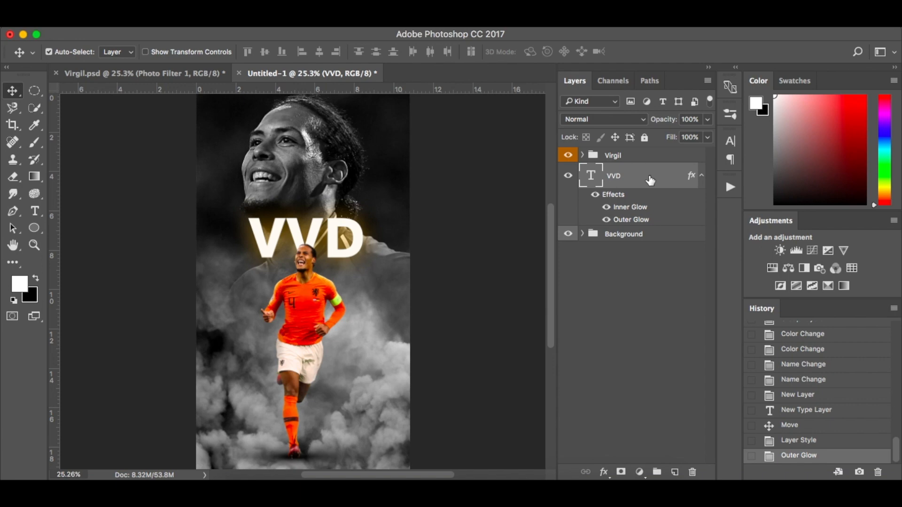
pyautogui.click(160, 75)
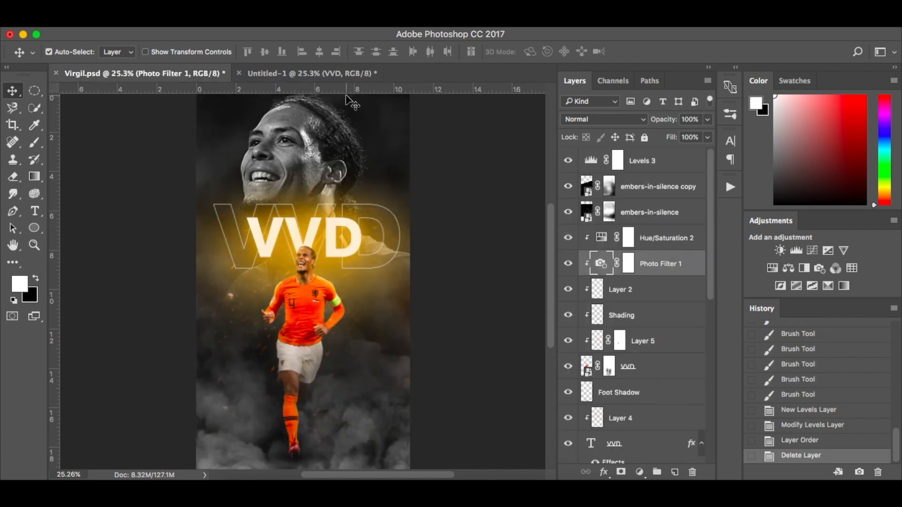
pyautogui.click(343, 74)
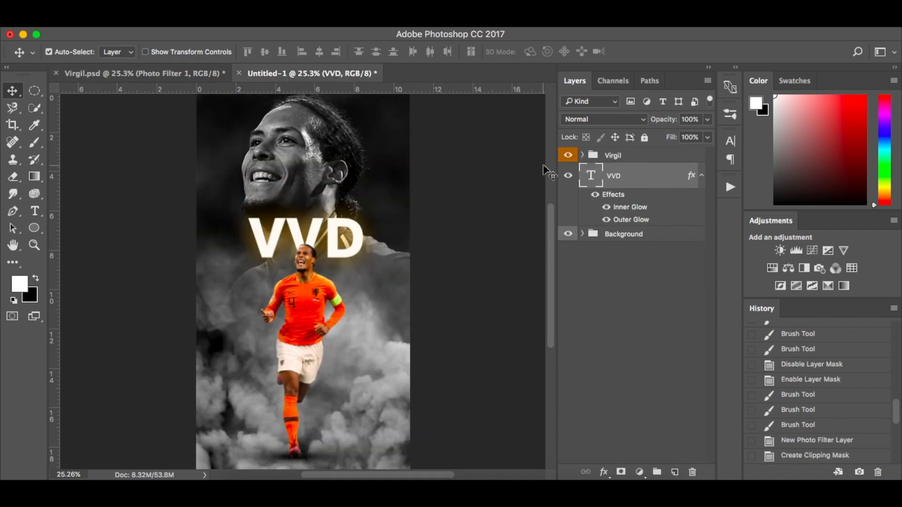
# Add a second white Berthold Akzidenz Grotesk text reading VVD across the large portrait's face
pyautogui.press('t')
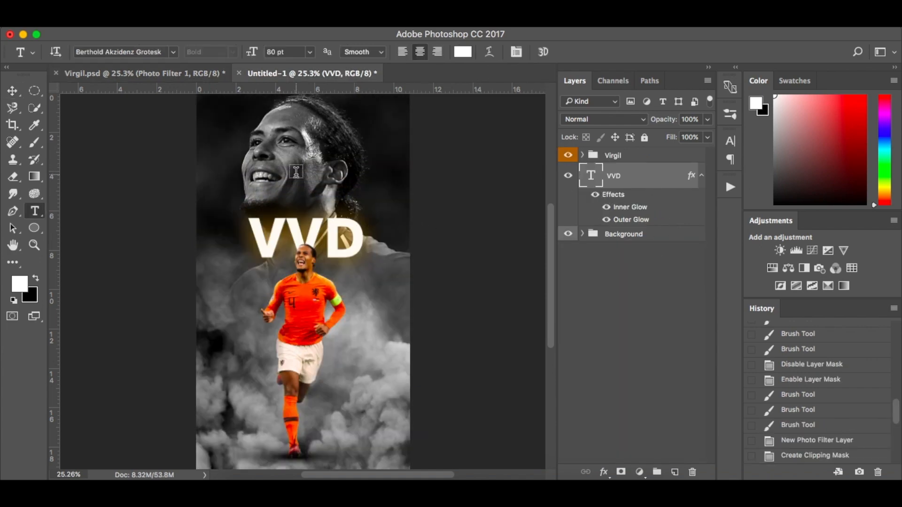
pyautogui.click(296, 173)
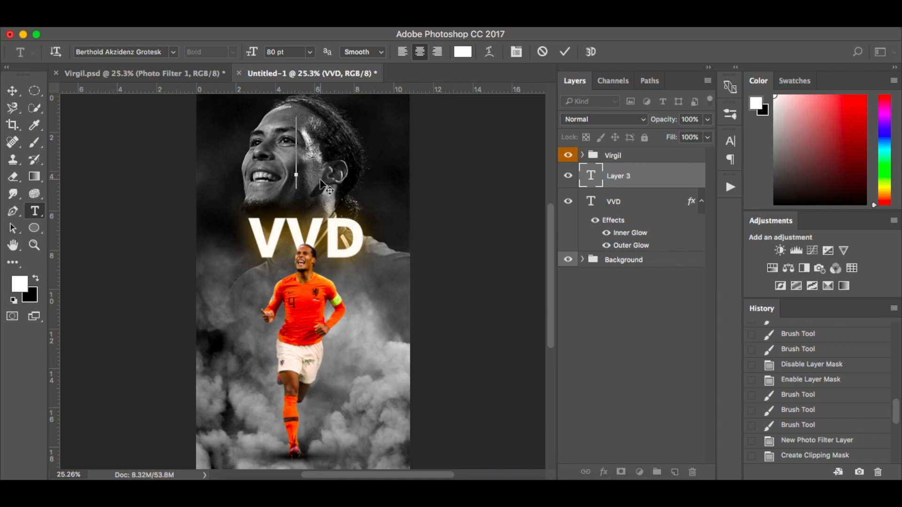
pyautogui.write('VVD')
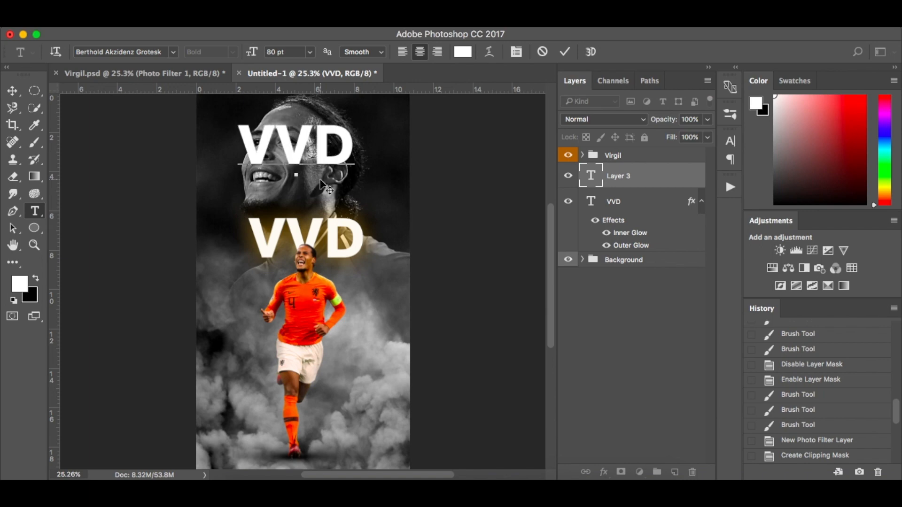
# Set the new VVD text to 130 pt and place its layer directly below the glowing VVD layer
pyautogui.hotkey('ctrl', 'a')
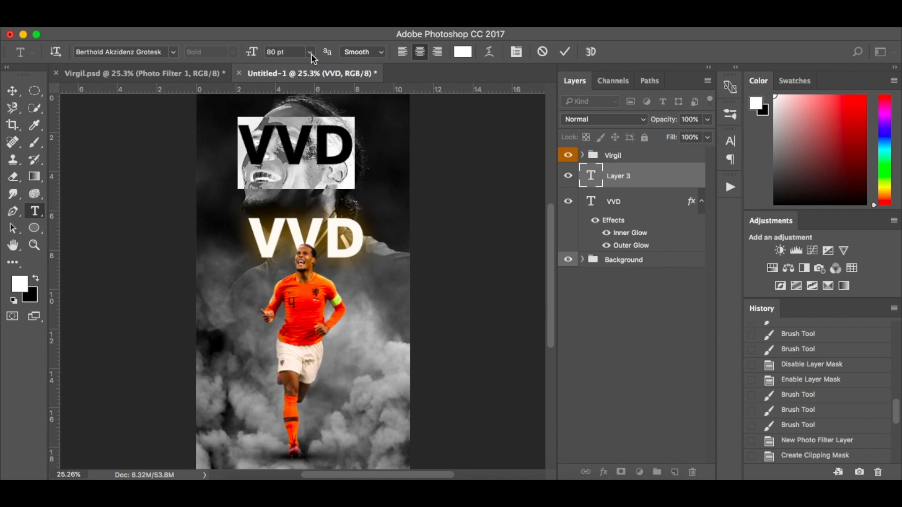
pyautogui.click(308, 53)
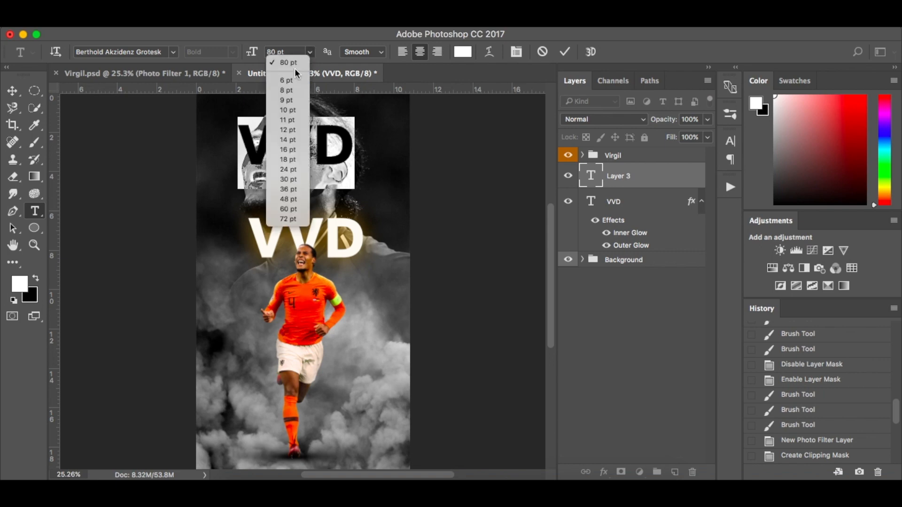
pyautogui.click(282, 52)
pyautogui.write('1')
pyautogui.press('Return')
pyautogui.write('30')
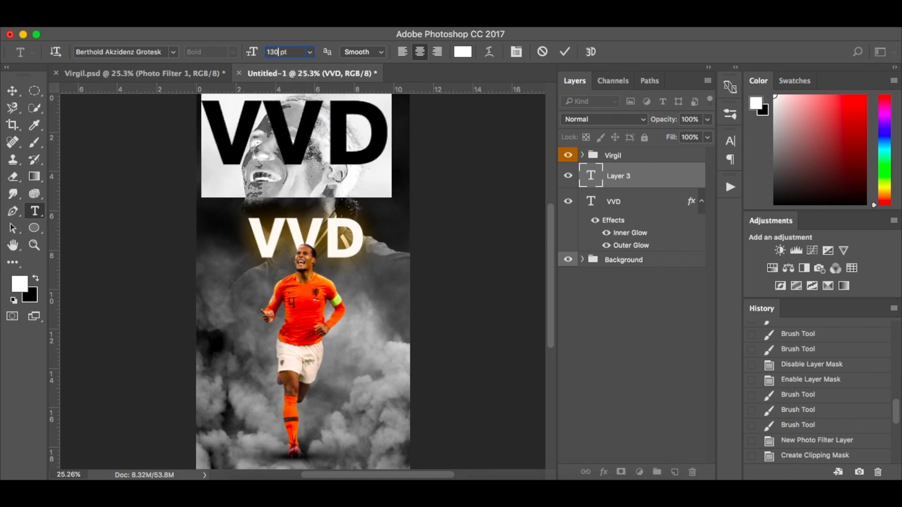
pyautogui.click(316, 140)
pyautogui.moveTo(374, 197); pyautogui.dragTo(387, 222)
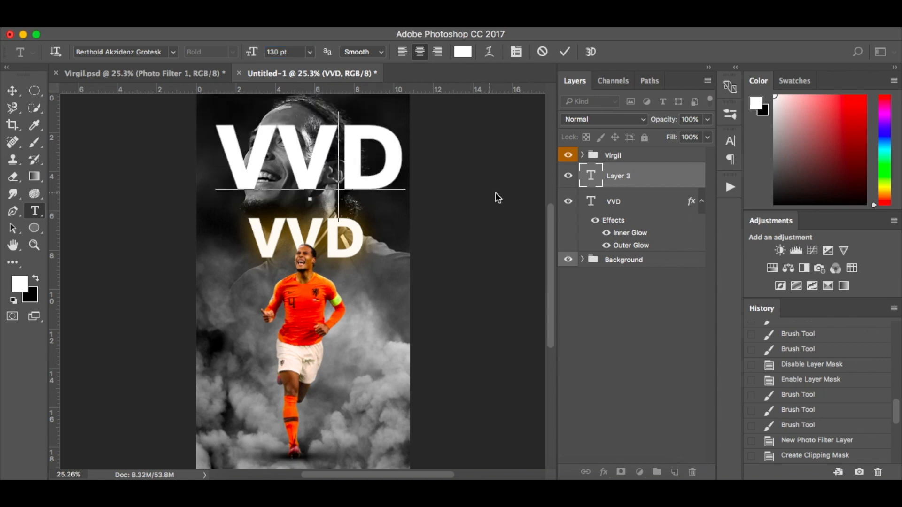
pyautogui.click(684, 180)
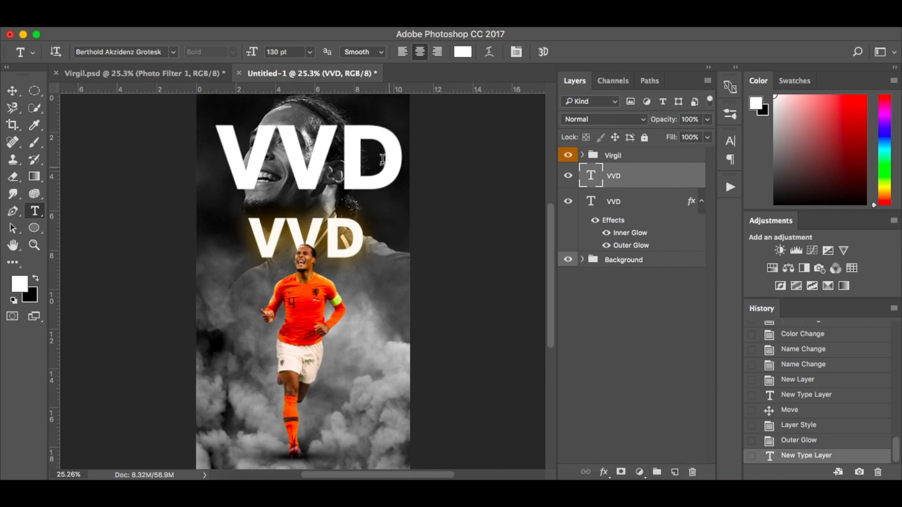
pyautogui.moveTo(654, 182); pyautogui.dragTo(659, 255)
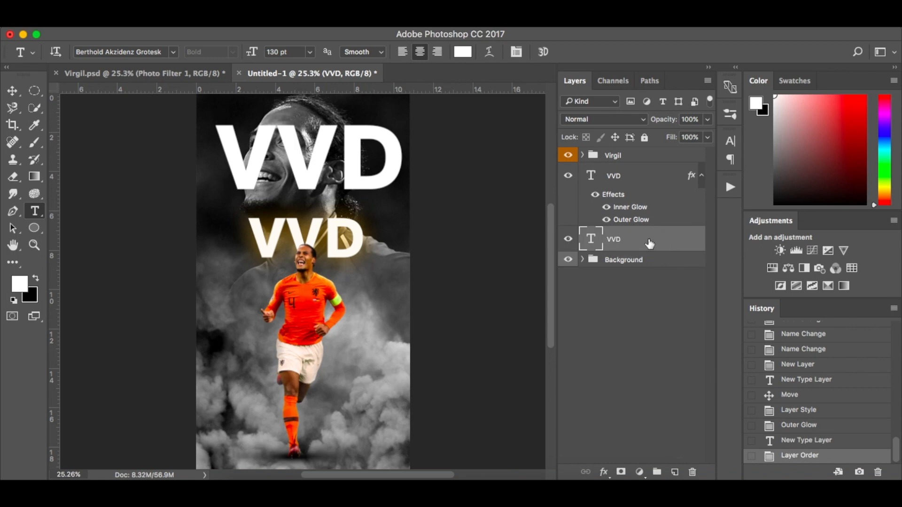
# Add a white outside Stroke of 2 px at 100% opacity to the larger VVD text
pyautogui.doubleClick(649, 240)
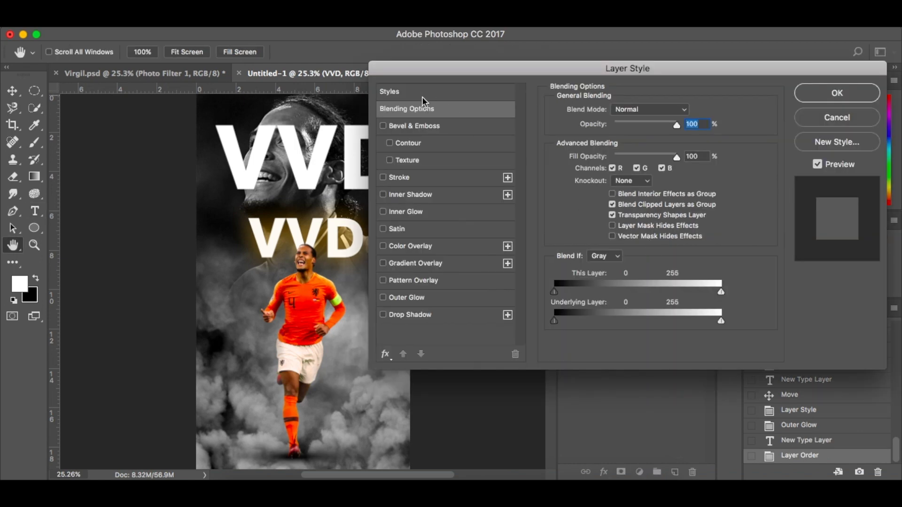
pyautogui.press('BackSpace')
pyautogui.moveTo(679, 156)
pyautogui.mouseDown()
pyautogui.moveTo(617, 157)
pyautogui.moveTo(676, 160)
pyautogui.mouseUp()
pyautogui.click(430, 181)
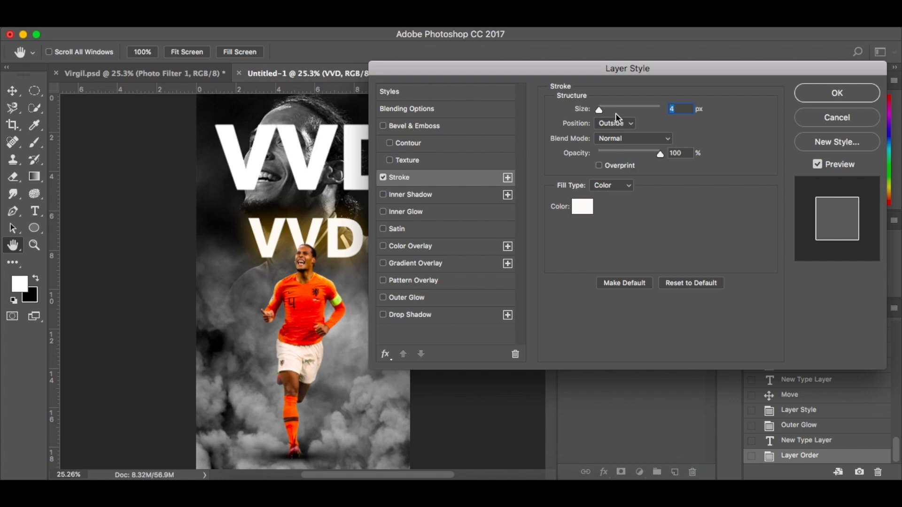
pyautogui.press('Down')
pyautogui.press('Down')
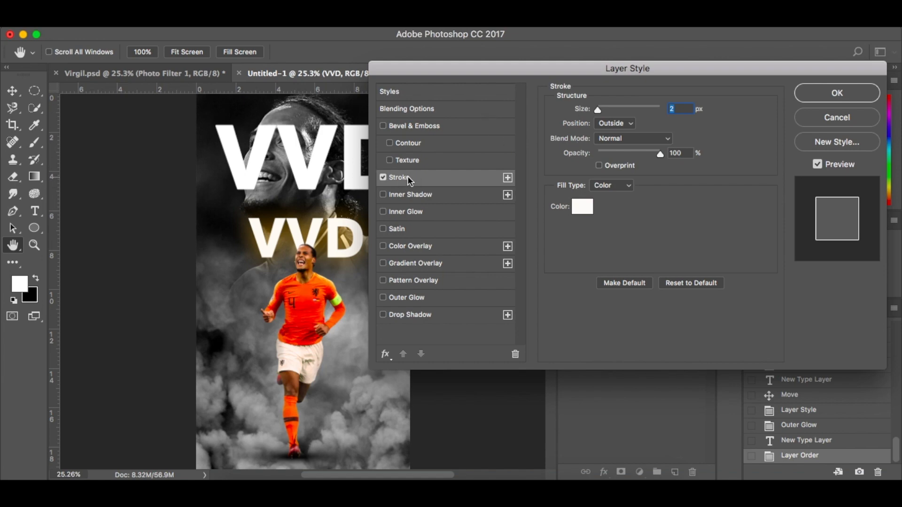
# Reduce the larger VVD text's fill opacity to 0% so only its stroke outline shows
pyautogui.click(447, 109)
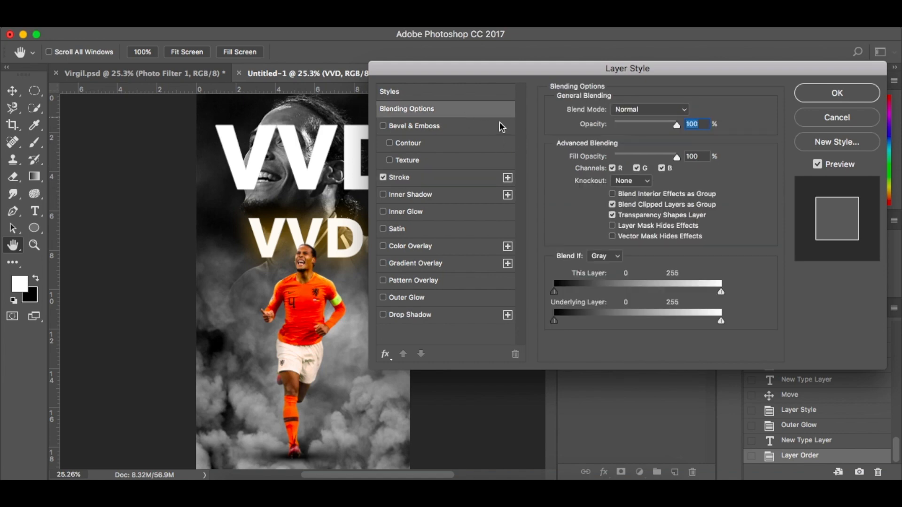
pyautogui.moveTo(678, 158); pyautogui.dragTo(607, 169)
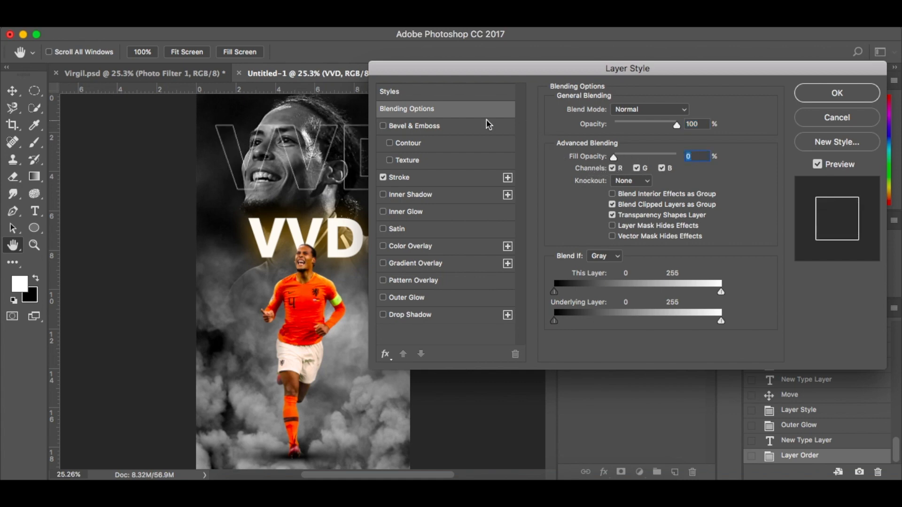
pyautogui.click(436, 178)
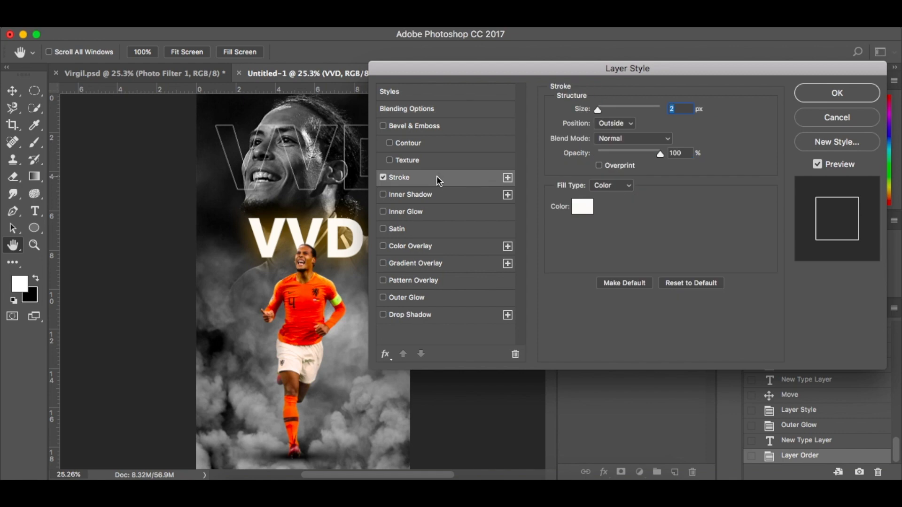
pyautogui.click(837, 93)
# Move the outlined VVD text down so it sits centred behind the smaller glowing VVD text
pyautogui.press('v')
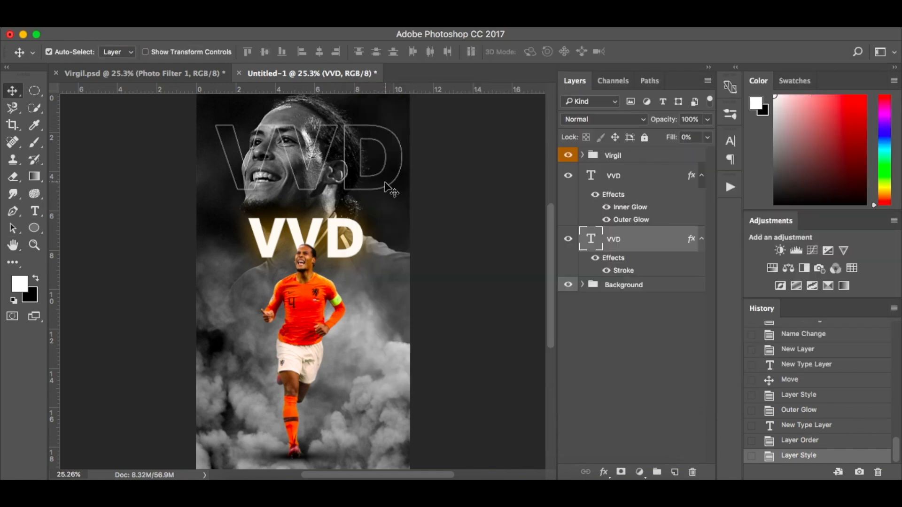
pyautogui.moveTo(383, 200); pyautogui.dragTo(381, 262)
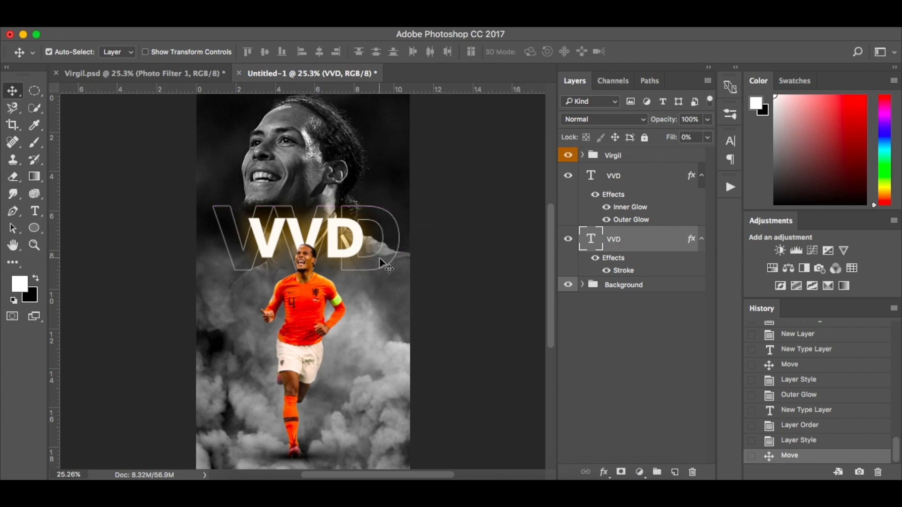
pyautogui.scroll(2, 348, 267)
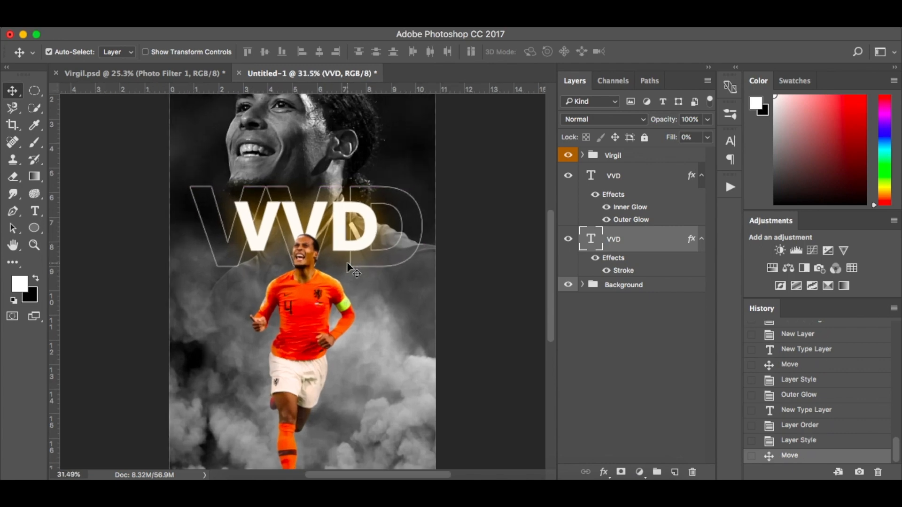
pyautogui.scroll(2, 350, 268)
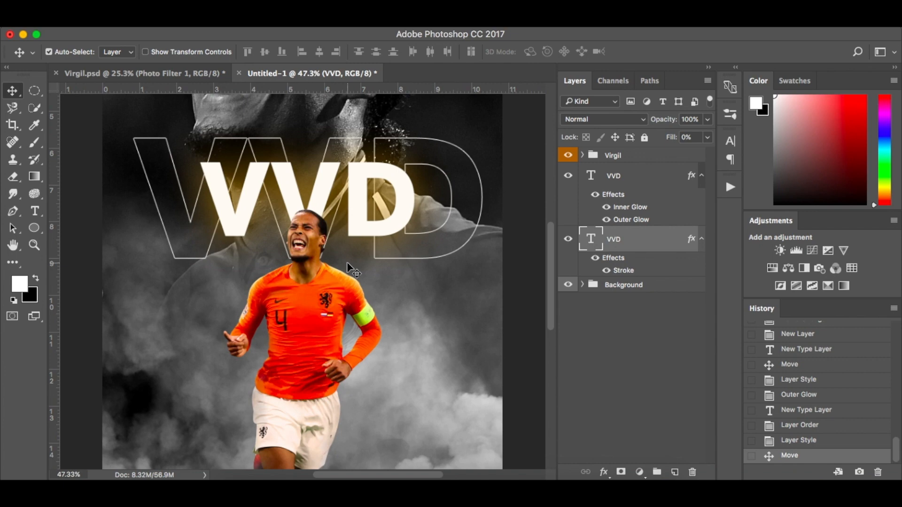
pyautogui.scroll(-3, 350, 268)
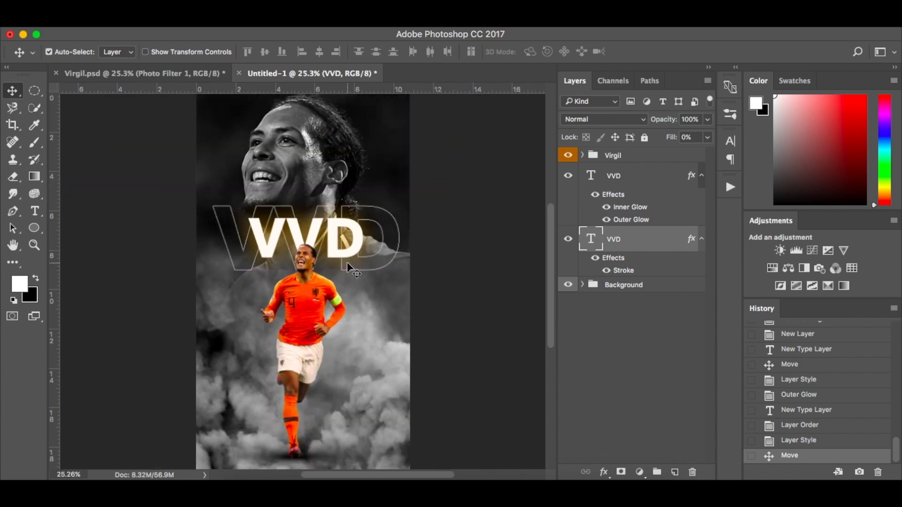
# Compare the outlined VVD text with the finished Virgil.psd poster and nudge it slightly up and to the right
pyautogui.click(192, 73)
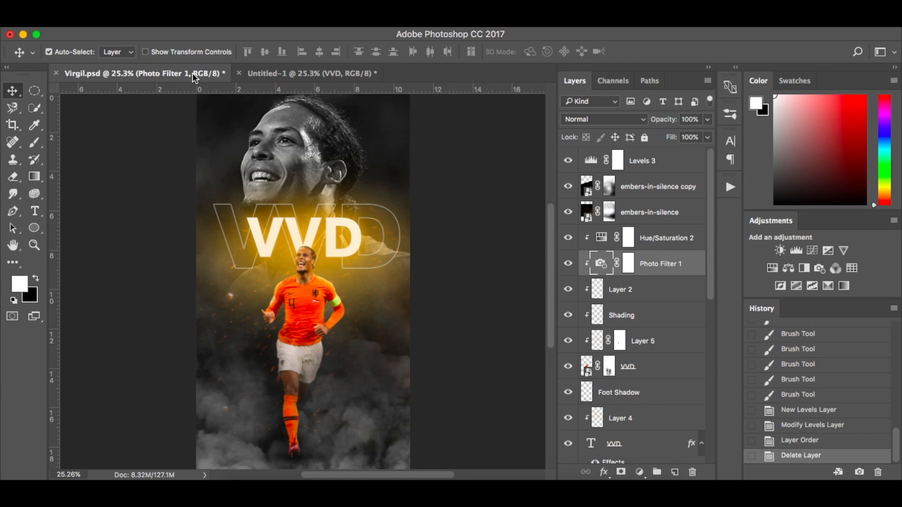
pyautogui.click(301, 71)
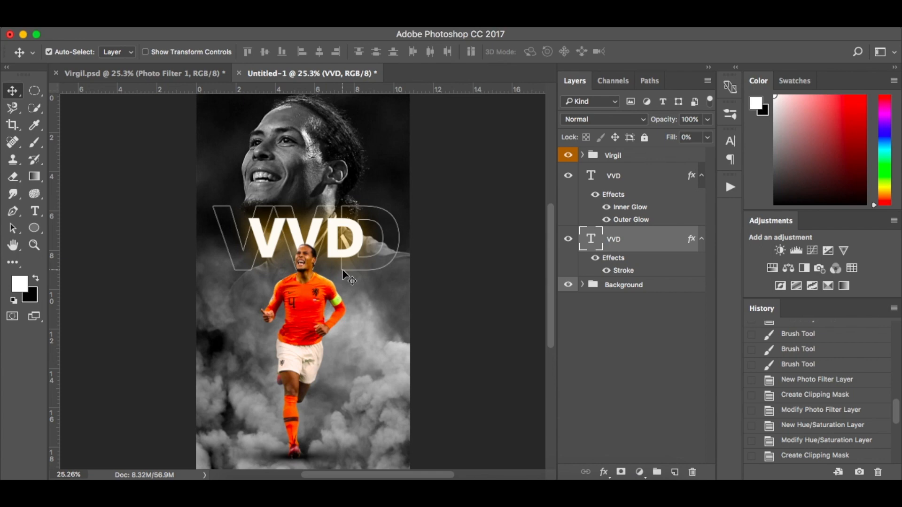
pyautogui.press('Up')
pyautogui.press('Up')
pyautogui.press('Up')
pyautogui.press('Up')
pyautogui.press('Up')
pyautogui.press('Up')
pyautogui.scroll(5, 347, 275)
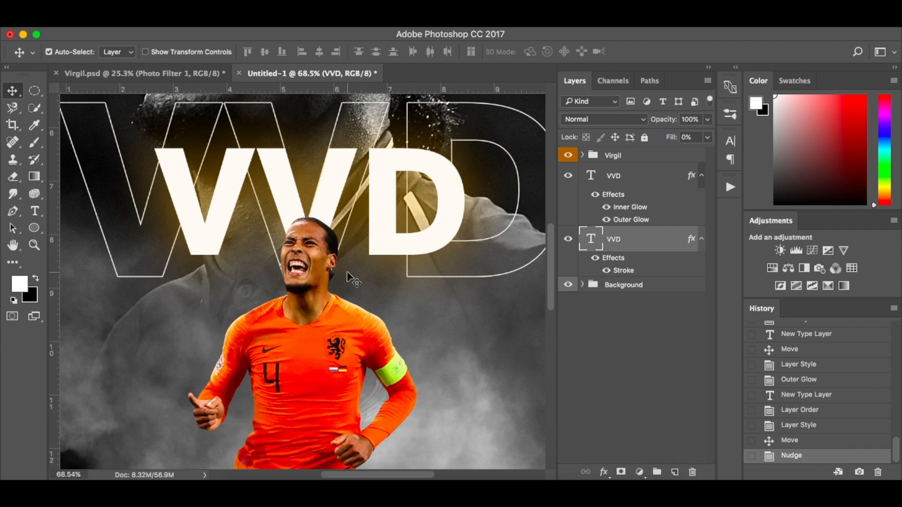
pyautogui.press('Right')
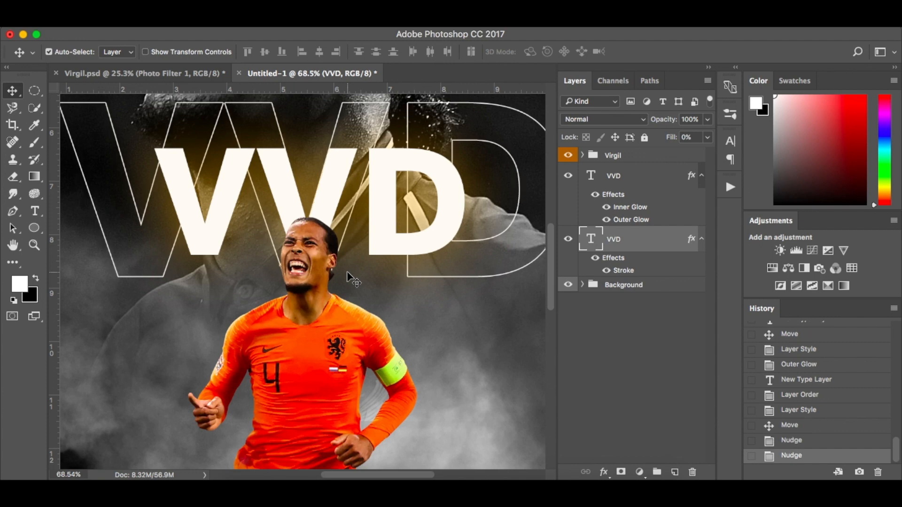
pyautogui.scroll(-5, 348, 274)
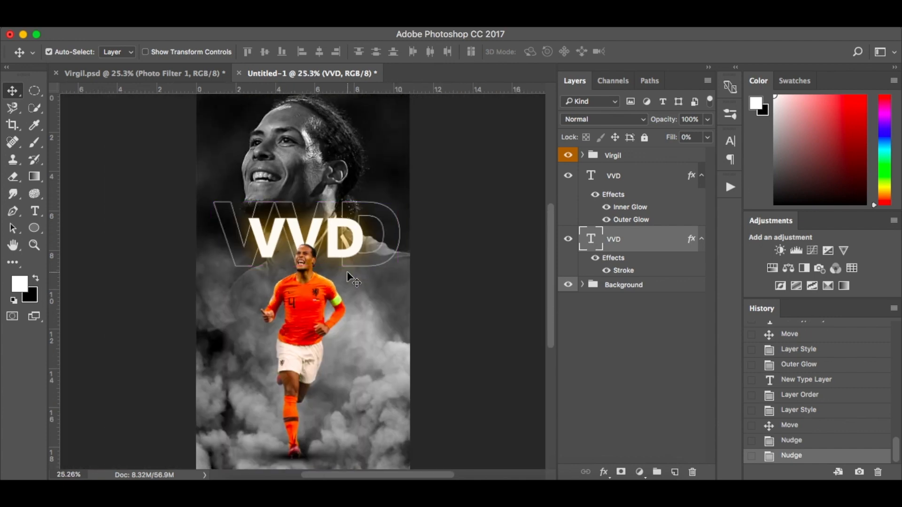
# Compare the poster with the finished Virgil.psd and review the glowing VVD text's Outer Glow settings without changing them
pyautogui.click(145, 72)
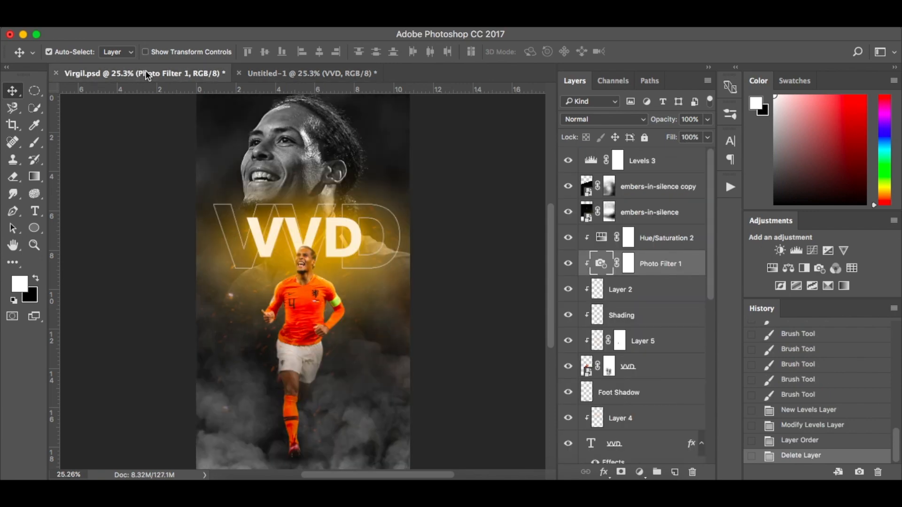
pyautogui.click(284, 74)
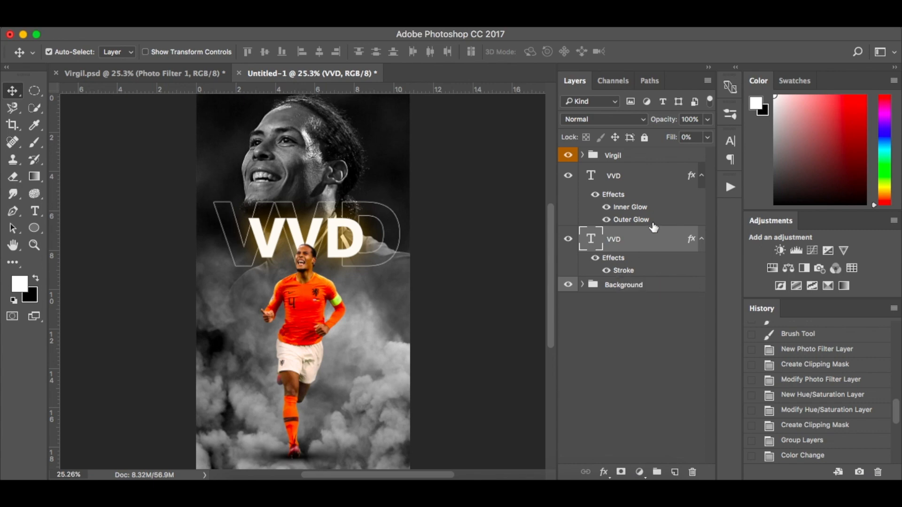
pyautogui.click(658, 178)
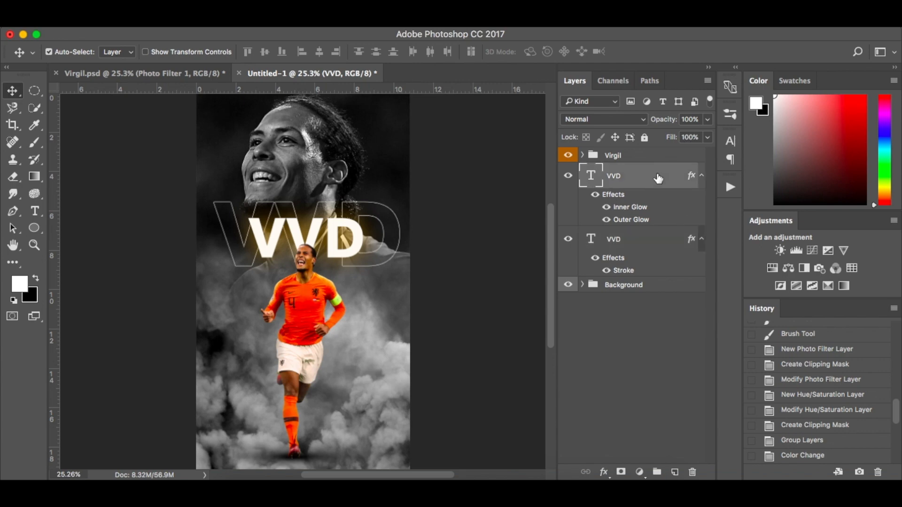
pyautogui.doubleClick(656, 174)
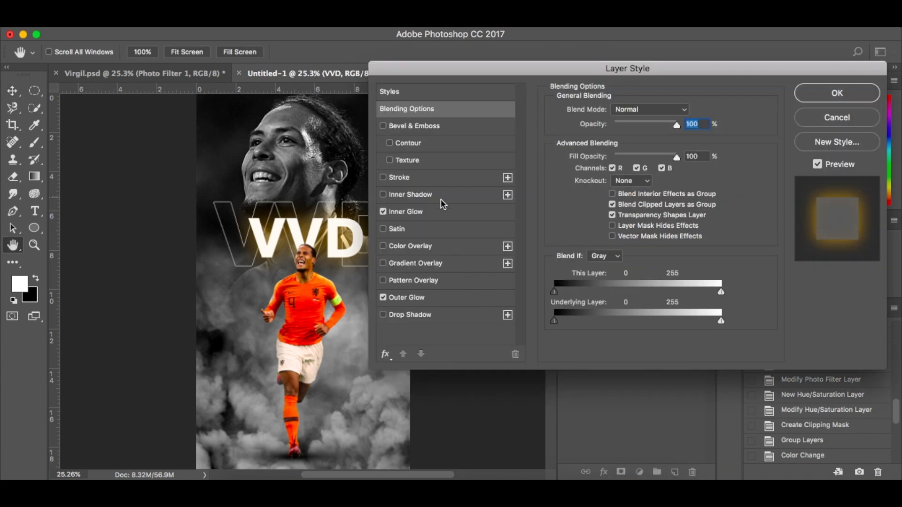
pyautogui.click(432, 298)
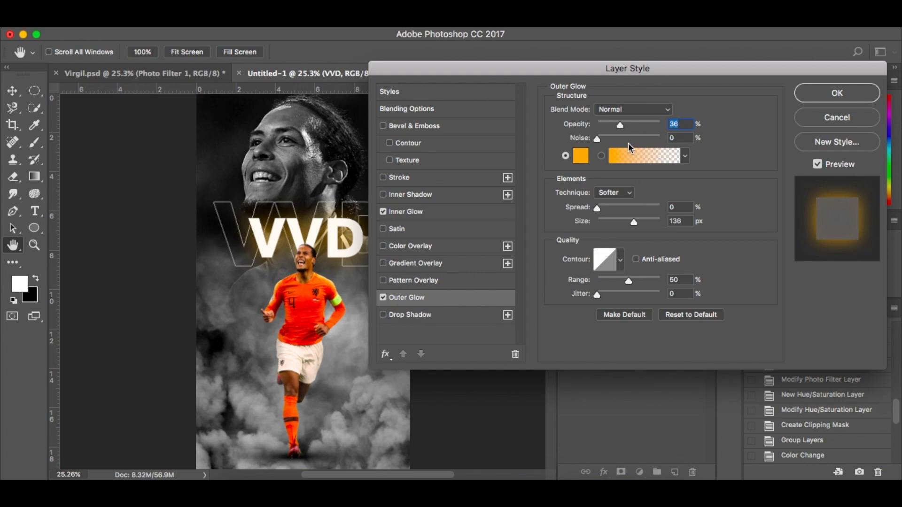
pyautogui.click(836, 118)
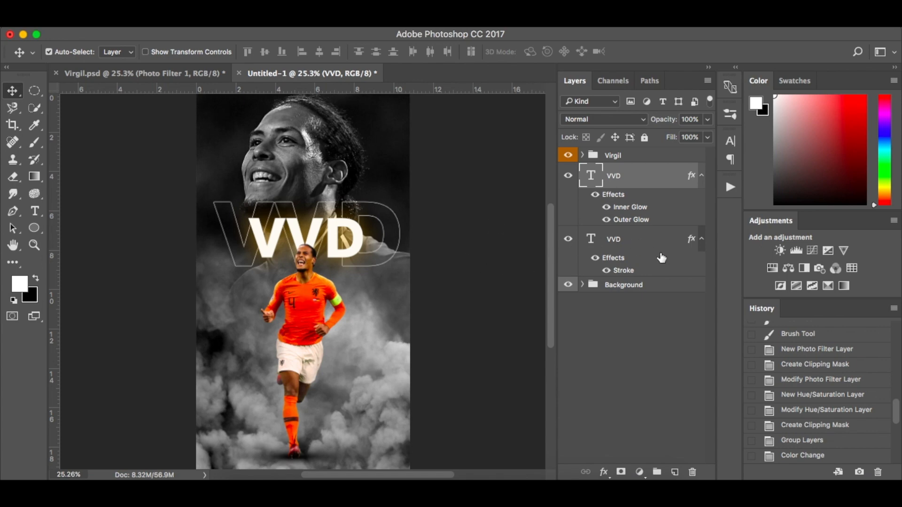
# Add a new layer directly above the Background group and set the foreground colour to f3ab20
pyautogui.click(663, 285)
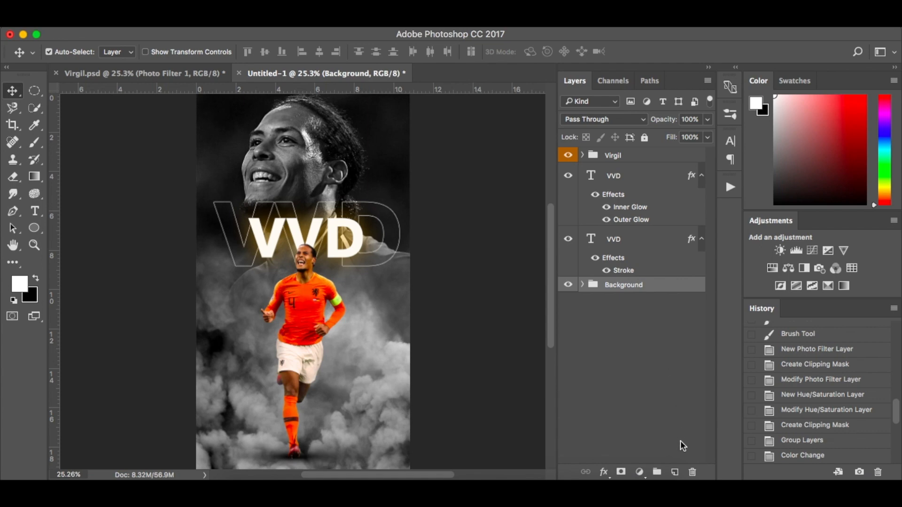
pyautogui.click(675, 472)
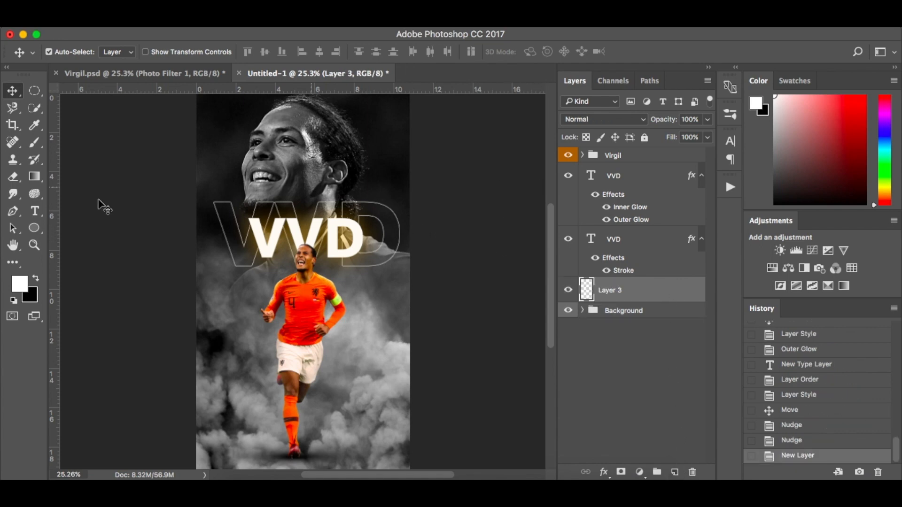
pyautogui.click(21, 285)
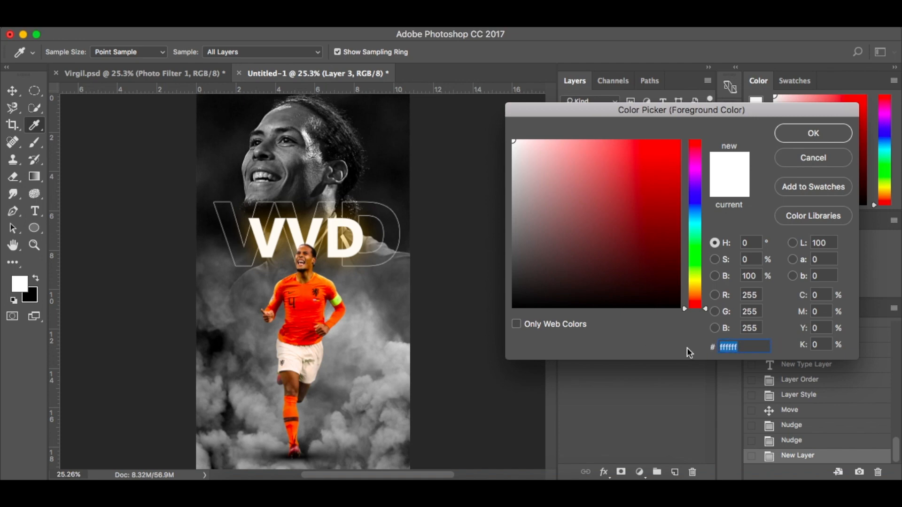
pyautogui.write('f3')
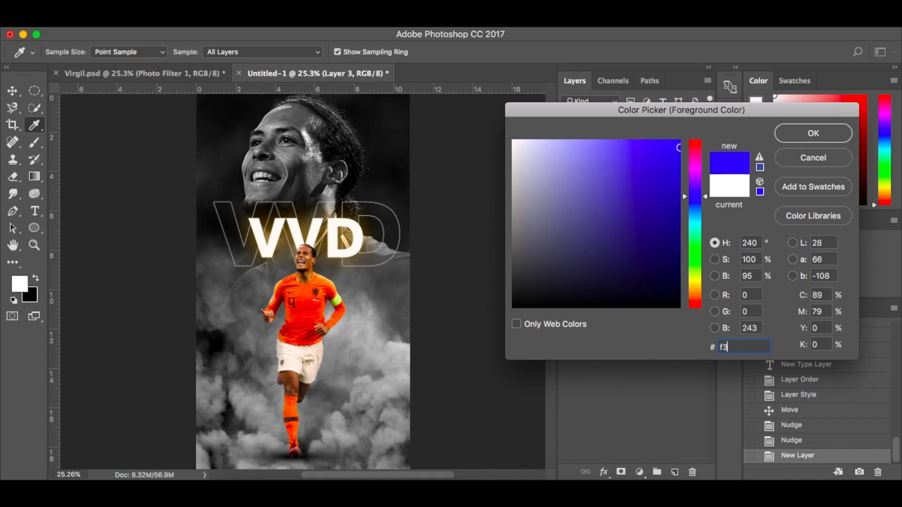
pyautogui.write('ab20')
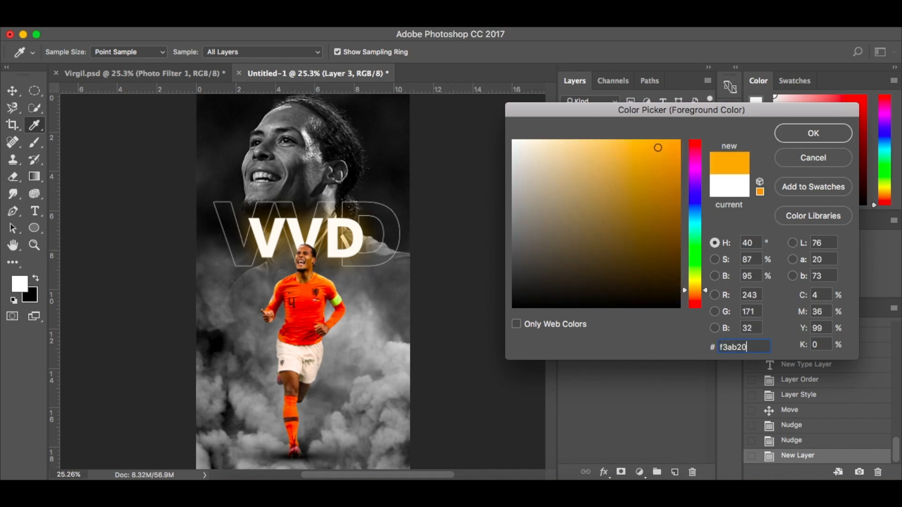
pyautogui.click(814, 135)
# Choose the soft round brush with 0% hardness and enlarge it to 600 px
pyautogui.press('b')
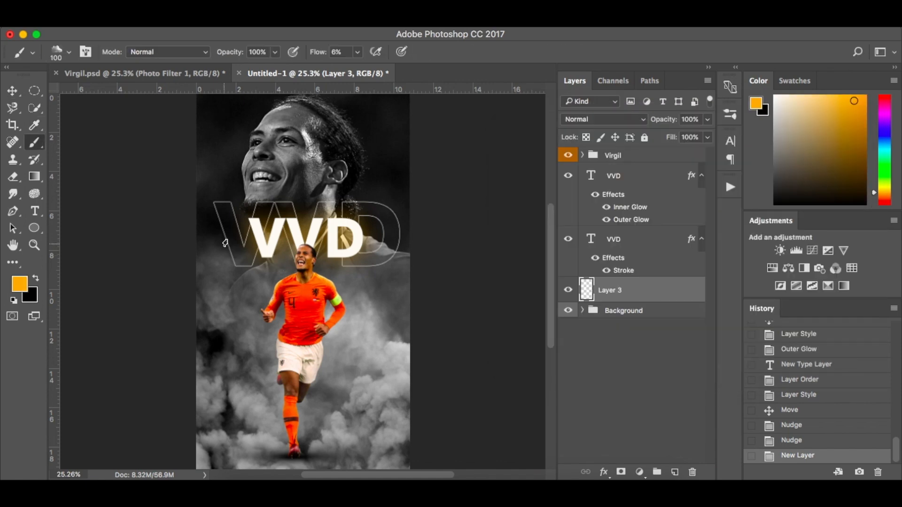
pyautogui.rightClick(259, 242)
pyautogui.click(289, 362)
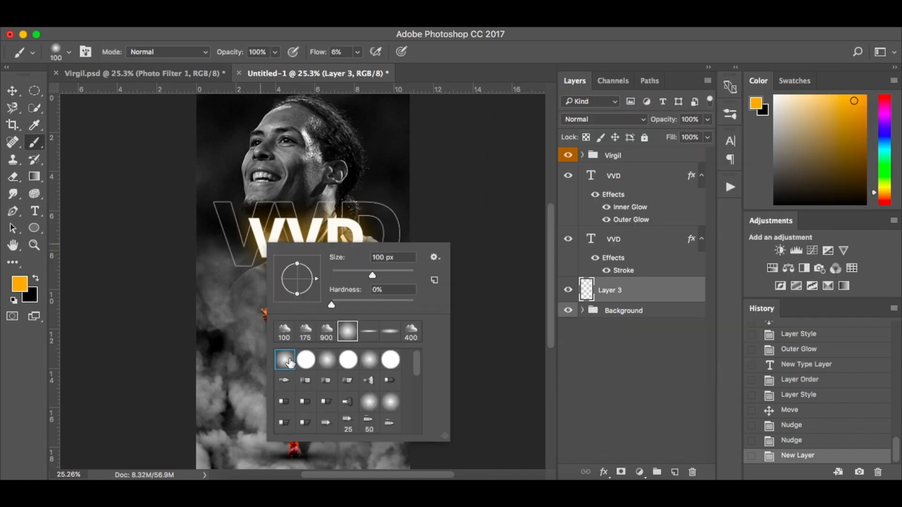
pyautogui.click(308, 235)
pyautogui.press(']')
pyautogui.press(']')
pyautogui.press(']')
pyautogui.press(']')
pyautogui.press(']')
pyautogui.press(']')
pyautogui.press(']')
pyautogui.press(']')
pyautogui.press(']')
# Try to build up a round orange glow behind the VVD text with repeated brush dabs at 6% flow
pyautogui.click(306, 242)
pyautogui.click(306, 242)
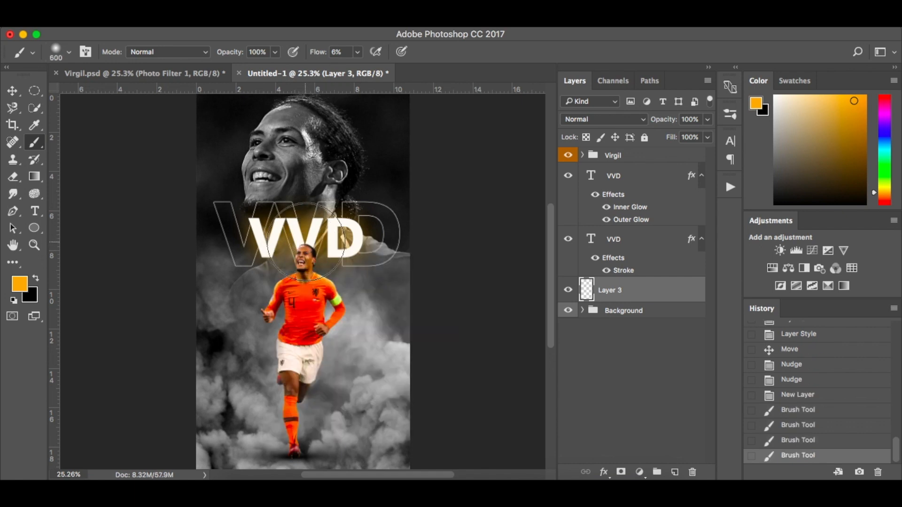
pyautogui.click(305, 245)
pyautogui.click(306, 250)
pyautogui.click(306, 250)
pyautogui.click(306, 249)
pyautogui.click(307, 247)
pyautogui.click(307, 247)
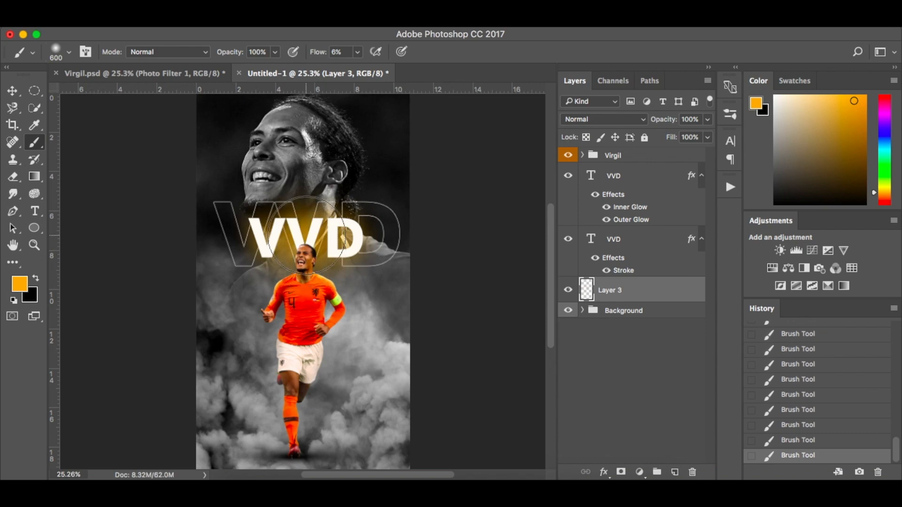
# Try a stronger orange glow behind the VVD text with the brush flow raised to 18%
pyautogui.click(357, 52)
pyautogui.moveTo(365, 69); pyautogui.dragTo(365, 69)
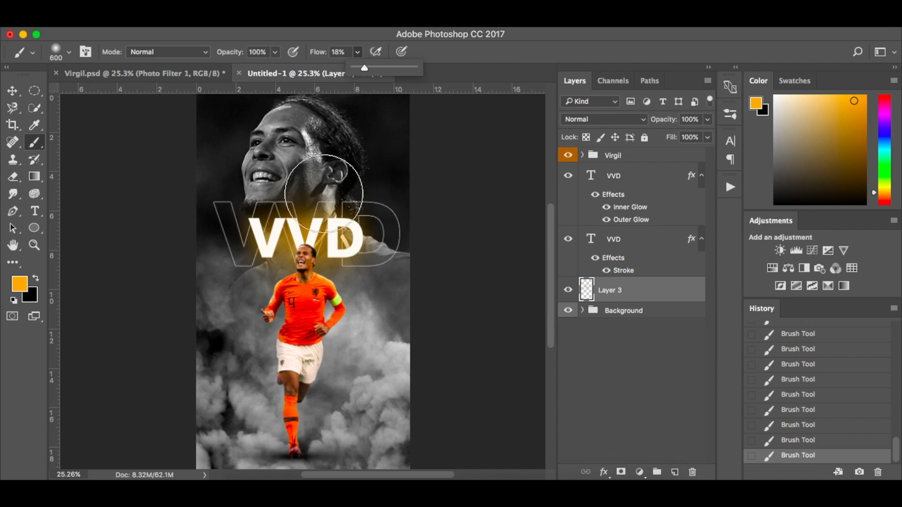
pyautogui.click(303, 242)
pyautogui.click(303, 241)
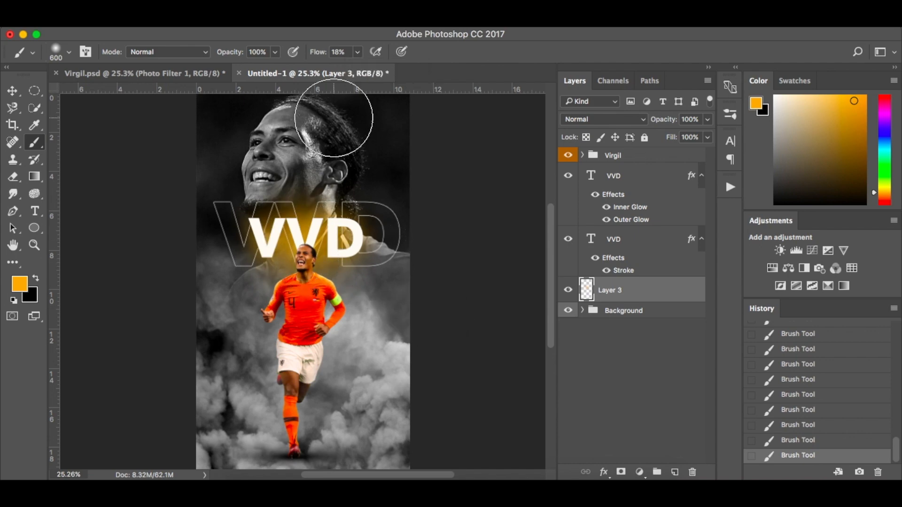
# Revert the history to the New Layer state to remove all the orange glow strokes
pyautogui.click(827, 399)
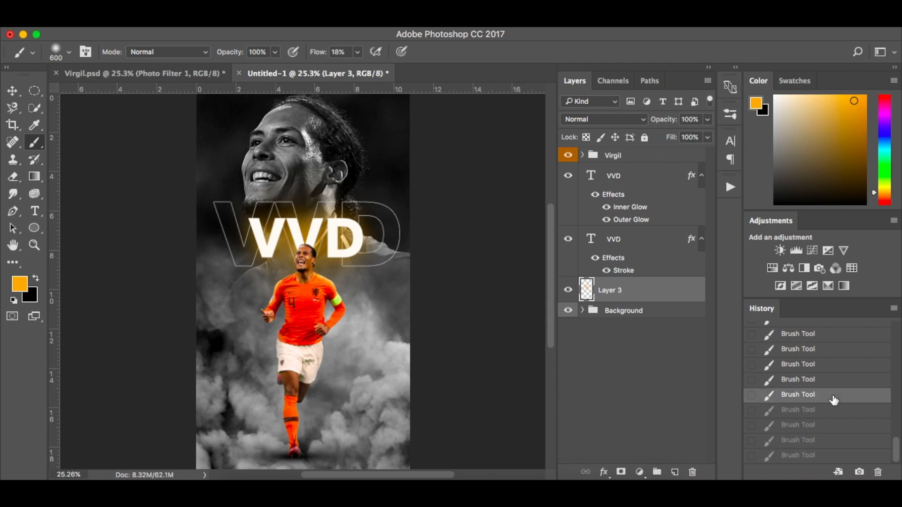
pyautogui.click(844, 334)
pyautogui.scroll(5, 841, 357)
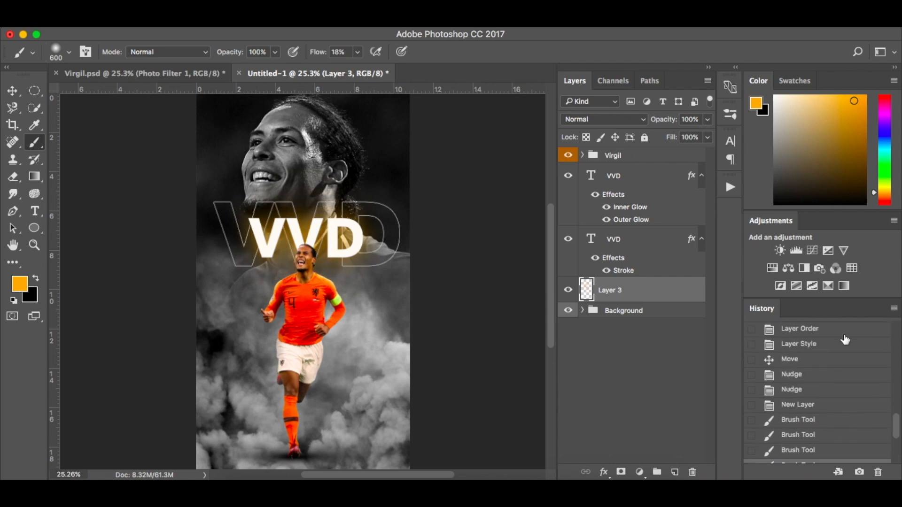
pyautogui.scroll(-1, 827, 425)
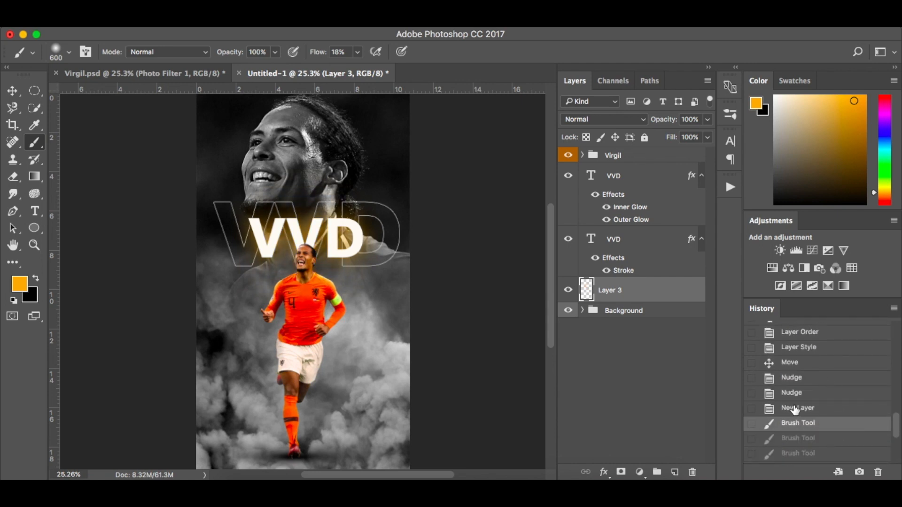
pyautogui.click(826, 409)
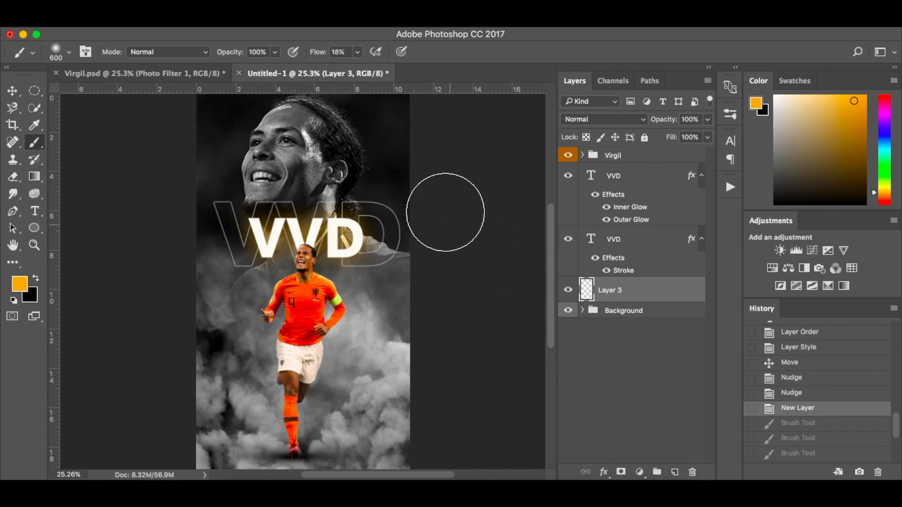
# Lower the brush flow to 4% and flatten the 600 px soft brush tip into a wide horizontal ellipse
pyautogui.click(359, 52)
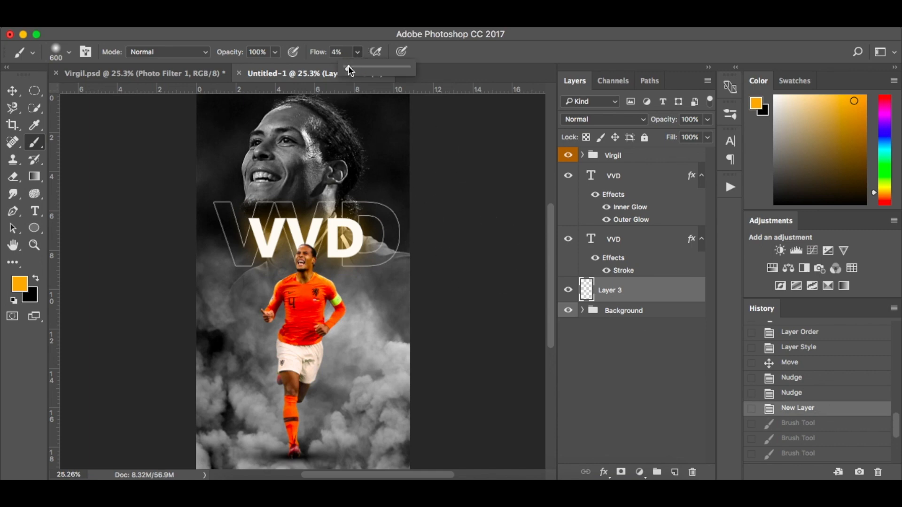
pyautogui.click(309, 246)
pyautogui.rightClick(309, 246)
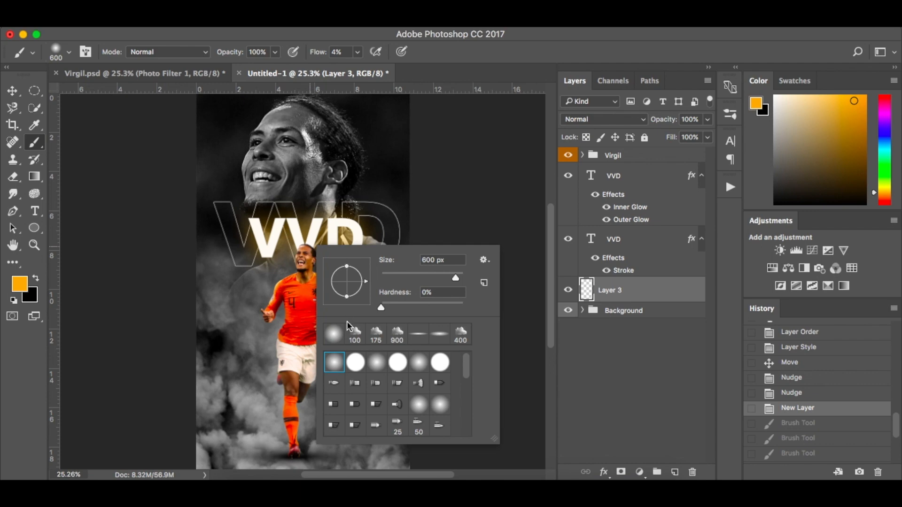
pyautogui.moveTo(349, 278)
pyautogui.mouseDown()
pyautogui.moveTo(364, 284)
pyautogui.moveTo(348, 277)
pyautogui.mouseUp()
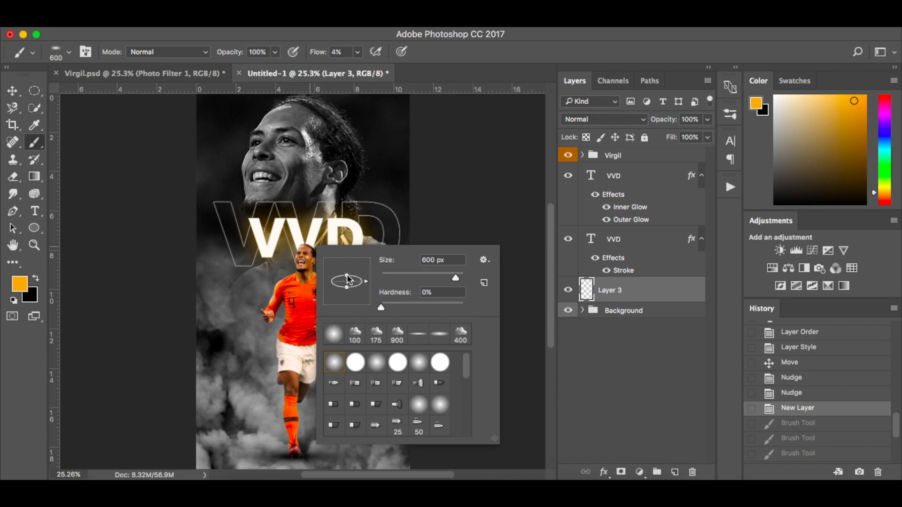
# Build up an orange glow behind the VVD text with repeated dabs of a larger elliptical brush
pyautogui.click(307, 239)
pyautogui.press(']')
pyautogui.press(']')
pyautogui.press(']')
pyautogui.press(']')
pyautogui.press(']')
pyautogui.click(308, 239)
pyautogui.click(307, 238)
pyautogui.click(307, 239)
pyautogui.click(308, 238)
pyautogui.click(308, 238)
pyautogui.click(308, 239)
pyautogui.click(308, 238)
pyautogui.click(308, 239)
# Spread the orange glow across the width of the outlined VVD text with a 1700 px elliptical brush
pyautogui.press(']')
pyautogui.press(']')
pyautogui.press(']')
pyautogui.press(']')
pyautogui.press(']')
pyautogui.press(']')
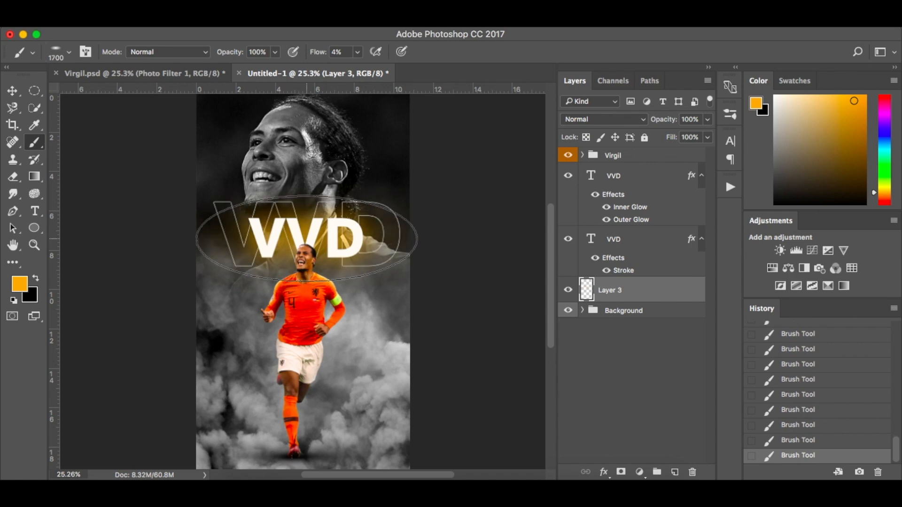
pyautogui.click(307, 239)
pyautogui.click(309, 271)
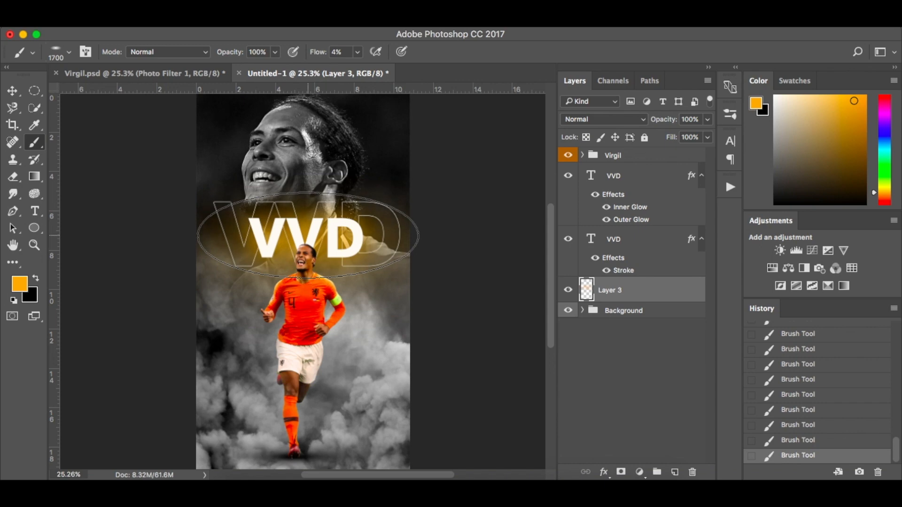
pyautogui.click(309, 235)
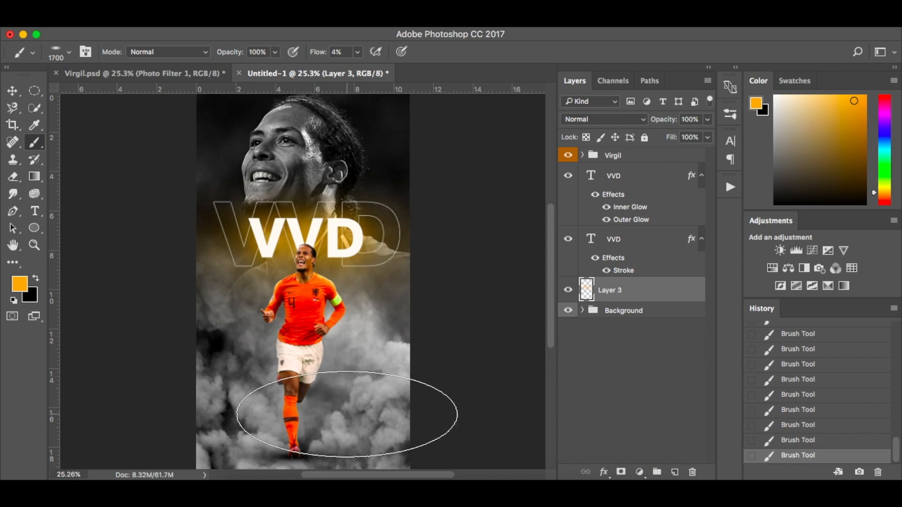
# Compare the glow with the finished Virgil.psd and strengthen its centre around the player's head with a smaller brush
pyautogui.click(172, 74)
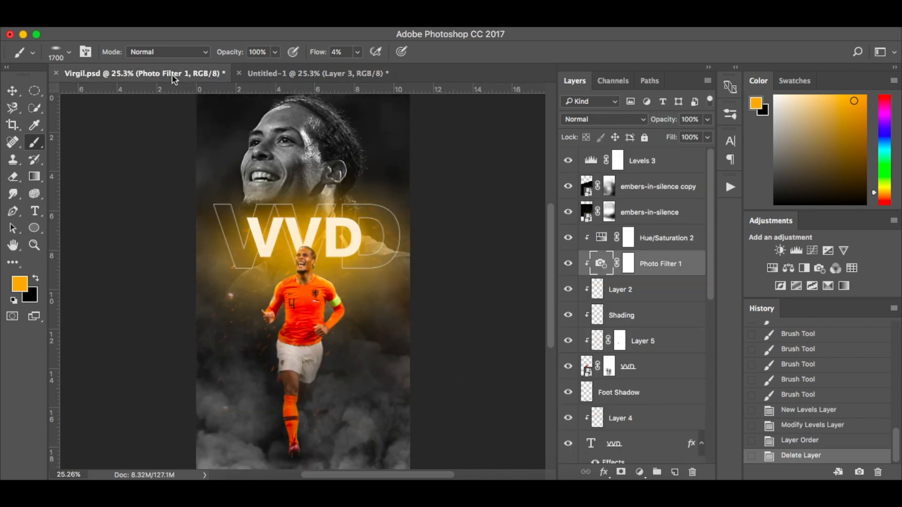
pyautogui.click(320, 71)
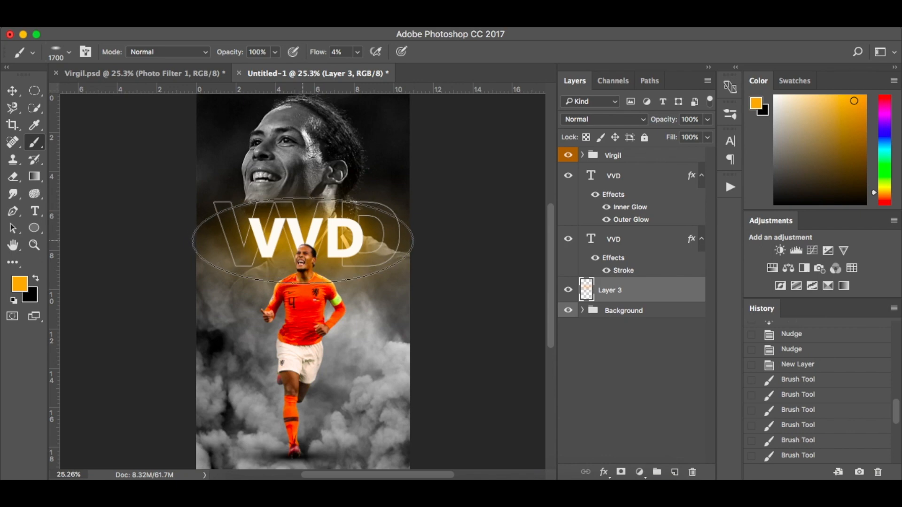
pyautogui.press('[')
pyautogui.press('[')
pyautogui.press('[')
pyautogui.press('[')
pyautogui.press('[')
pyautogui.press('[')
pyautogui.press('[')
pyautogui.press('[')
pyautogui.press('[')
pyautogui.press('[')
pyautogui.press('[')
pyautogui.press('[')
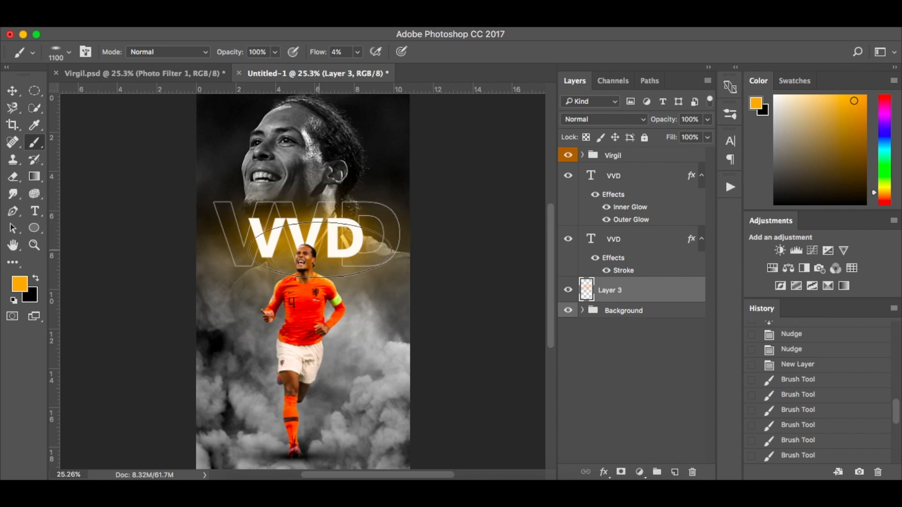
pyautogui.click(306, 246)
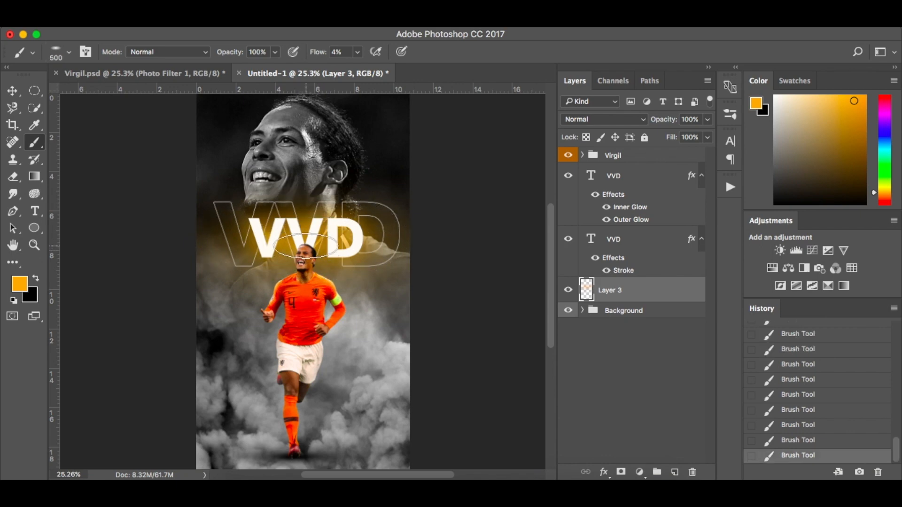
# Extend the orange glow down over the smoke behind the player with a 2000 px brush and compare it with Virgil.psd
pyautogui.press(']')
pyautogui.press(']')
pyautogui.press(']')
pyautogui.press(']')
pyautogui.press(']')
pyautogui.press(']')
pyautogui.press(']')
pyautogui.press(']')
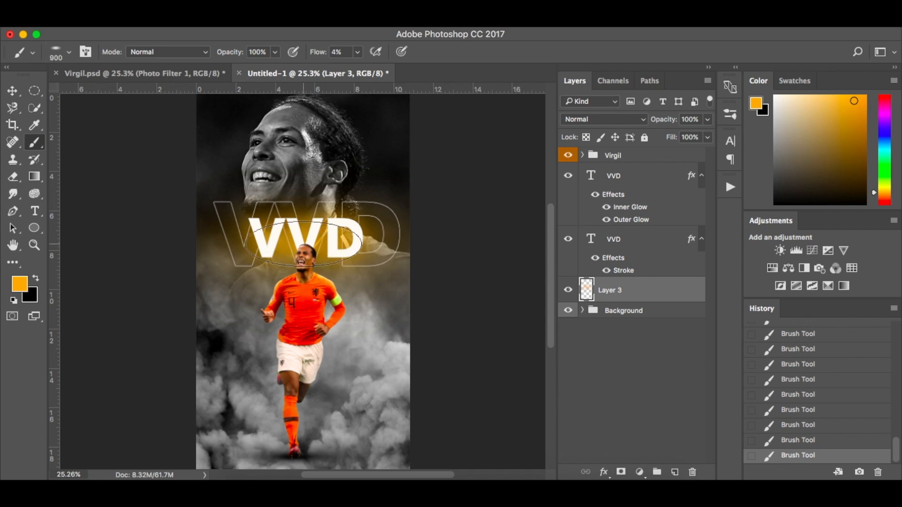
pyautogui.press(']')
pyautogui.press(']')
pyautogui.press(']')
pyautogui.press(']')
pyautogui.press(']')
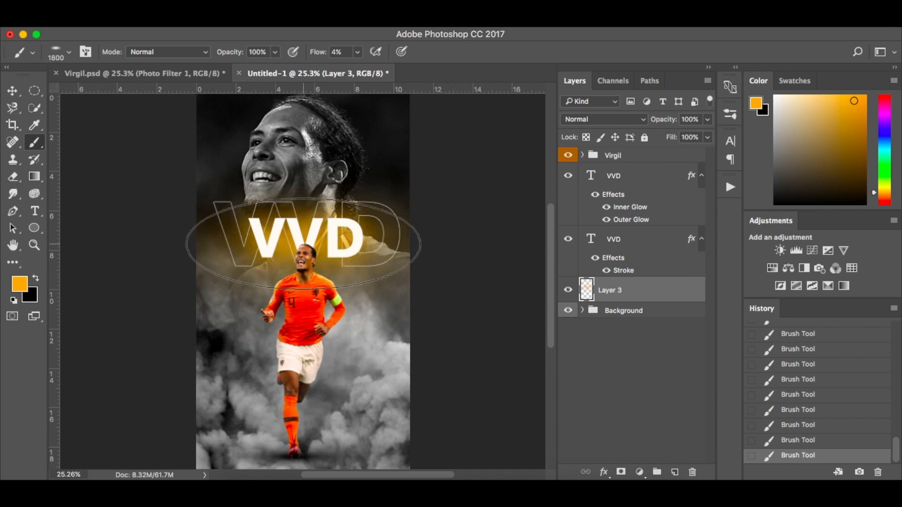
pyautogui.press(']')
pyautogui.press(']')
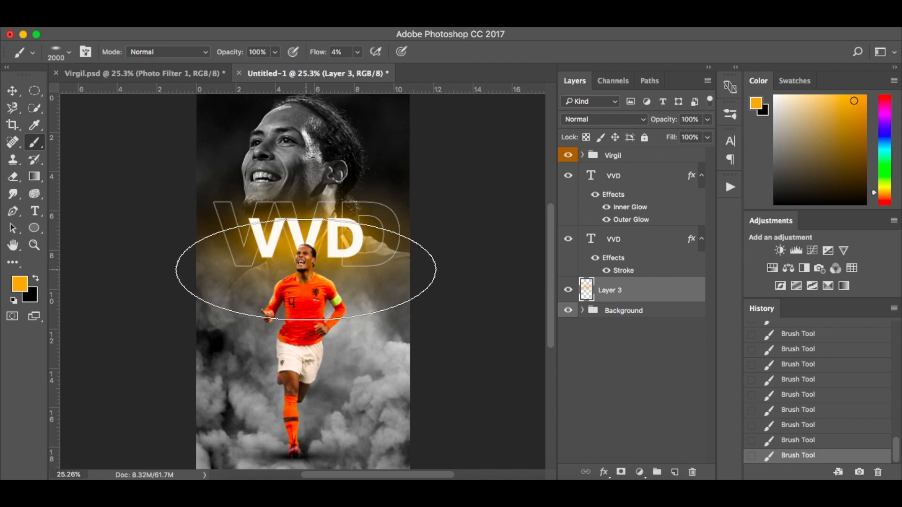
pyautogui.click(301, 282)
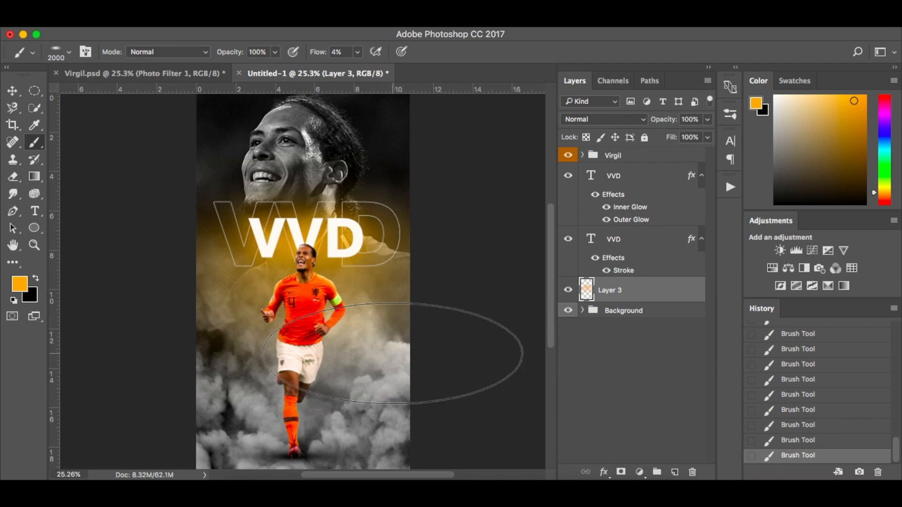
pyautogui.click(181, 73)
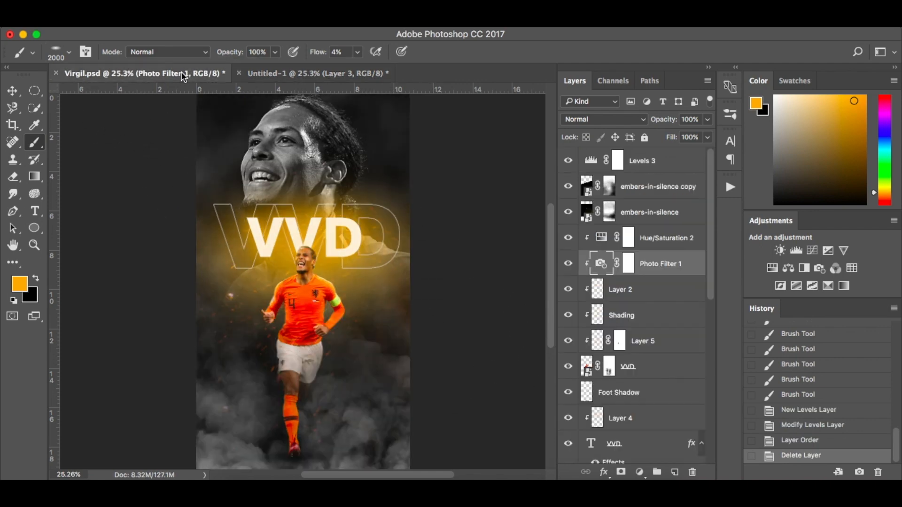
pyautogui.click(295, 73)
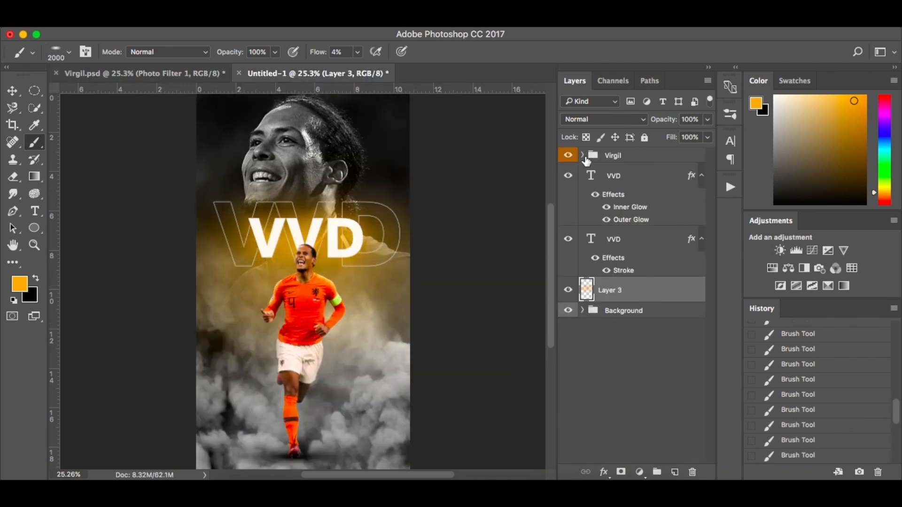
# Add a new clipped layer directly above the running player's image layer in the Virgil group
pyautogui.click(583, 155)
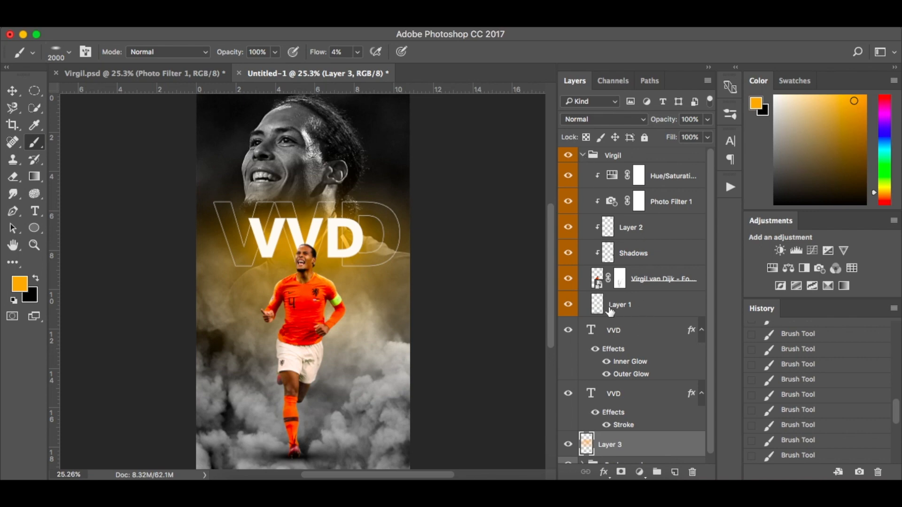
pyautogui.click(678, 284)
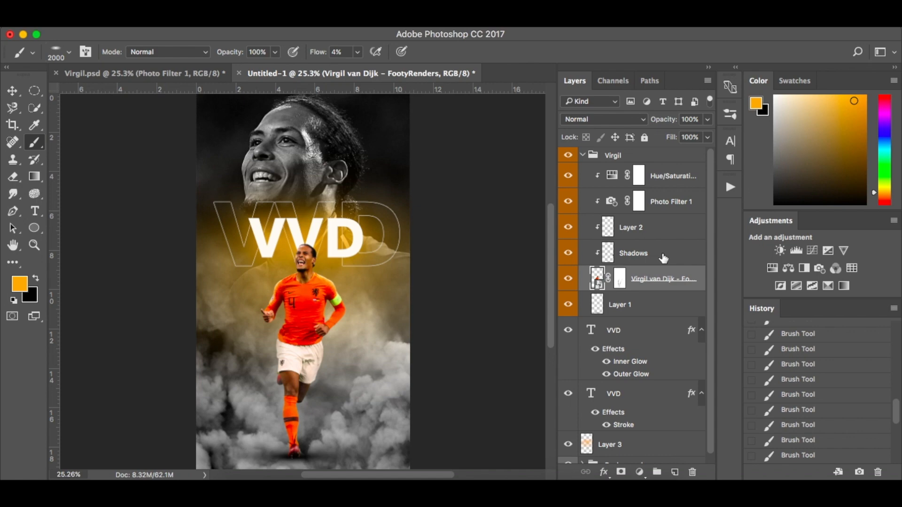
pyautogui.click(664, 258)
pyautogui.click(670, 292)
pyautogui.click(675, 472)
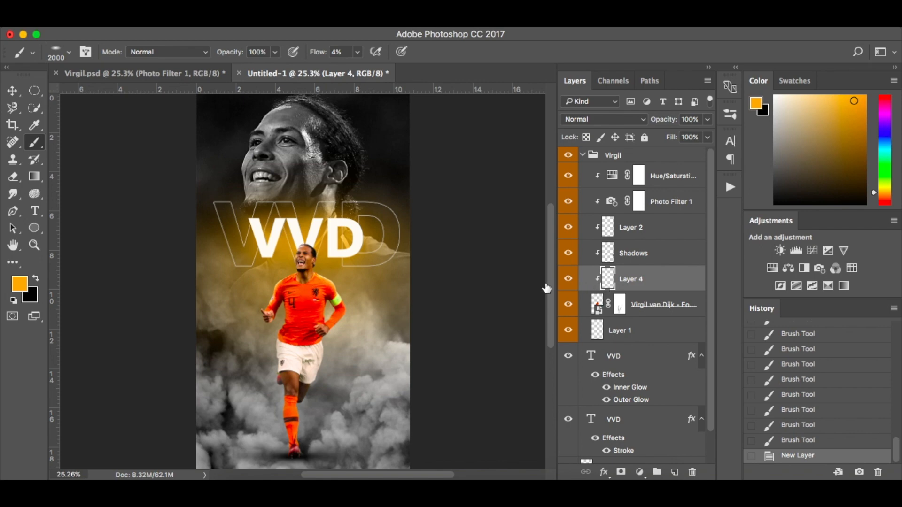
pyautogui.scroll(4, 314, 289)
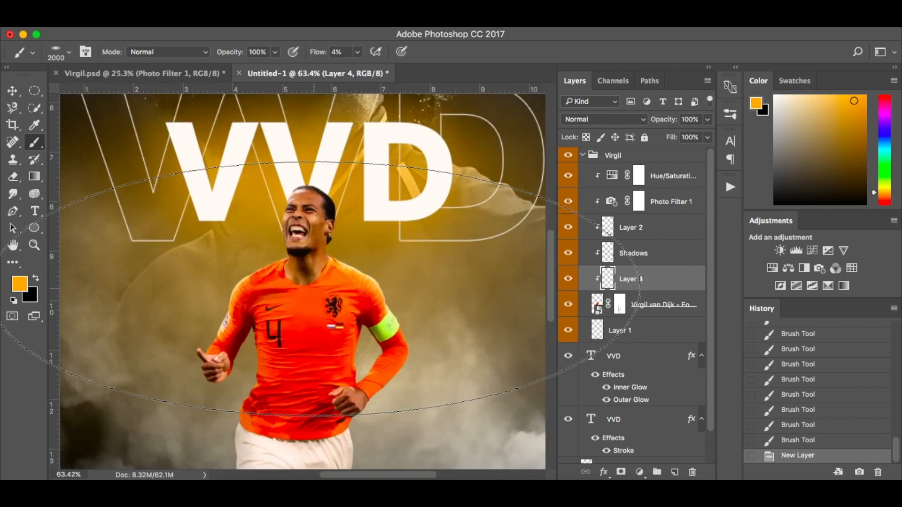
# Paint orange light around the player's head and shoulder on Layer 4 with a soft 90 px brush at 3% flow
pyautogui.rightClick(315, 290)
pyautogui.click(356, 372)
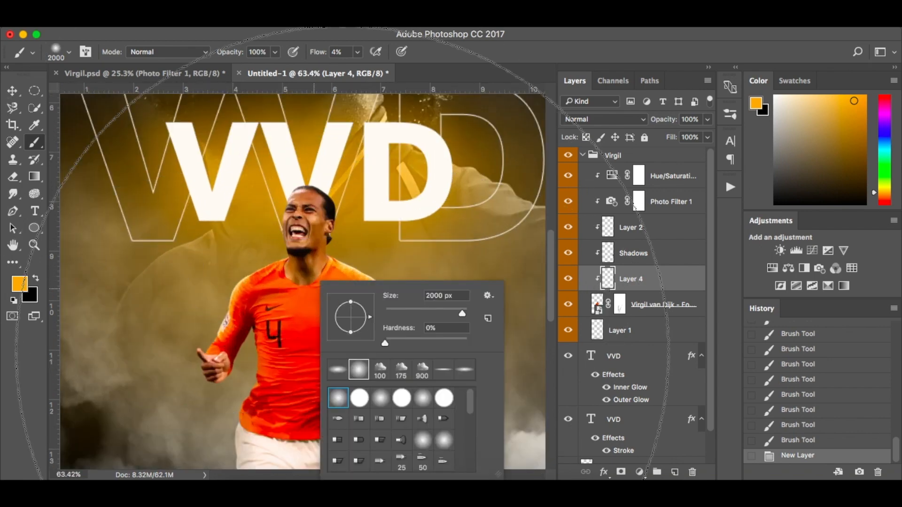
pyautogui.moveTo(404, 309); pyautogui.dragTo(399, 309)
pyautogui.press('Return')
pyautogui.moveTo(360, 253); pyautogui.dragTo(346, 163)
pyautogui.click(358, 52)
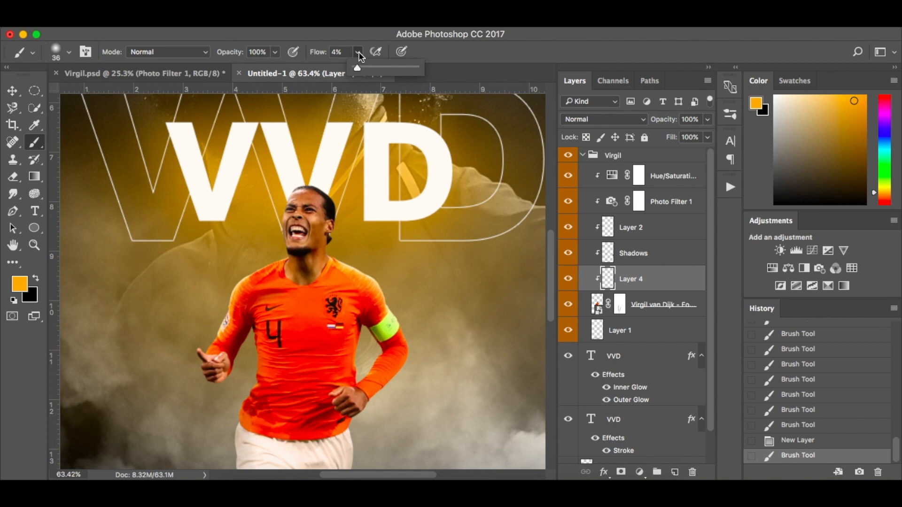
pyautogui.press(']')
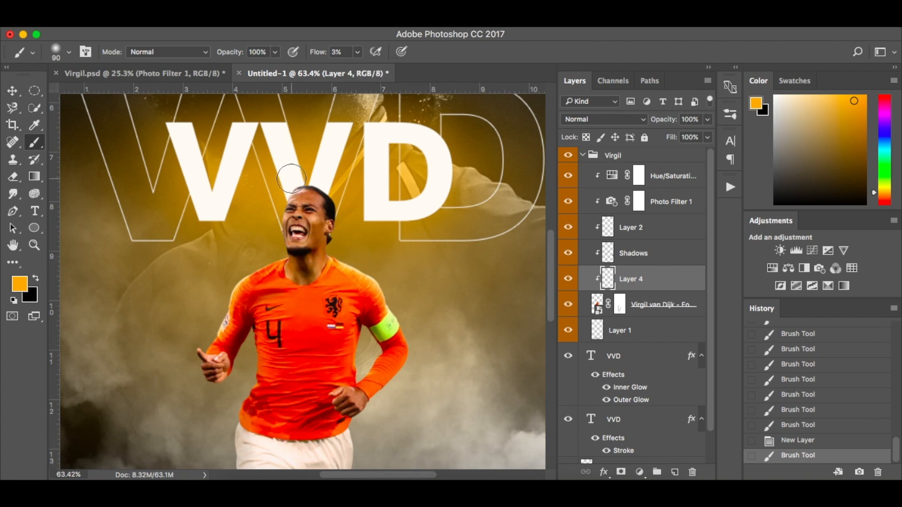
pyautogui.moveTo(313, 175)
pyautogui.mouseDown()
pyautogui.moveTo(290, 196)
pyautogui.moveTo(352, 169)
pyautogui.moveTo(273, 190)
pyautogui.moveTo(328, 182)
pyautogui.moveTo(284, 193)
pyautogui.mouseUp()
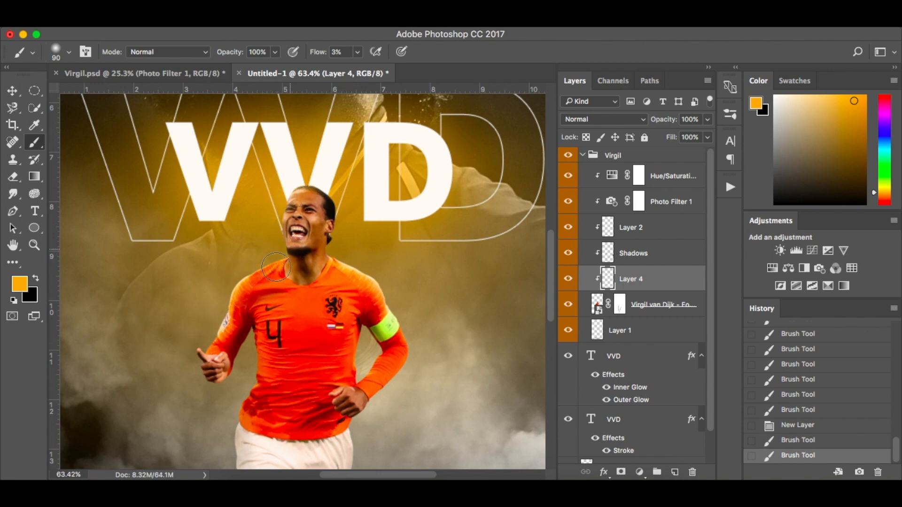
# Brush orange light onto the player's pointing hand, neck and shoulders, down to the green armband
pyautogui.moveTo(181, 345); pyautogui.dragTo(185, 362)
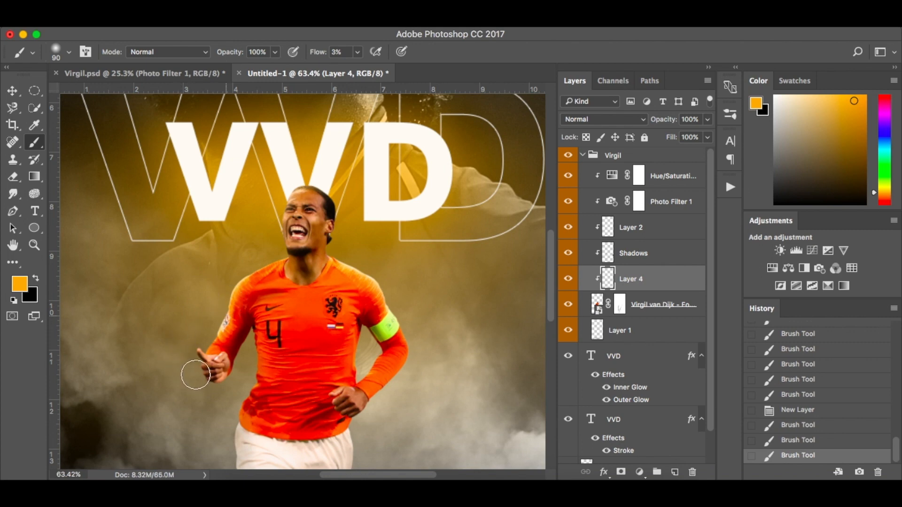
pyautogui.moveTo(283, 250)
pyautogui.mouseDown()
pyautogui.moveTo(302, 253)
pyautogui.moveTo(230, 307)
pyautogui.moveTo(234, 315)
pyautogui.moveTo(268, 266)
pyautogui.mouseUp()
pyautogui.moveTo(289, 227)
pyautogui.mouseDown()
pyautogui.moveTo(301, 191)
pyautogui.moveTo(288, 235)
pyautogui.moveTo(294, 195)
pyautogui.moveTo(337, 189)
pyautogui.moveTo(335, 247)
pyautogui.moveTo(351, 267)
pyautogui.moveTo(382, 274)
pyautogui.moveTo(423, 352)
pyautogui.moveTo(391, 307)
pyautogui.moveTo(415, 362)
pyautogui.moveTo(388, 290)
pyautogui.moveTo(397, 318)
pyautogui.mouseUp()
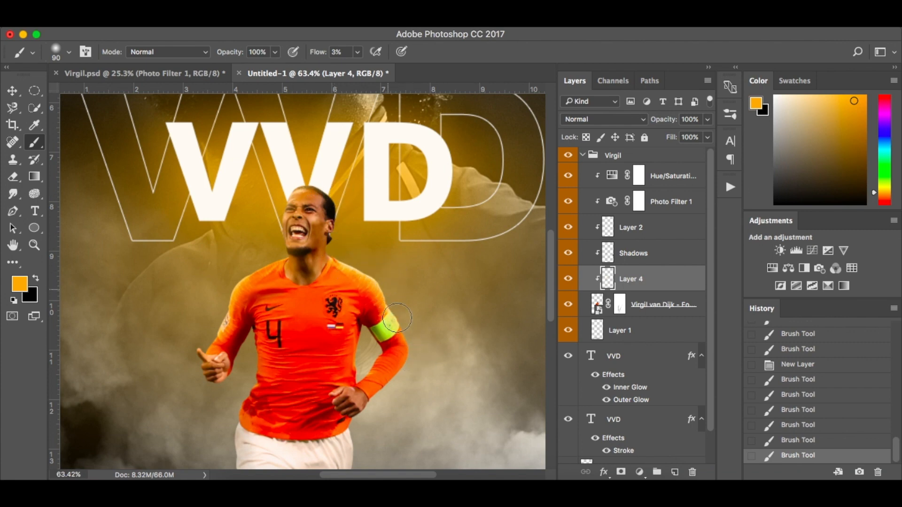
pyautogui.moveTo(382, 274)
pyautogui.mouseDown()
pyautogui.moveTo(409, 343)
pyautogui.moveTo(365, 339)
pyautogui.mouseUp()
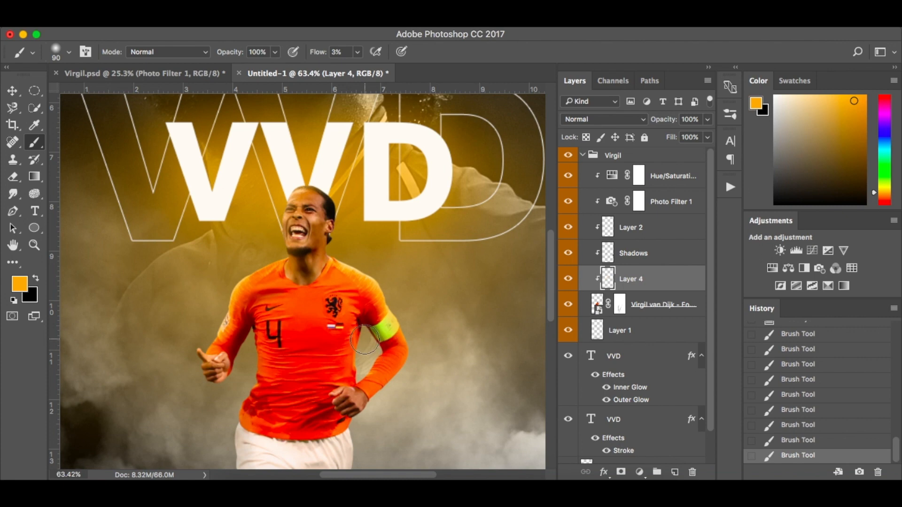
# Add orange light to the shirt beside the bent arm, along the shirt's waist edge and at the back of the head
pyautogui.rightClick(371, 360)
pyautogui.click(366, 362)
pyautogui.moveTo(372, 348); pyautogui.dragTo(366, 334)
pyautogui.moveTo(243, 393)
pyautogui.mouseDown()
pyautogui.moveTo(256, 363)
pyautogui.moveTo(242, 406)
pyautogui.mouseUp()
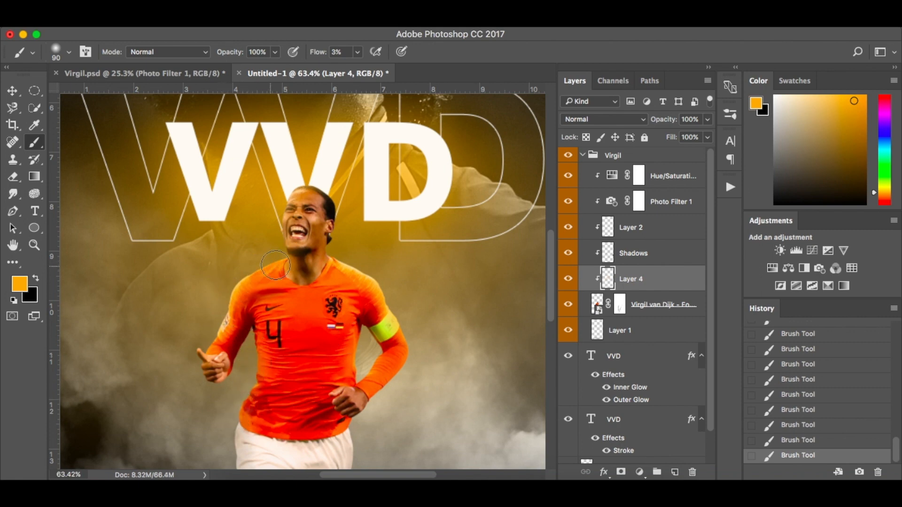
pyautogui.moveTo(328, 224); pyautogui.dragTo(337, 206)
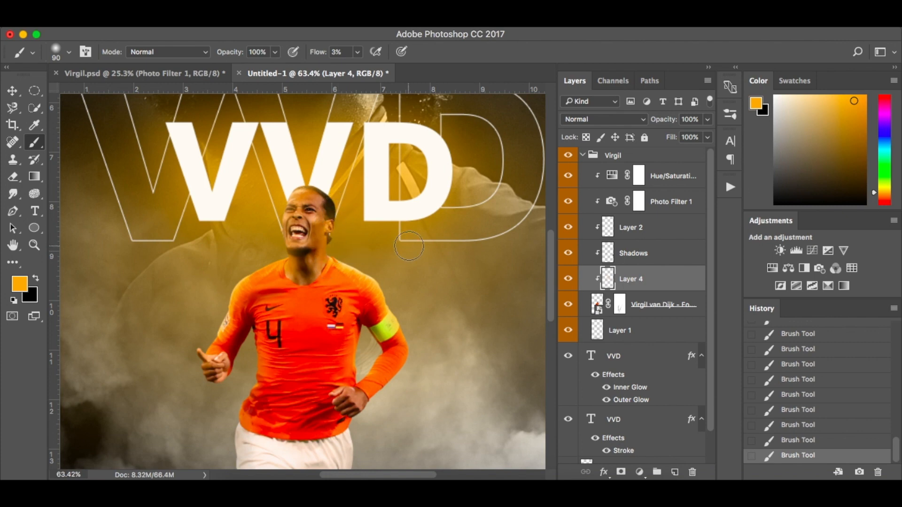
# Continue the orange rim light along the player's arm, shorts and legs at close range and check it on the full poster
pyautogui.scroll(-5, 409, 245)
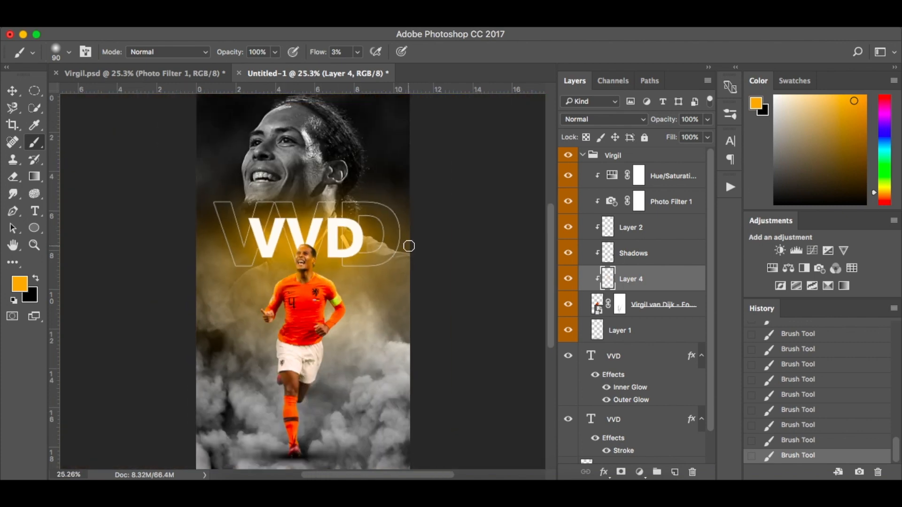
pyautogui.scroll(8, 354, 344)
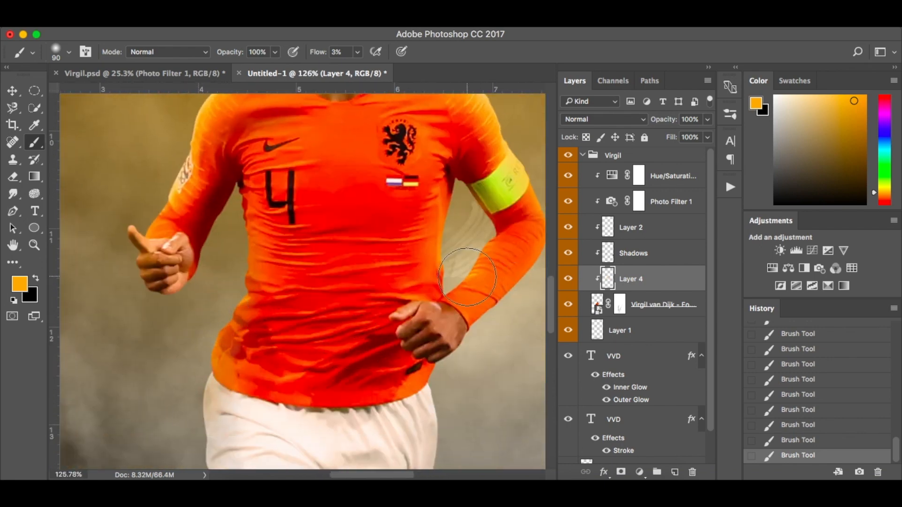
pyautogui.hscroll(5, 546, 309)
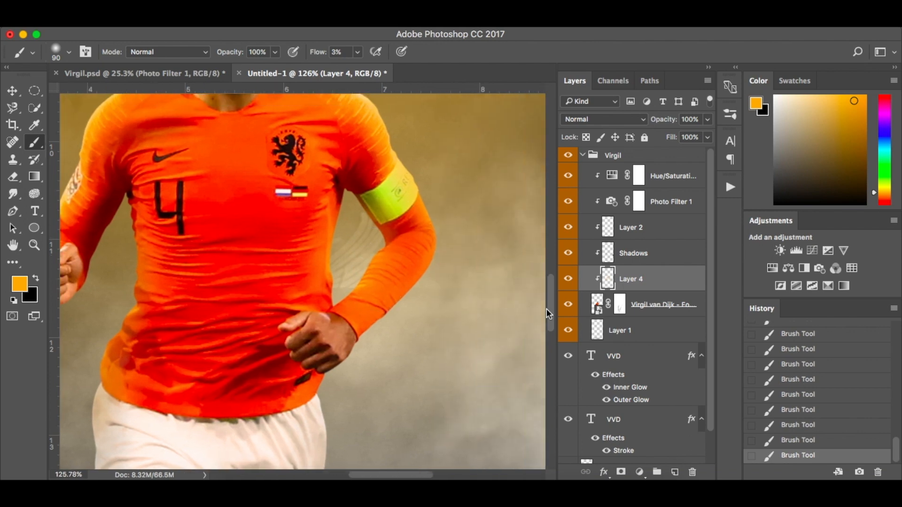
pyautogui.scroll(6, 413, 273)
pyautogui.hscroll(-2, 413, 273)
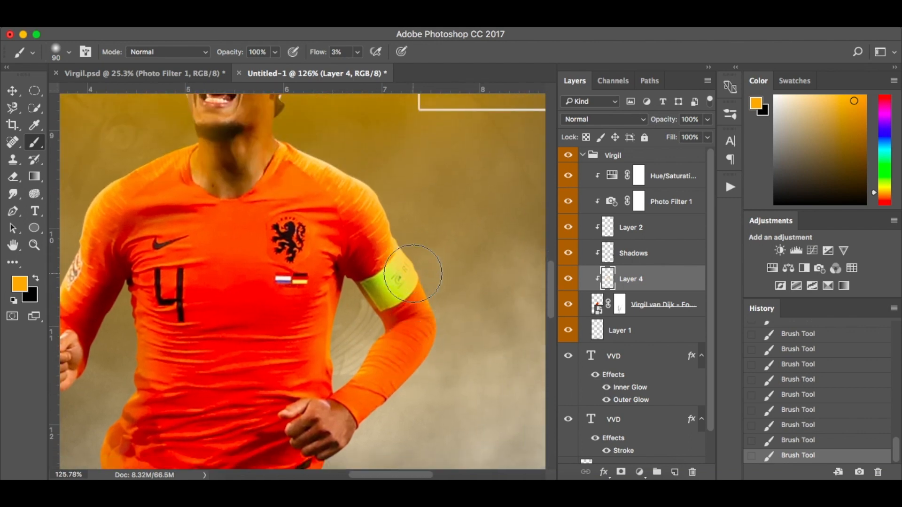
pyautogui.scroll(-5, 413, 274)
pyautogui.hscroll(1, 413, 274)
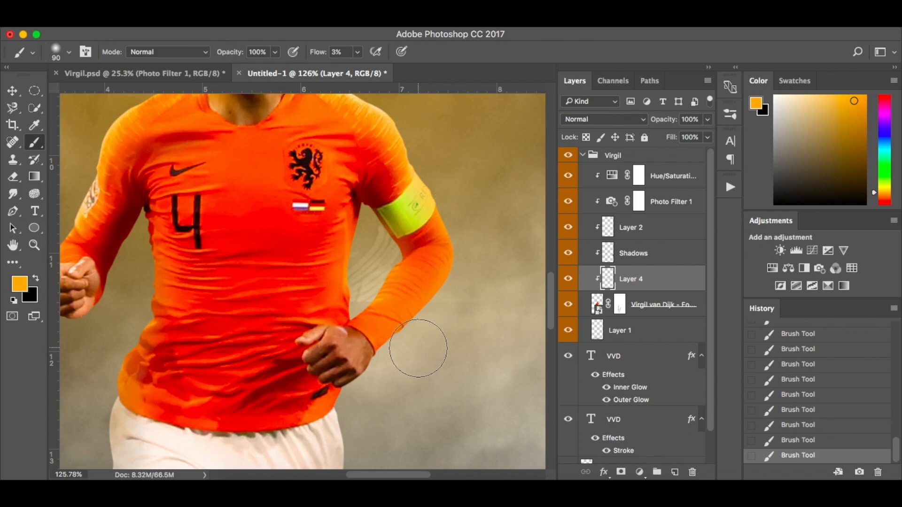
pyautogui.scroll(-10, 417, 347)
pyautogui.hscroll(-1, 417, 346)
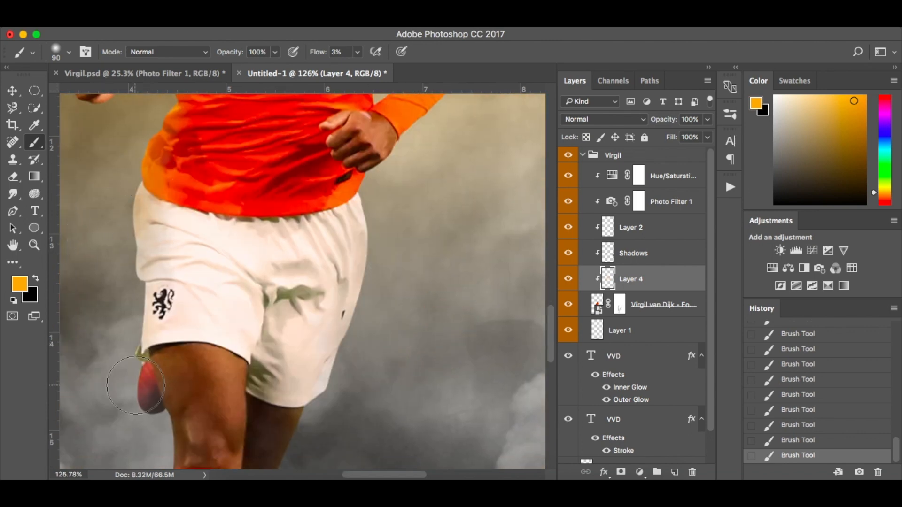
pyautogui.scroll(-10, 137, 386)
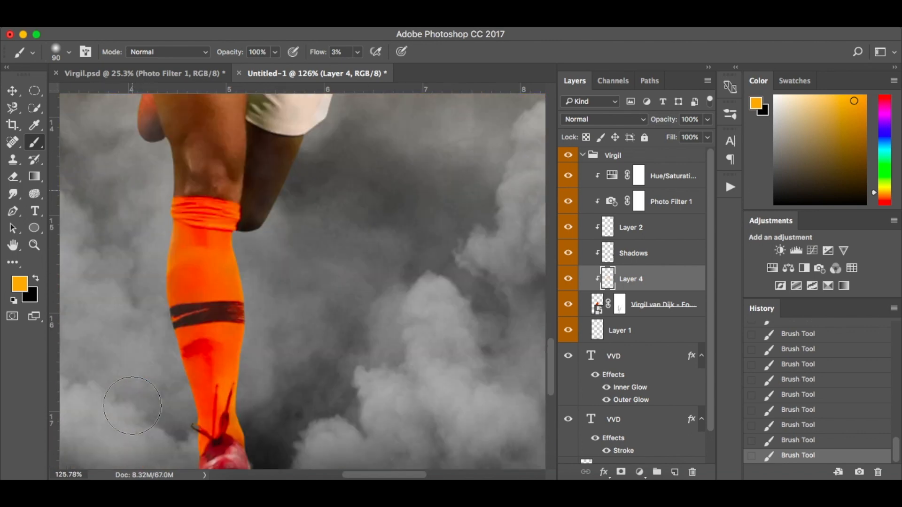
pyautogui.scroll(5, 132, 405)
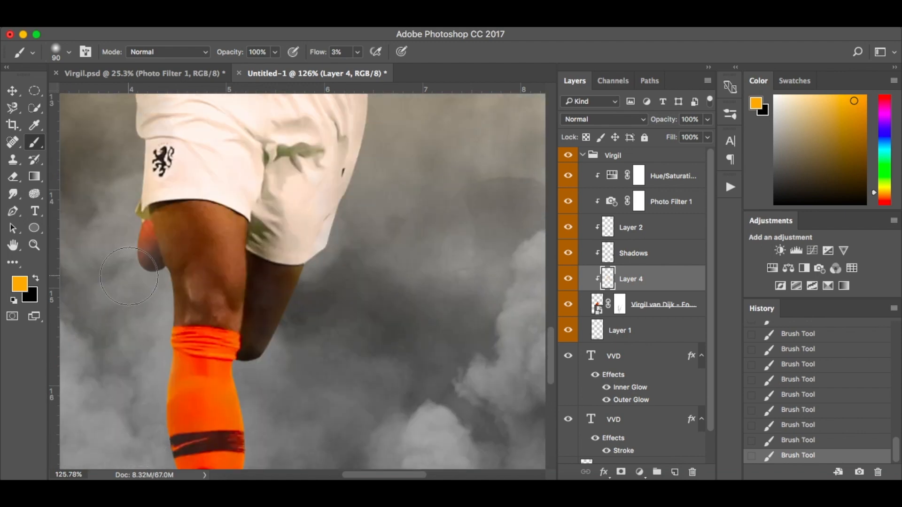
pyautogui.press('super+0')
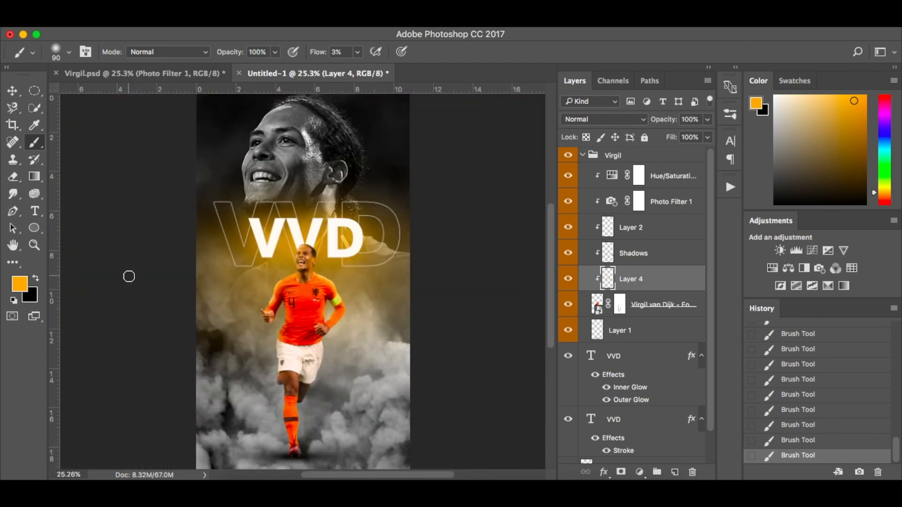
# Soften the player's orange light by setting Layer 4's opacity to 65%, keeping its fill at 100%
pyautogui.press('v')
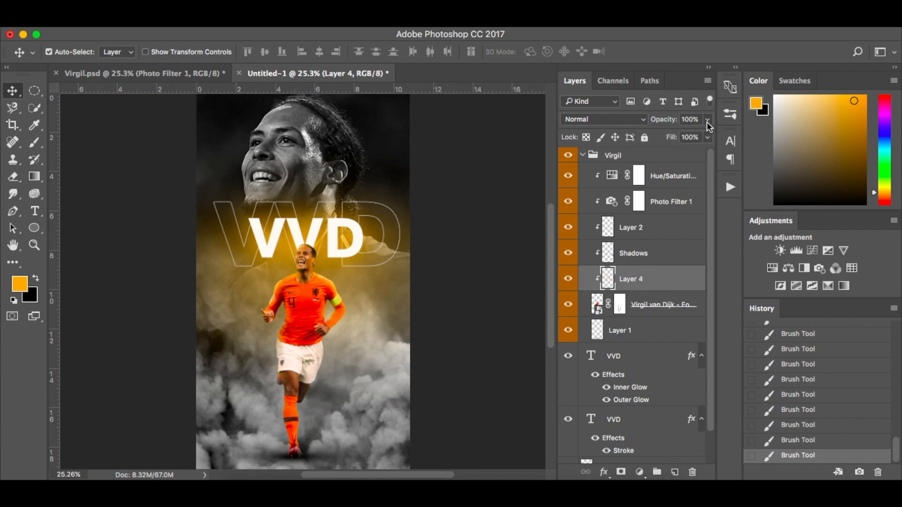
pyautogui.click(707, 138)
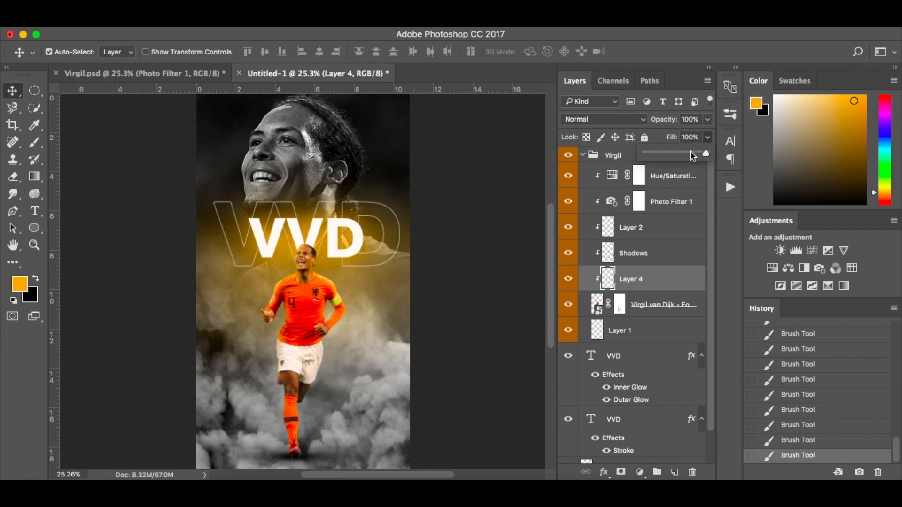
pyautogui.click(691, 152)
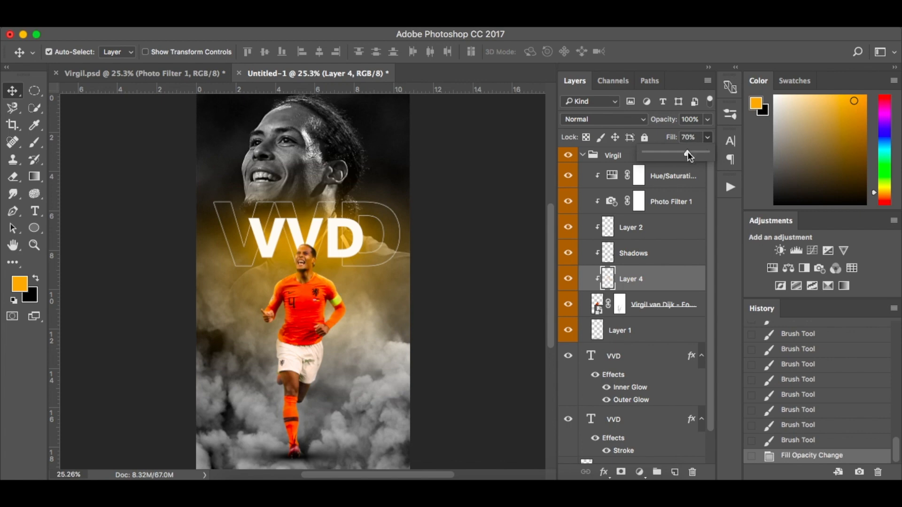
pyautogui.click(707, 120)
pyautogui.click(687, 134)
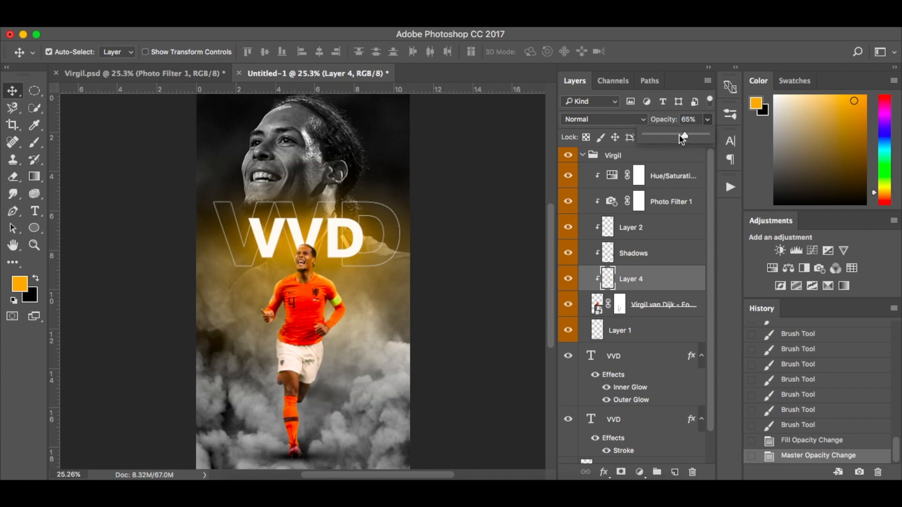
pyautogui.click(465, 312)
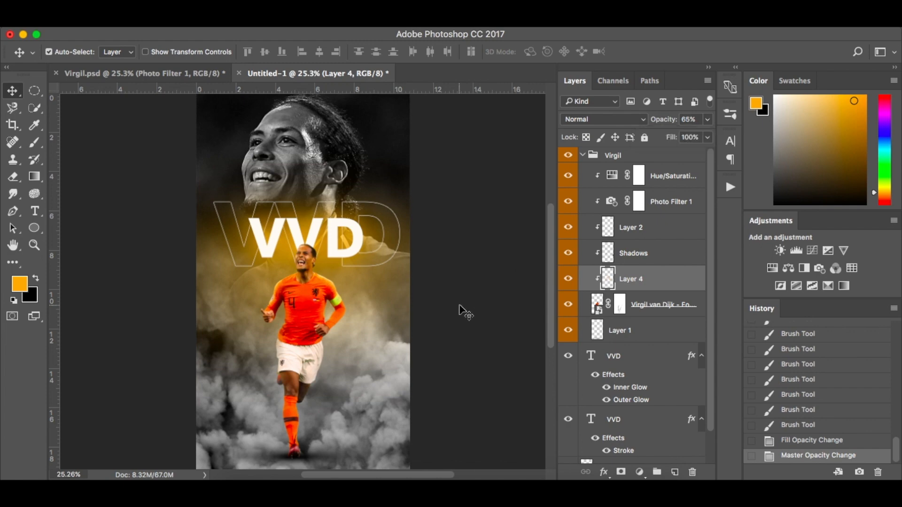
# Target the smoke_texture2714 layer mask and set up the smoke-shaped brush at 800 px for painting on it
pyautogui.scroll(-3, 659, 353)
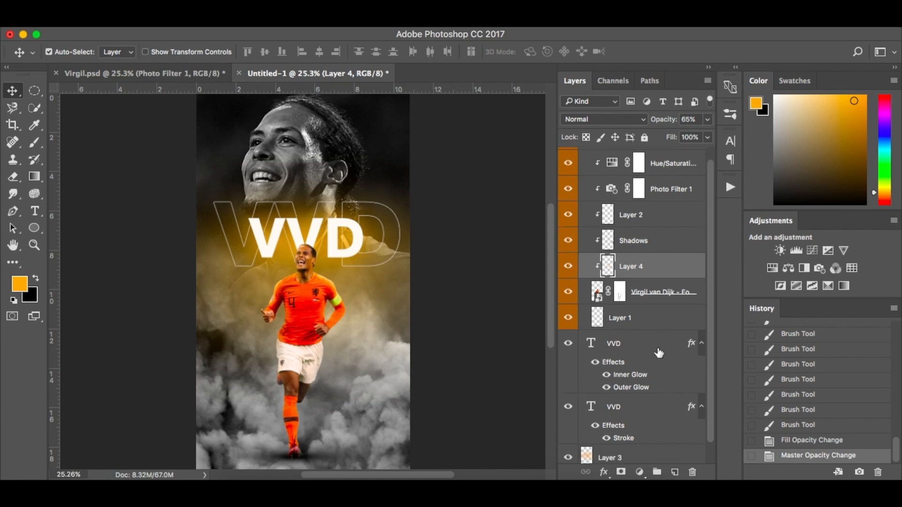
pyautogui.click(583, 456)
pyautogui.scroll(-15, 651, 423)
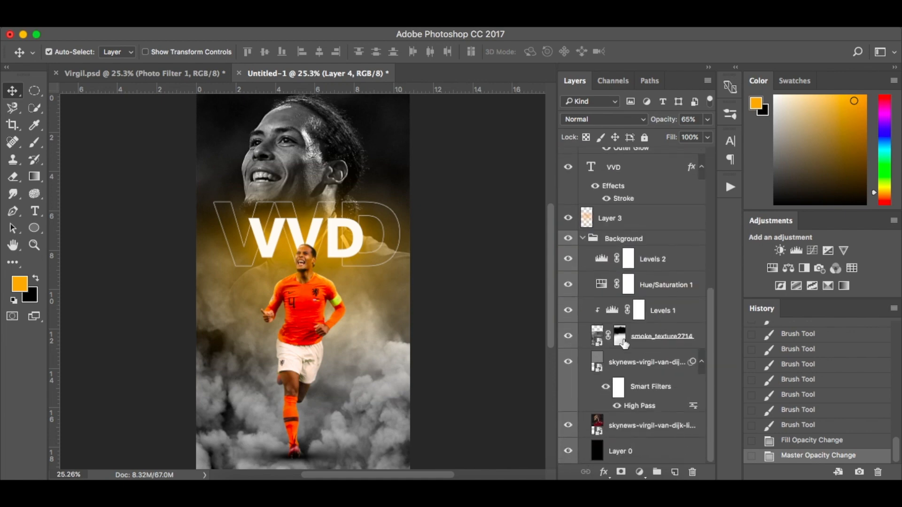
pyautogui.rightClick(621, 338)
pyautogui.click(621, 336)
pyautogui.press('b')
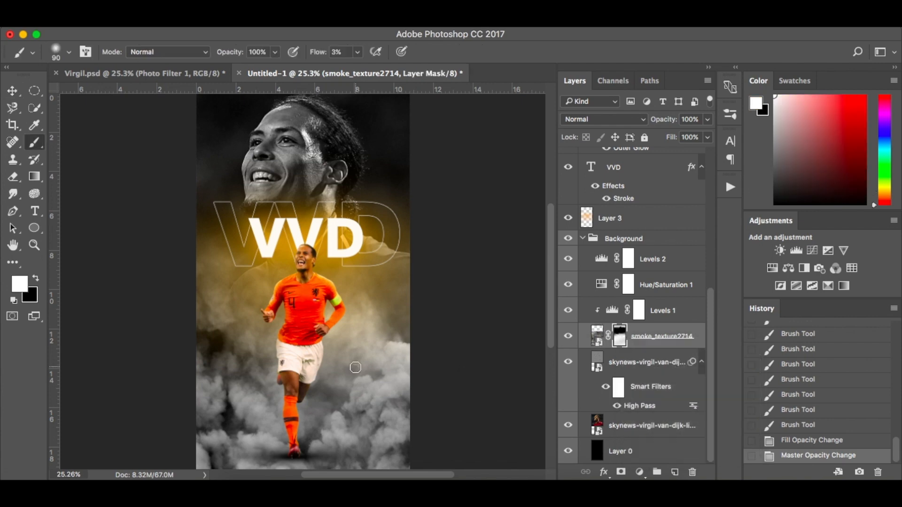
pyautogui.press(']')
pyautogui.press(']')
pyautogui.press(']')
pyautogui.press(']')
pyautogui.press(']')
pyautogui.press(']')
pyautogui.rightClick(369, 378)
pyautogui.click(428, 374)
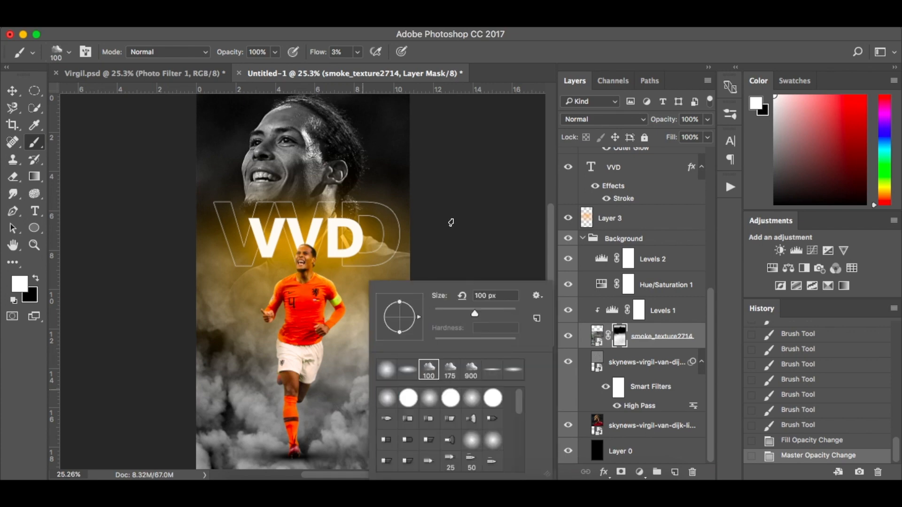
pyautogui.click(453, 222)
pyautogui.press(']')
pyautogui.press(']')
pyautogui.press(']')
pyautogui.press(']')
pyautogui.press(']')
pyautogui.press(']')
pyautogui.press(']')
# Reshape the smoke on both sides of the player's shorts by dabbing white and black smoke-brush marks on the mask
pyautogui.click(232, 391)
pyautogui.press('x')
pyautogui.click(238, 353)
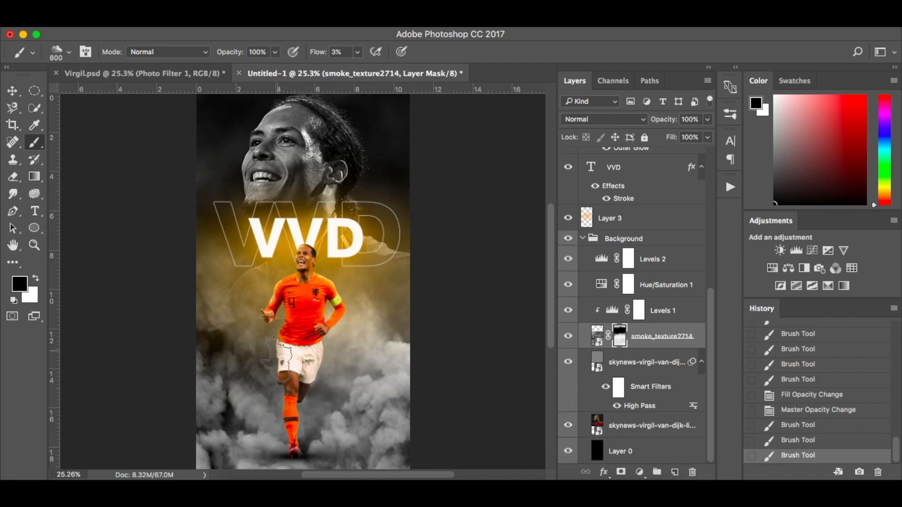
pyautogui.click(285, 362)
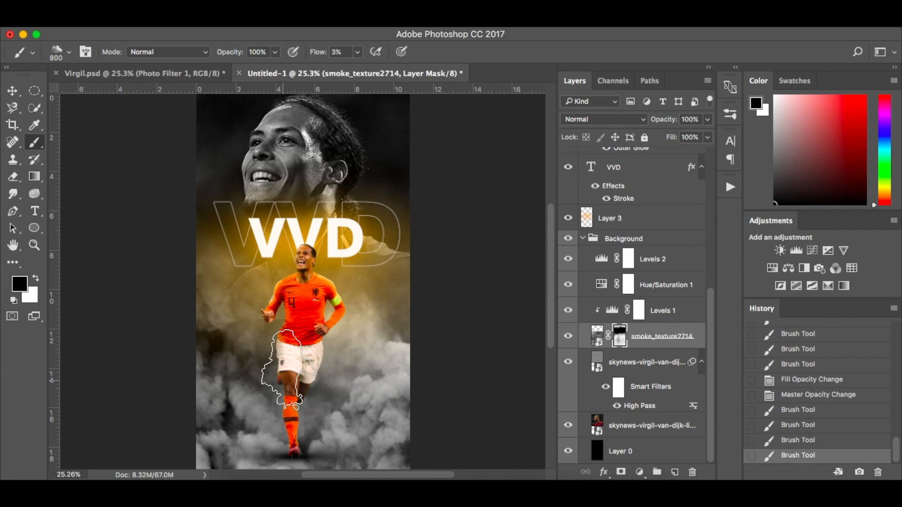
pyautogui.press('x')
pyautogui.click(371, 363)
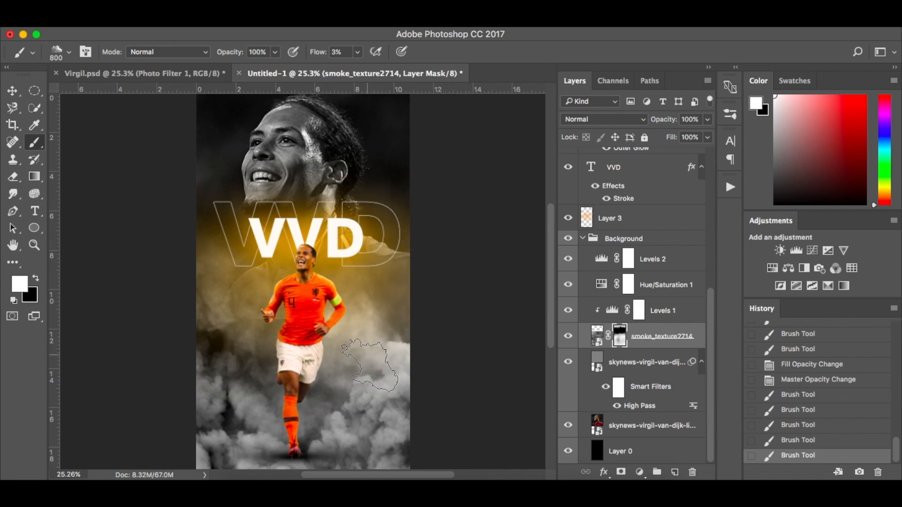
pyautogui.click(371, 363)
pyautogui.press('v')
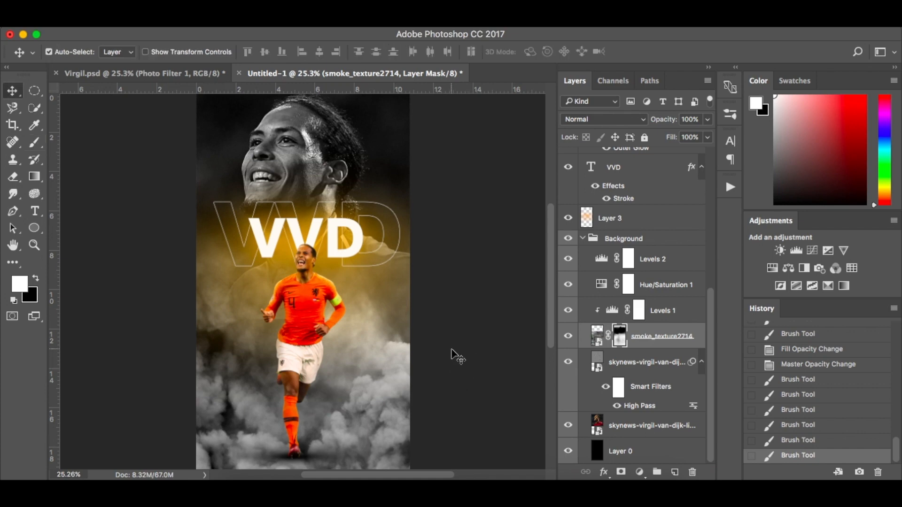
# Switch to Finder's Latest Tutorial folder, move its window aside so the poster shows, and return to Photoshop
pyautogui.click(242, 492)
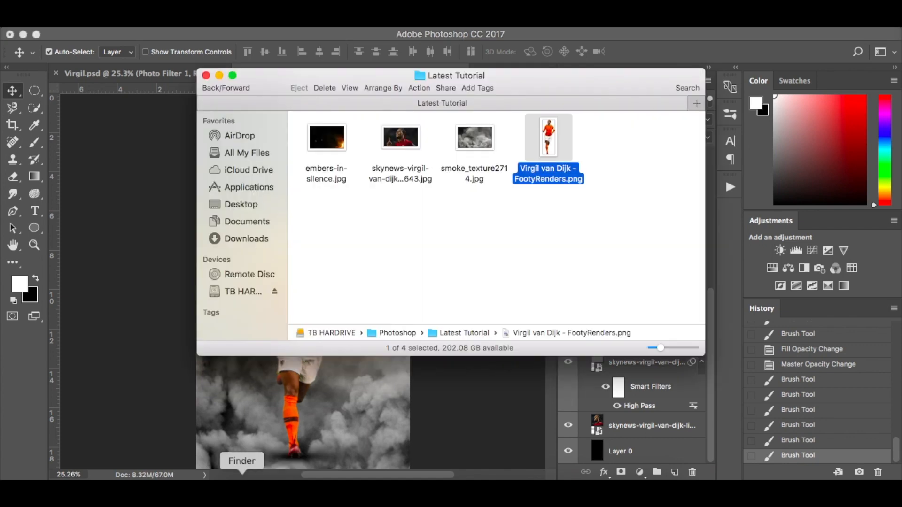
pyautogui.moveTo(566, 83); pyautogui.dragTo(735, 72)
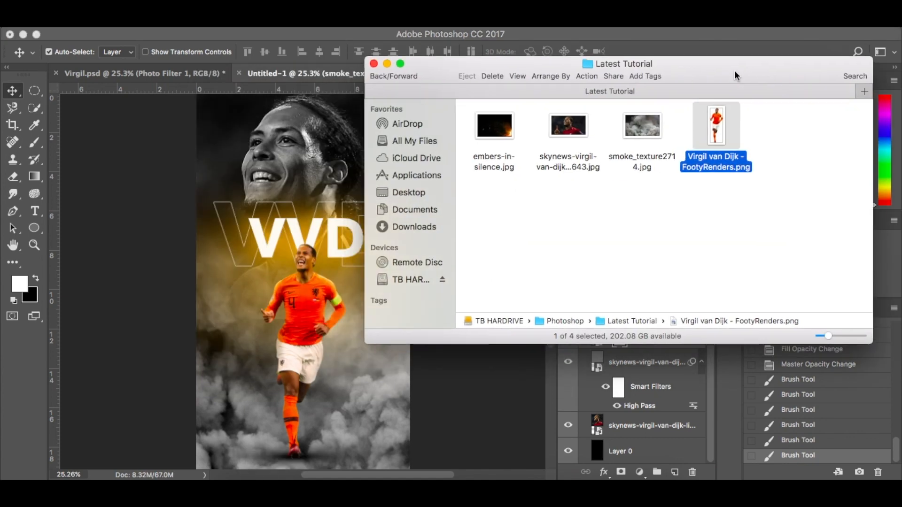
pyautogui.click(515, 375)
# Select the Virgil group and collapse it
pyautogui.scroll(5, 668, 211)
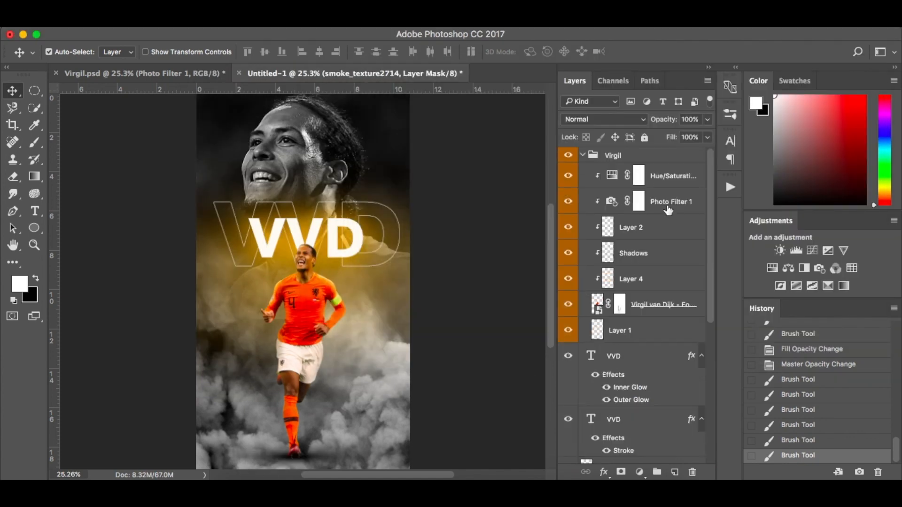
pyautogui.click(664, 157)
pyautogui.click(583, 155)
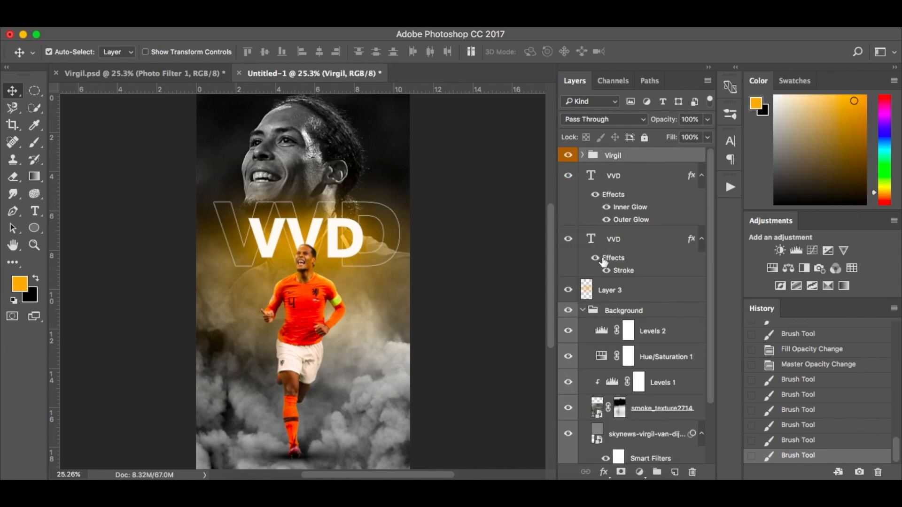
# Collapse the Background group, then group both VVD text layers with Layer 3 and name the group Text
pyautogui.click(584, 311)
pyautogui.click(652, 288)
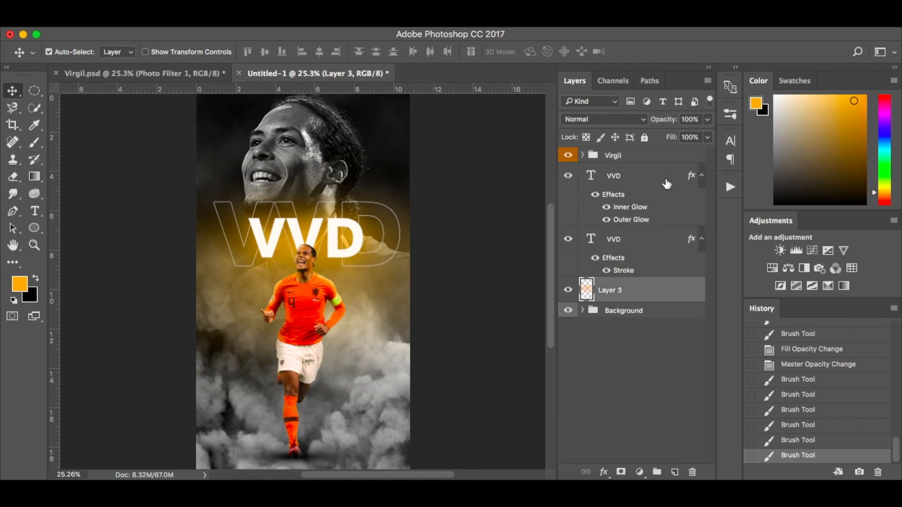
pyautogui.keyDown('shift'); pyautogui.click(667, 183); pyautogui.keyUp('shift')
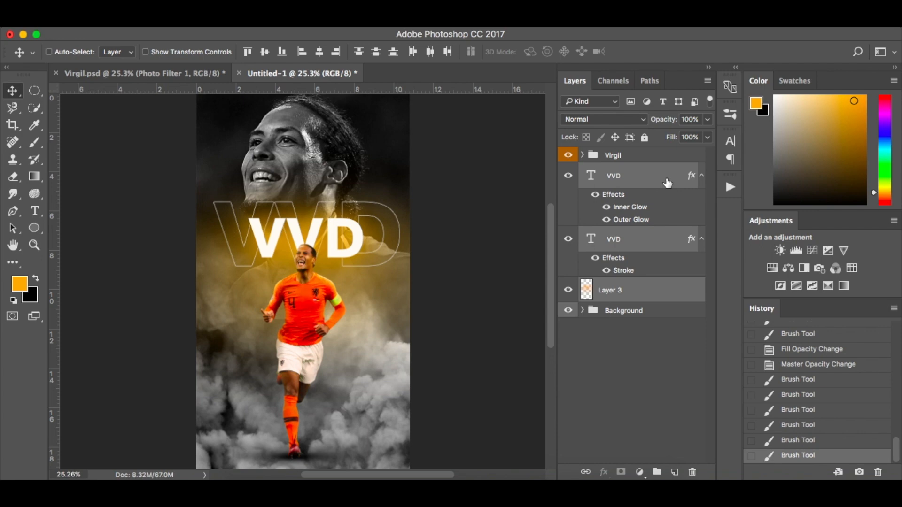
pyautogui.press('super+g')
pyautogui.doubleClick(618, 171)
pyautogui.write('Text')
pyautogui.press('Return')
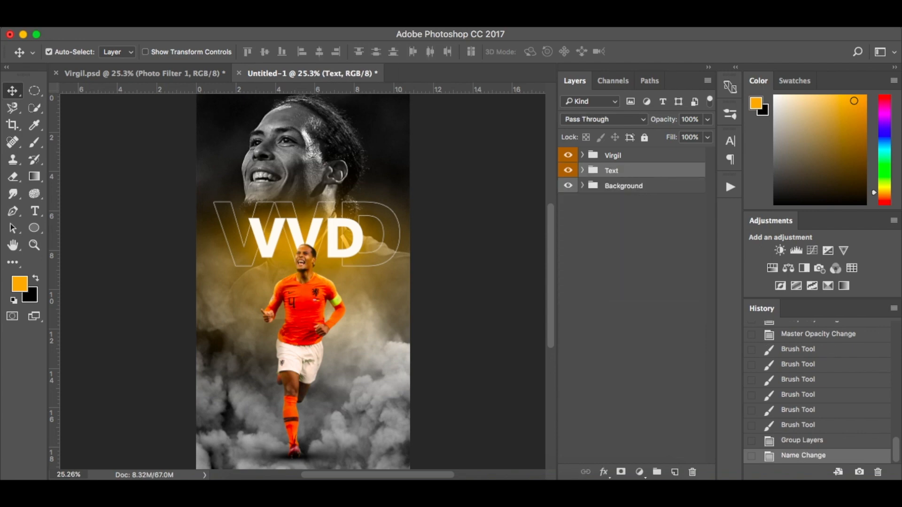
# Give the Text group a yellow colour label
pyautogui.click(574, 171)
pyautogui.rightClick(574, 170)
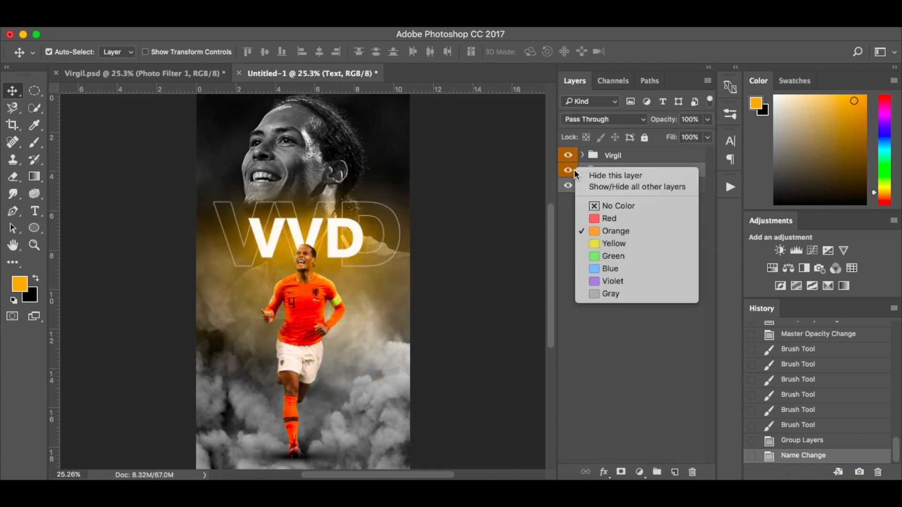
pyautogui.click(600, 242)
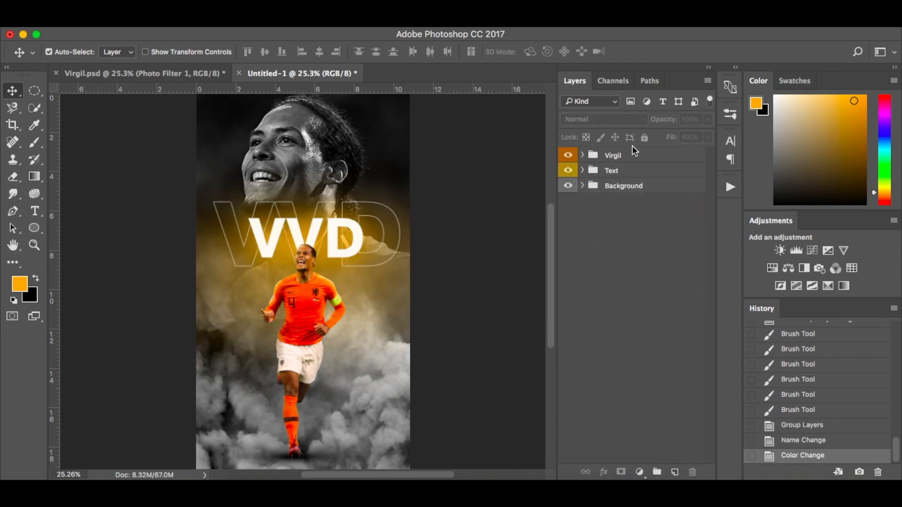
# Place the embers-in-silence image from Finder above the Virgil group, rotated and enlarged with its flame over the VVD text
pyautogui.click(656, 160)
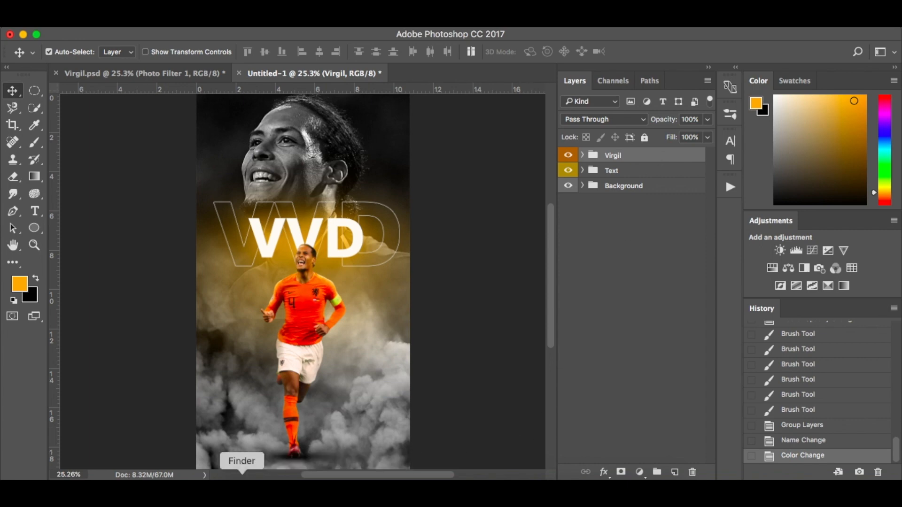
pyautogui.click(242, 484)
pyautogui.moveTo(495, 125); pyautogui.dragTo(266, 286)
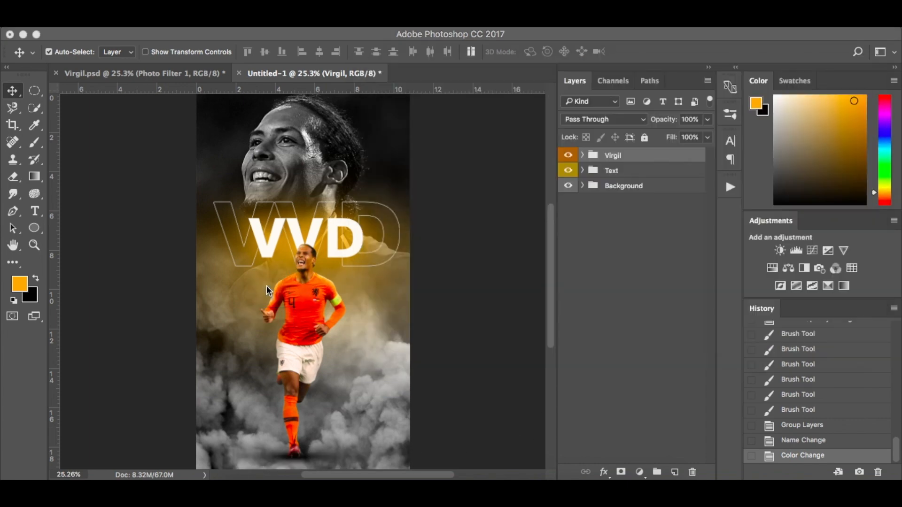
pyautogui.moveTo(415, 363); pyautogui.dragTo(429, 252)
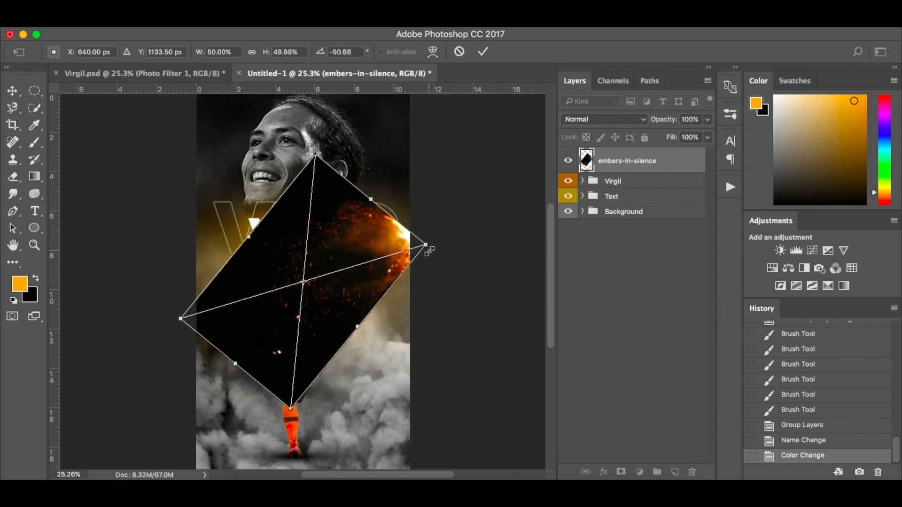
pyautogui.moveTo(342, 281); pyautogui.dragTo(268, 274)
pyautogui.moveTo(216, 402); pyautogui.dragTo(210, 467)
pyautogui.moveTo(298, 294); pyautogui.dragTo(276, 286)
pyautogui.press('Return')
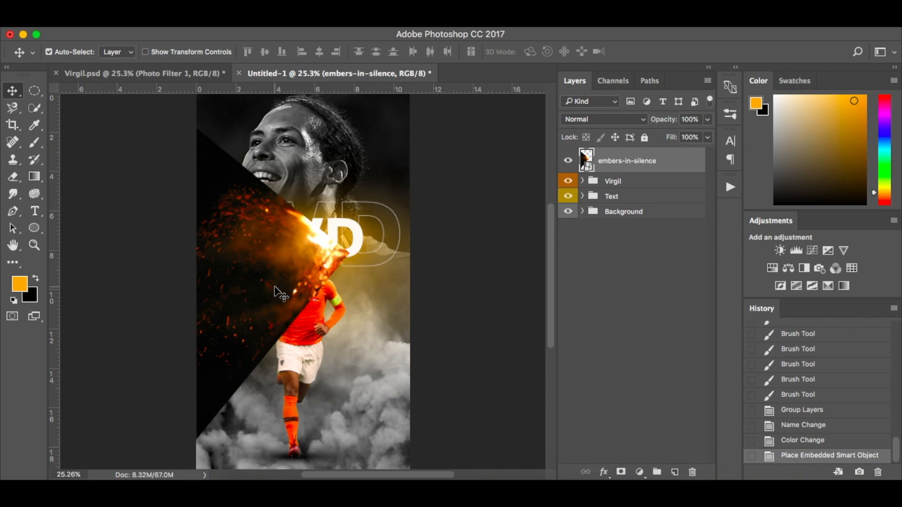
# Set the embers-in-silence layer to Screen blending and shift it down and right over the running player
pyautogui.click(617, 120)
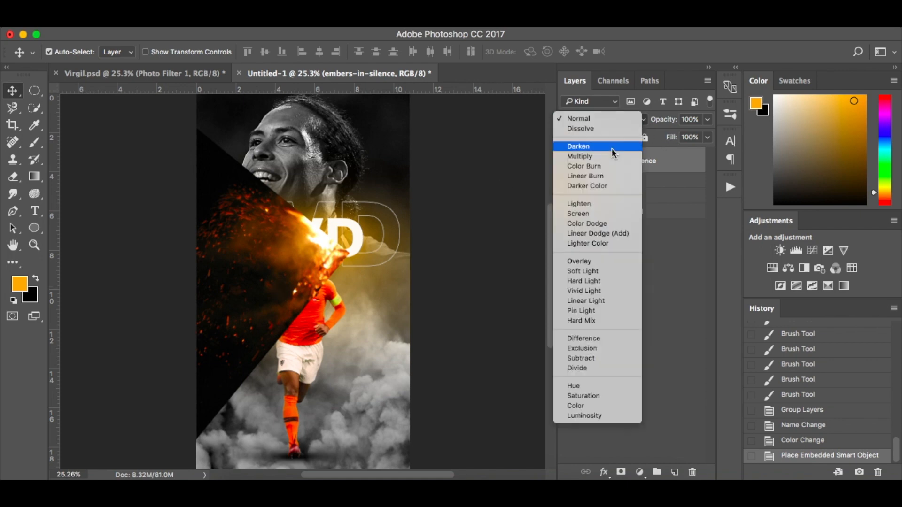
pyautogui.click(602, 214)
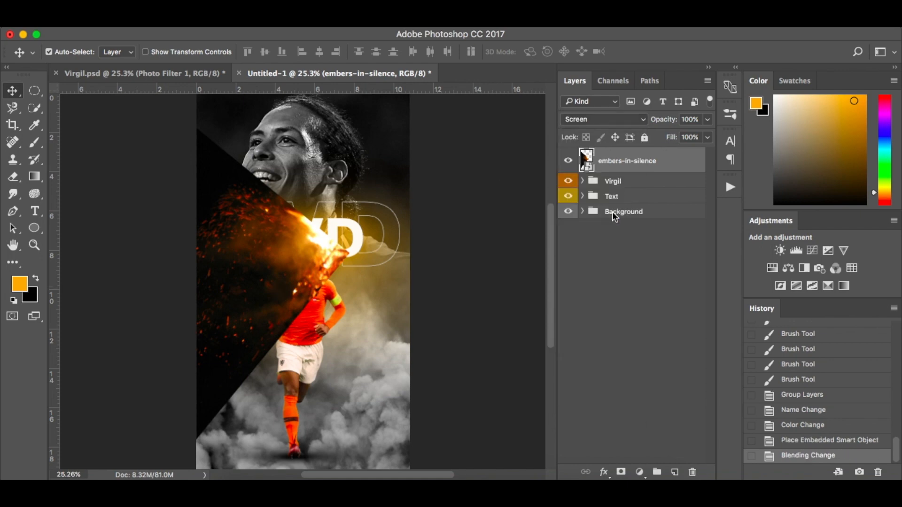
pyautogui.moveTo(264, 280); pyautogui.dragTo(303, 307)
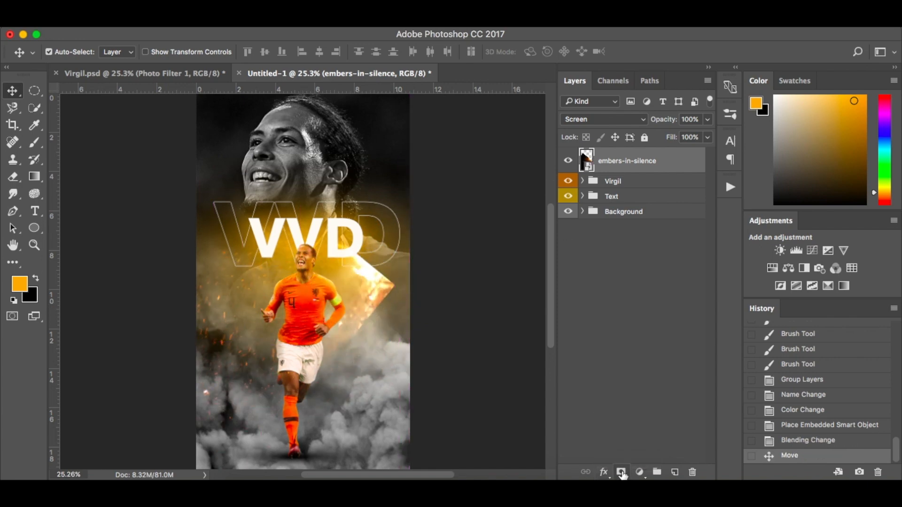
# Add a layer mask to embers-in-silence and set up a soft round 800 px brush with 7% flow
pyautogui.click(621, 473)
pyautogui.press('b')
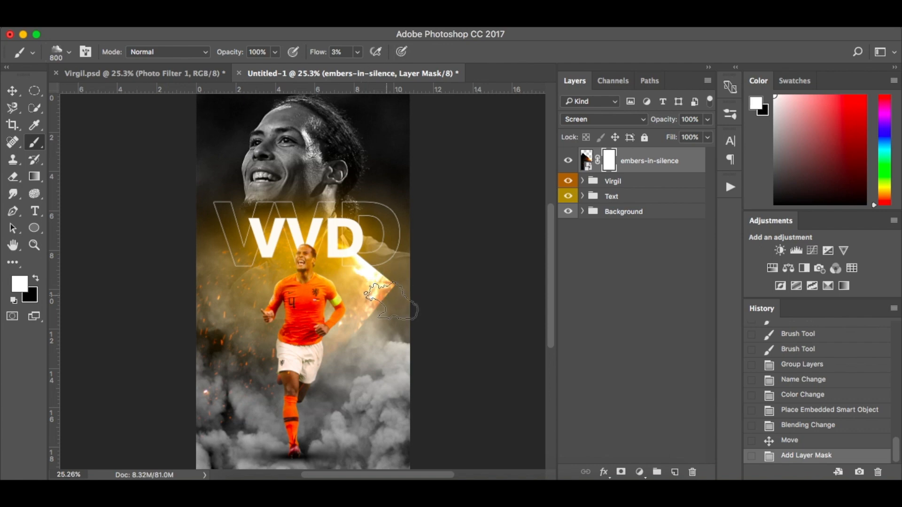
pyautogui.rightClick(394, 281)
pyautogui.click(411, 398)
pyautogui.click(454, 237)
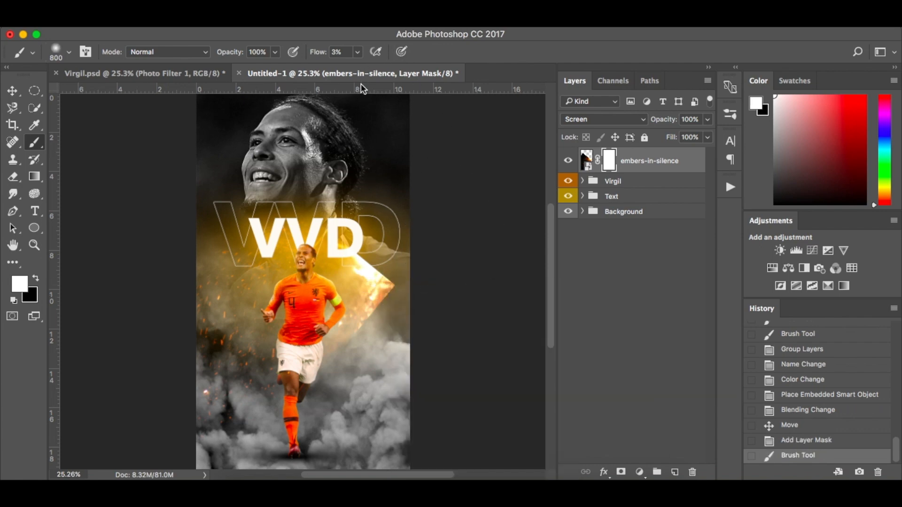
pyautogui.click(358, 53)
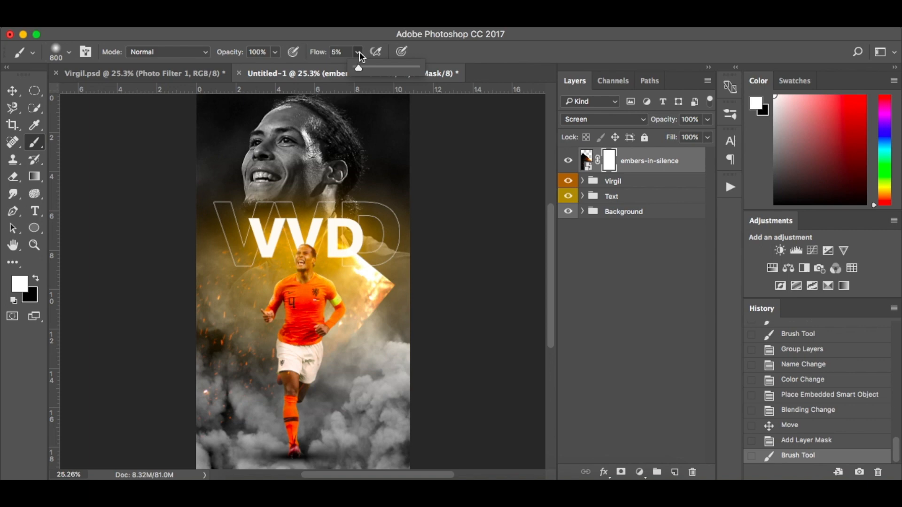
# Paint black on the embers mask to hide the bright hard edge right of the player, and compare with the layer hidden
pyautogui.moveTo(379, 315)
pyautogui.mouseDown()
pyautogui.moveTo(386, 370)
pyautogui.moveTo(401, 282)
pyautogui.moveTo(433, 298)
pyautogui.moveTo(401, 308)
pyautogui.moveTo(393, 254)
pyautogui.mouseUp()
pyautogui.press('x')
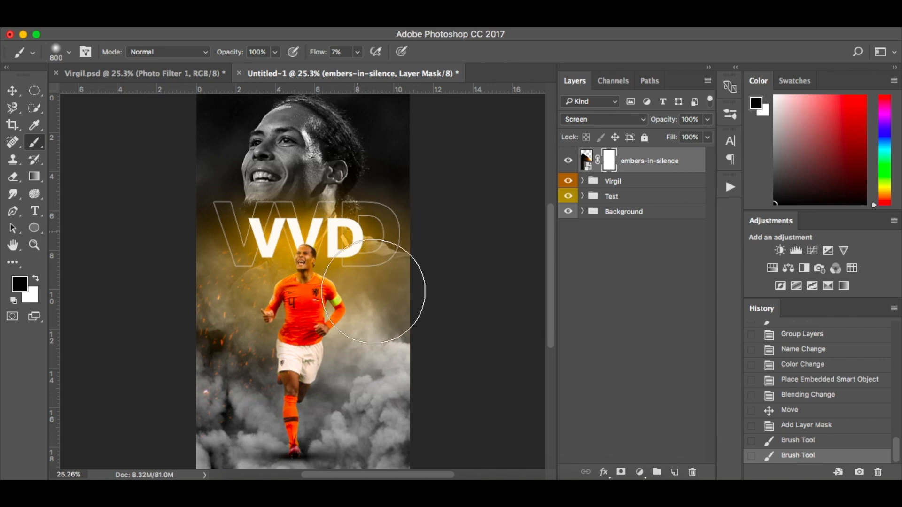
pyautogui.moveTo(373, 268); pyautogui.dragTo(429, 262)
pyautogui.keyDown('alt'); pyautogui.click(610, 162); pyautogui.keyUp('alt')
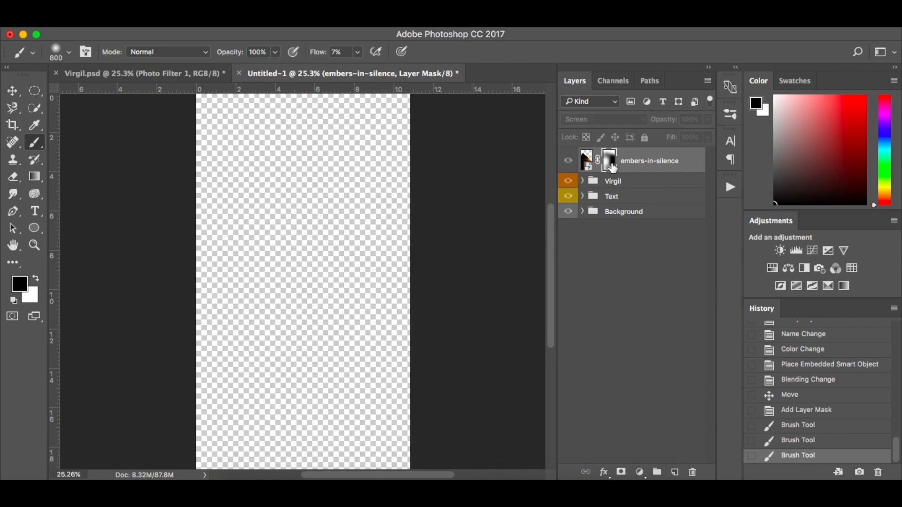
pyautogui.keyDown('alt'); pyautogui.click(610, 162); pyautogui.keyUp('alt')
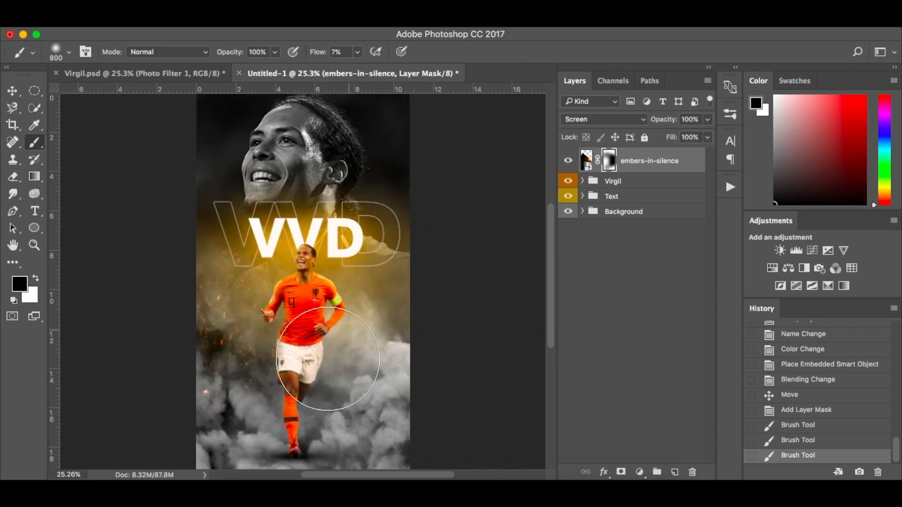
pyautogui.click(568, 162)
pyautogui.click(568, 161)
pyautogui.click(569, 162)
pyautogui.click(568, 161)
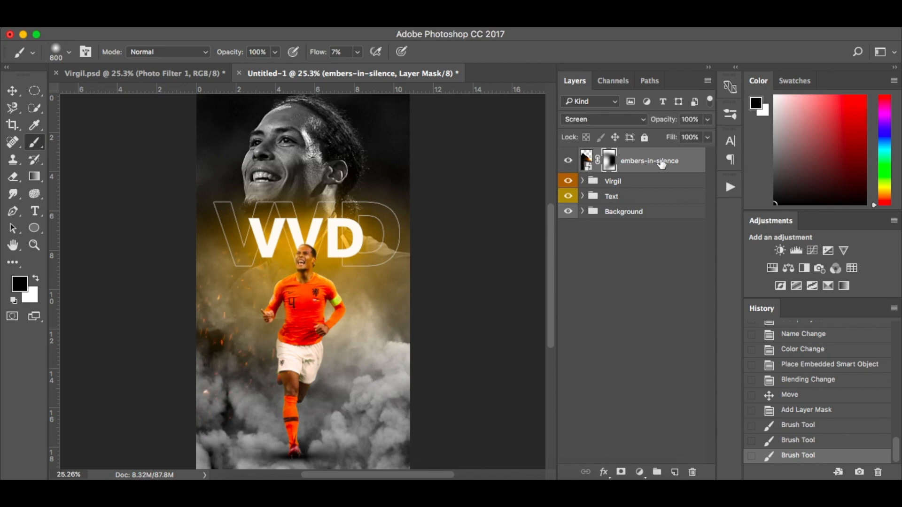
# Duplicate the embers layer, flip the copy horizontally and move it to the poster's right side at X 1085, Y 1625 px
pyautogui.hotkey('ctrl', 'j')
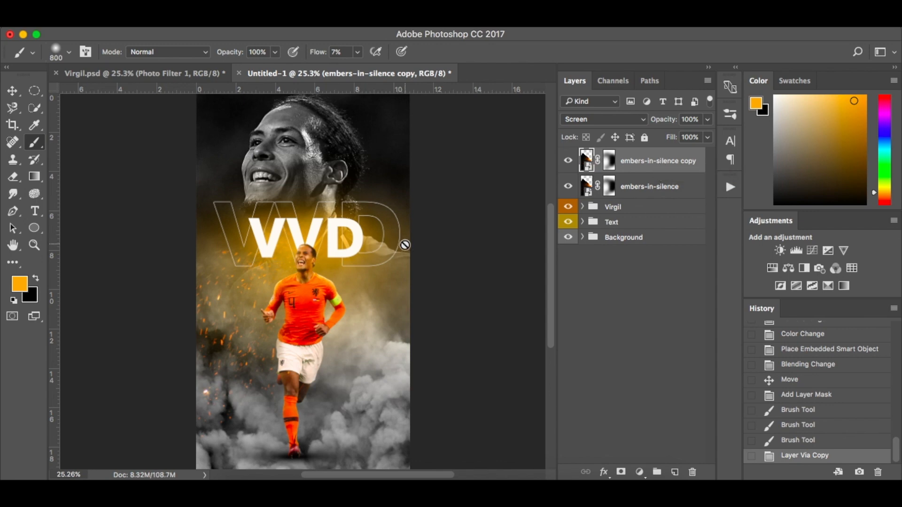
pyautogui.hotkey('ctrl', 't')
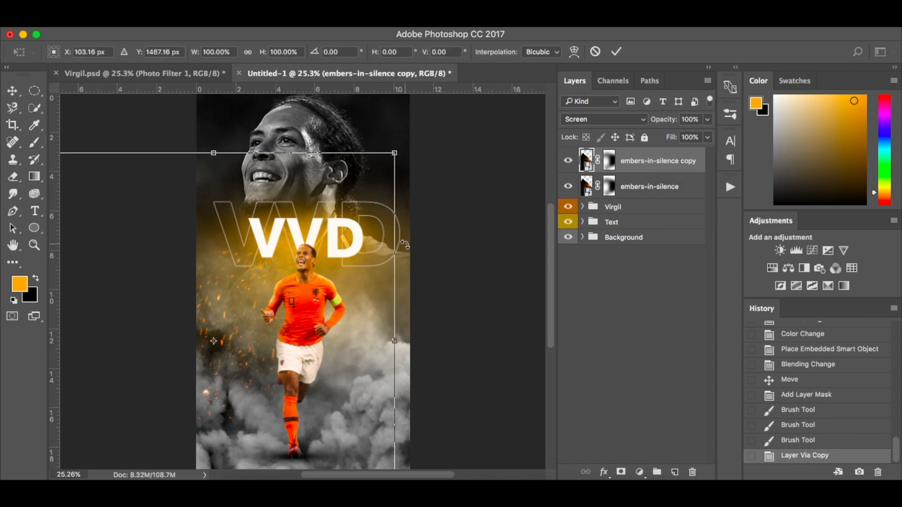
pyautogui.rightClick(345, 281)
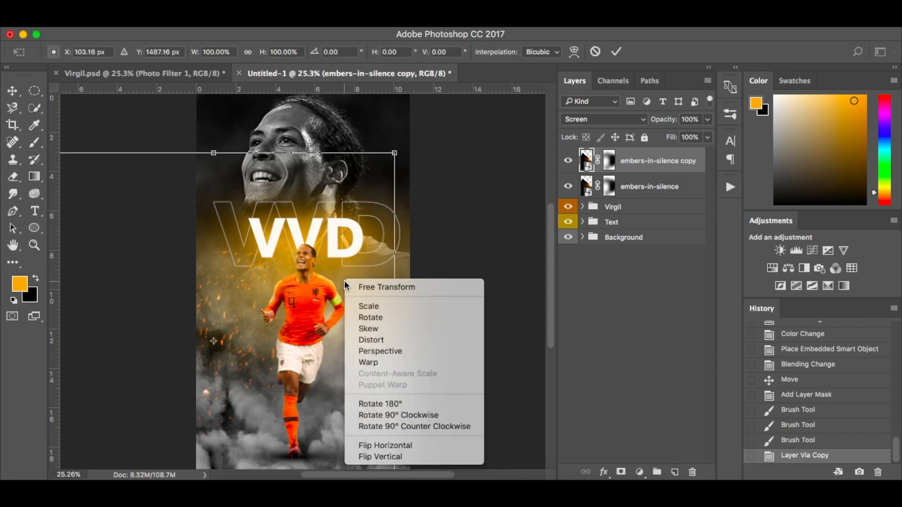
pyautogui.click(408, 447)
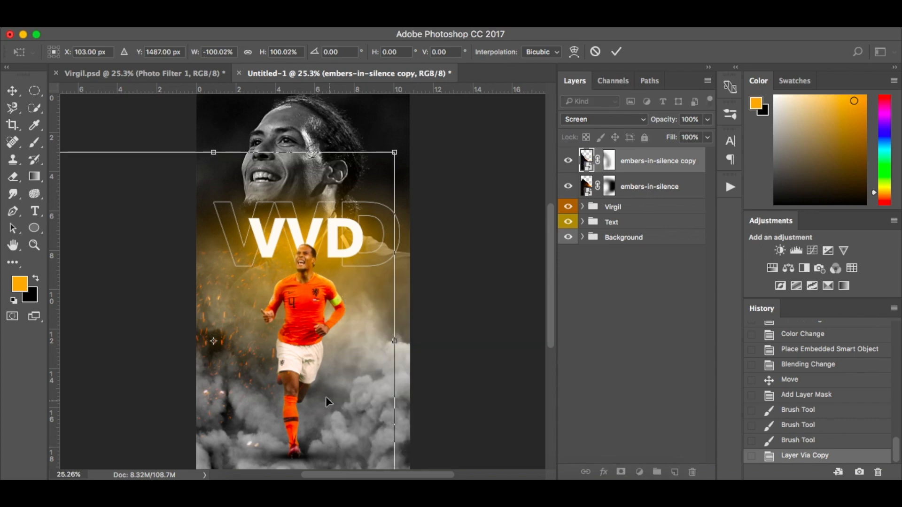
pyautogui.moveTo(328, 395); pyautogui.dragTo(495, 420)
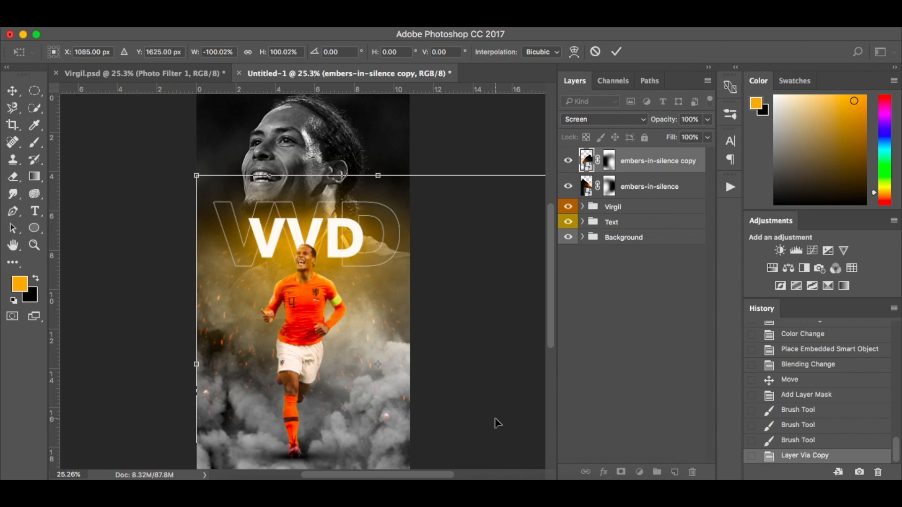
pyautogui.press('Return')
pyautogui.press('b')
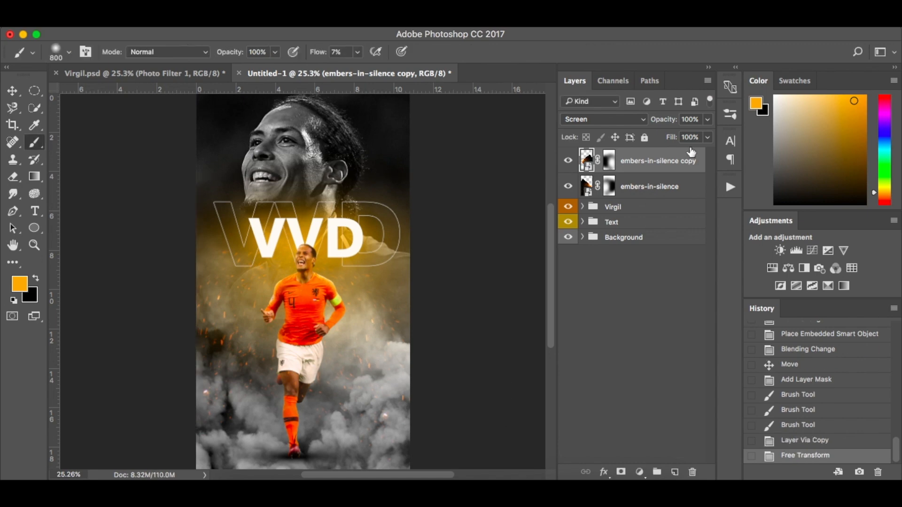
# Lower the embers-in-silence copy to 57% opacity and the original embers layer to 53%, ending with the copy selected
pyautogui.click(708, 121)
pyautogui.moveTo(680, 137); pyautogui.dragTo(680, 137)
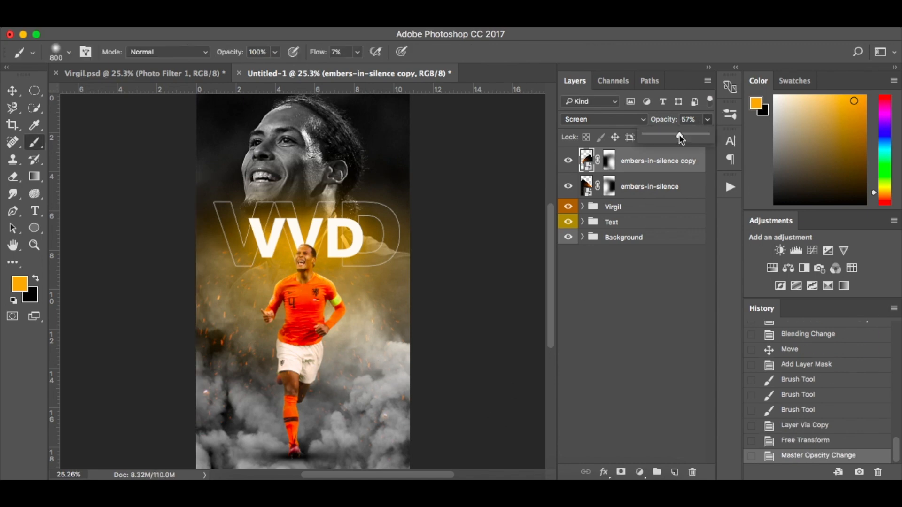
pyautogui.click(683, 187)
pyautogui.click(706, 121)
pyautogui.click(677, 134)
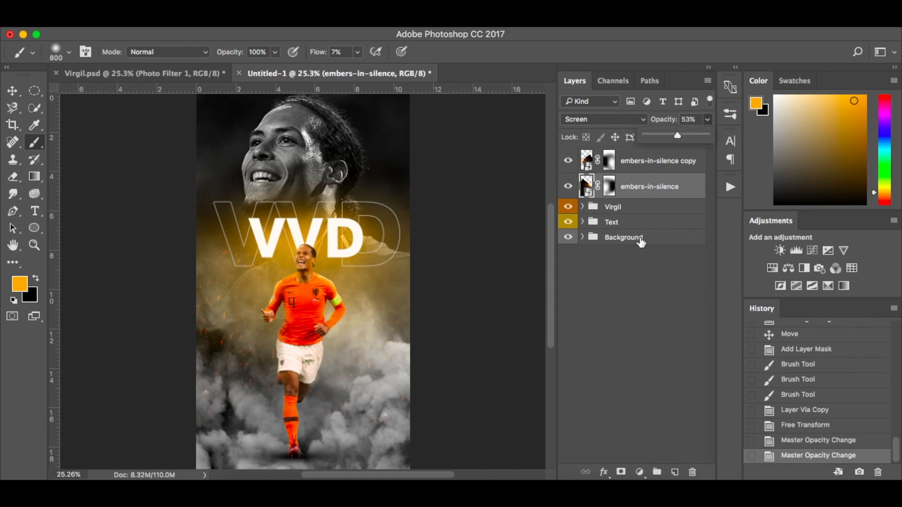
pyautogui.click(671, 166)
pyautogui.click(671, 167)
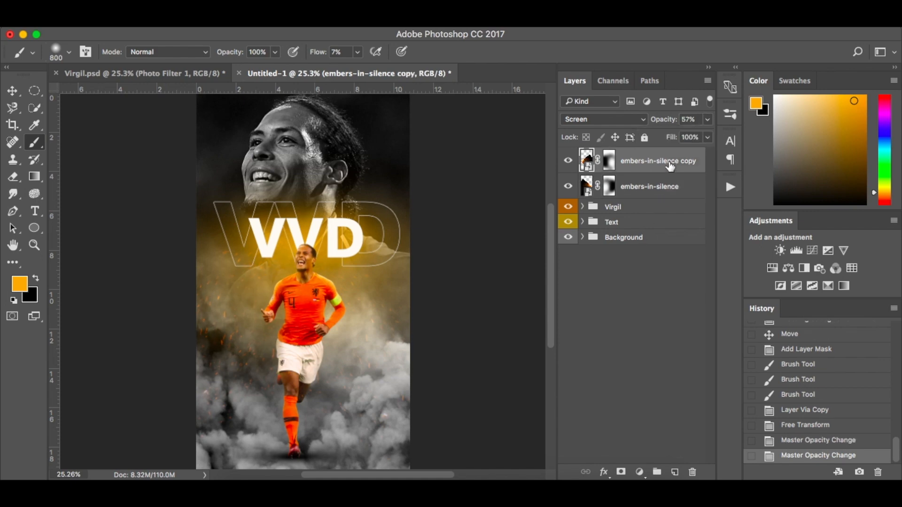
pyautogui.click(638, 472)
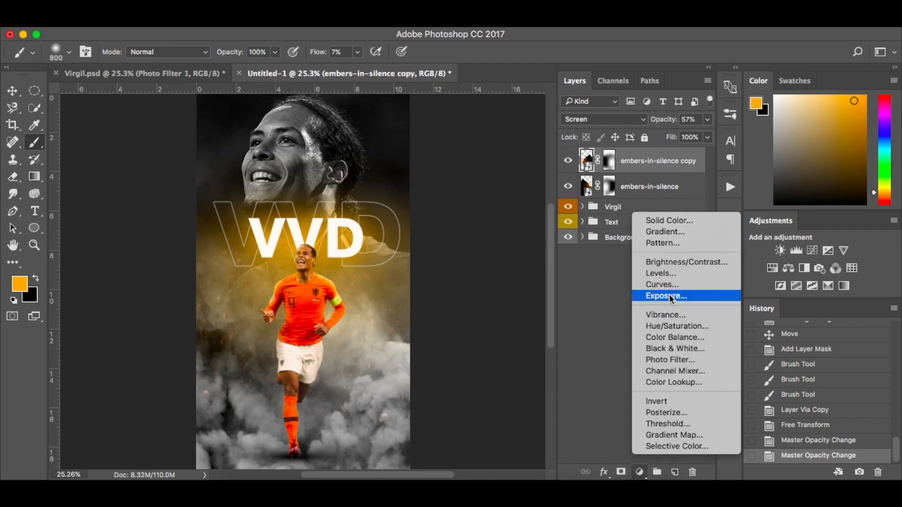
pyautogui.click(678, 280)
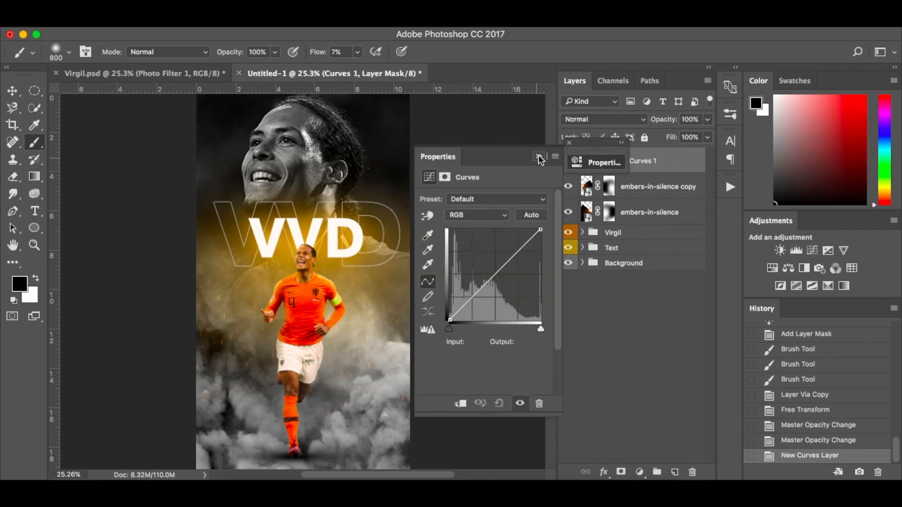
pyautogui.click(569, 143)
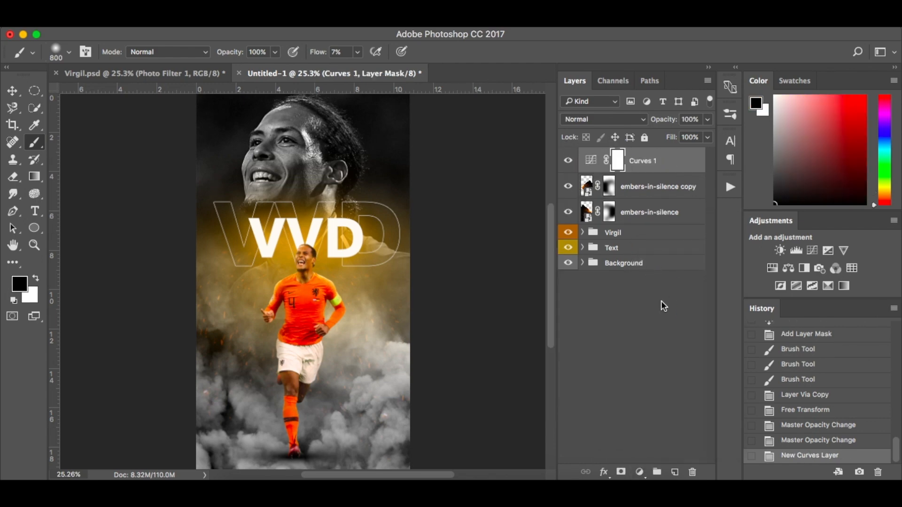
pyautogui.moveTo(677, 172); pyautogui.dragTo(694, 475)
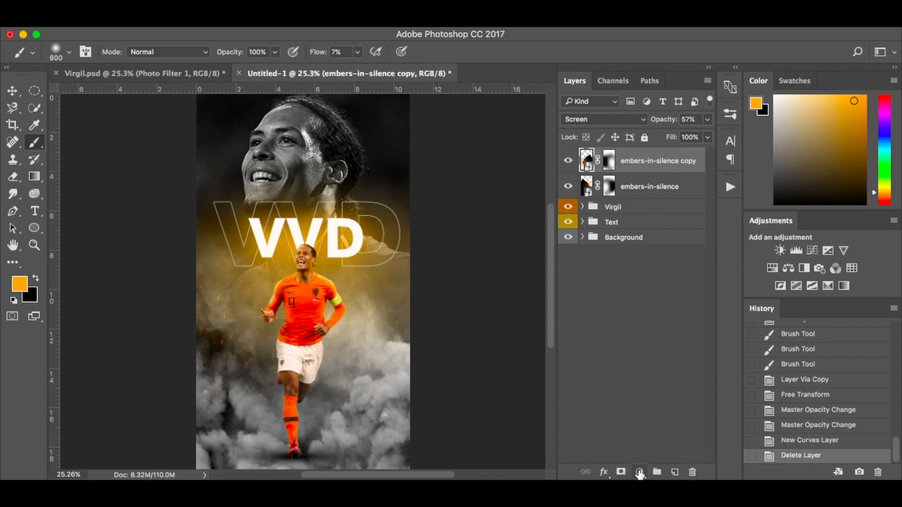
# Add a Levels adjustment layer above the embers copy and slightly raise its black output level
pyautogui.click(639, 471)
pyautogui.click(669, 272)
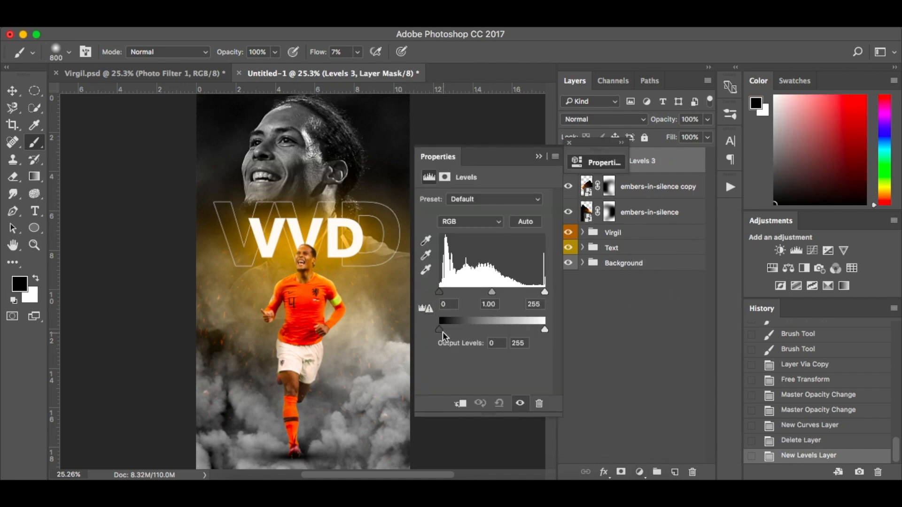
pyautogui.moveTo(441, 330)
pyautogui.mouseDown()
pyautogui.moveTo(466, 330)
pyautogui.moveTo(443, 332)
pyautogui.mouseUp()
pyautogui.click(539, 157)
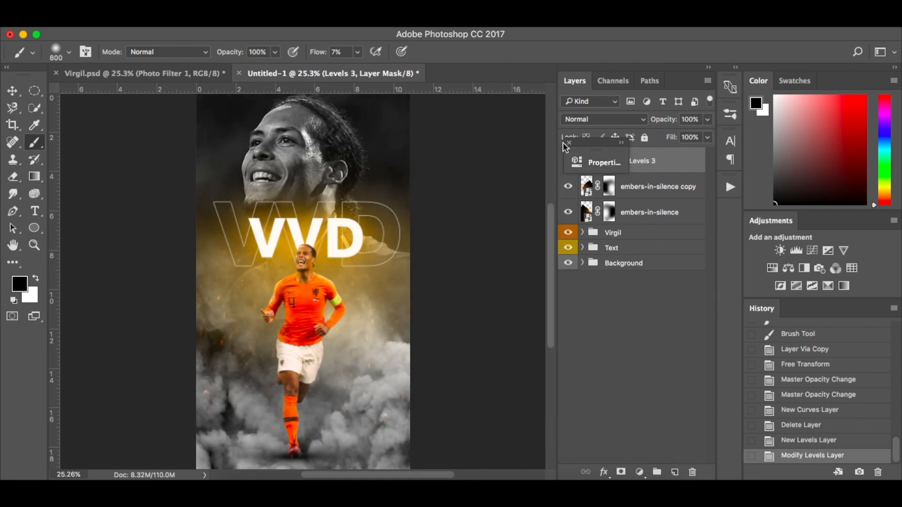
pyautogui.click(570, 143)
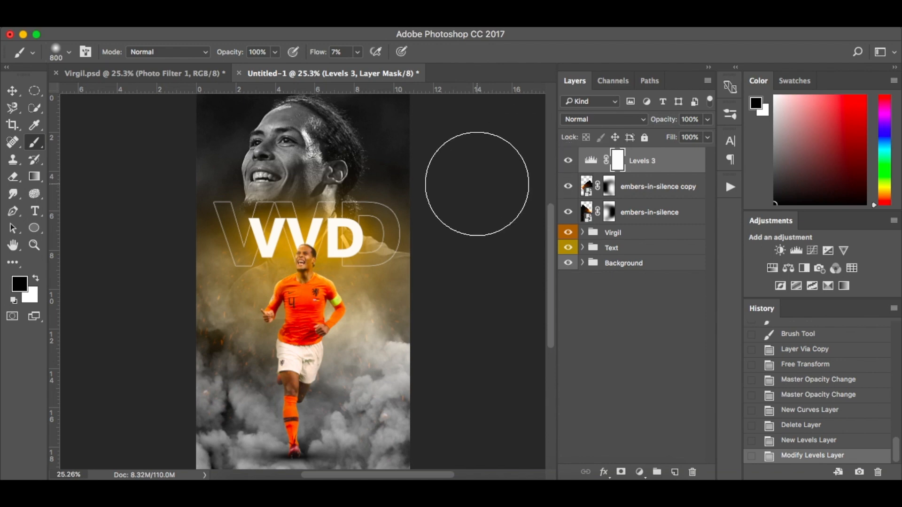
pyautogui.press('v')
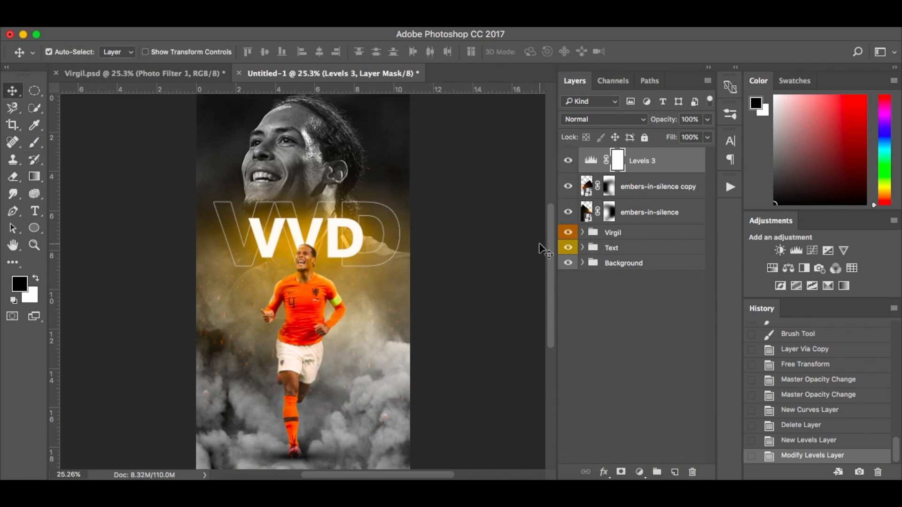